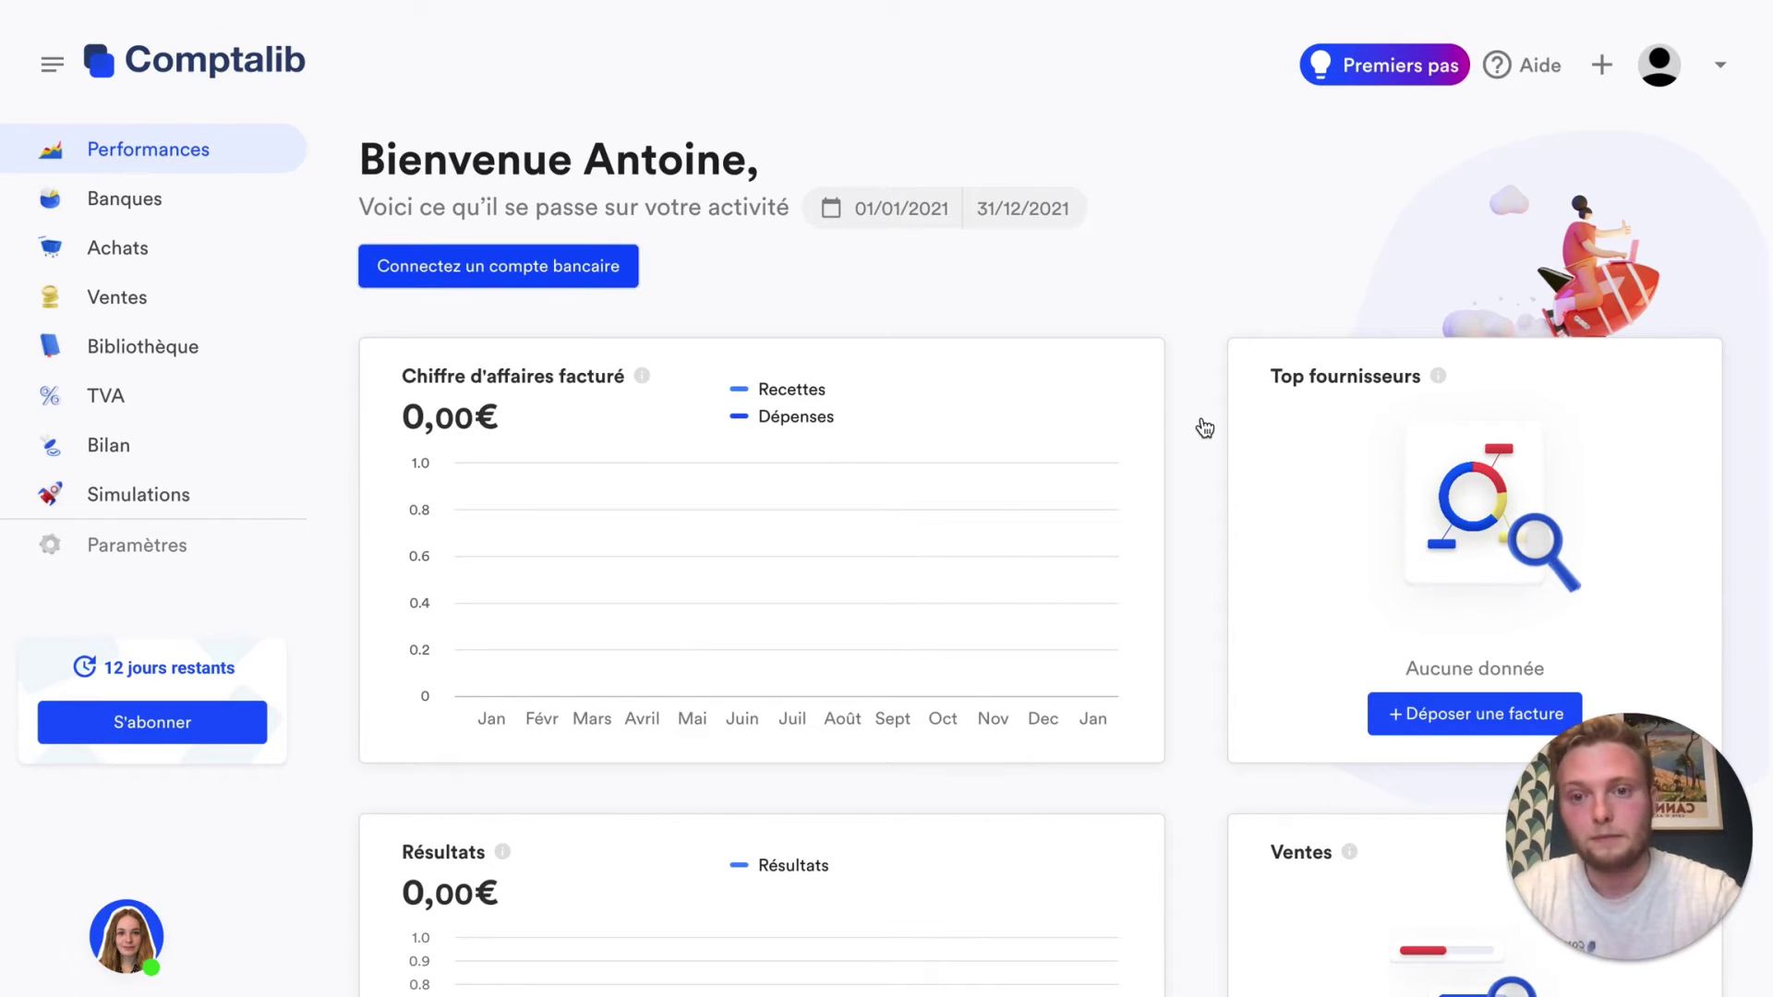
# Start connecting a bank account, look through the supported banks and choose Autres banques
pyautogui.click(499, 266)
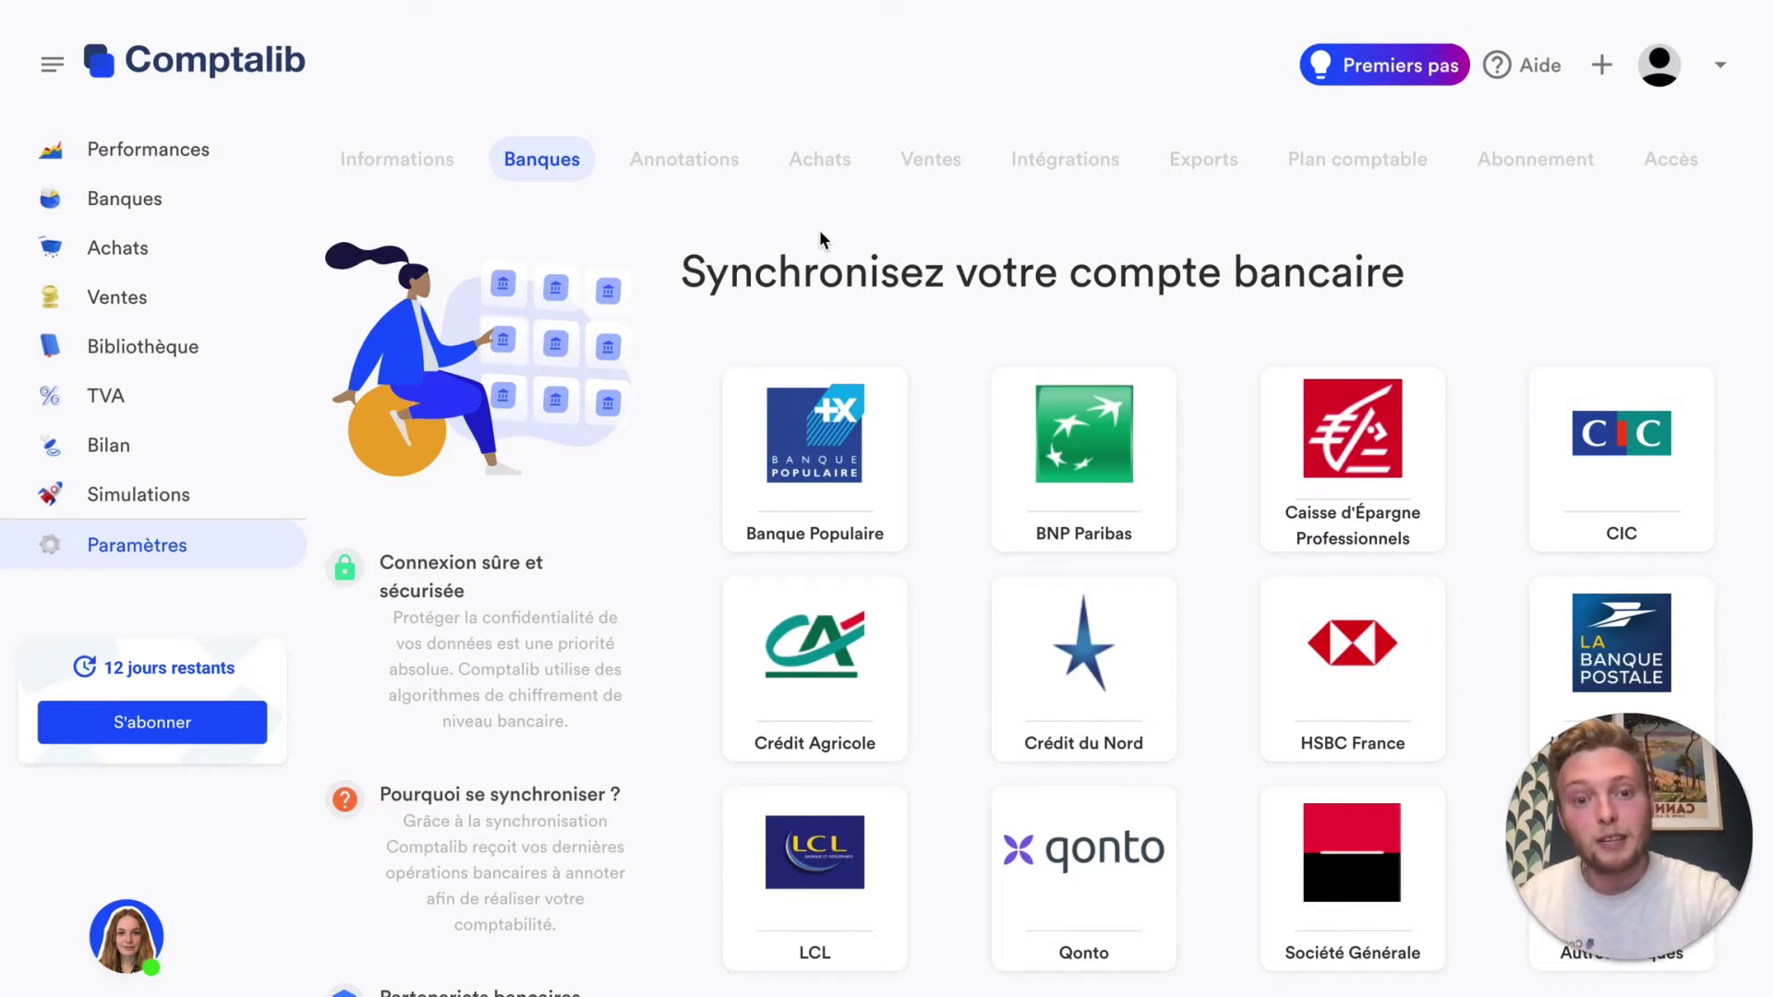
pyautogui.scroll(-2, 818, 240)
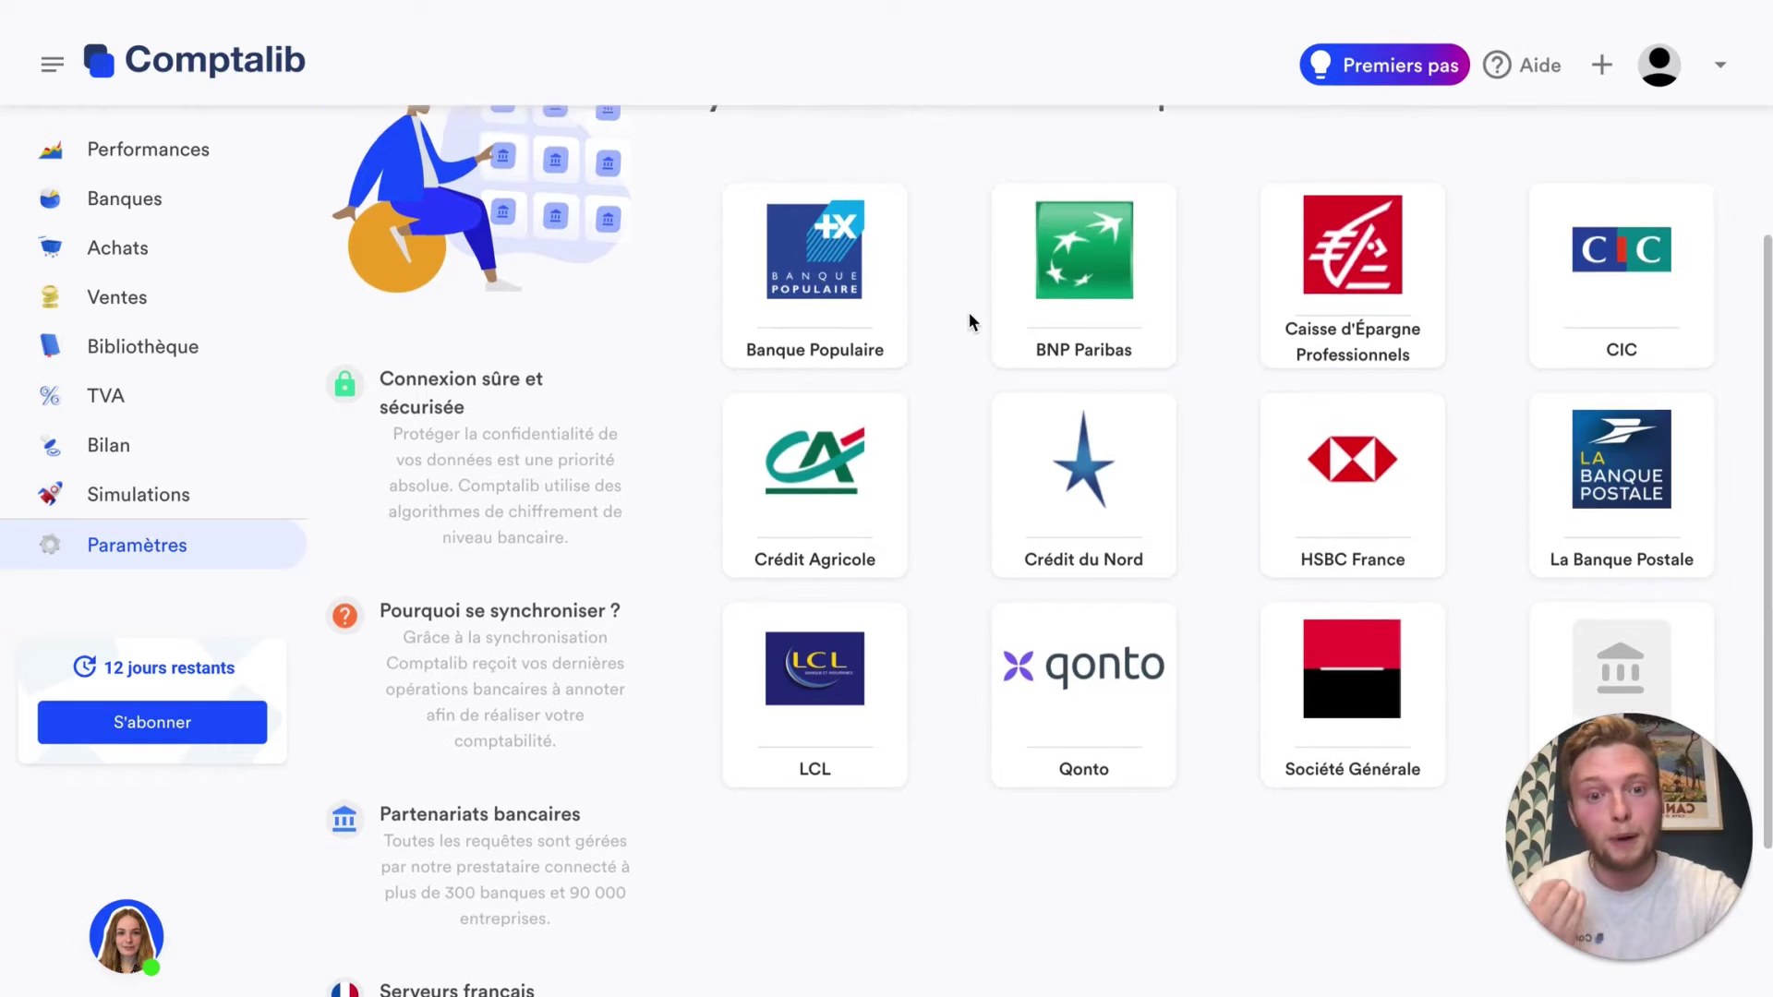
pyautogui.scroll(-1, 970, 314)
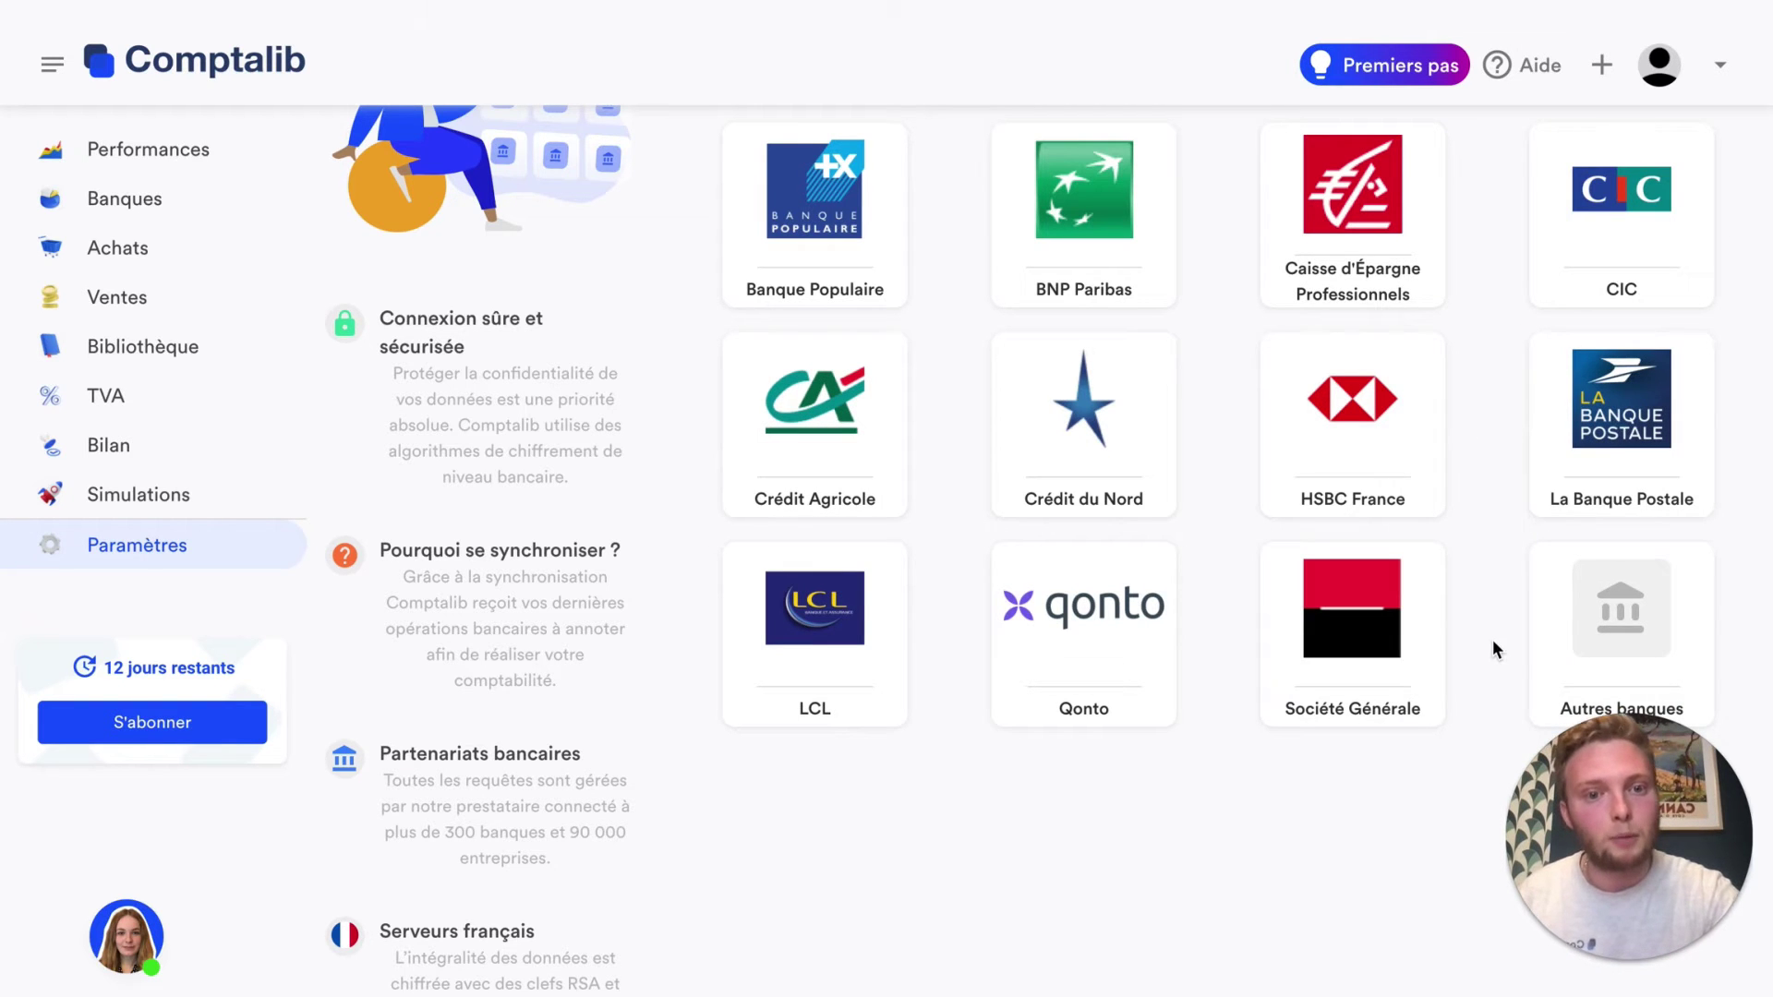
pyautogui.click(1616, 634)
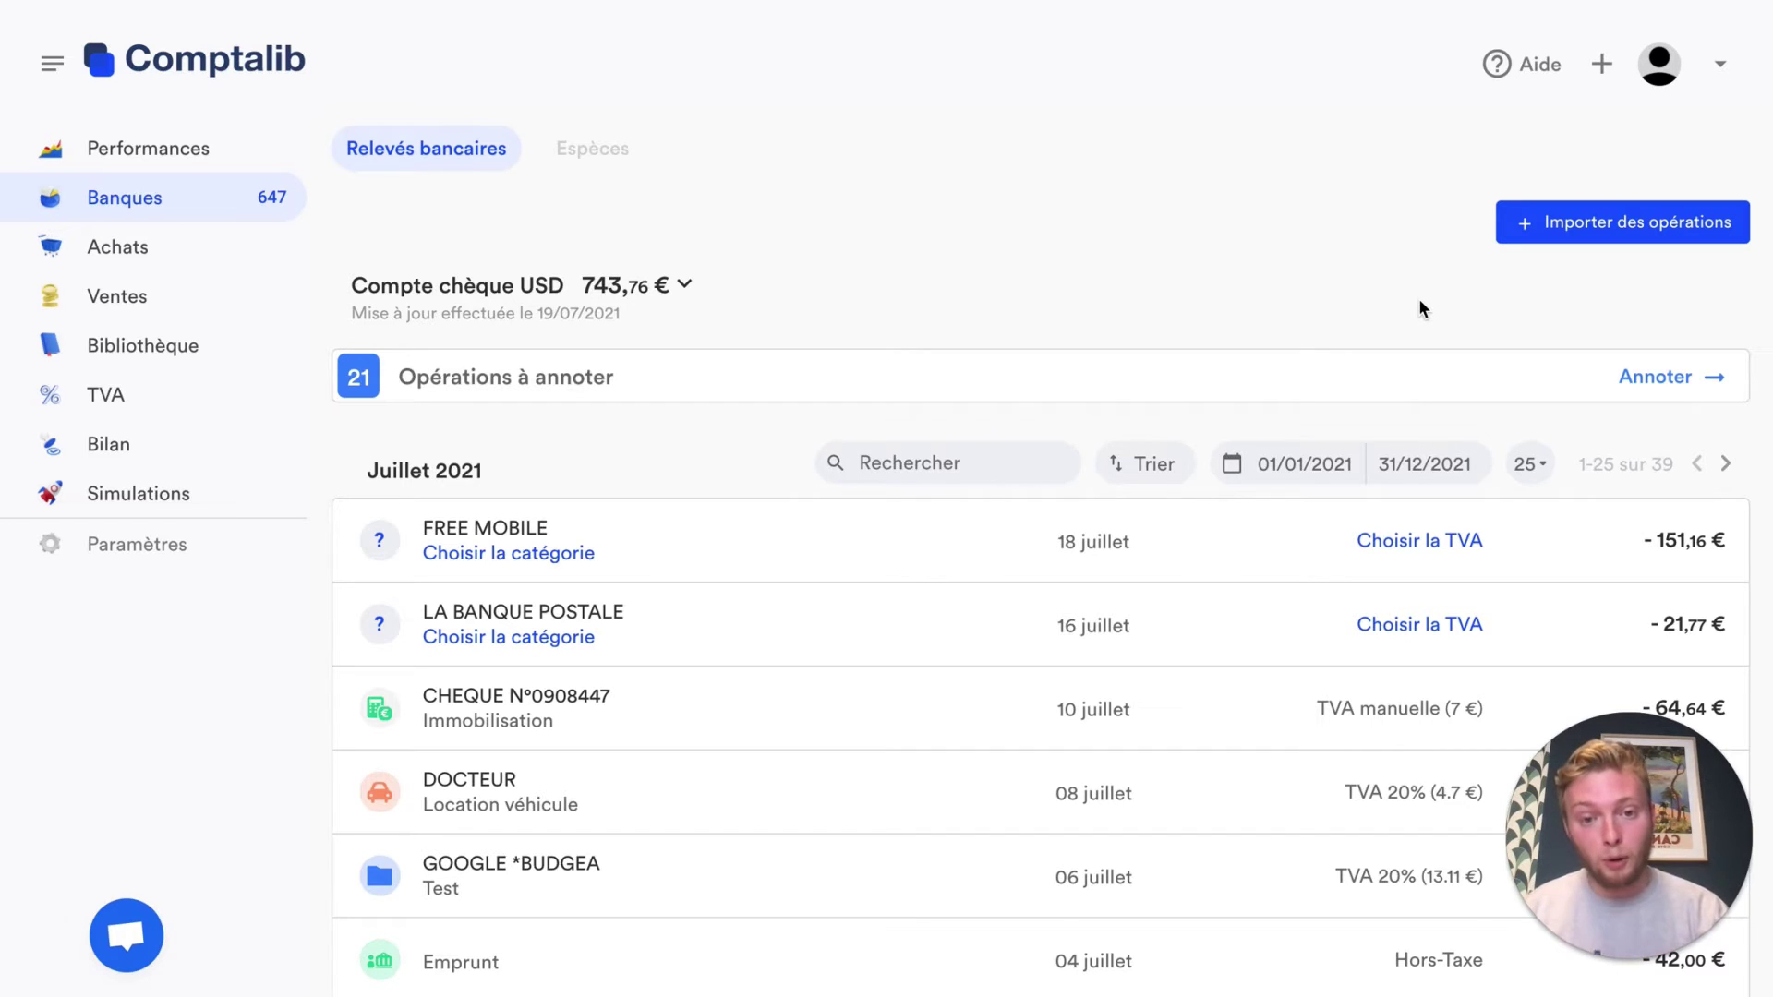
# Examine the import form for bank operations and close it without importing anything
pyautogui.click(1557, 242)
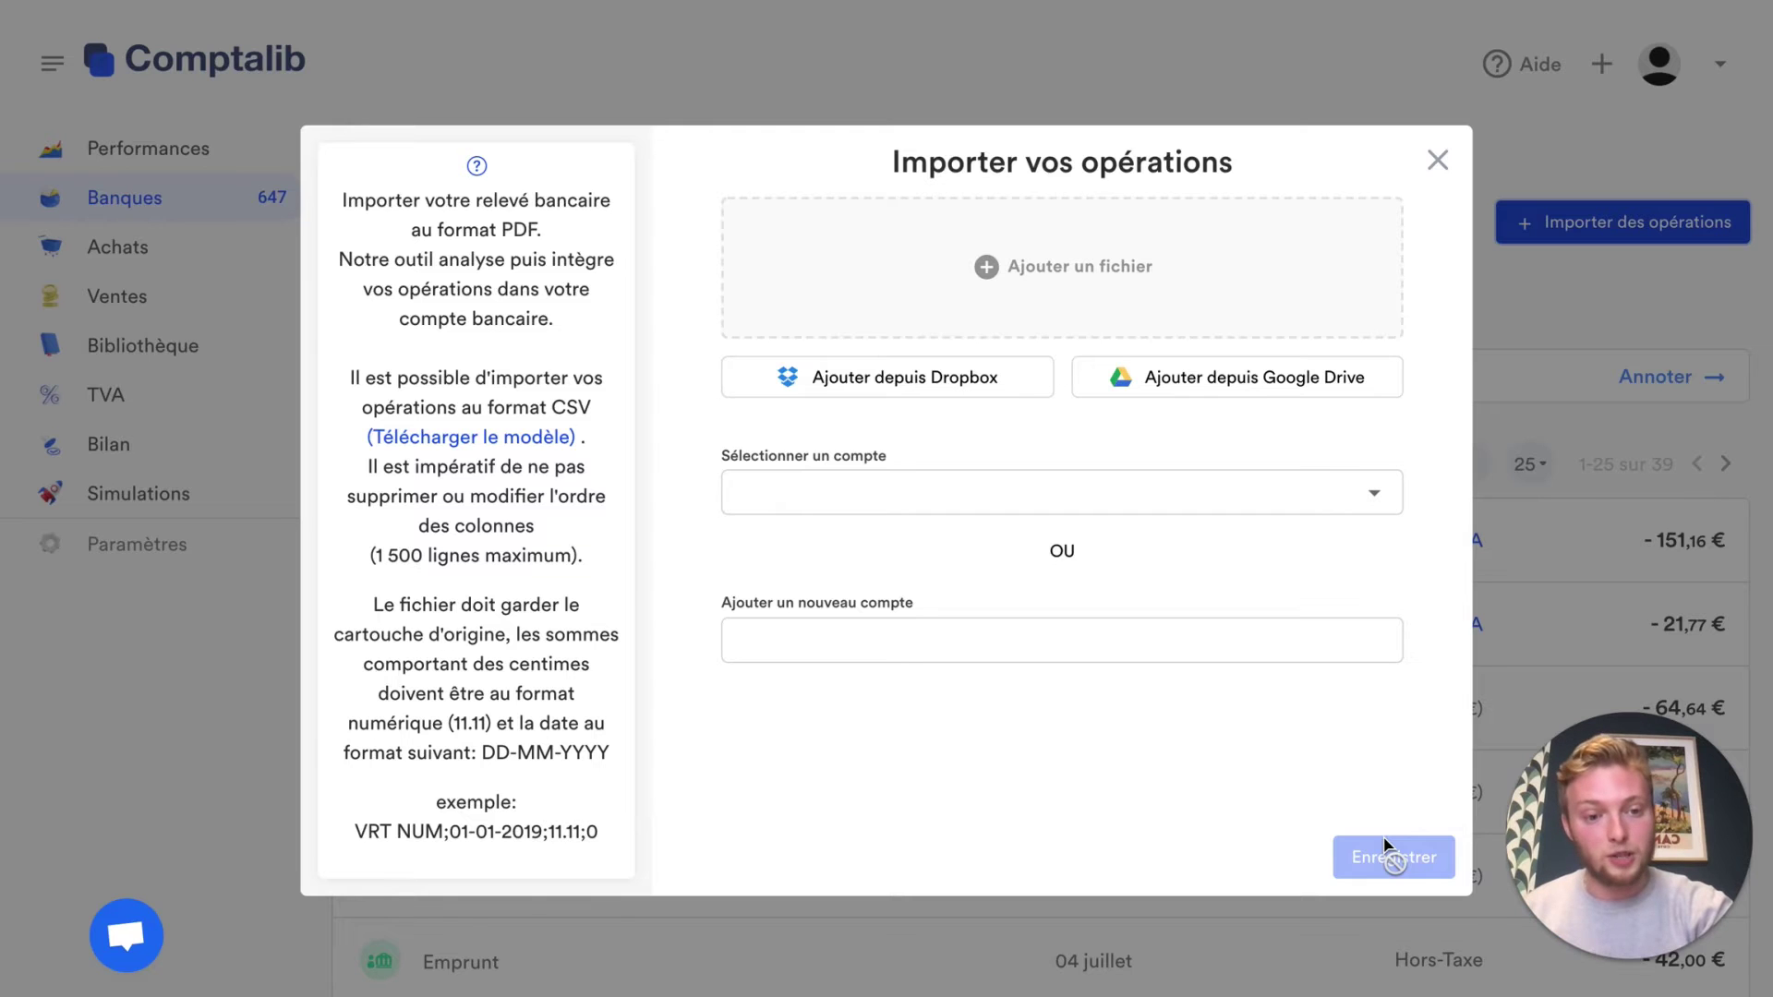
pyautogui.click(1439, 165)
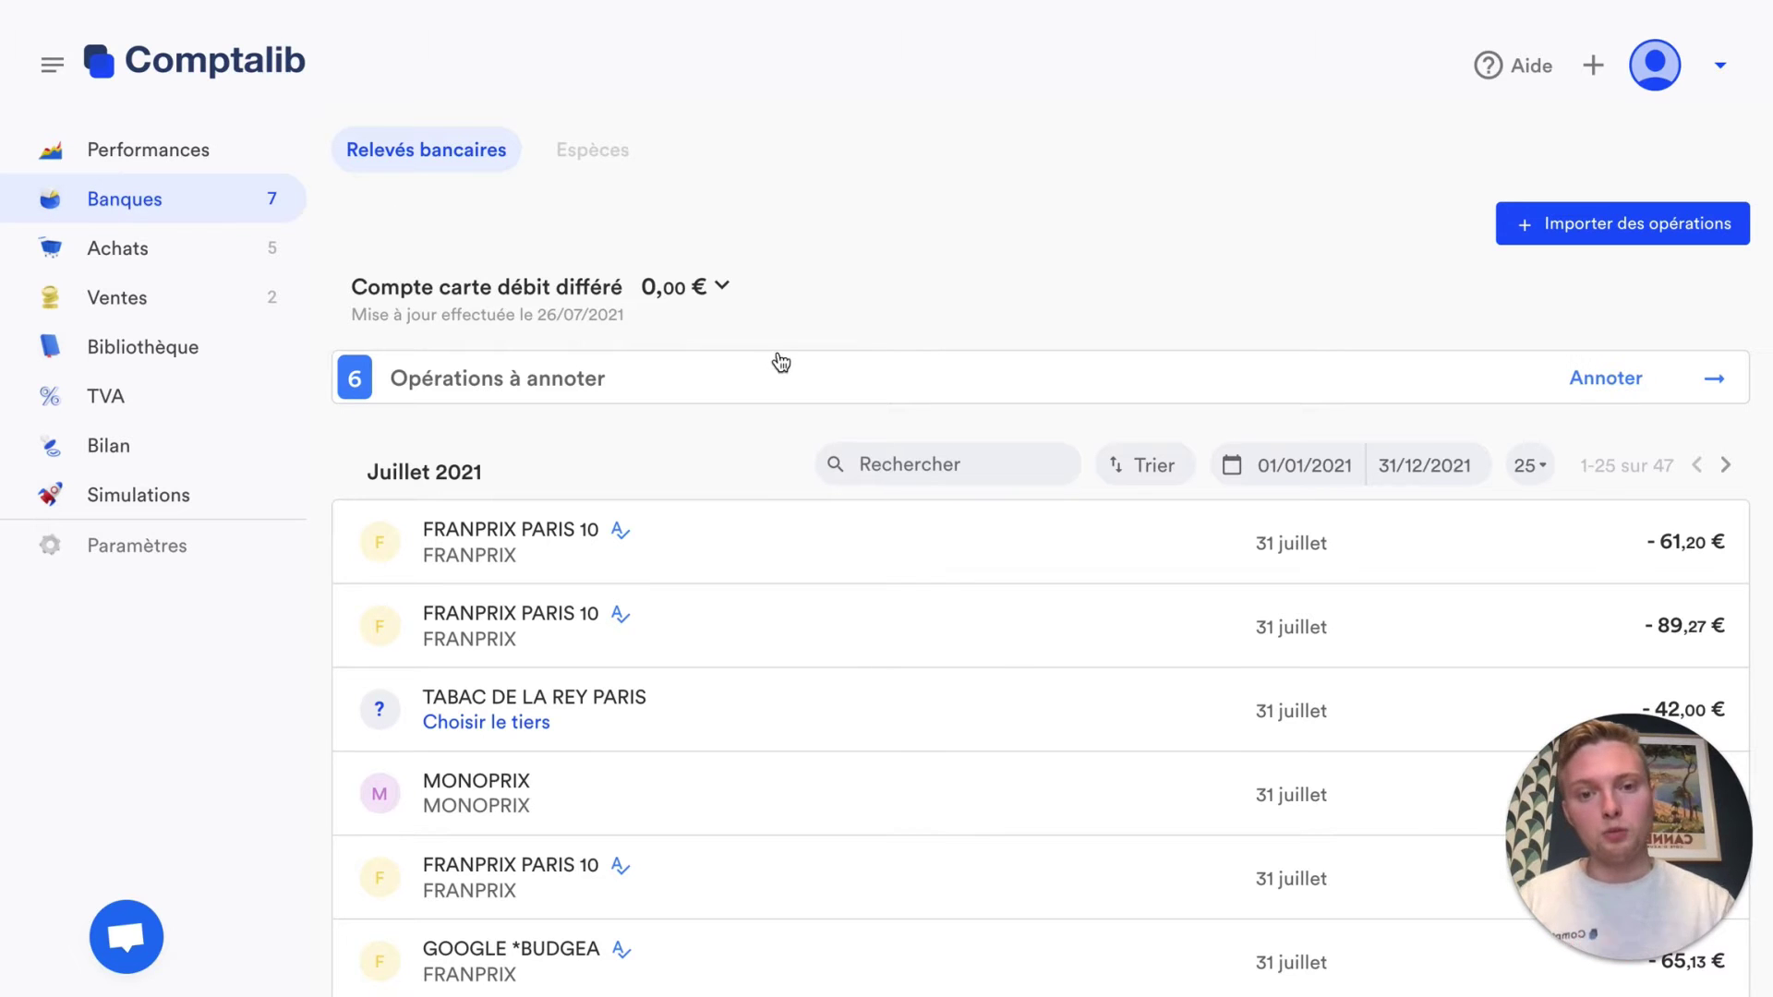
# Show only the bank operations to annotate, open the 67,33 € one without a label and search its third party for "frai"
pyautogui.click(515, 382)
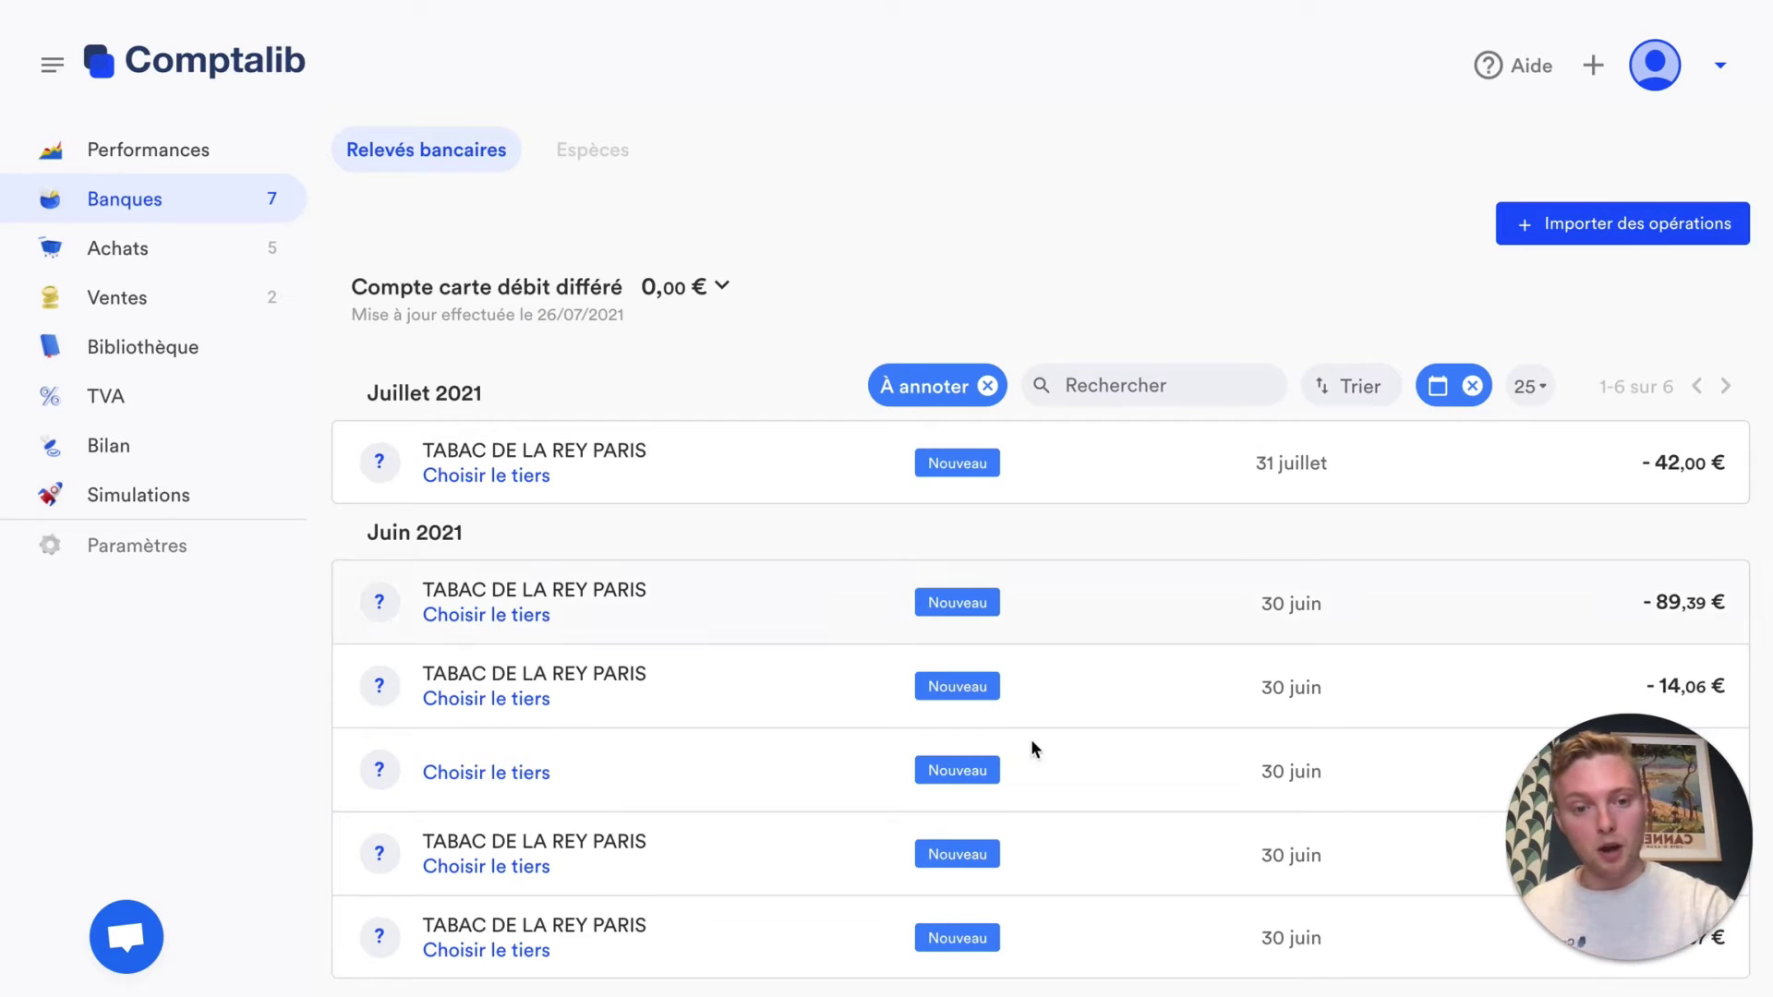
pyautogui.click(1154, 787)
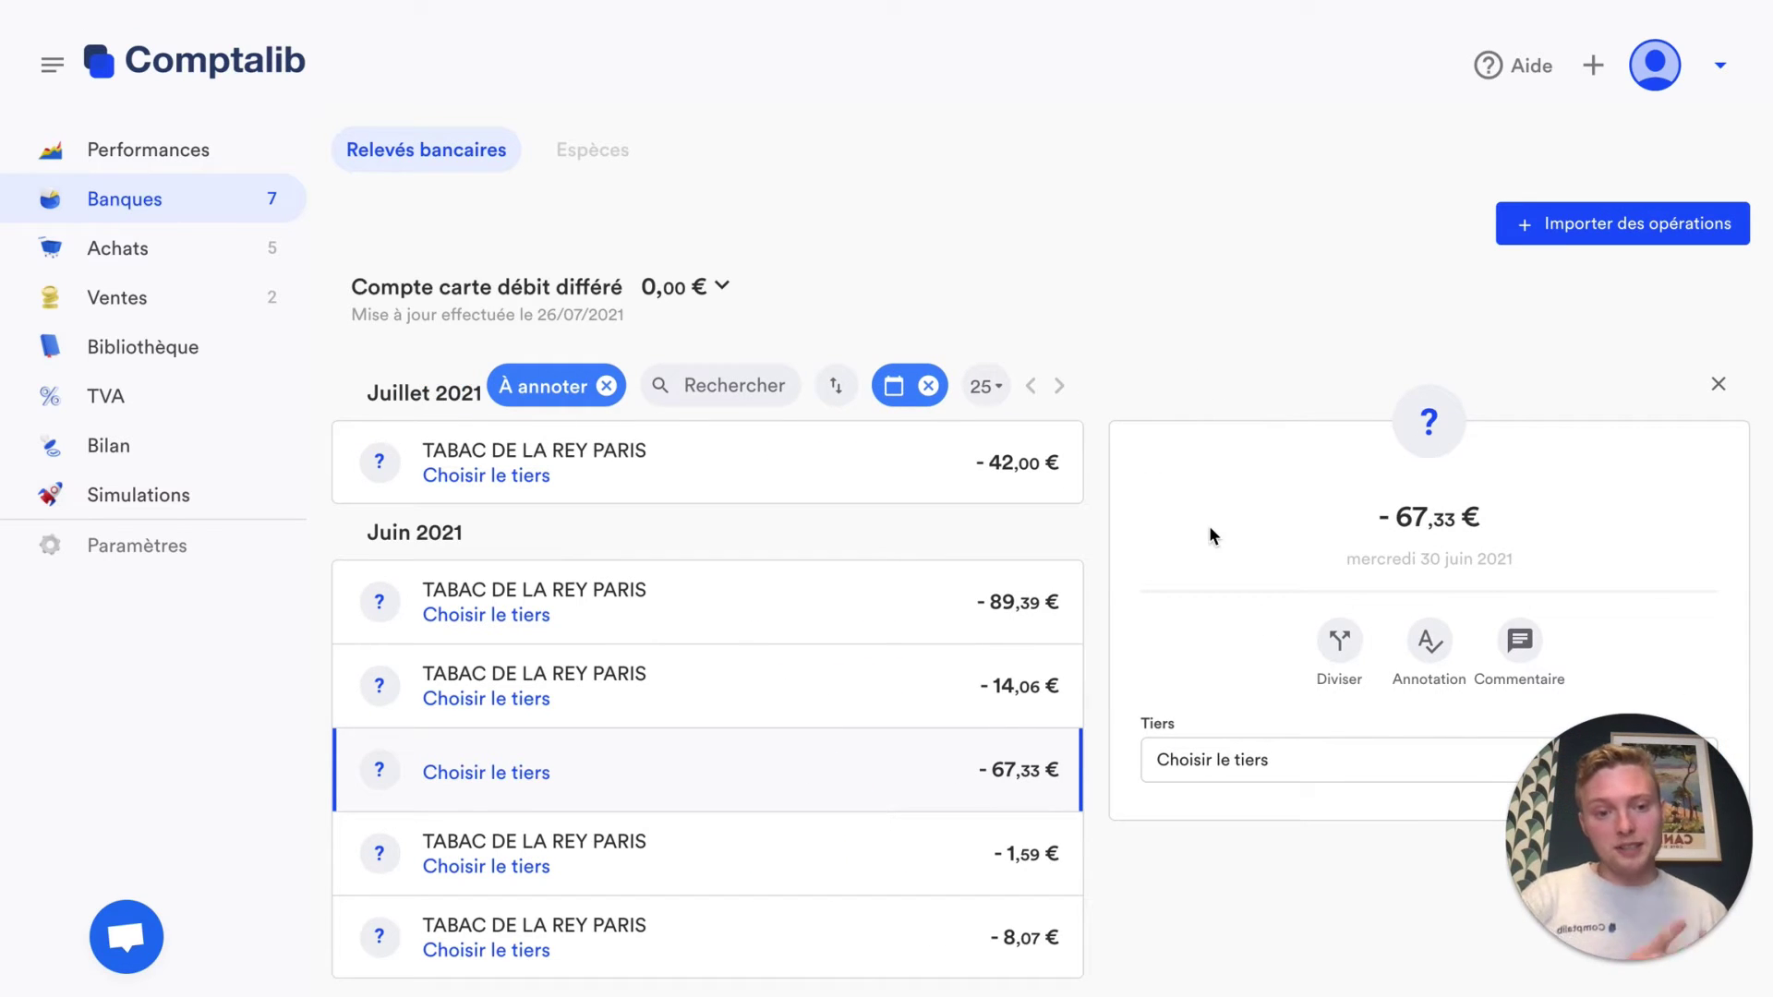
pyautogui.click(1263, 763)
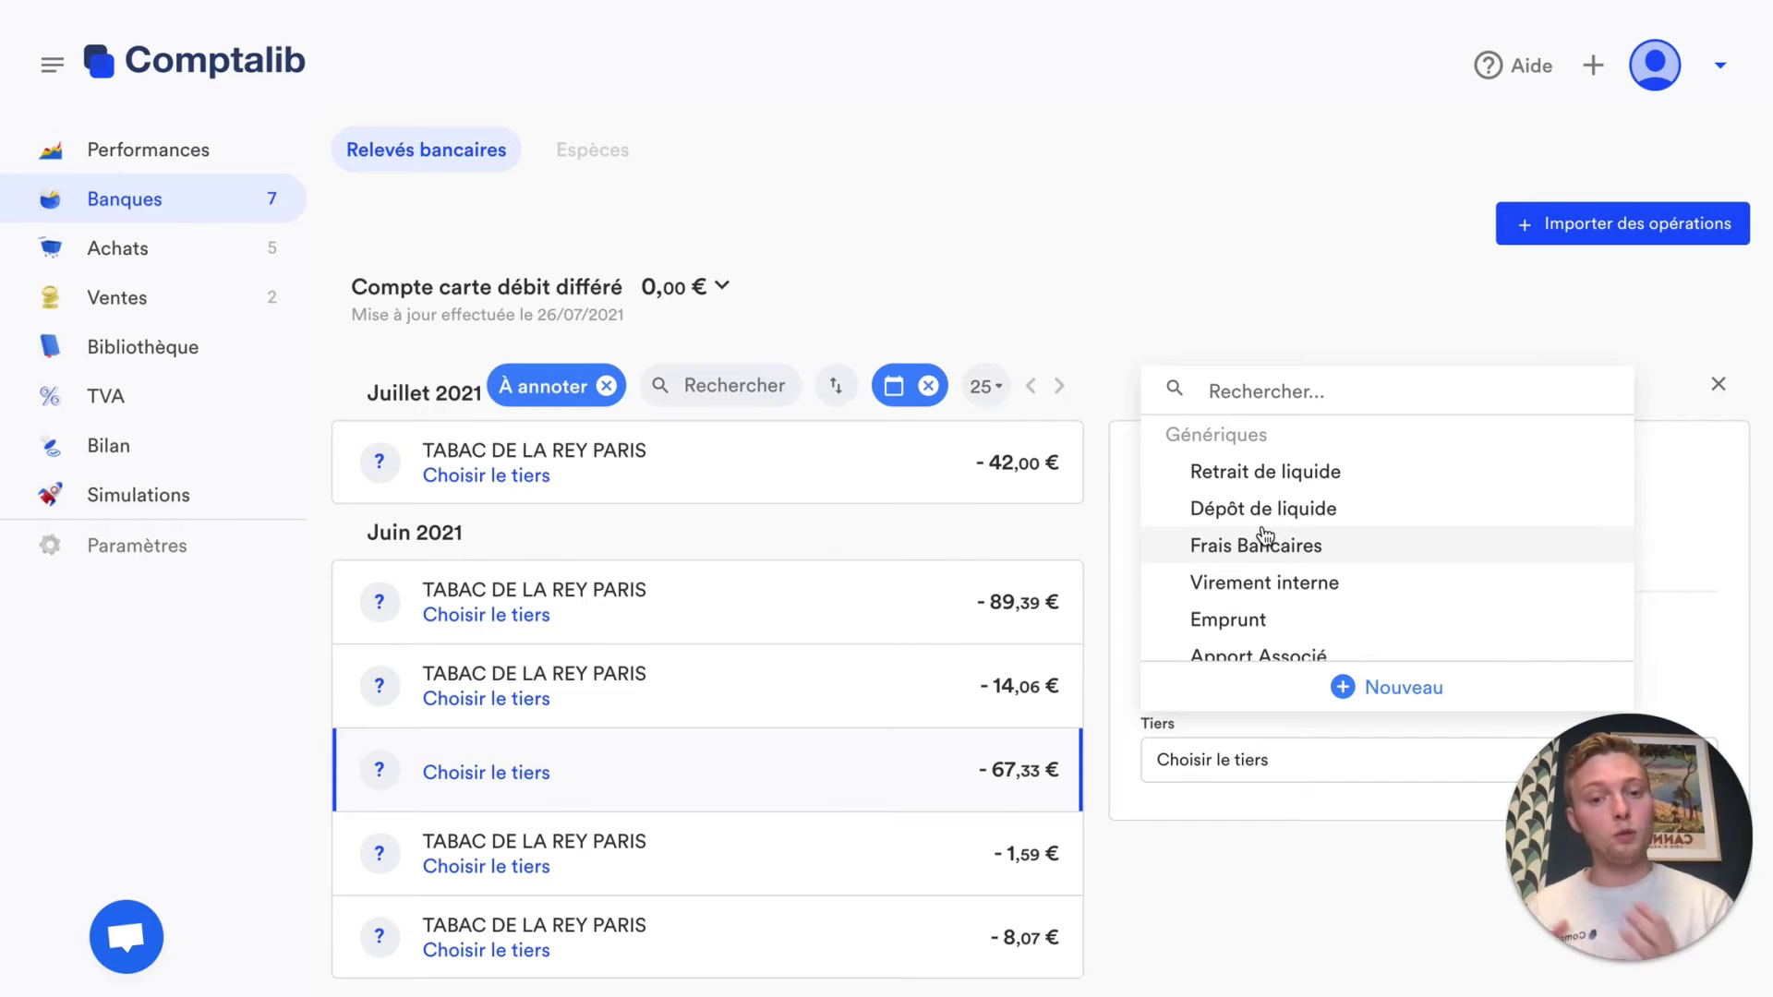
pyautogui.write('fra')
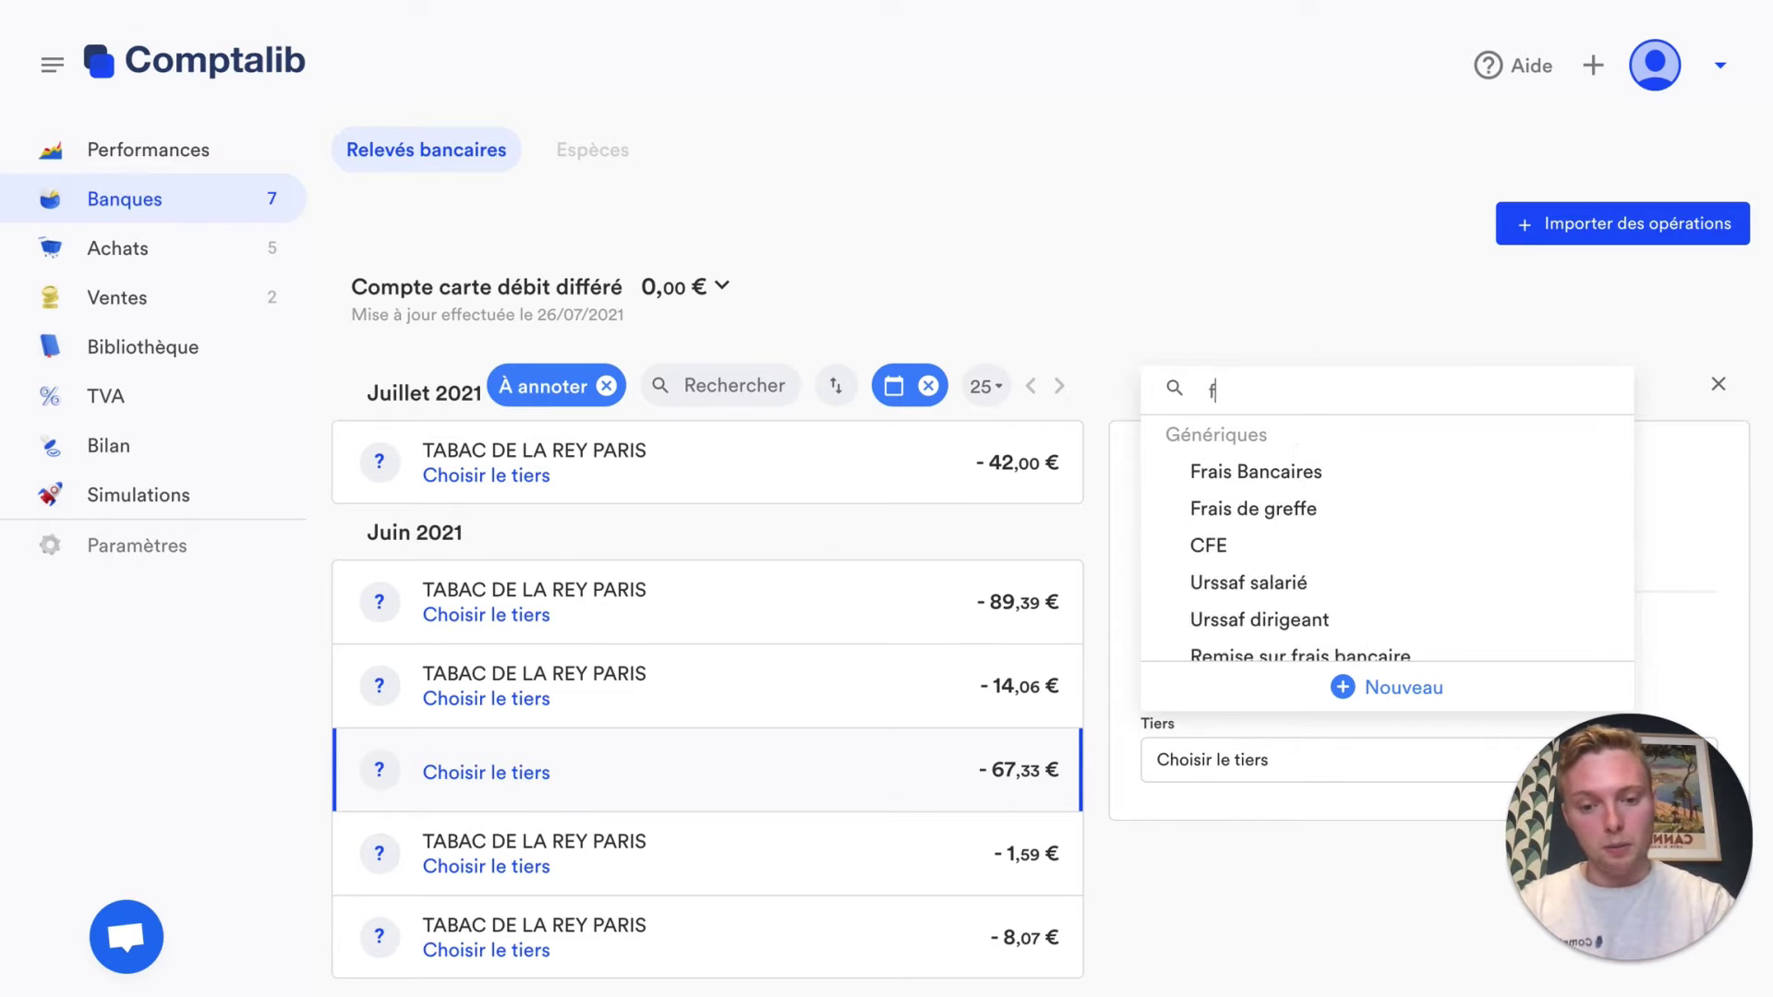
pyautogui.write('i')
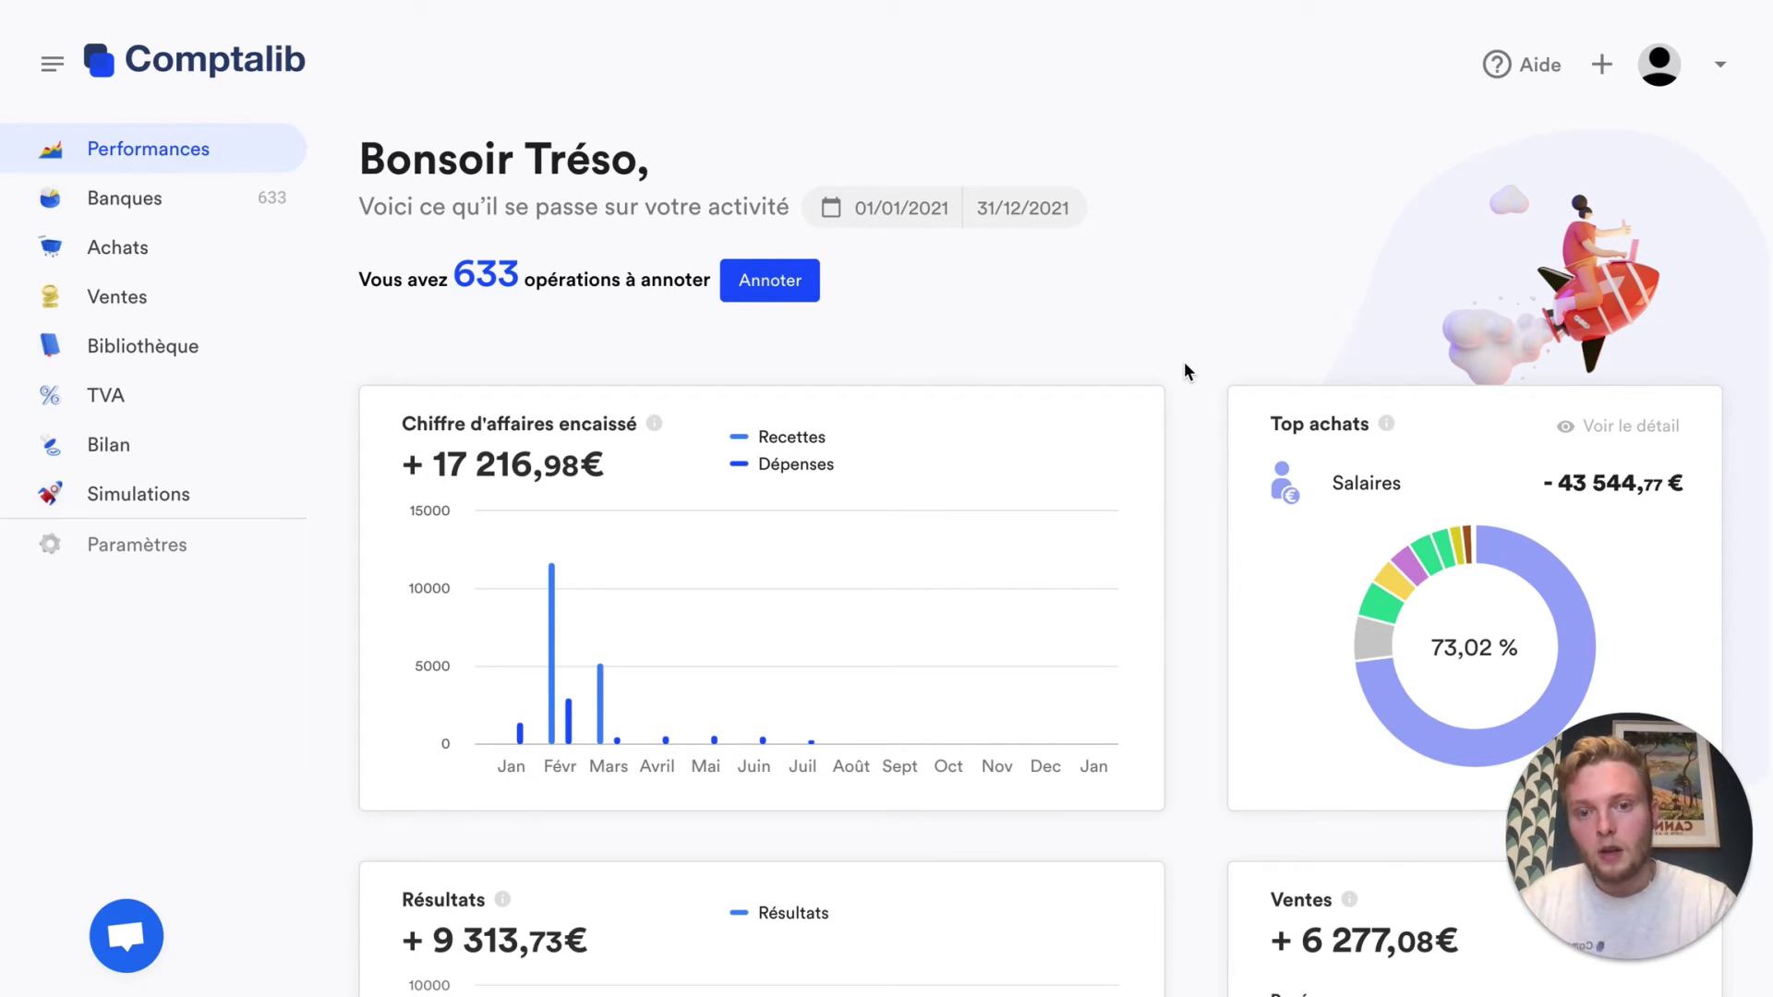
# Examine the performance dashboard's revenue, results, treasury and current VAT charts
pyautogui.scroll(-1, 612, 434)
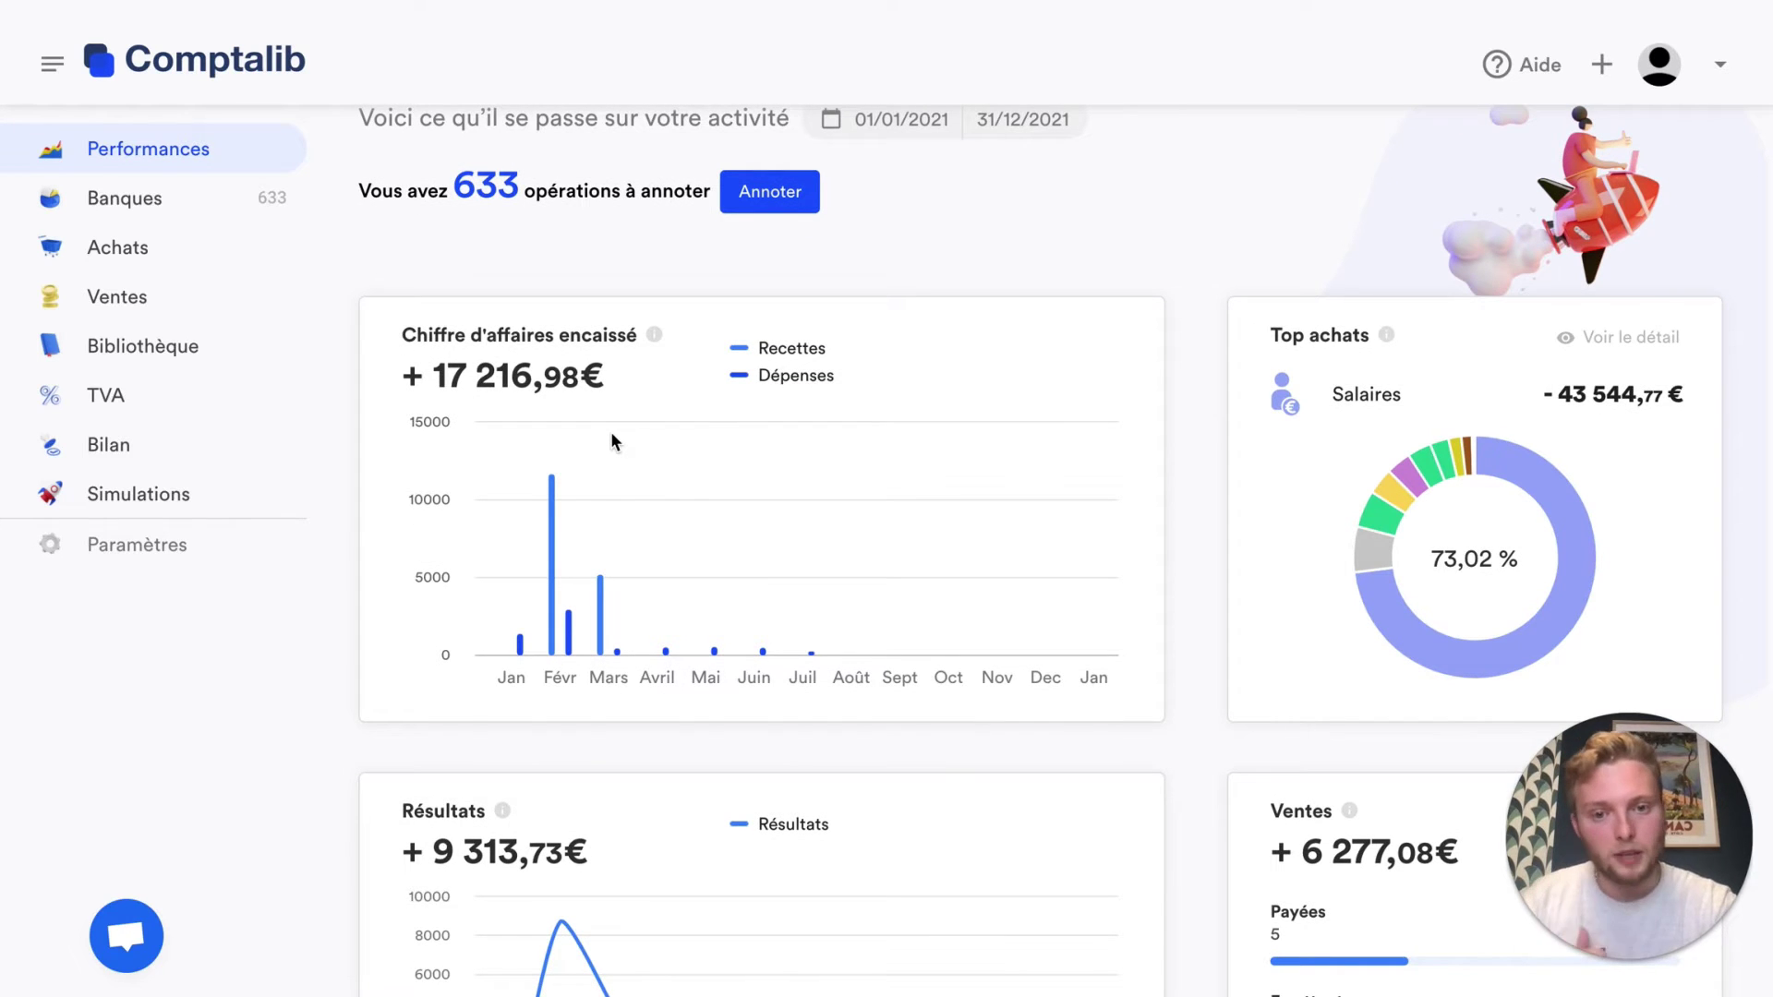
pyautogui.scroll(-3, 613, 441)
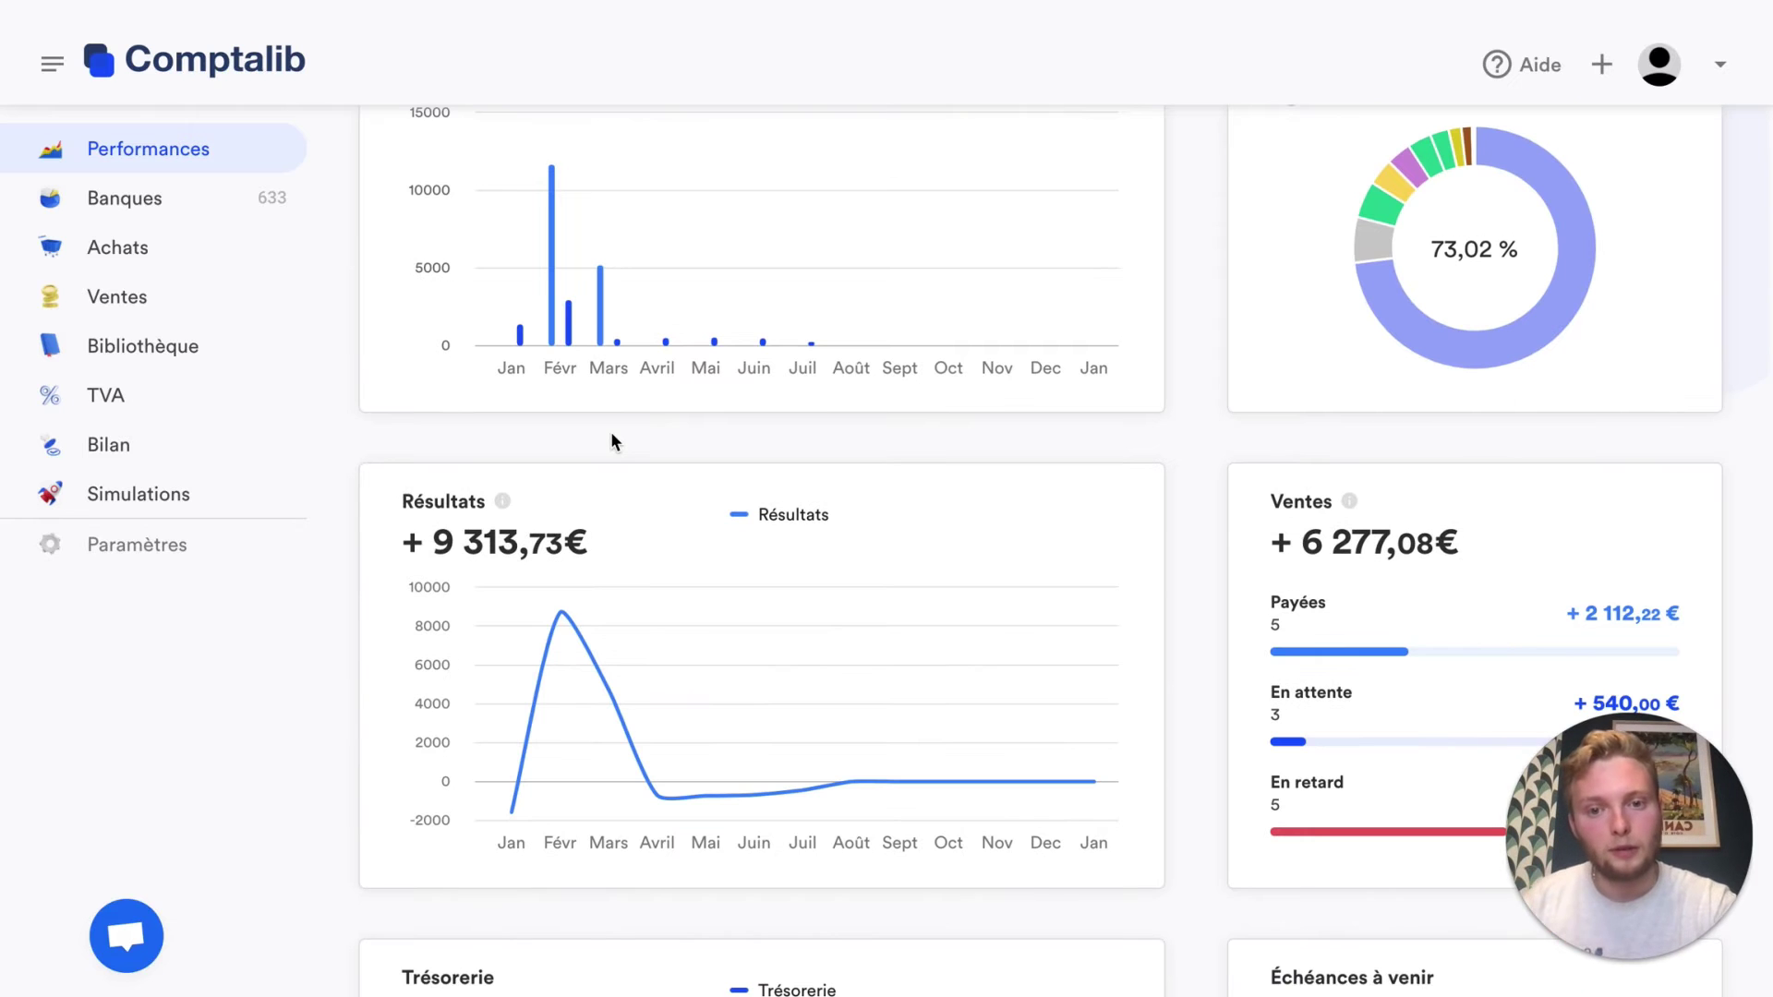
pyautogui.scroll(-5, 611, 440)
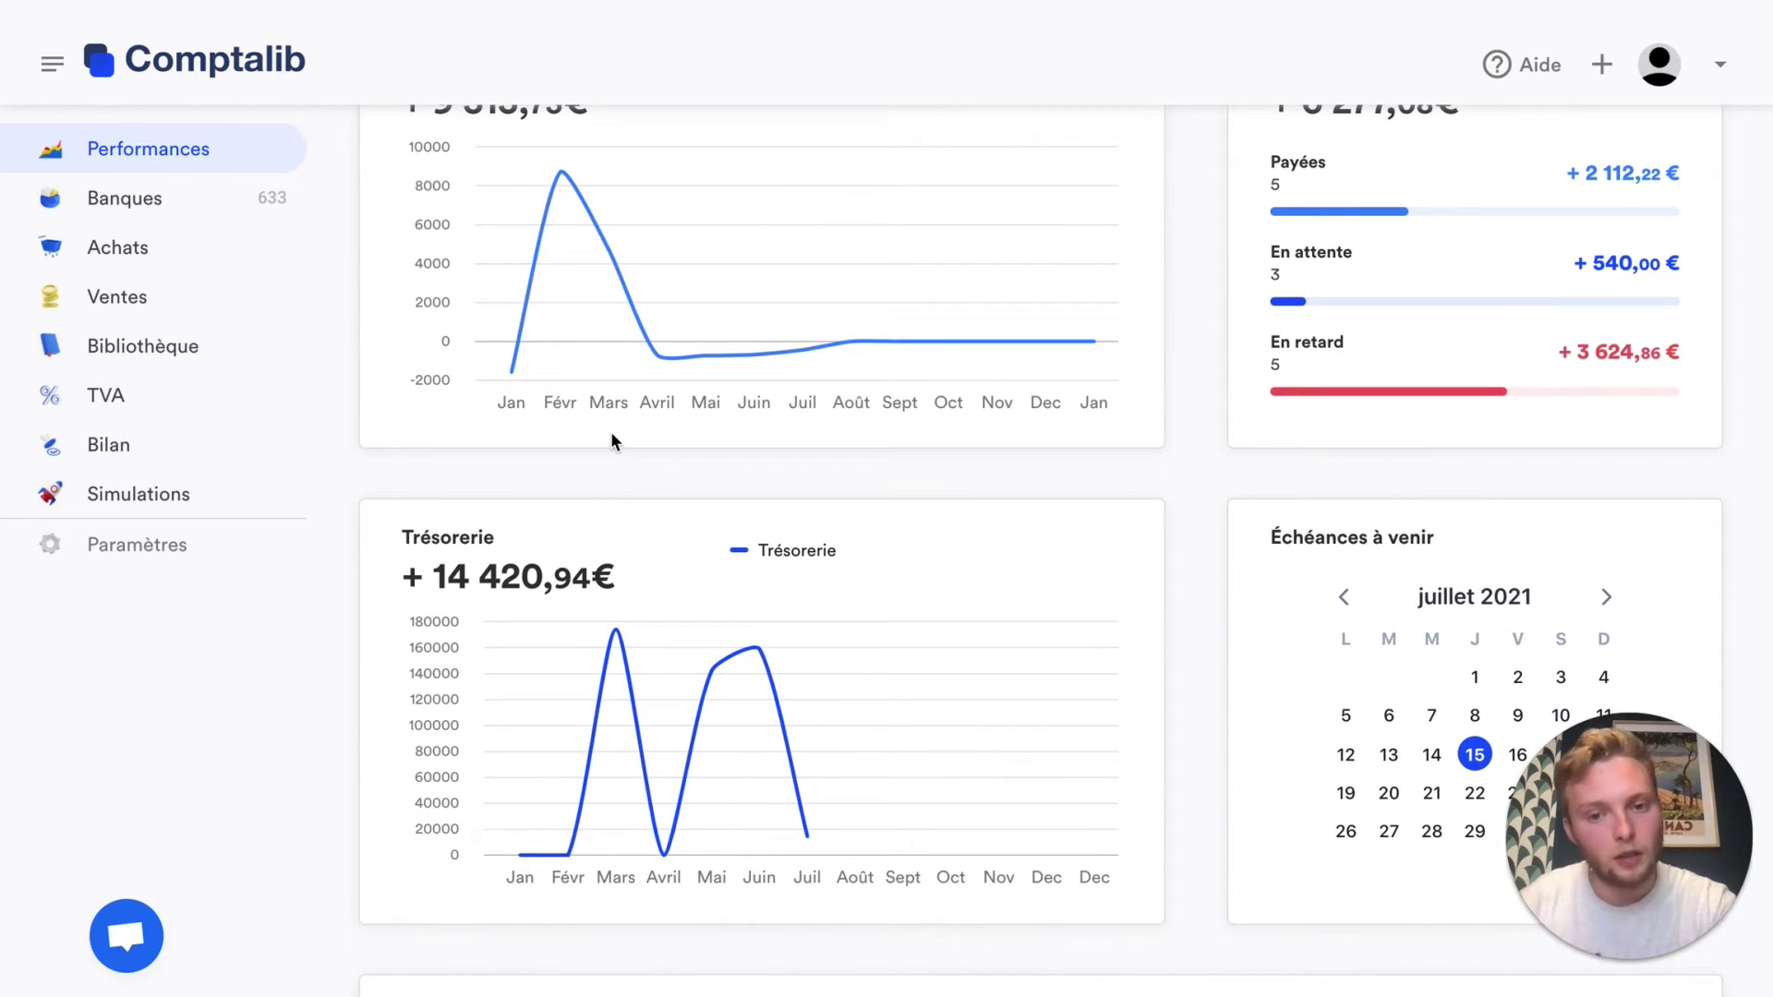
pyautogui.scroll(-3, 611, 440)
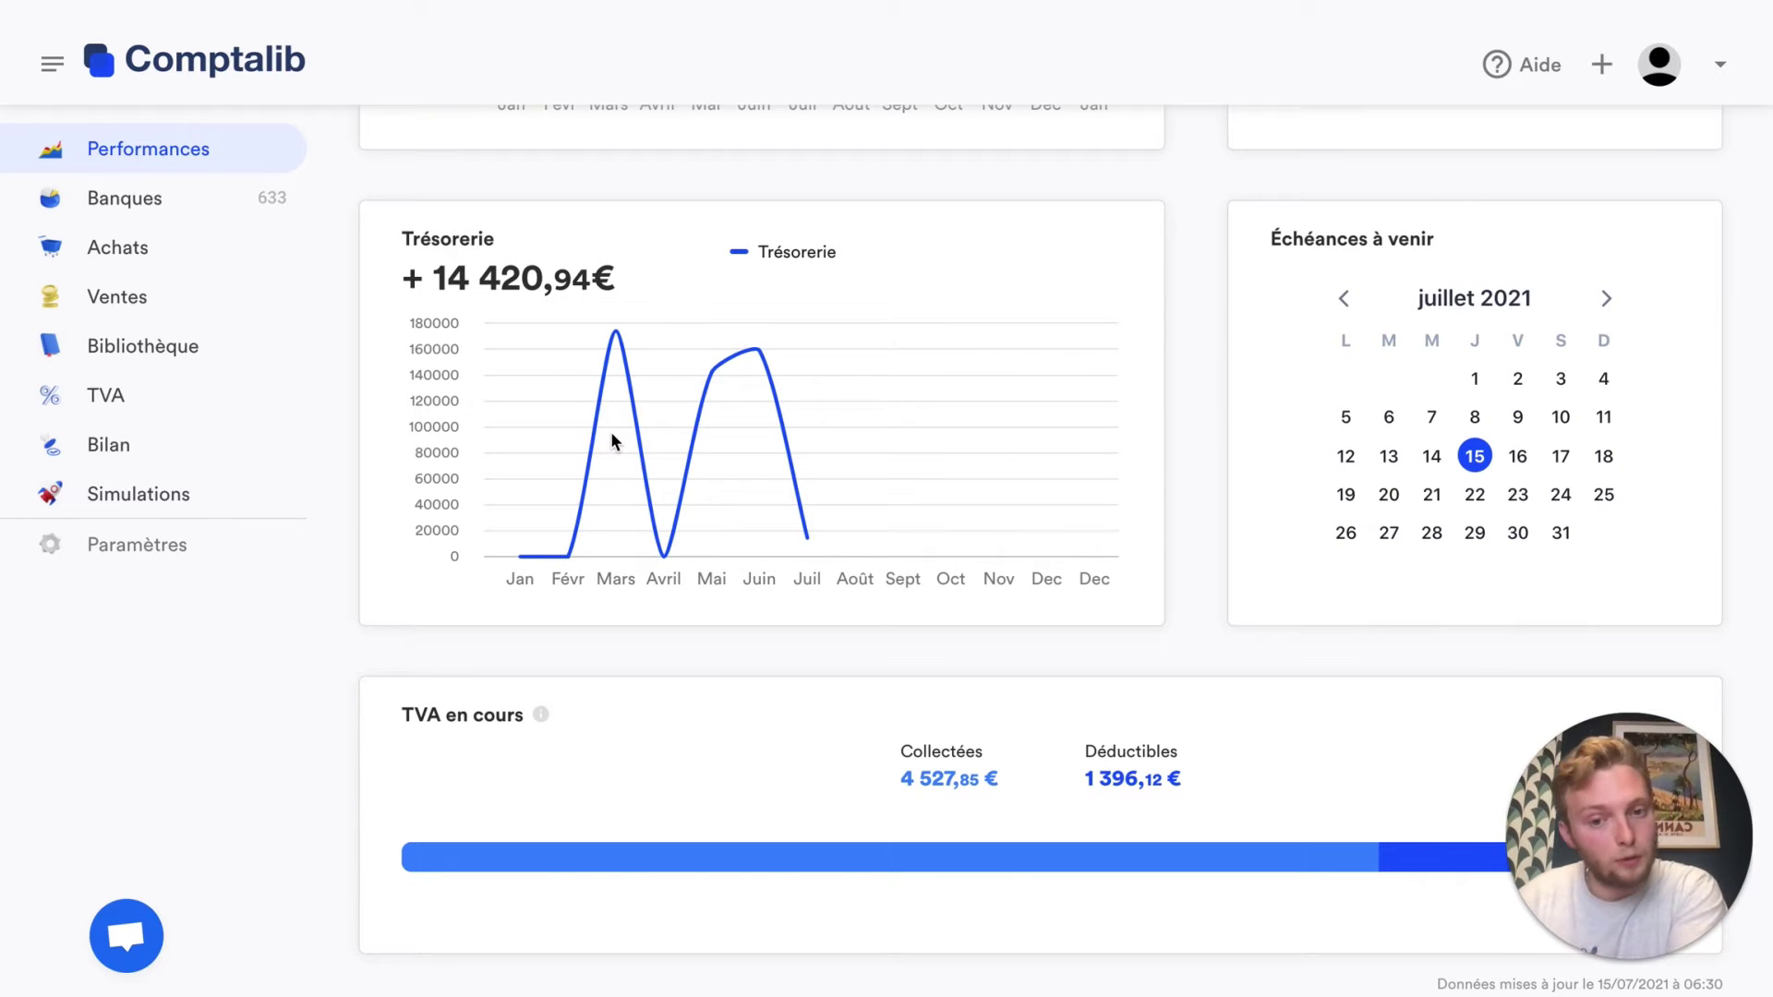
pyautogui.scroll(9, 1291, 348)
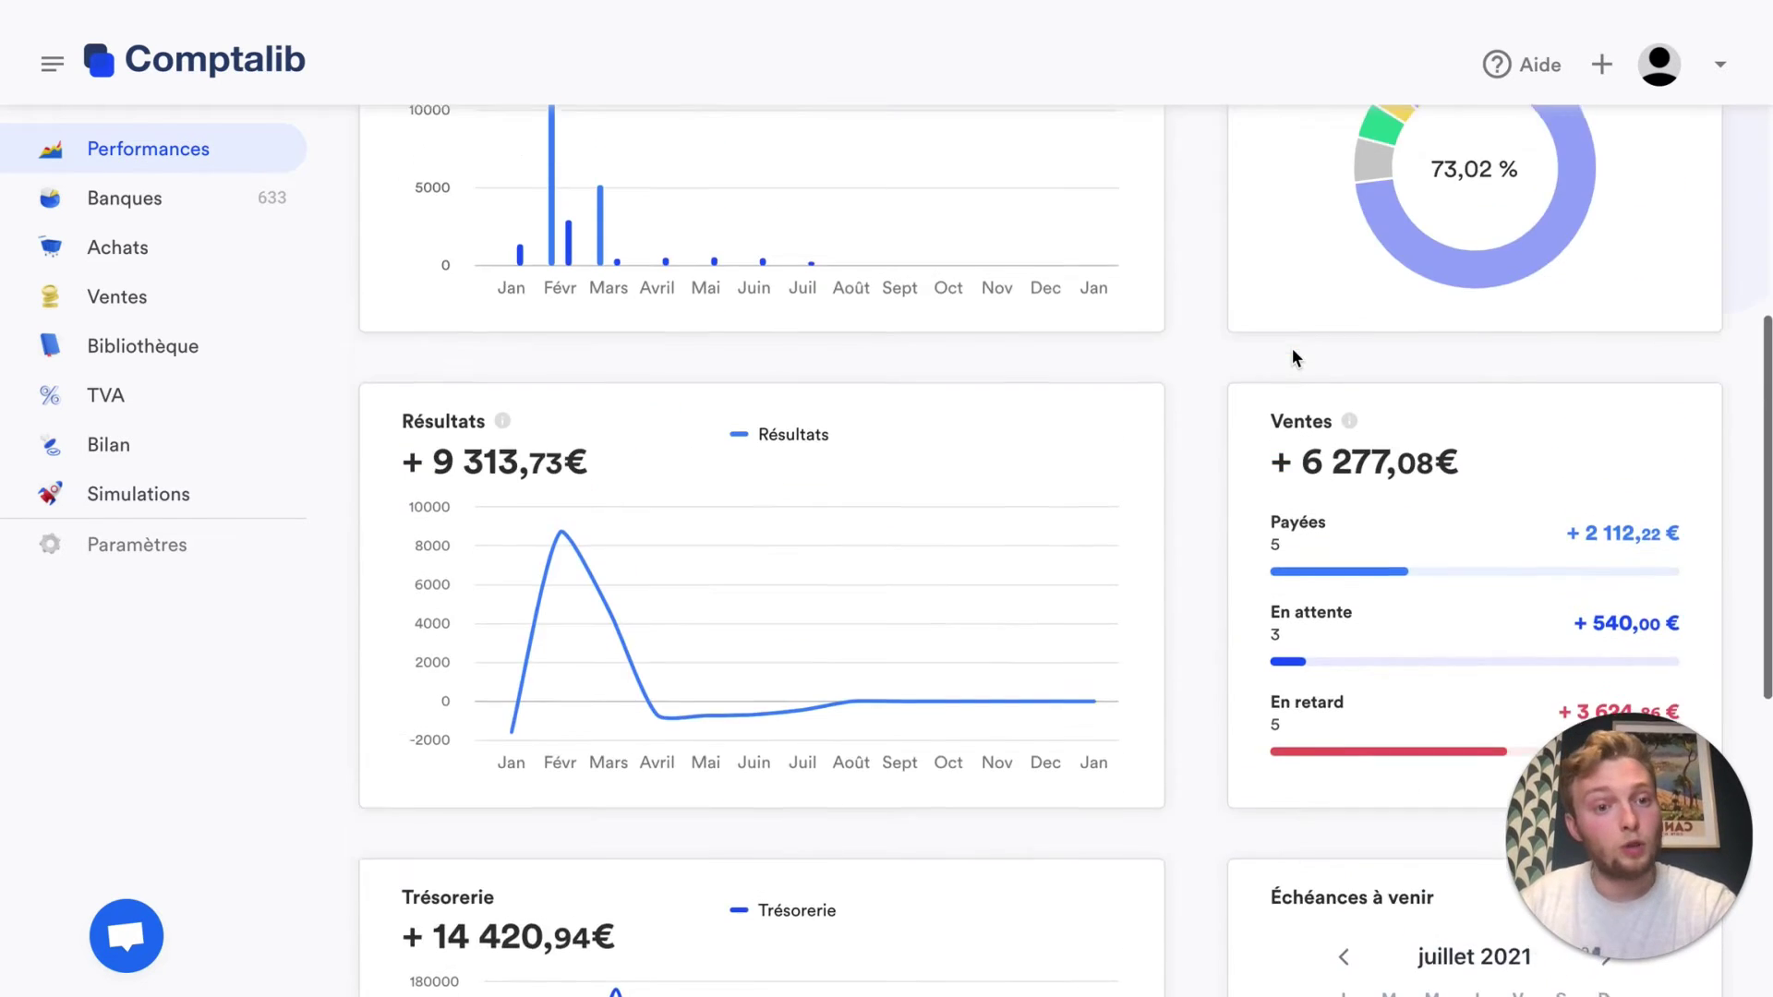
pyautogui.scroll(1, 1293, 350)
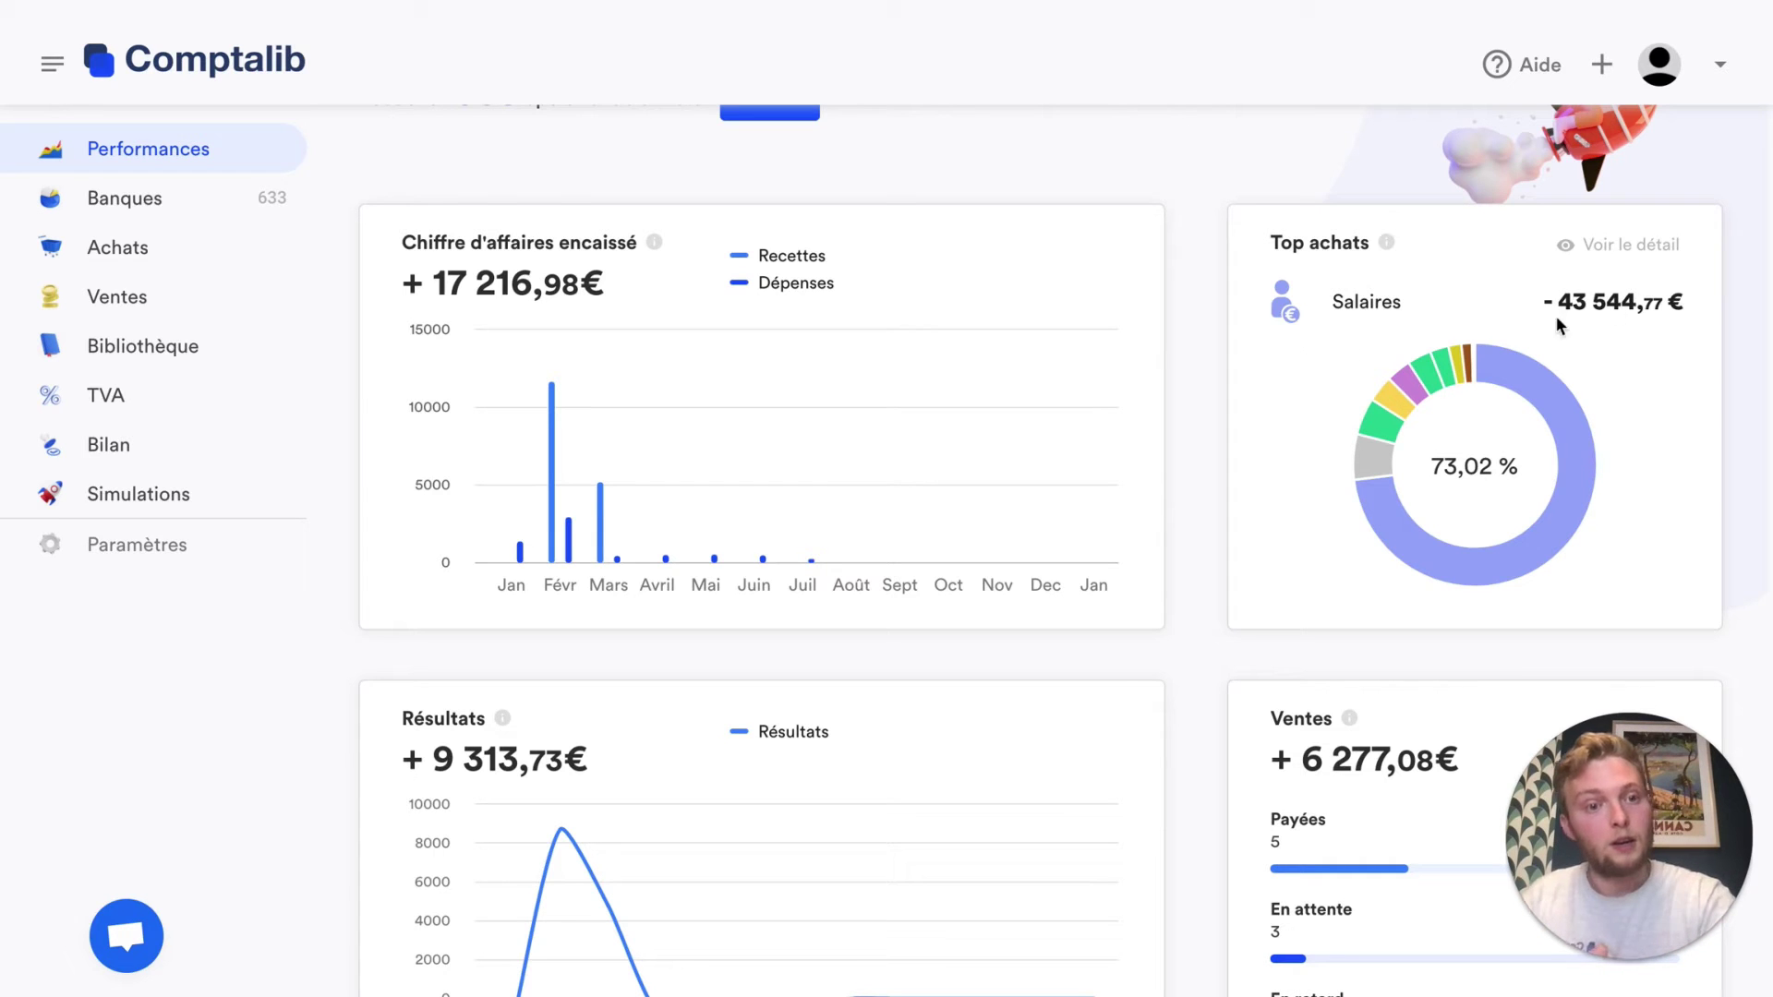
# Show the detailed breakdown of the top purchases and review the sales and upcoming due dates
pyautogui.click(1578, 252)
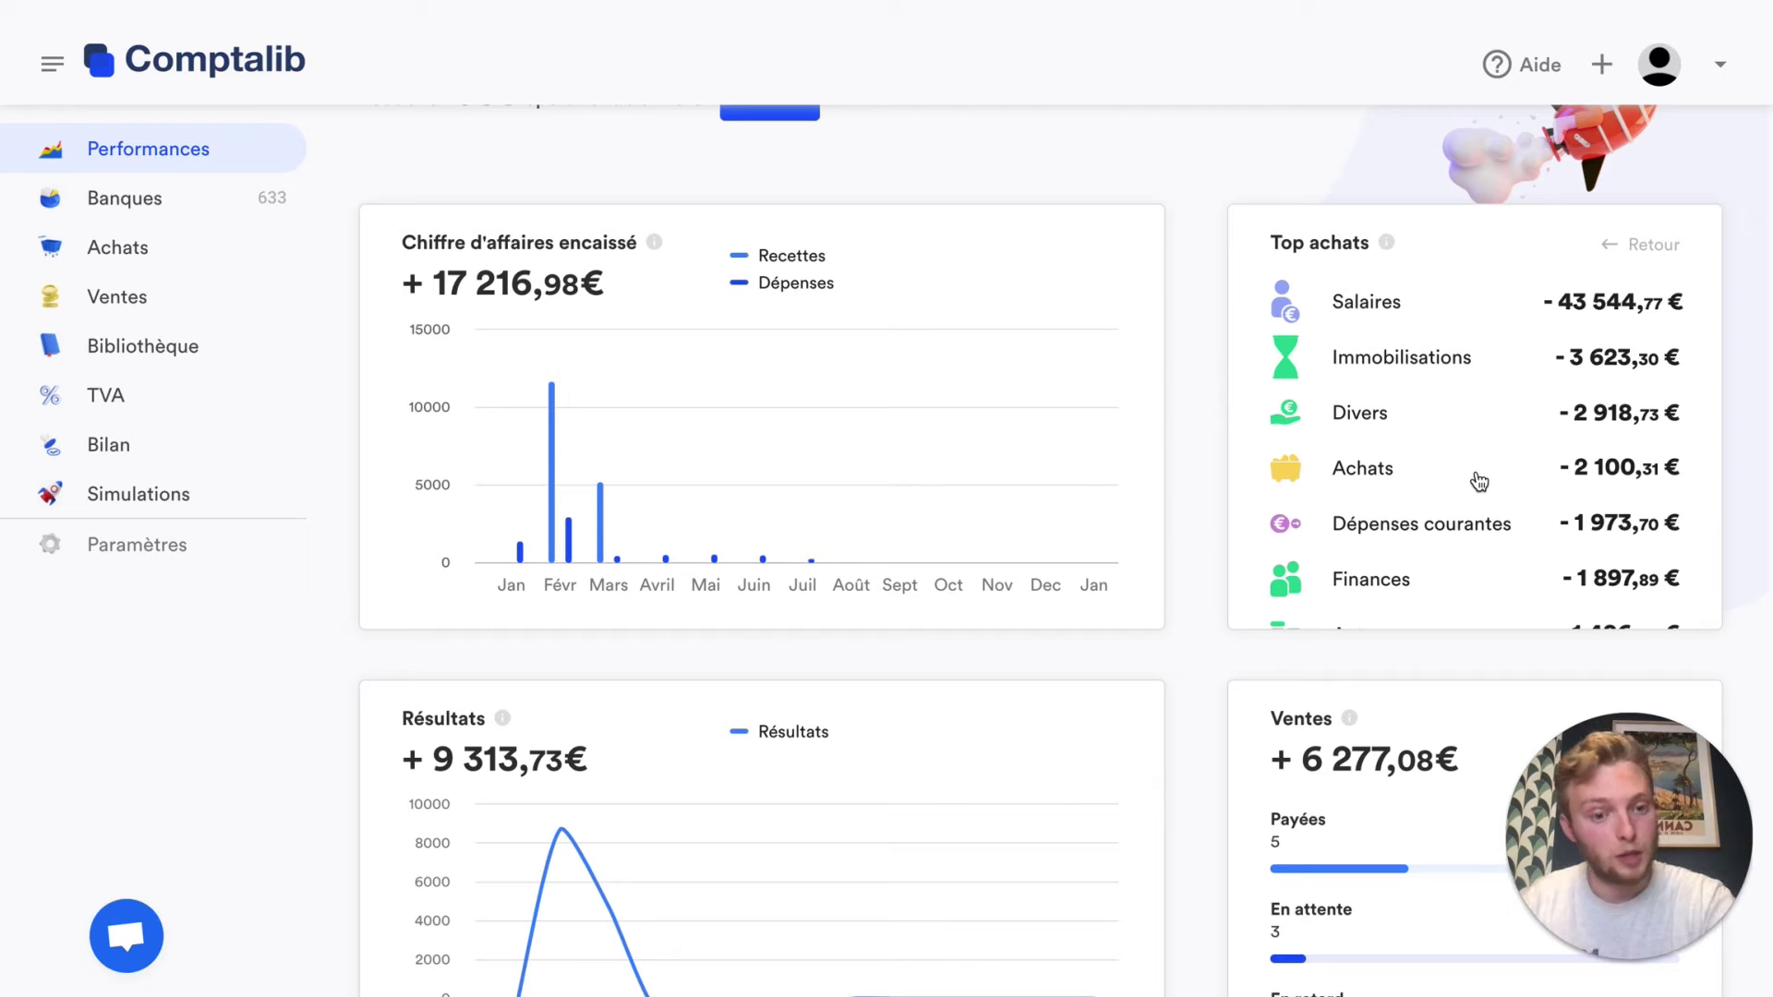
pyautogui.scroll(-2, 1413, 659)
pyautogui.scroll(-2, 1412, 660)
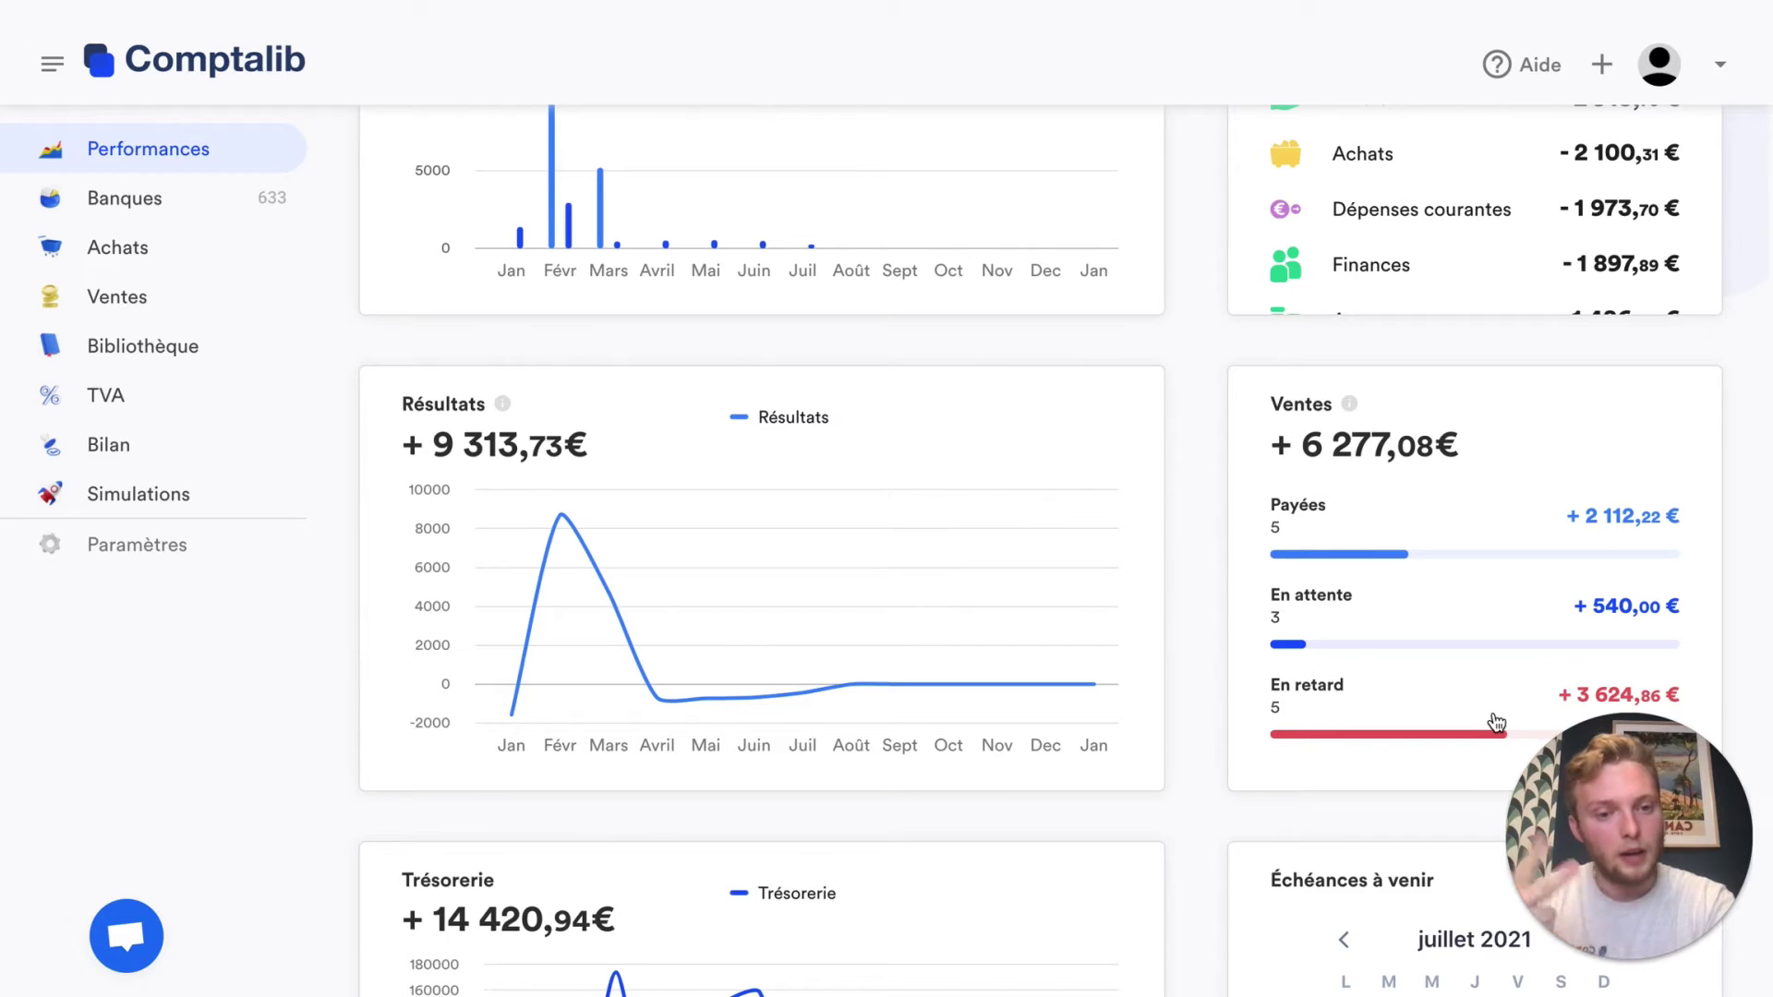
pyautogui.scroll(-3, 1497, 722)
pyautogui.scroll(-2, 1495, 713)
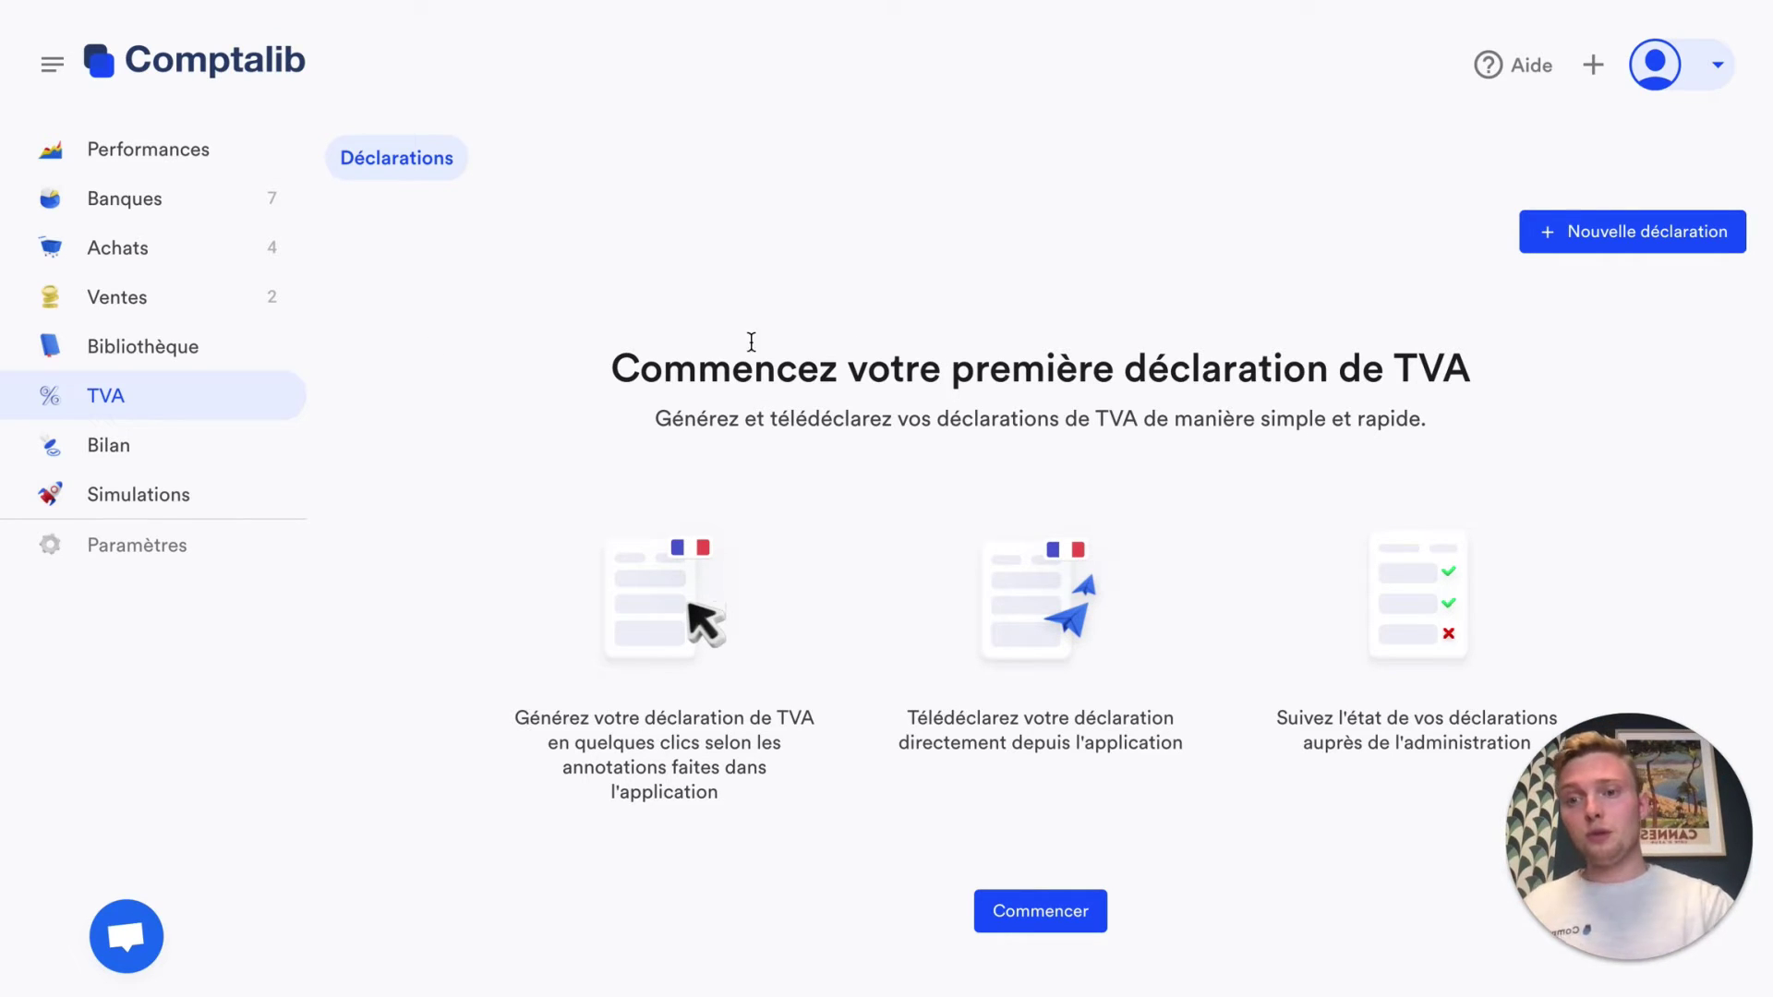
# Create a VAT declaration for 01/06/2021 to 30/06/2021, answering Non to having activity not subject to VAT
pyautogui.click(1630, 242)
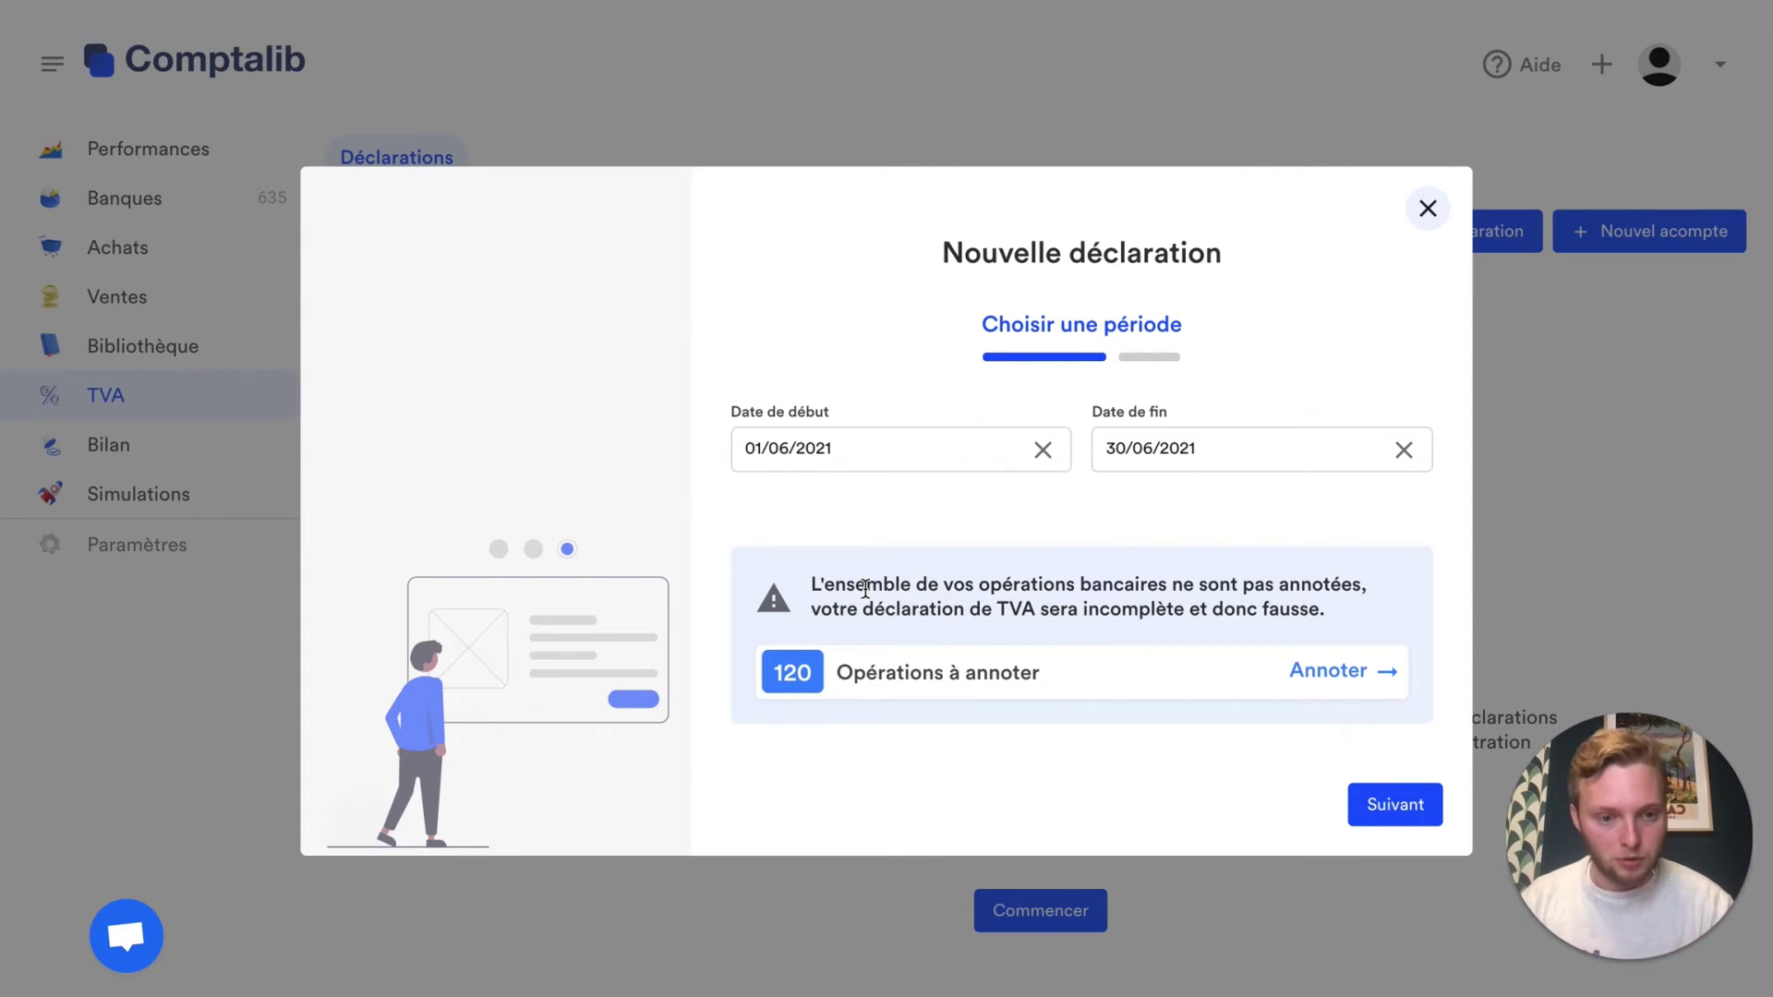
pyautogui.click(1393, 805)
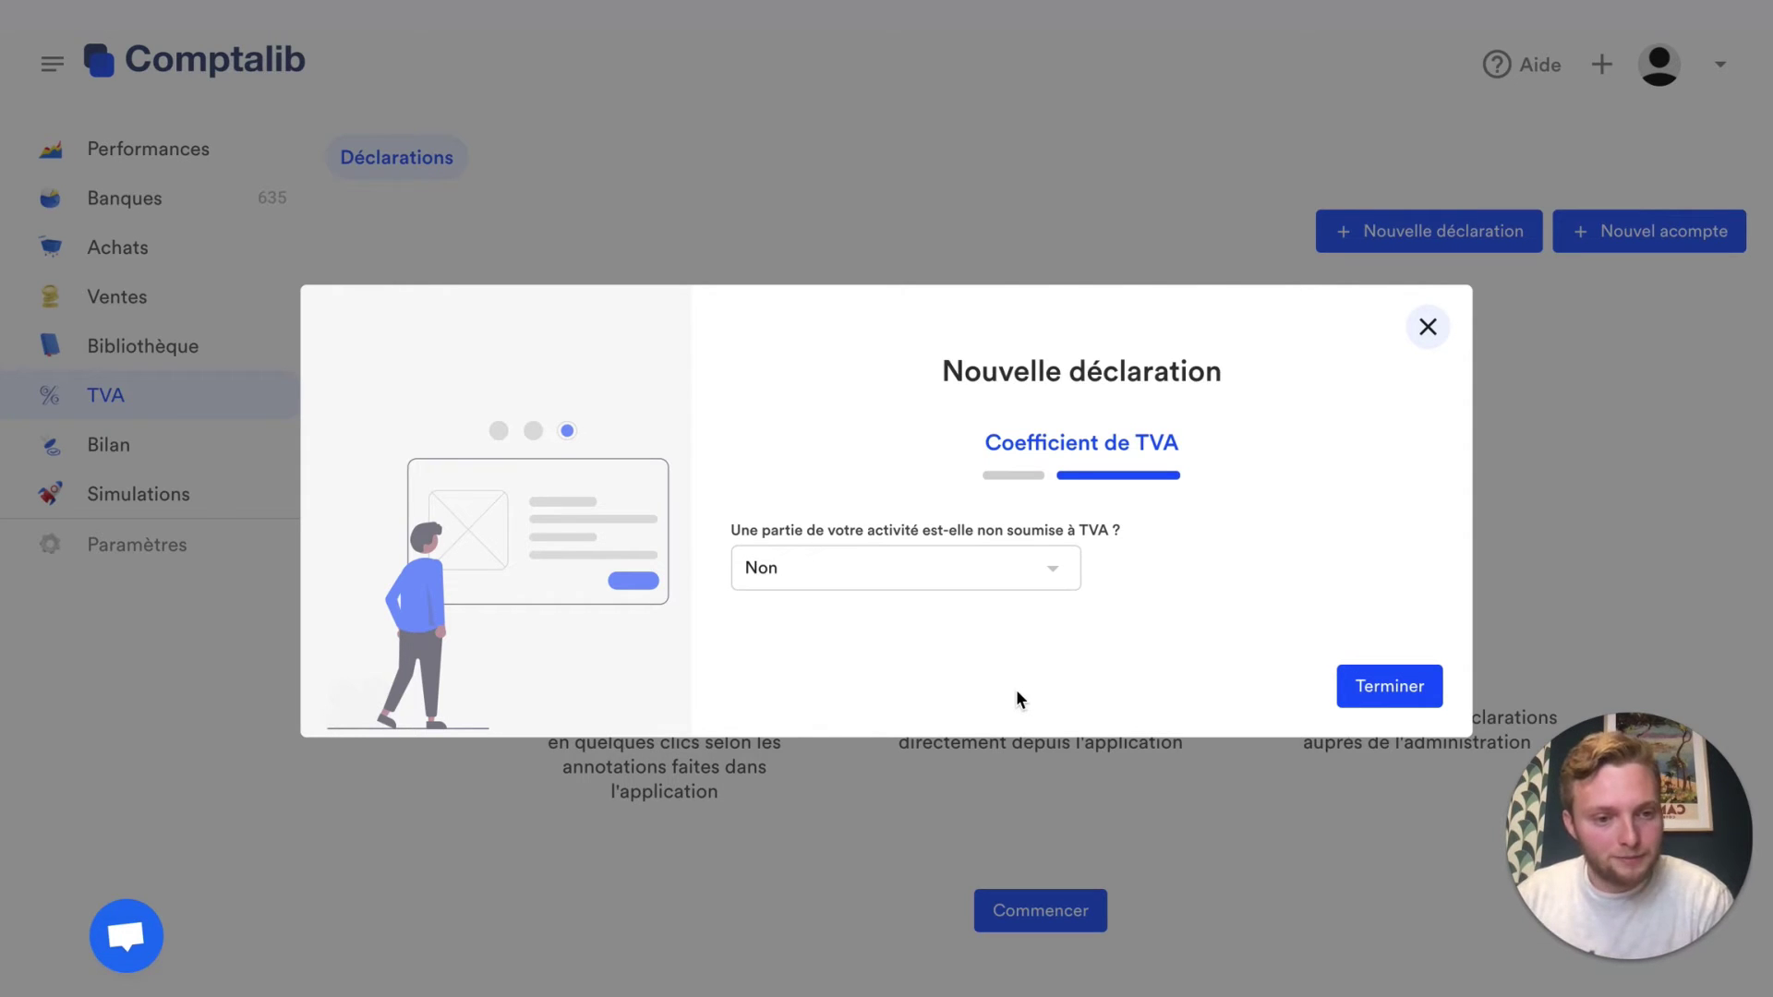
pyautogui.click(1380, 686)
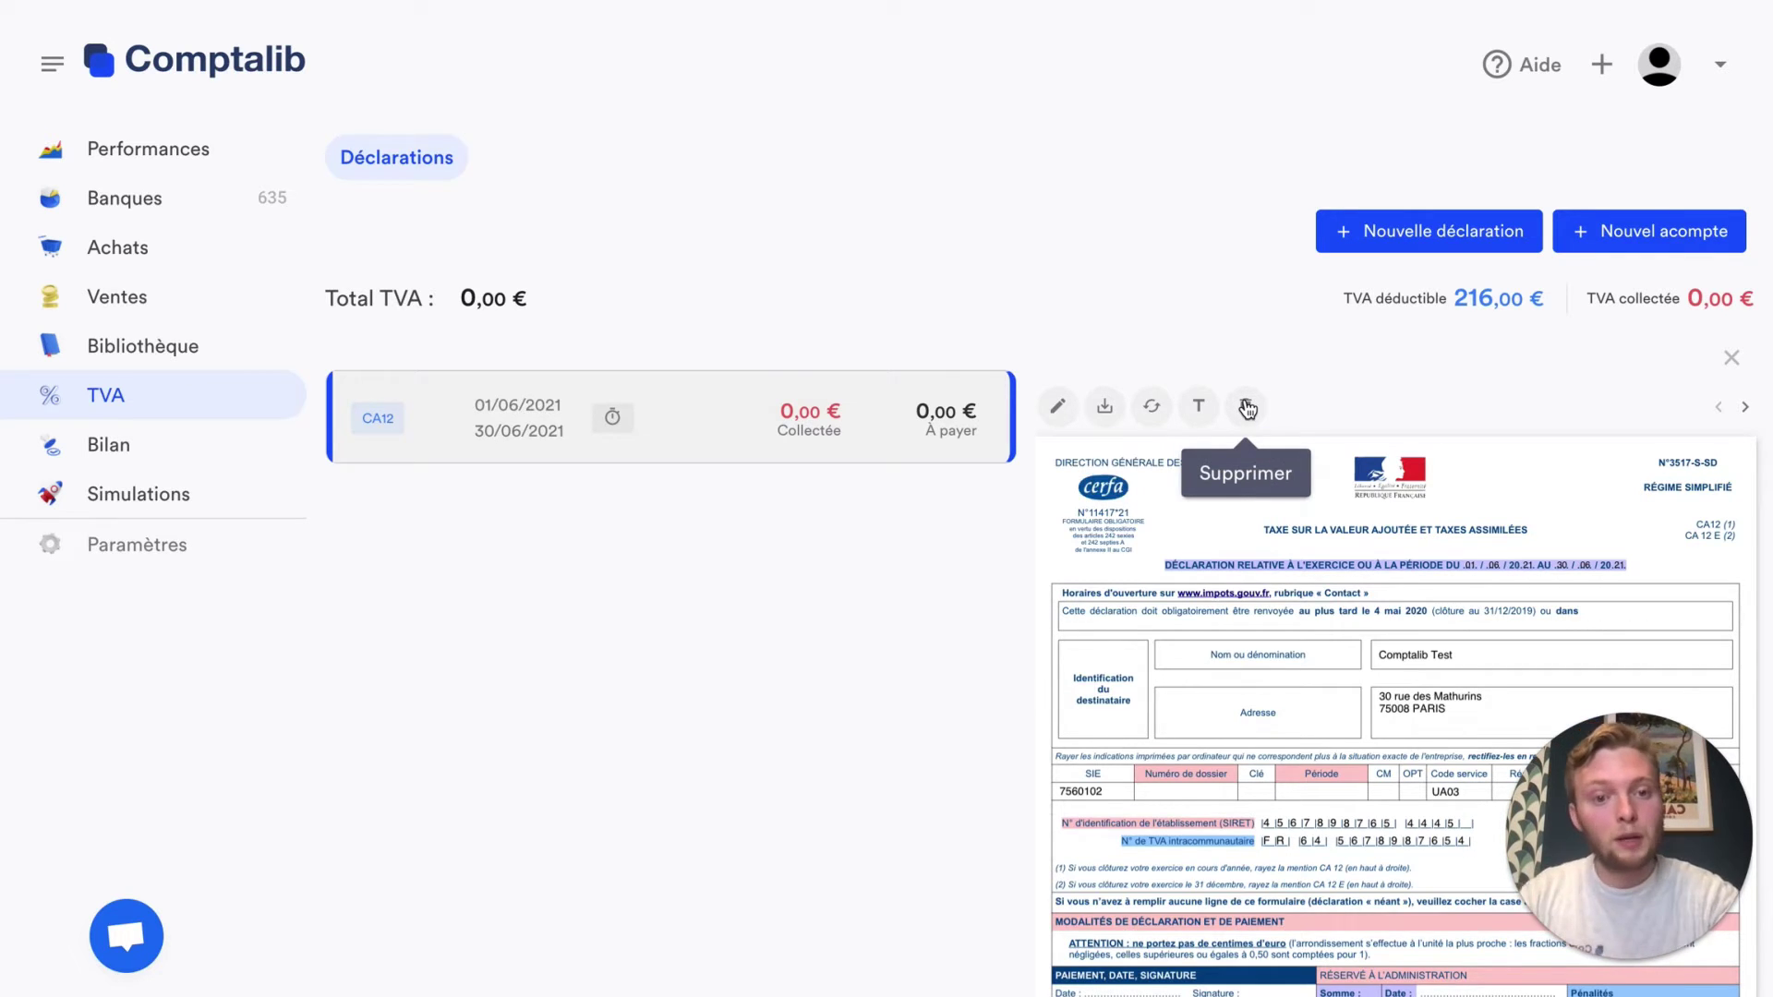
# Start the online filing of the VAT declaration, set the ROF to TVA1 and continue past the VAT information
pyautogui.click(1196, 409)
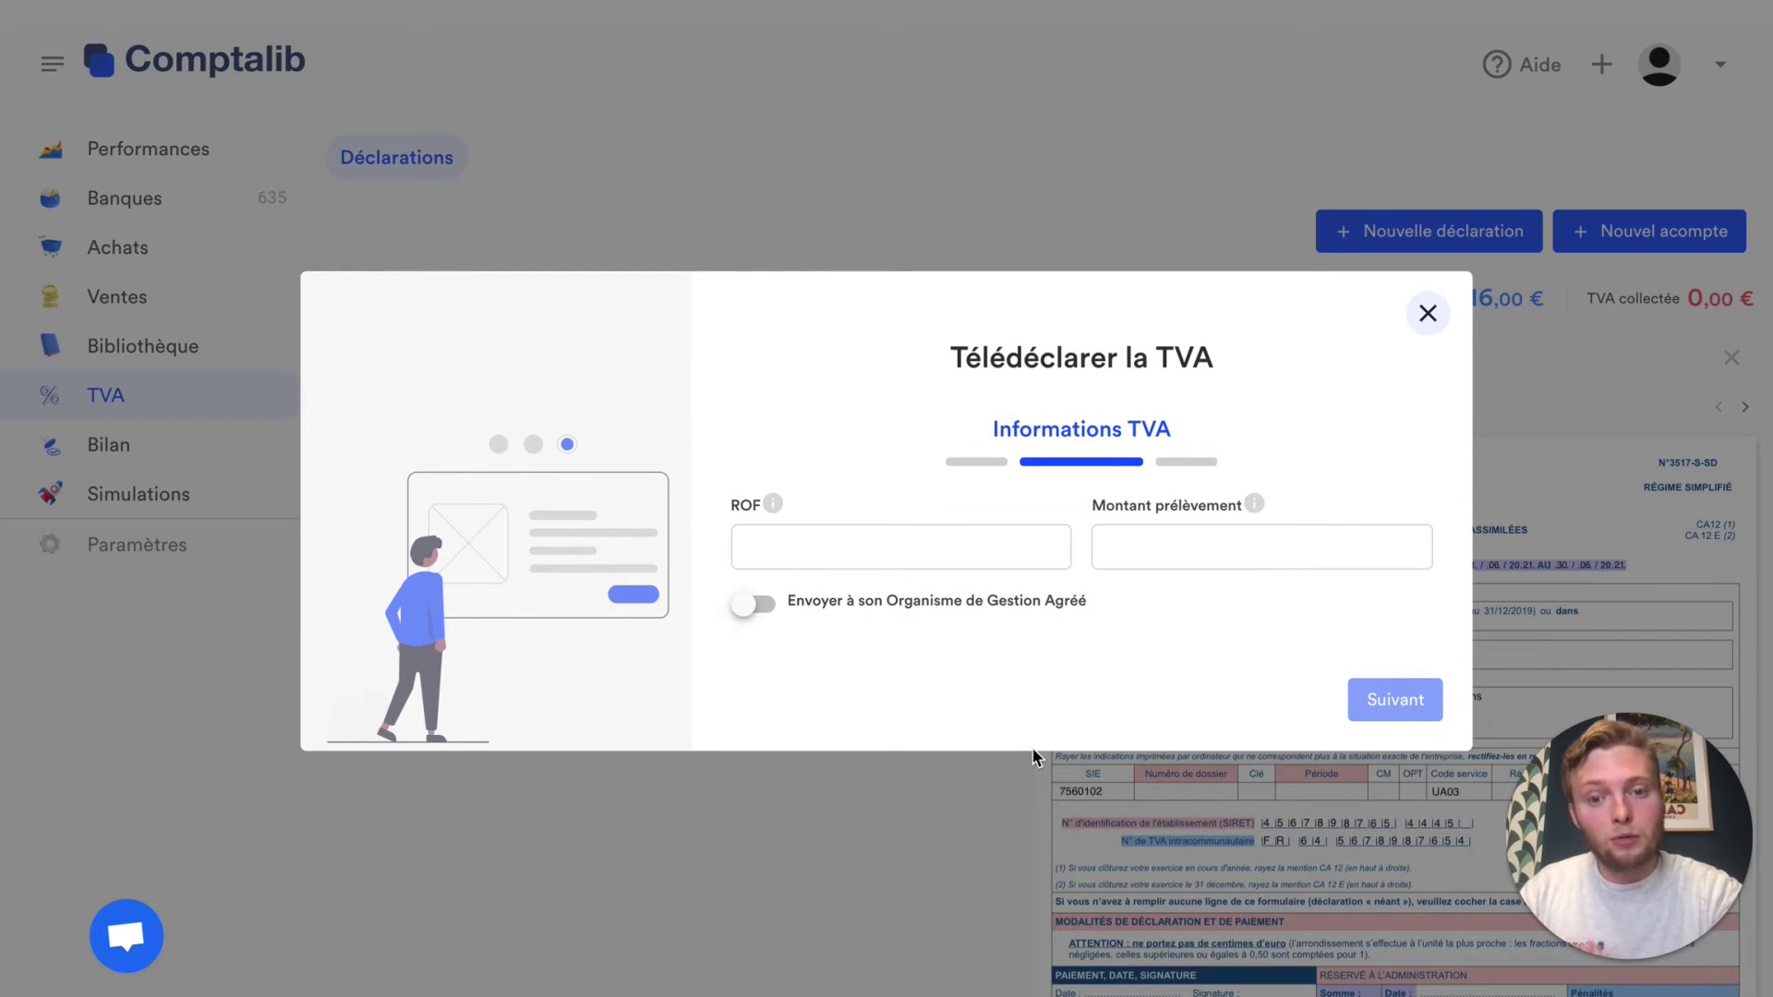
pyautogui.click(885, 547)
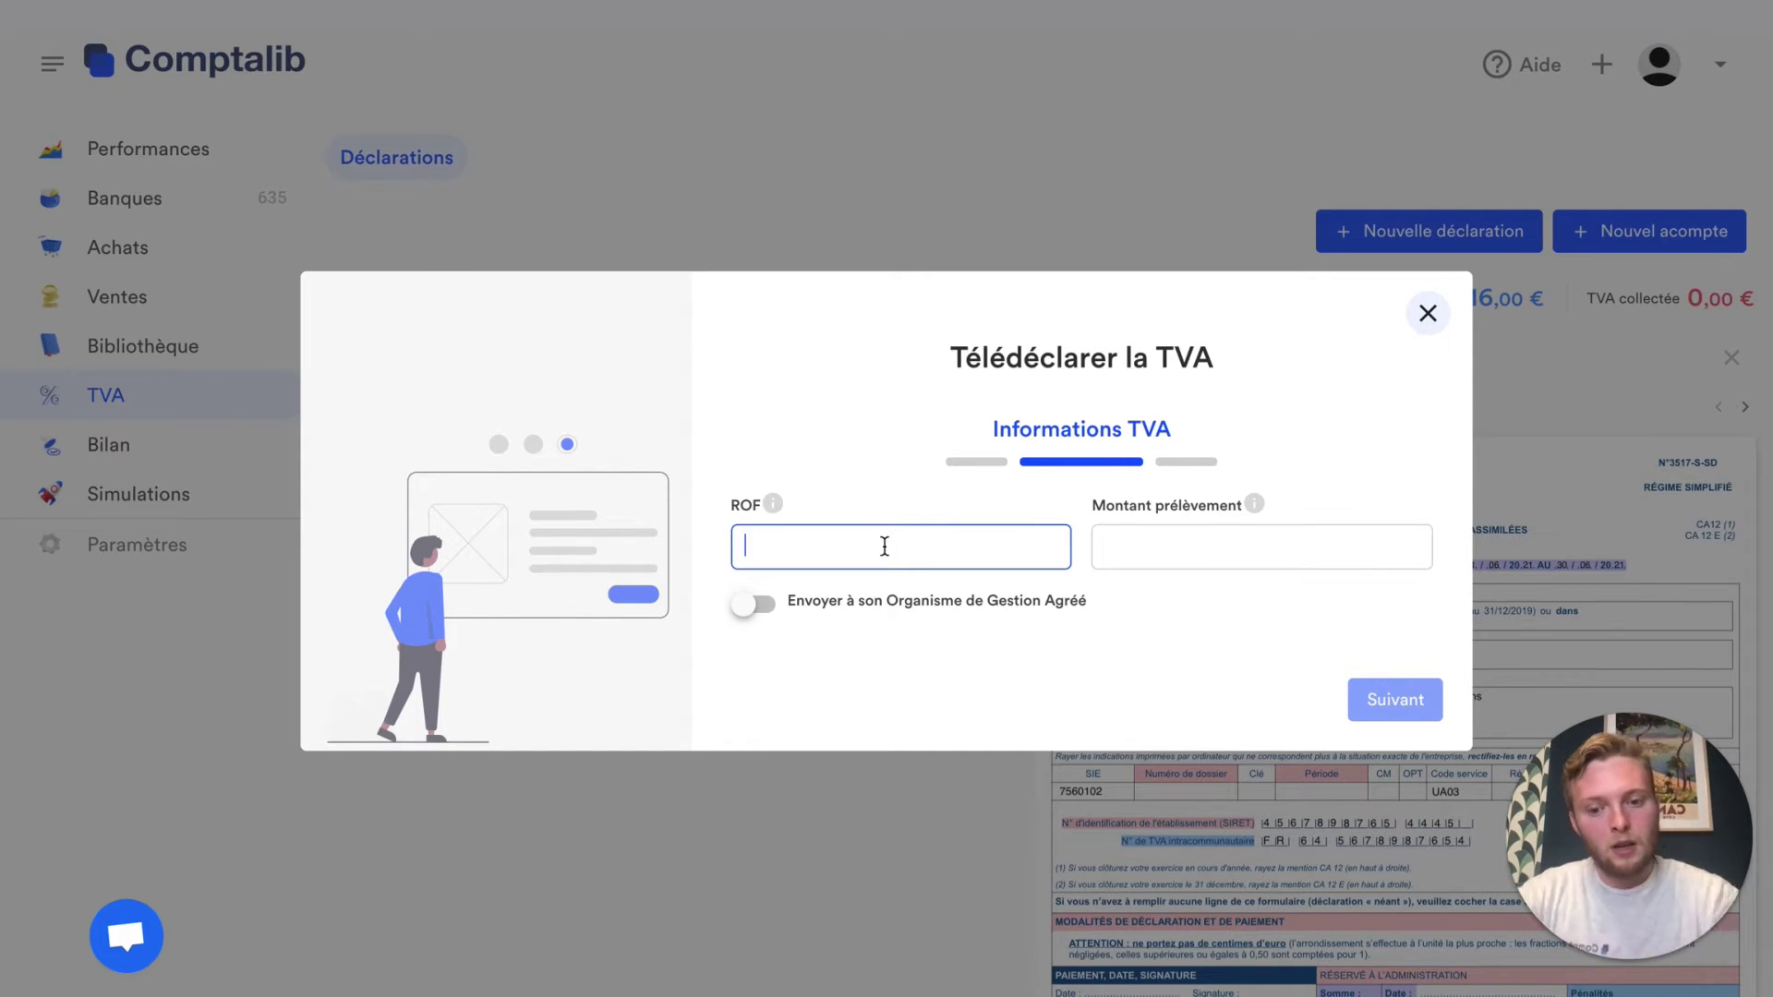
pyautogui.write('TVA1')
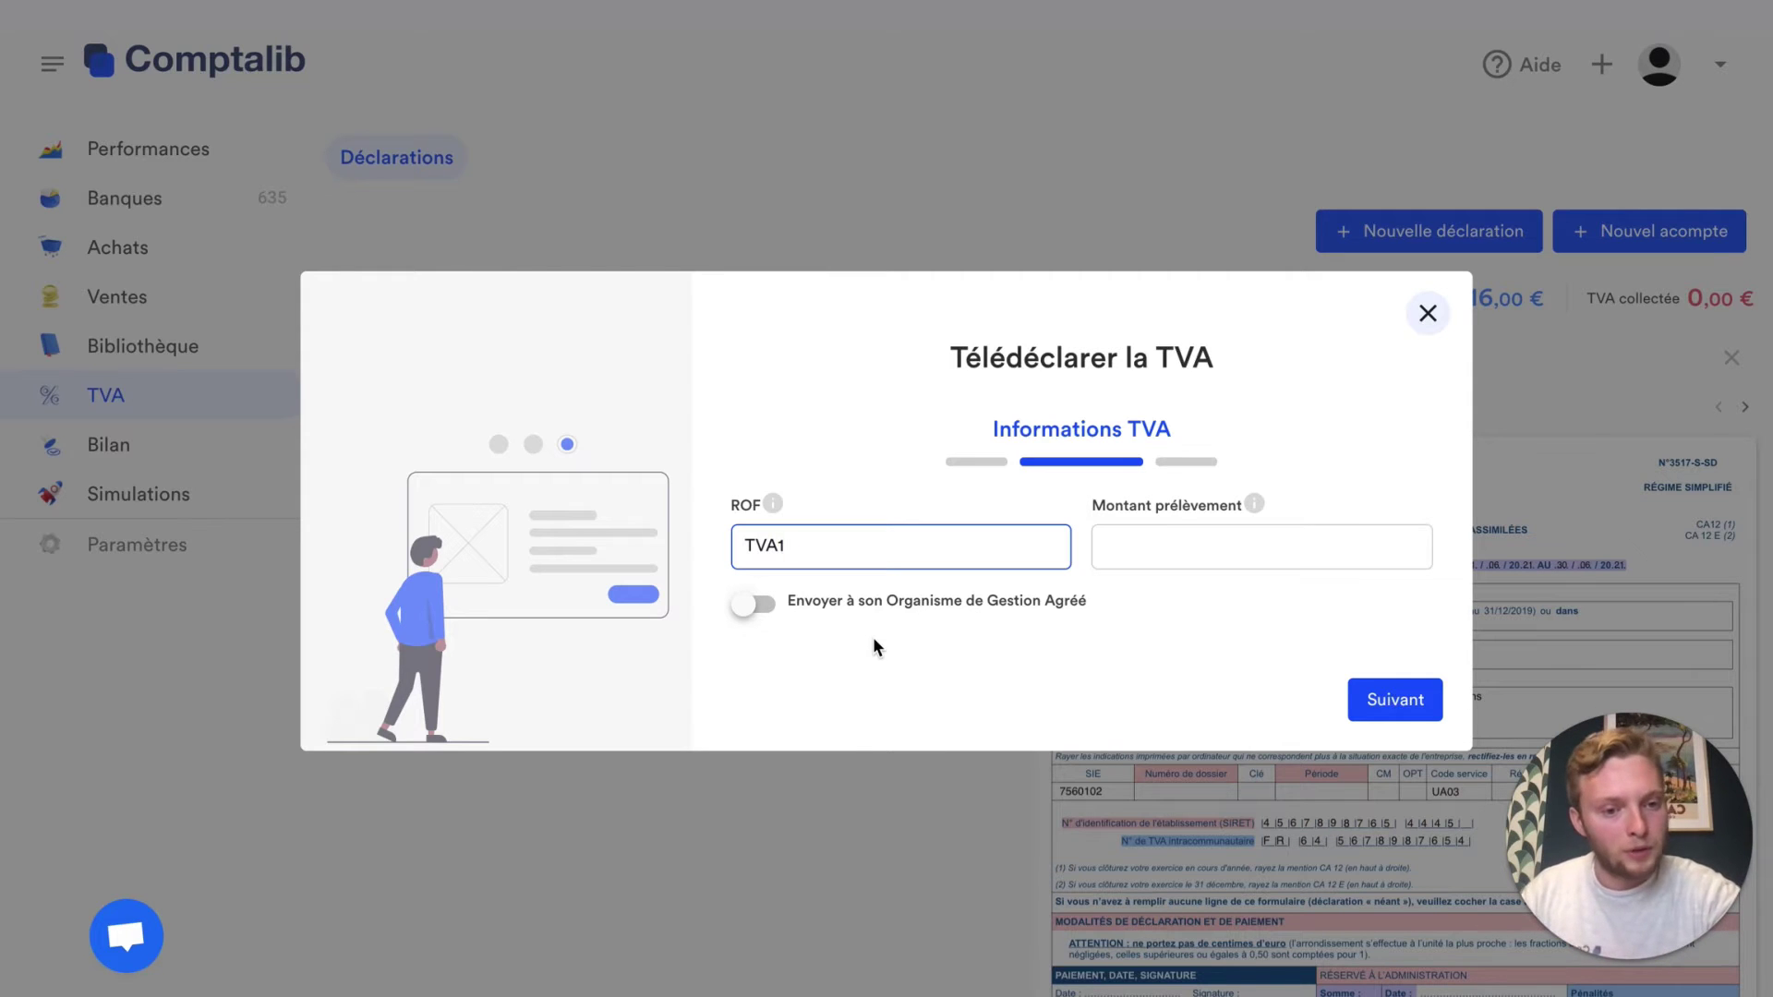
pyautogui.click(1376, 697)
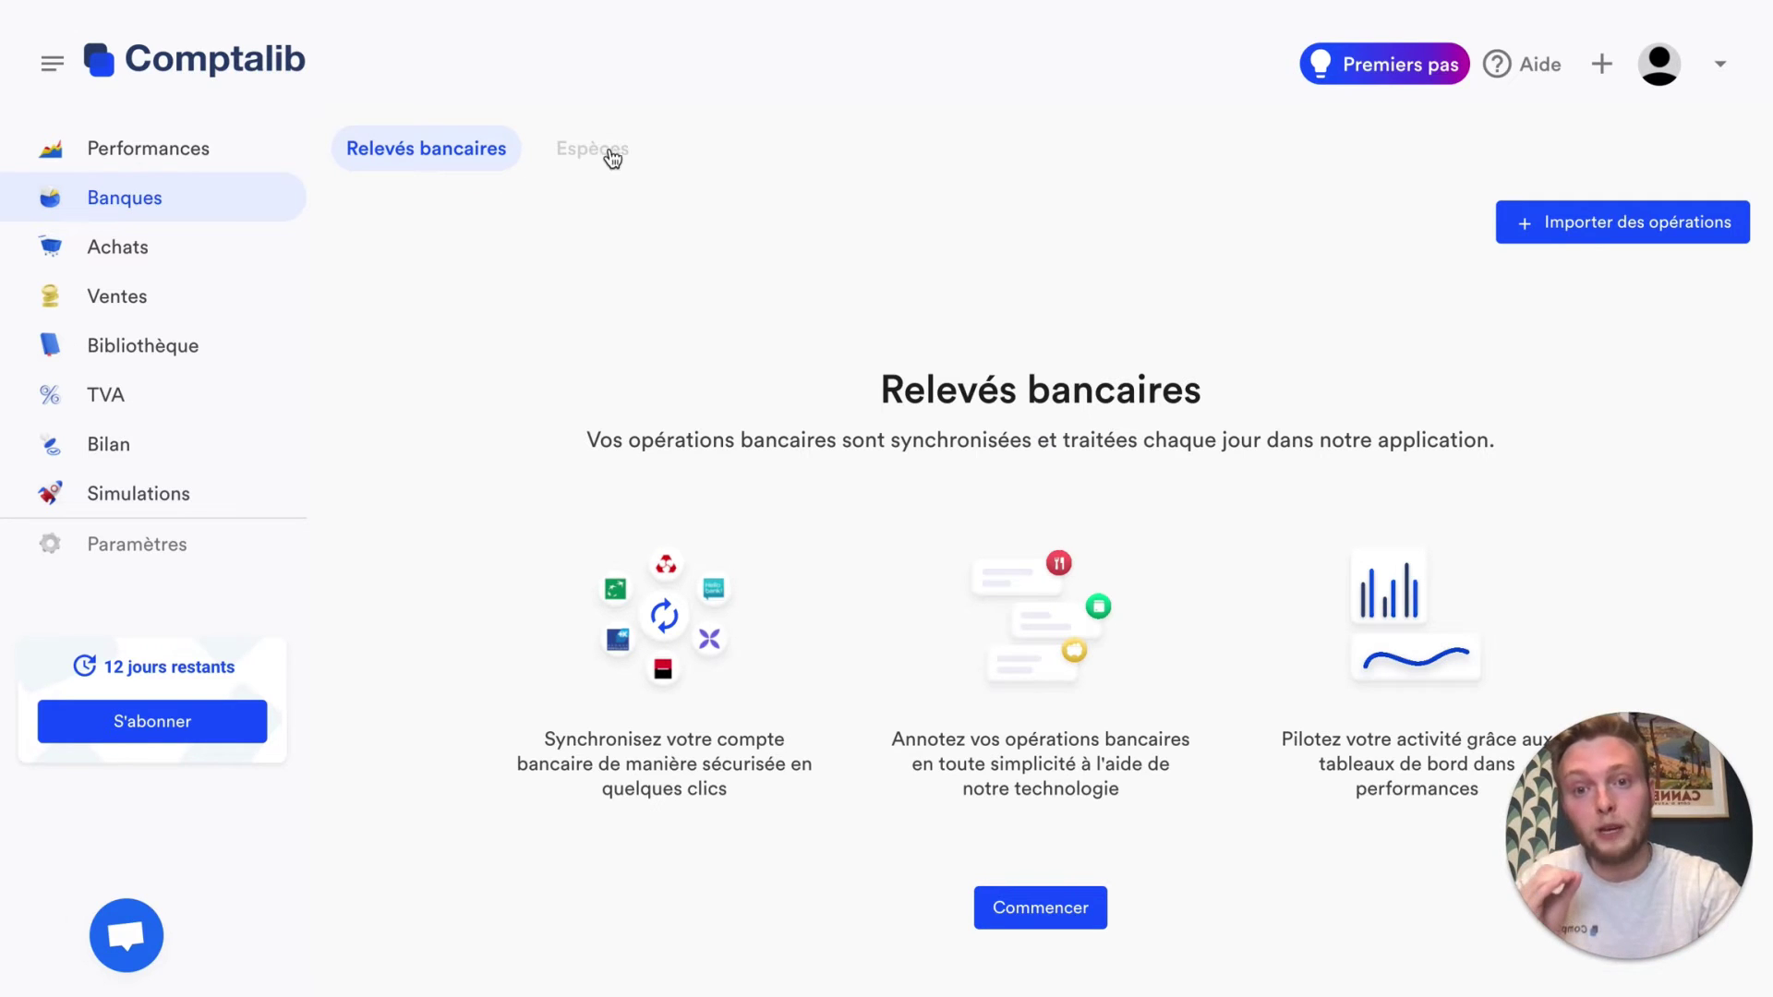
# Open the declaration form for a cash operation, examine its operation types and amount field, and try splitting the operation
pyautogui.click(613, 159)
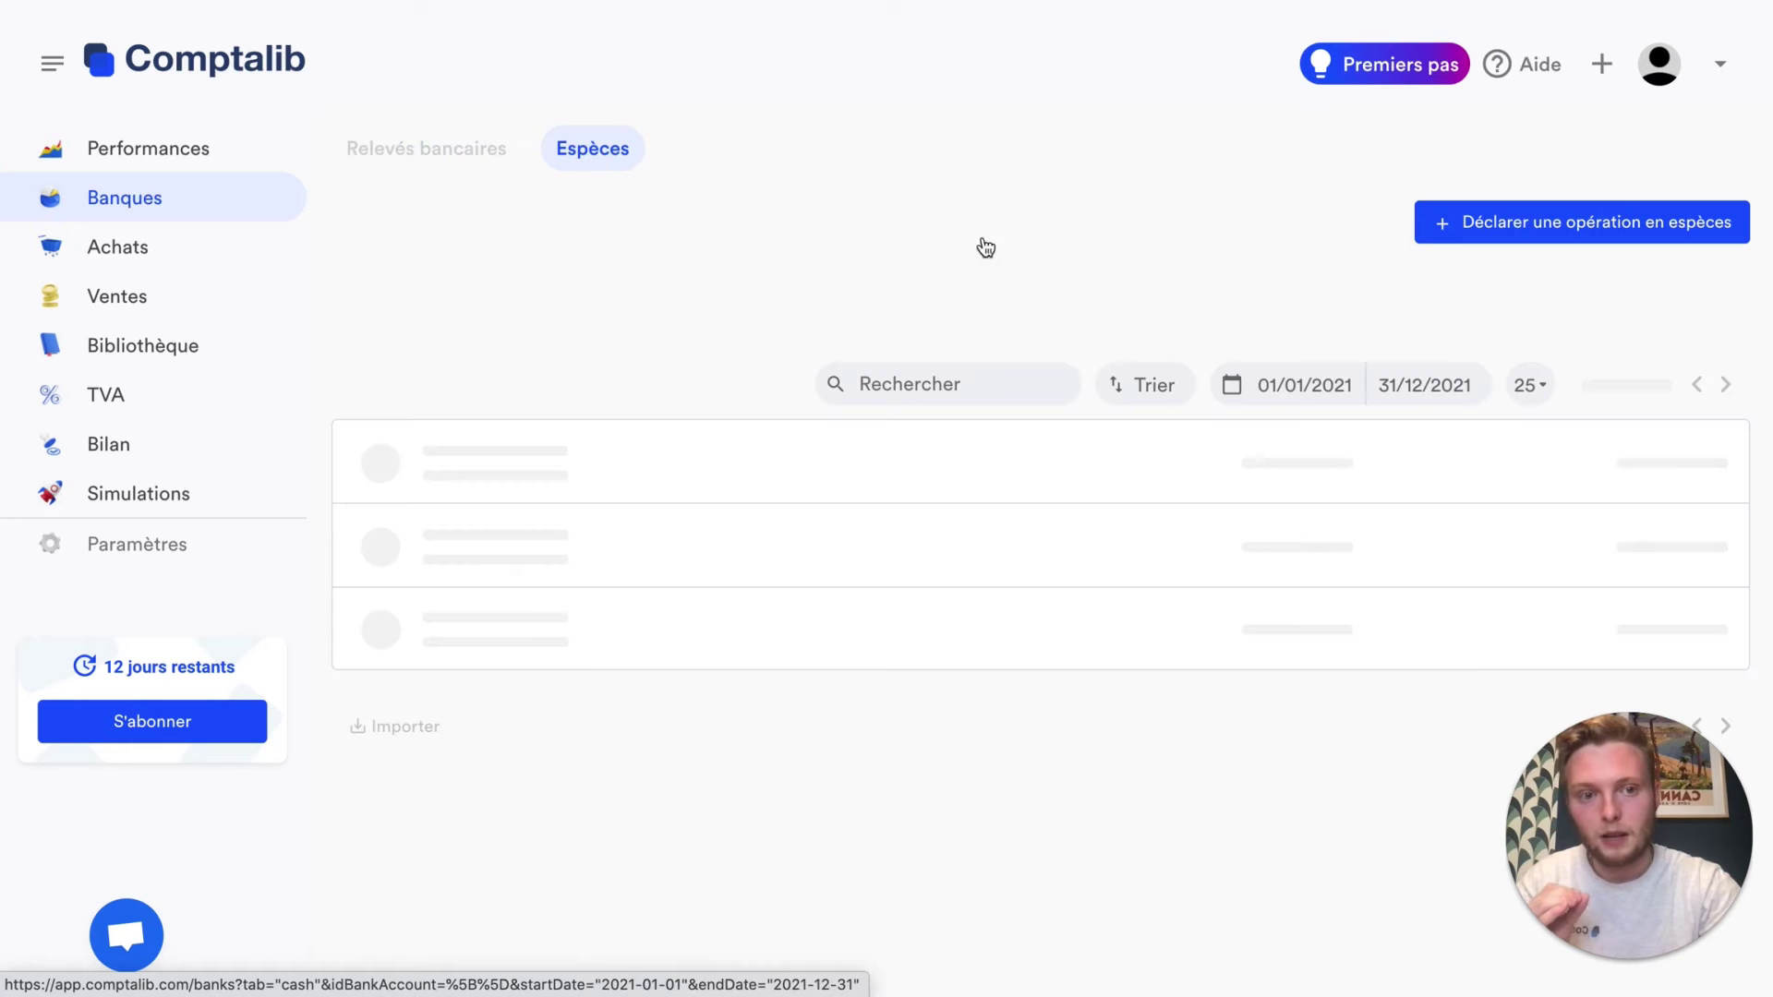
pyautogui.click(1485, 238)
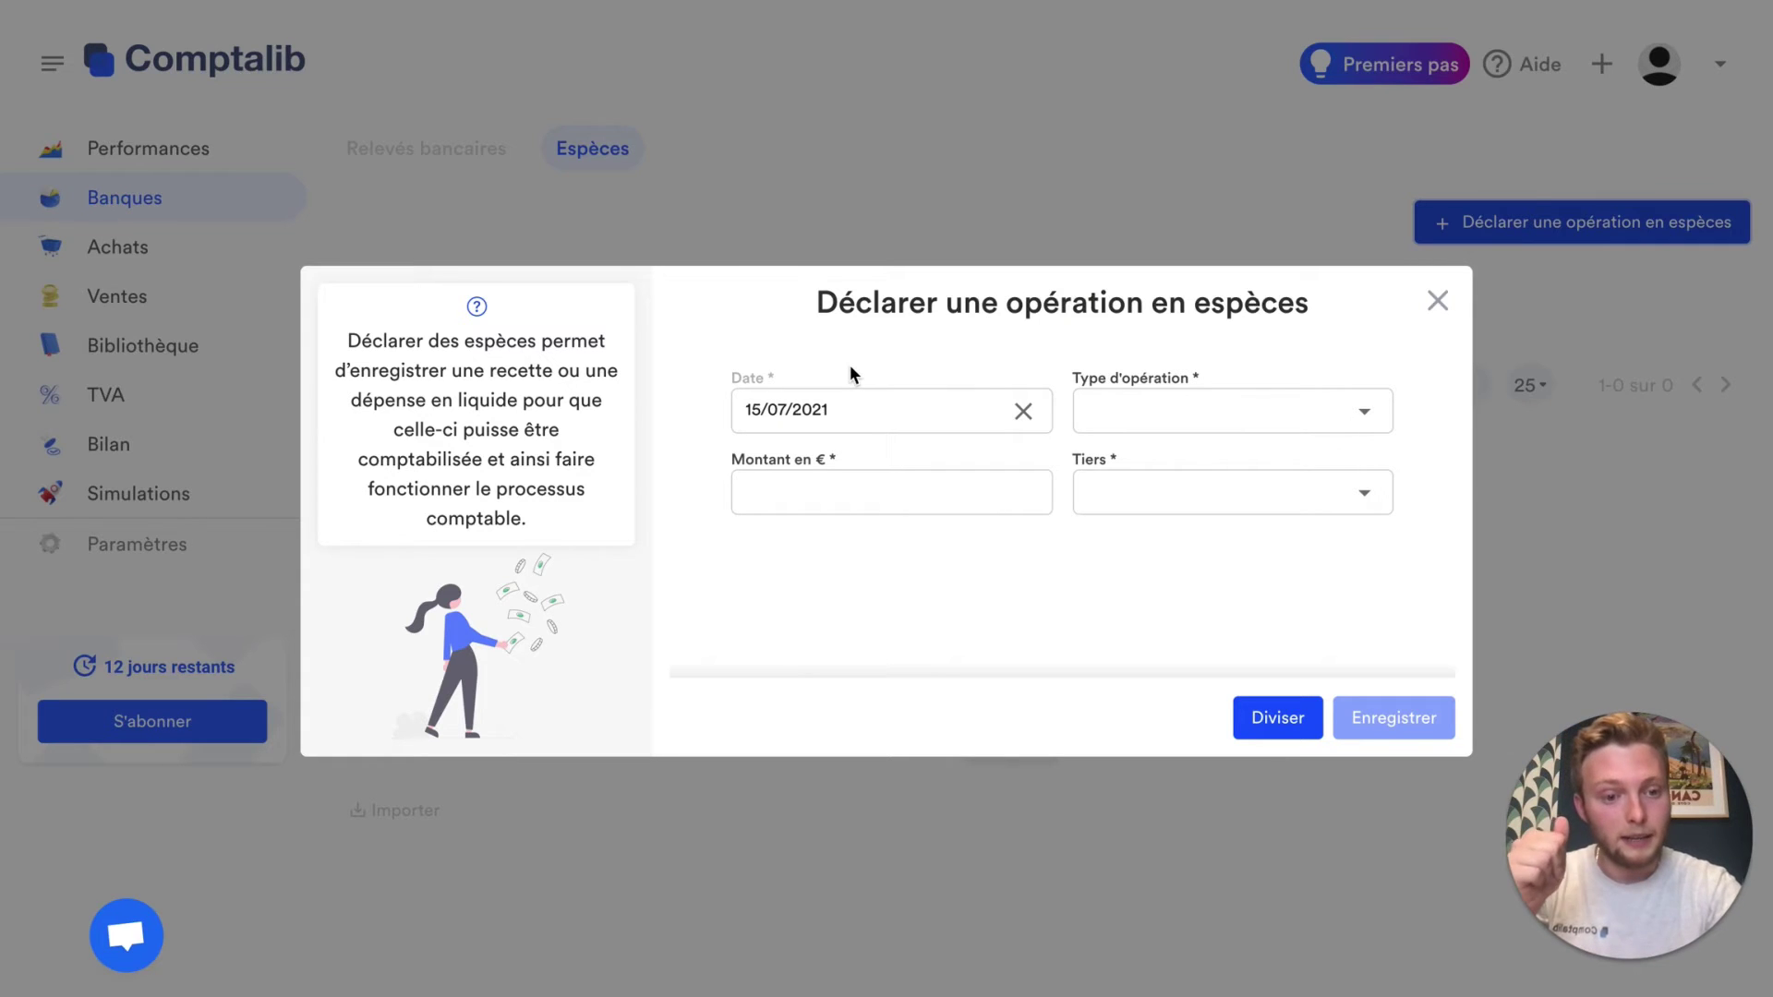
pyautogui.click(1189, 421)
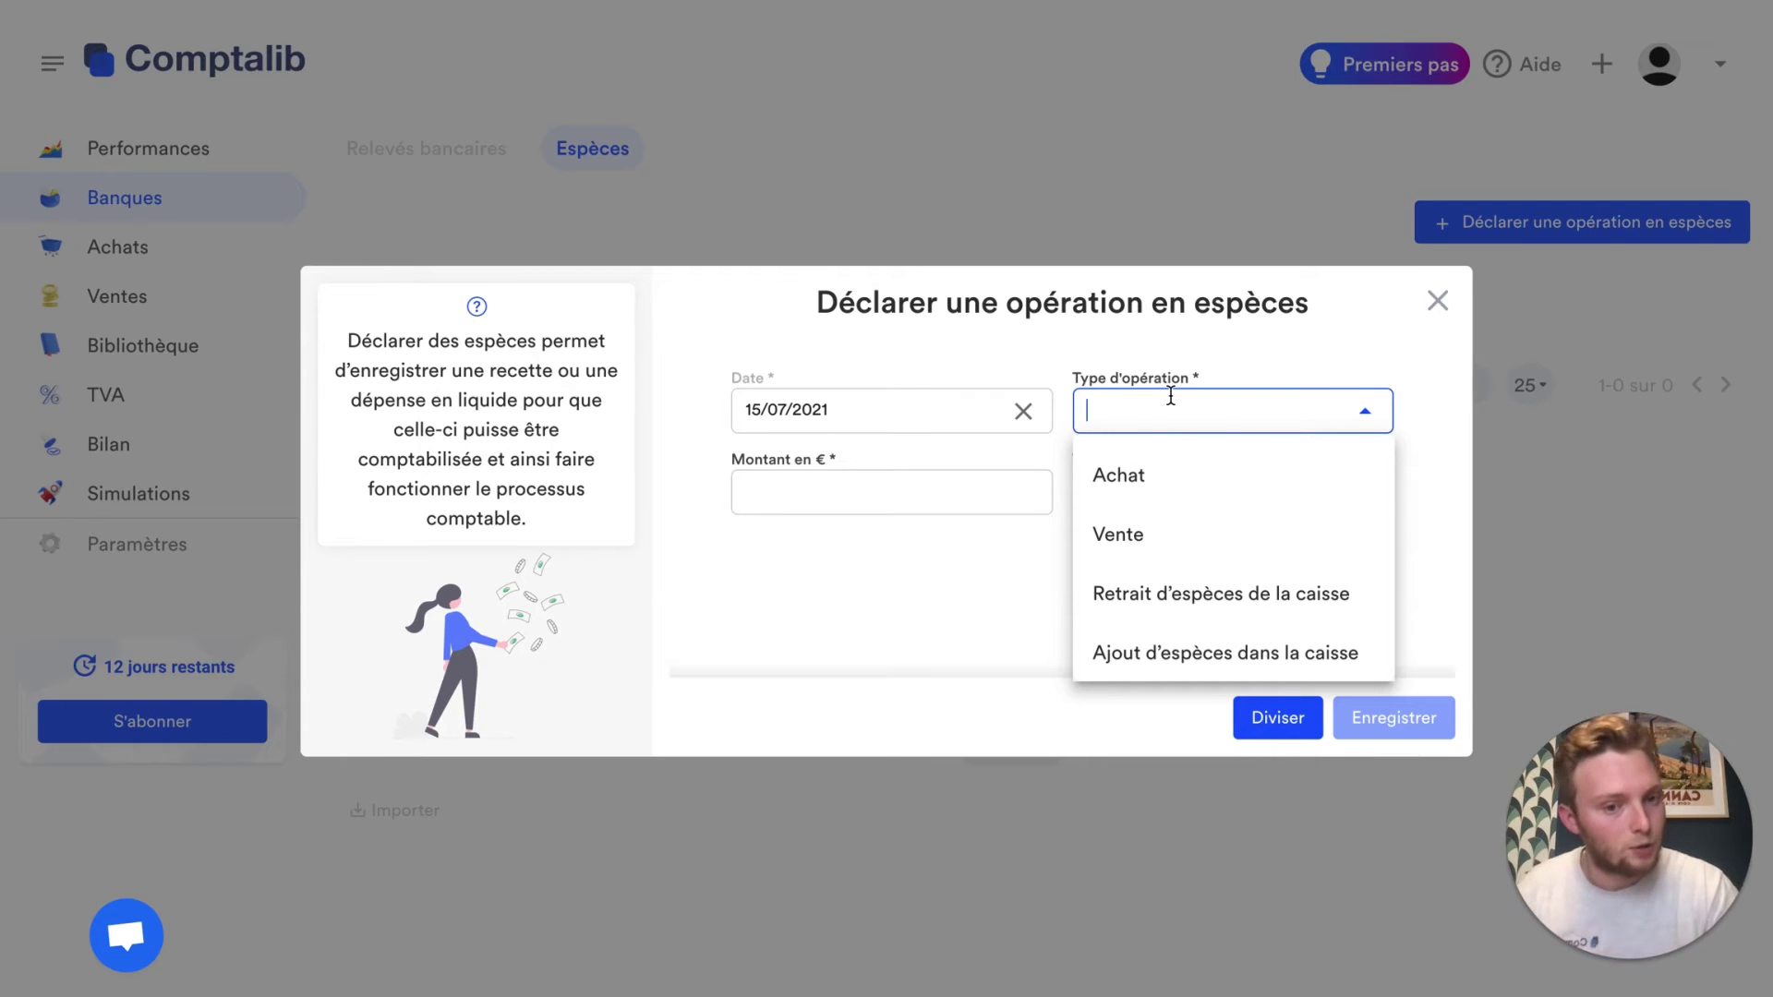
pyautogui.click(887, 495)
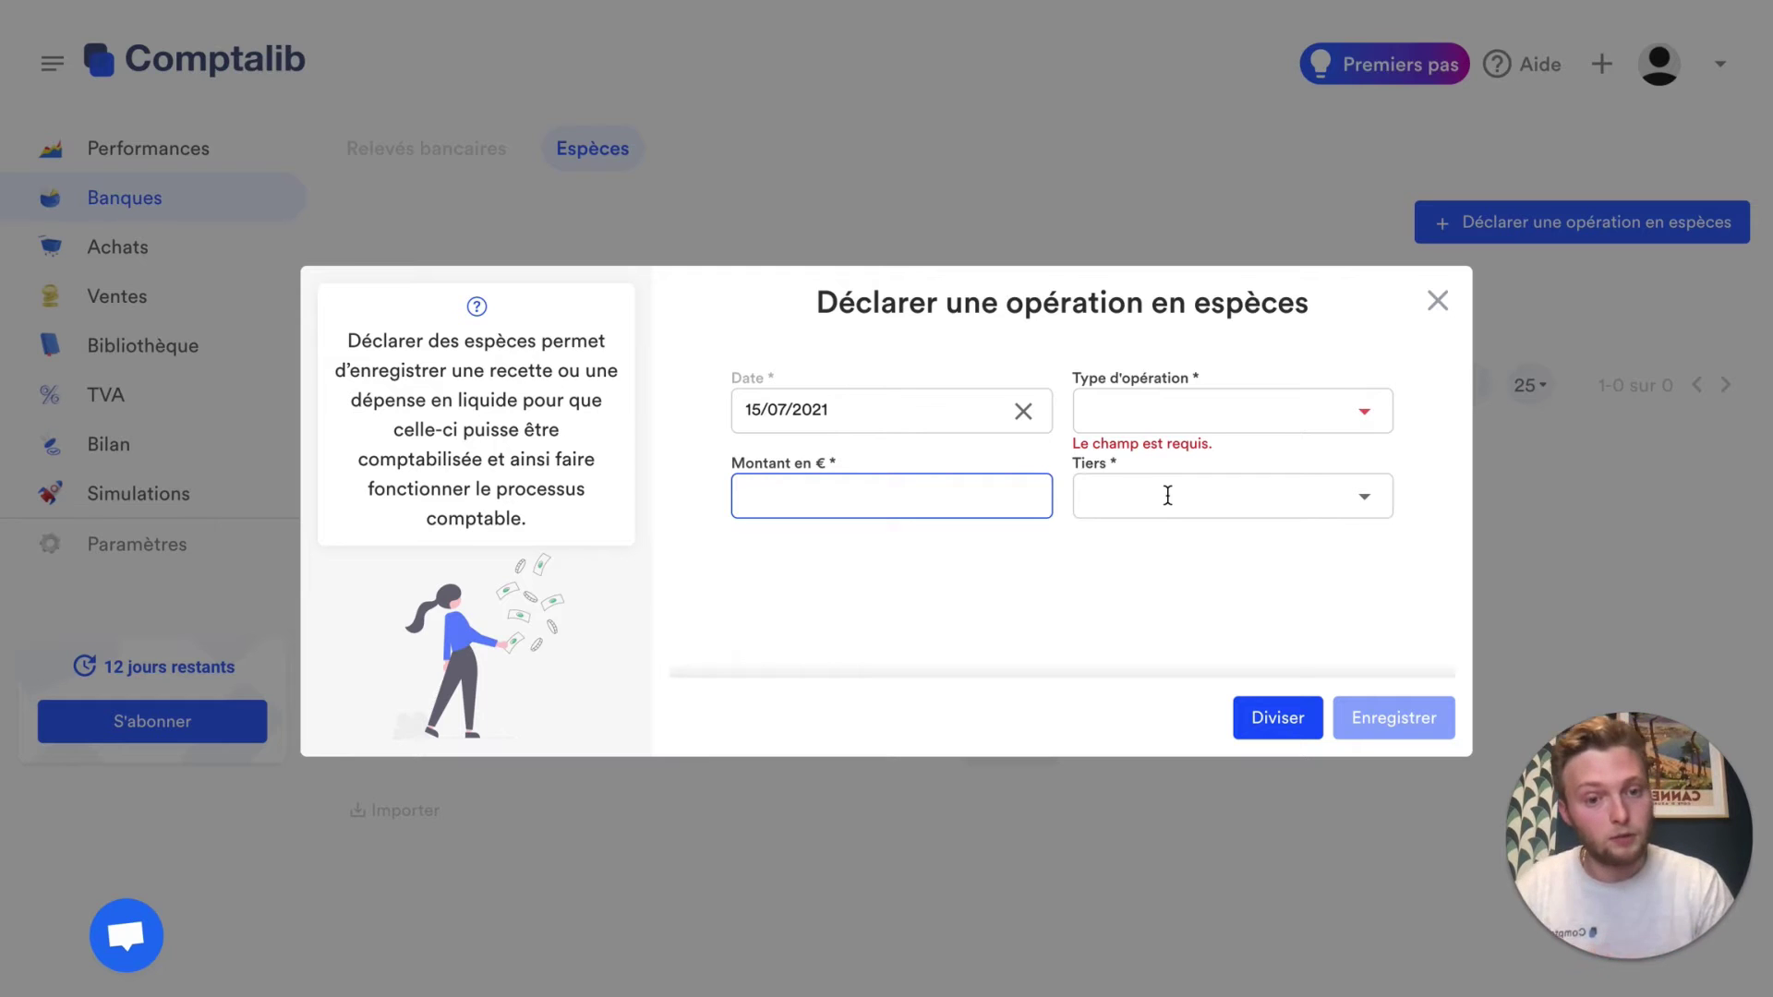
pyautogui.click(1278, 718)
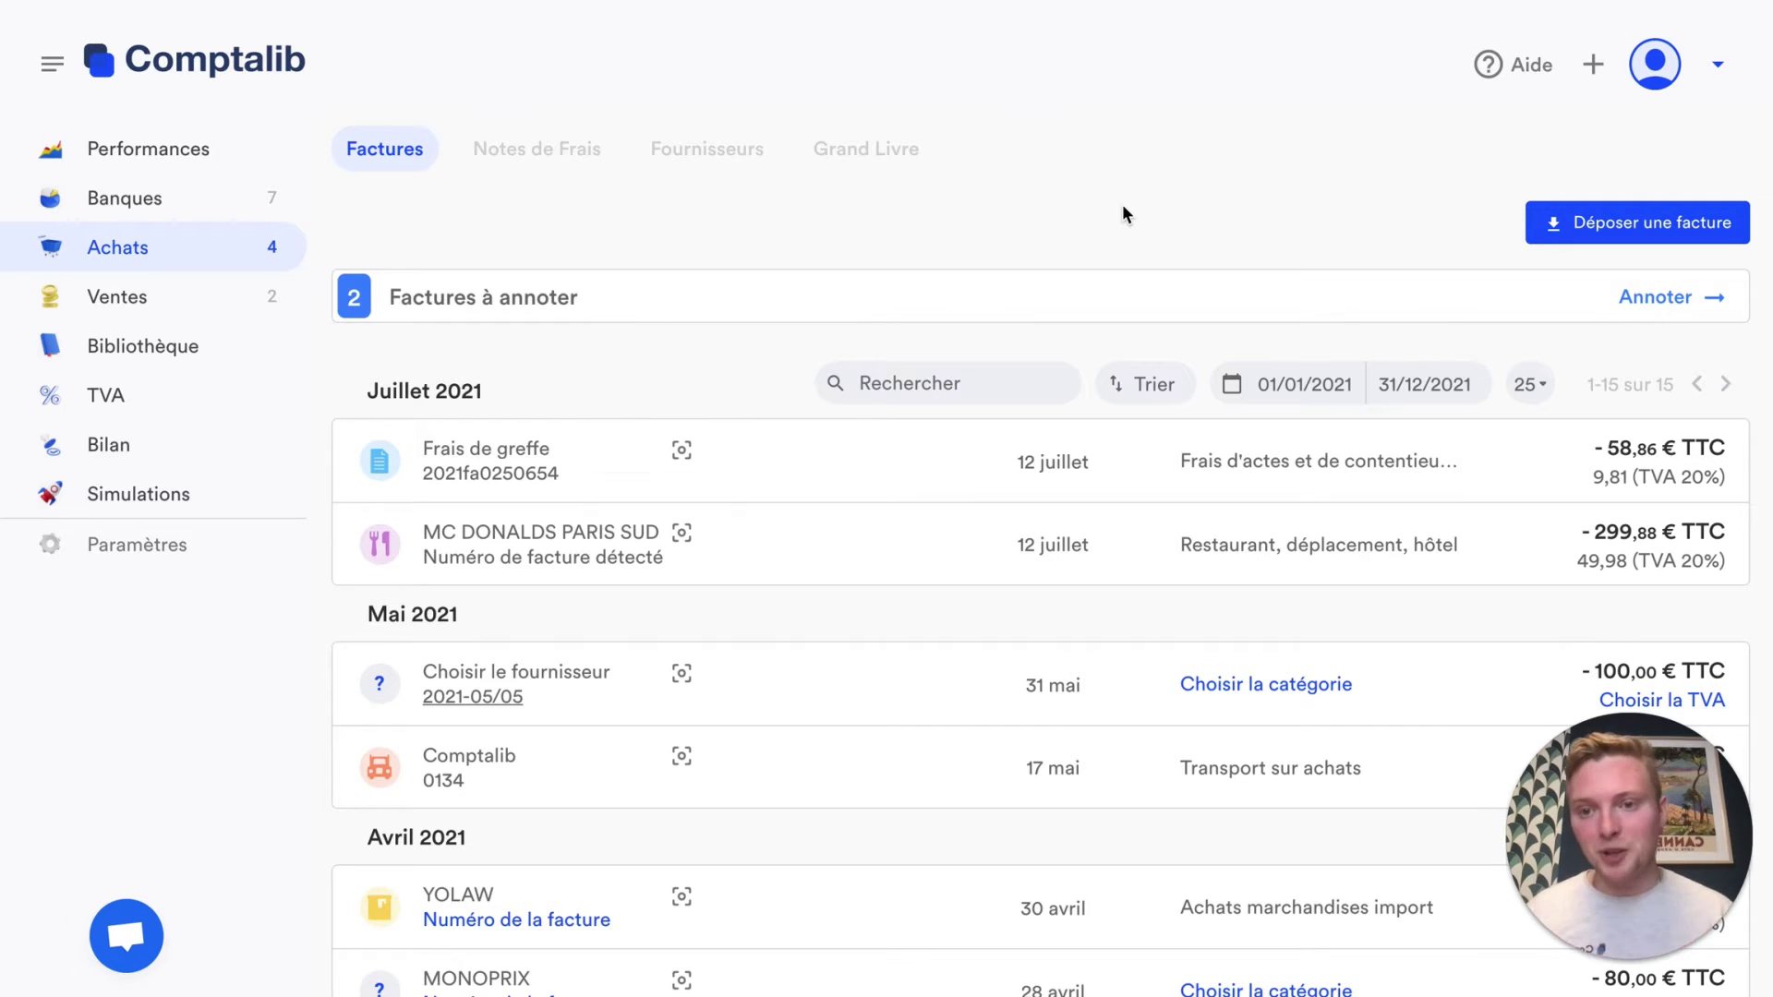
# Examine the upload form for purchase invoices, close it and list only the purchase invoices to annotate
pyautogui.click(1568, 224)
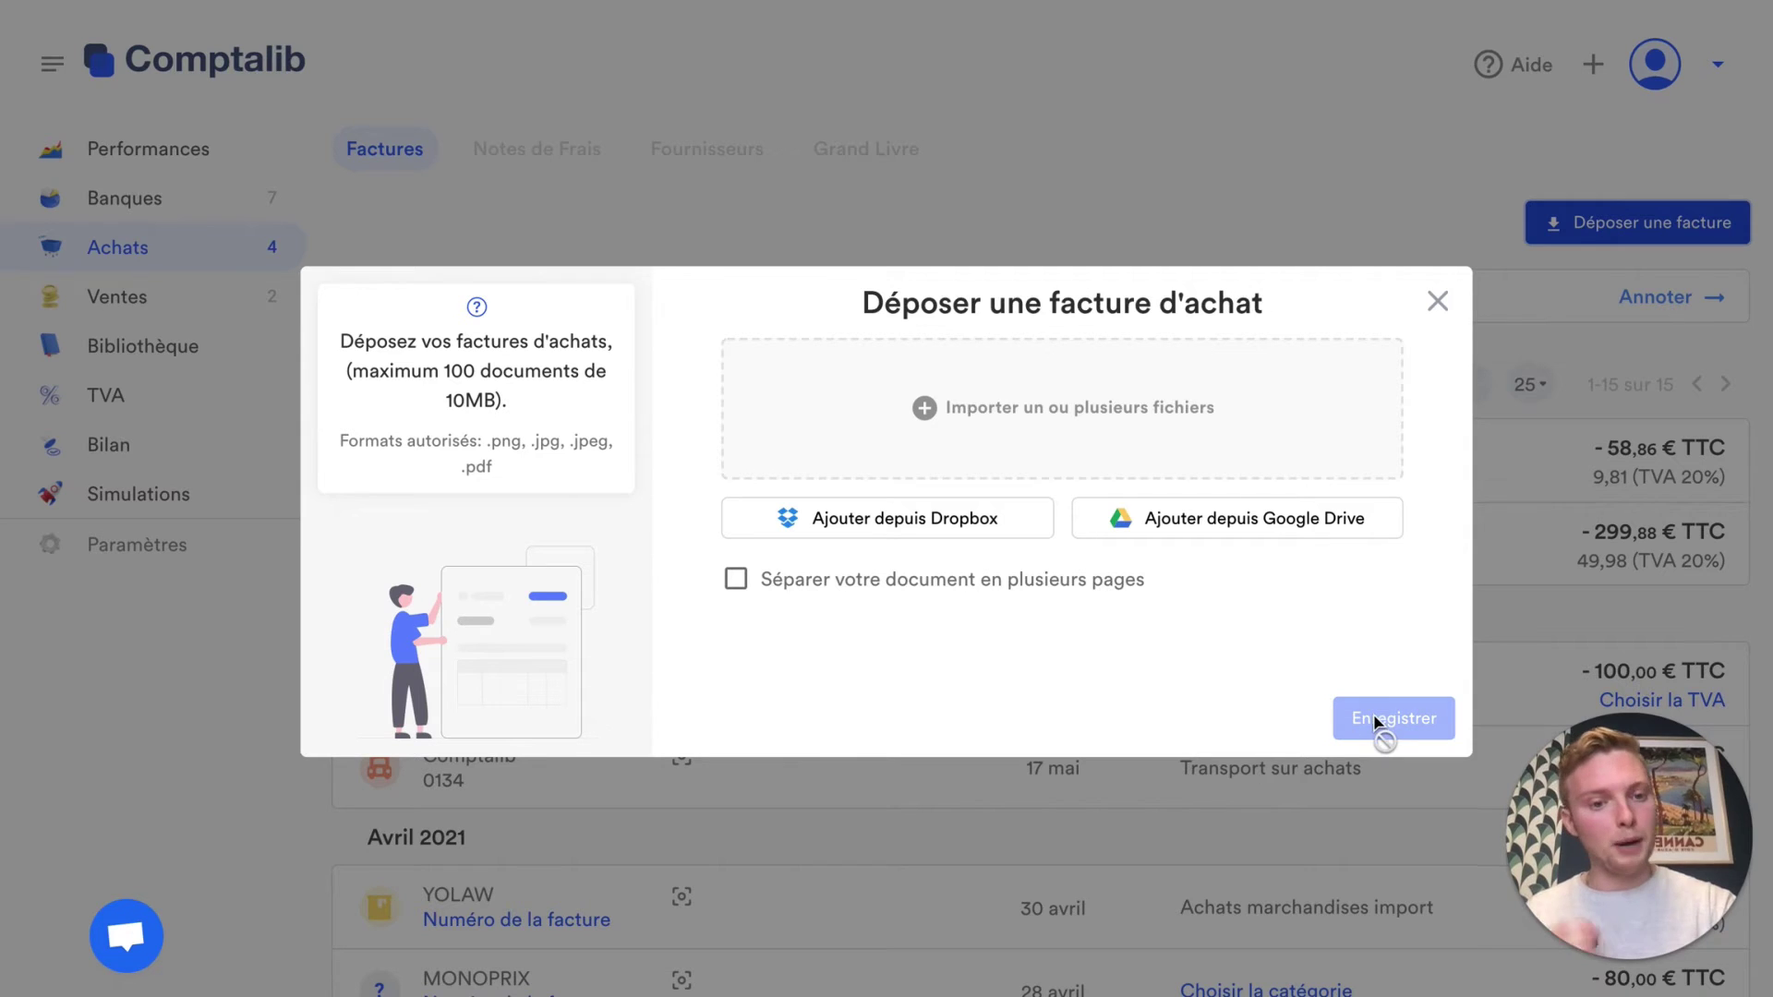
pyautogui.click(1441, 305)
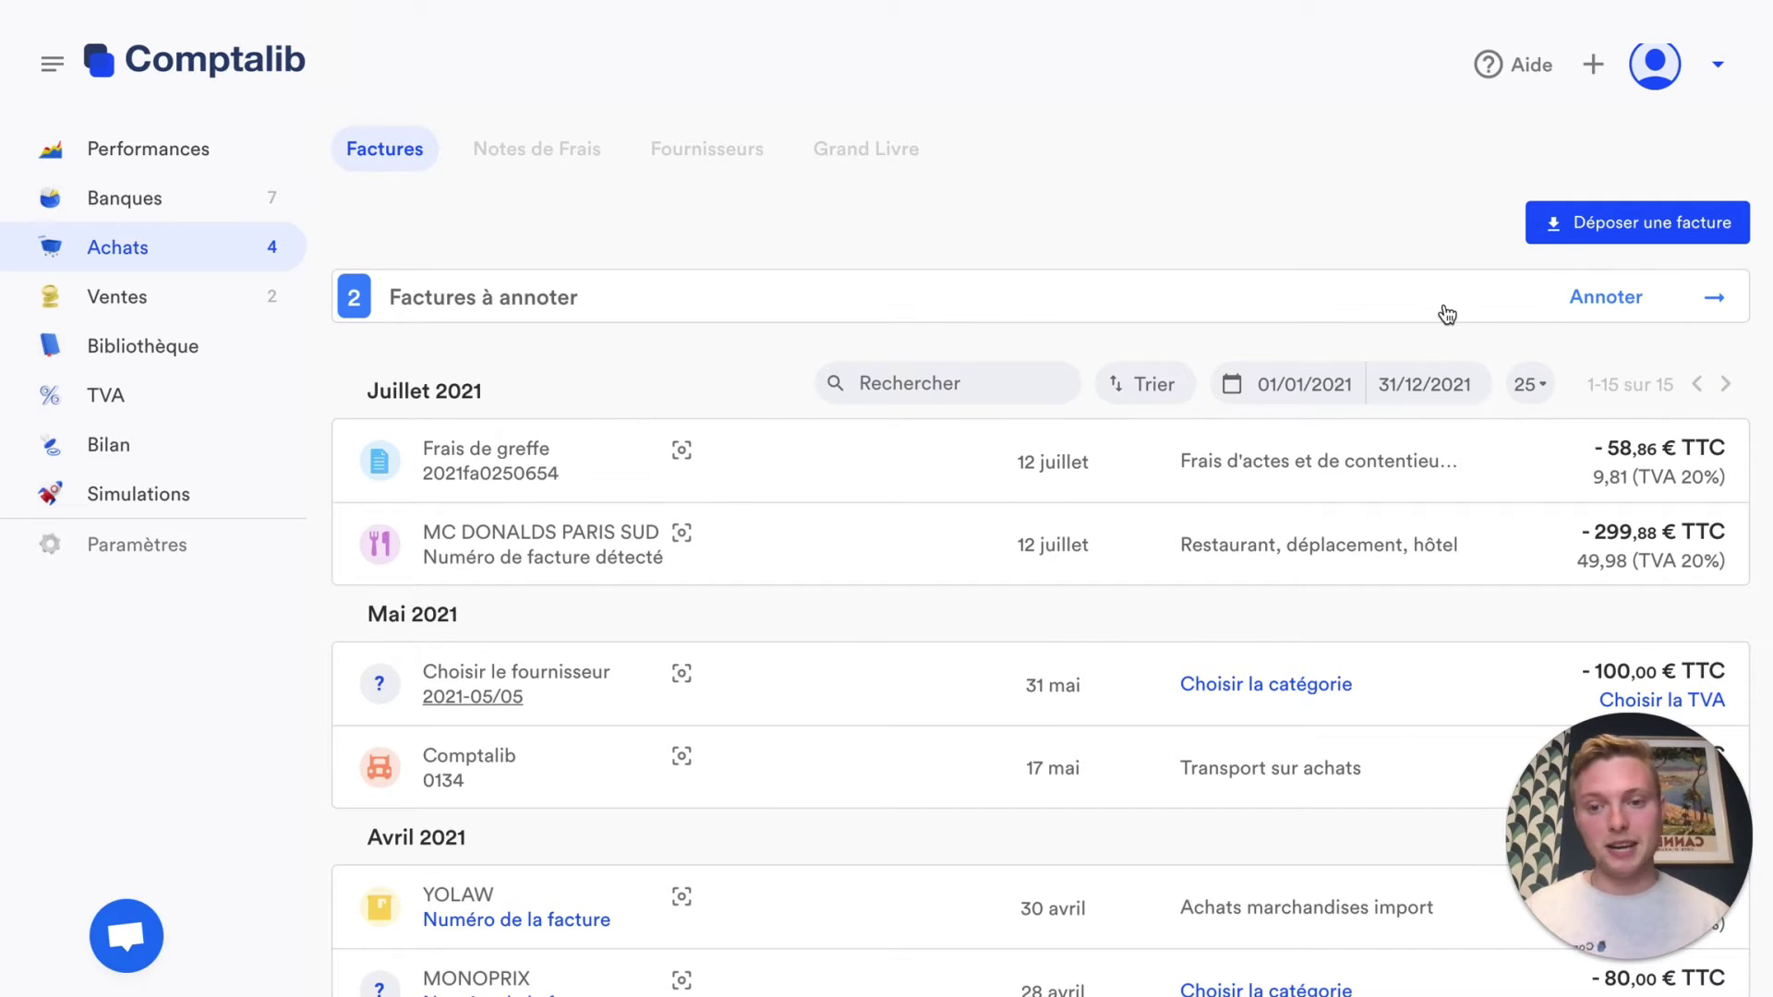
pyautogui.click(1081, 307)
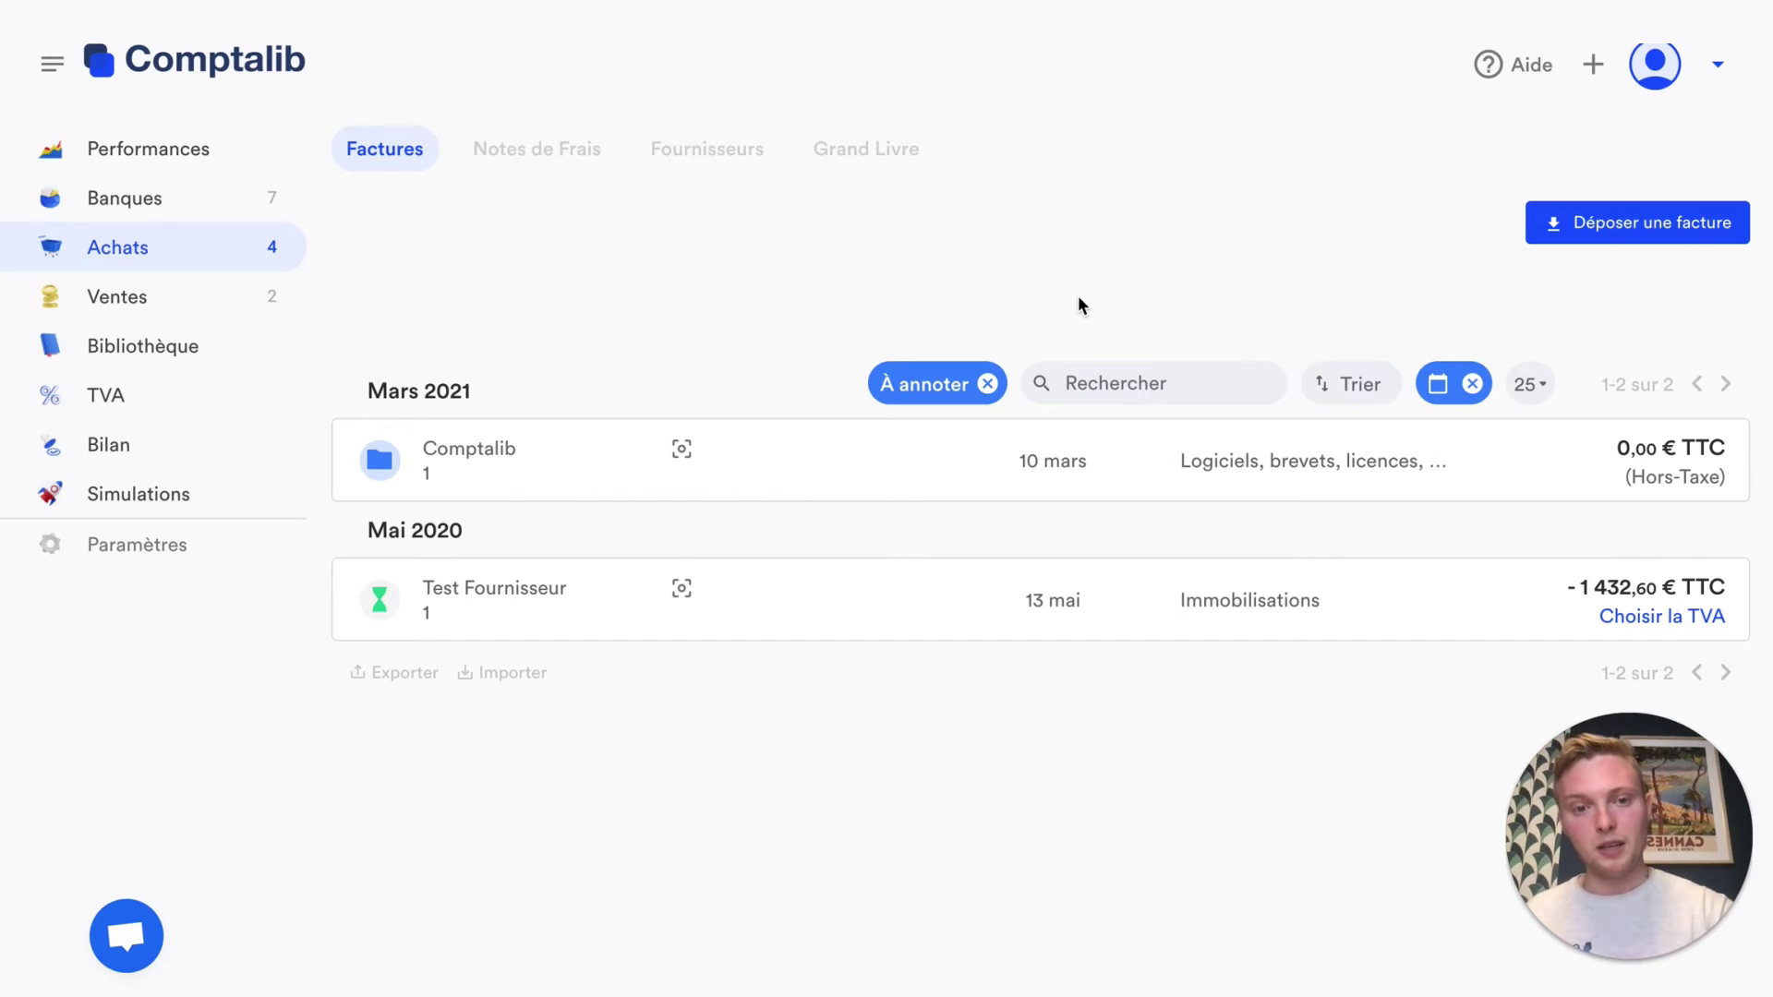
# Open the March Comptalib purchase invoice, examine its details and available actions, and start splitting it into divisions
pyautogui.click(896, 476)
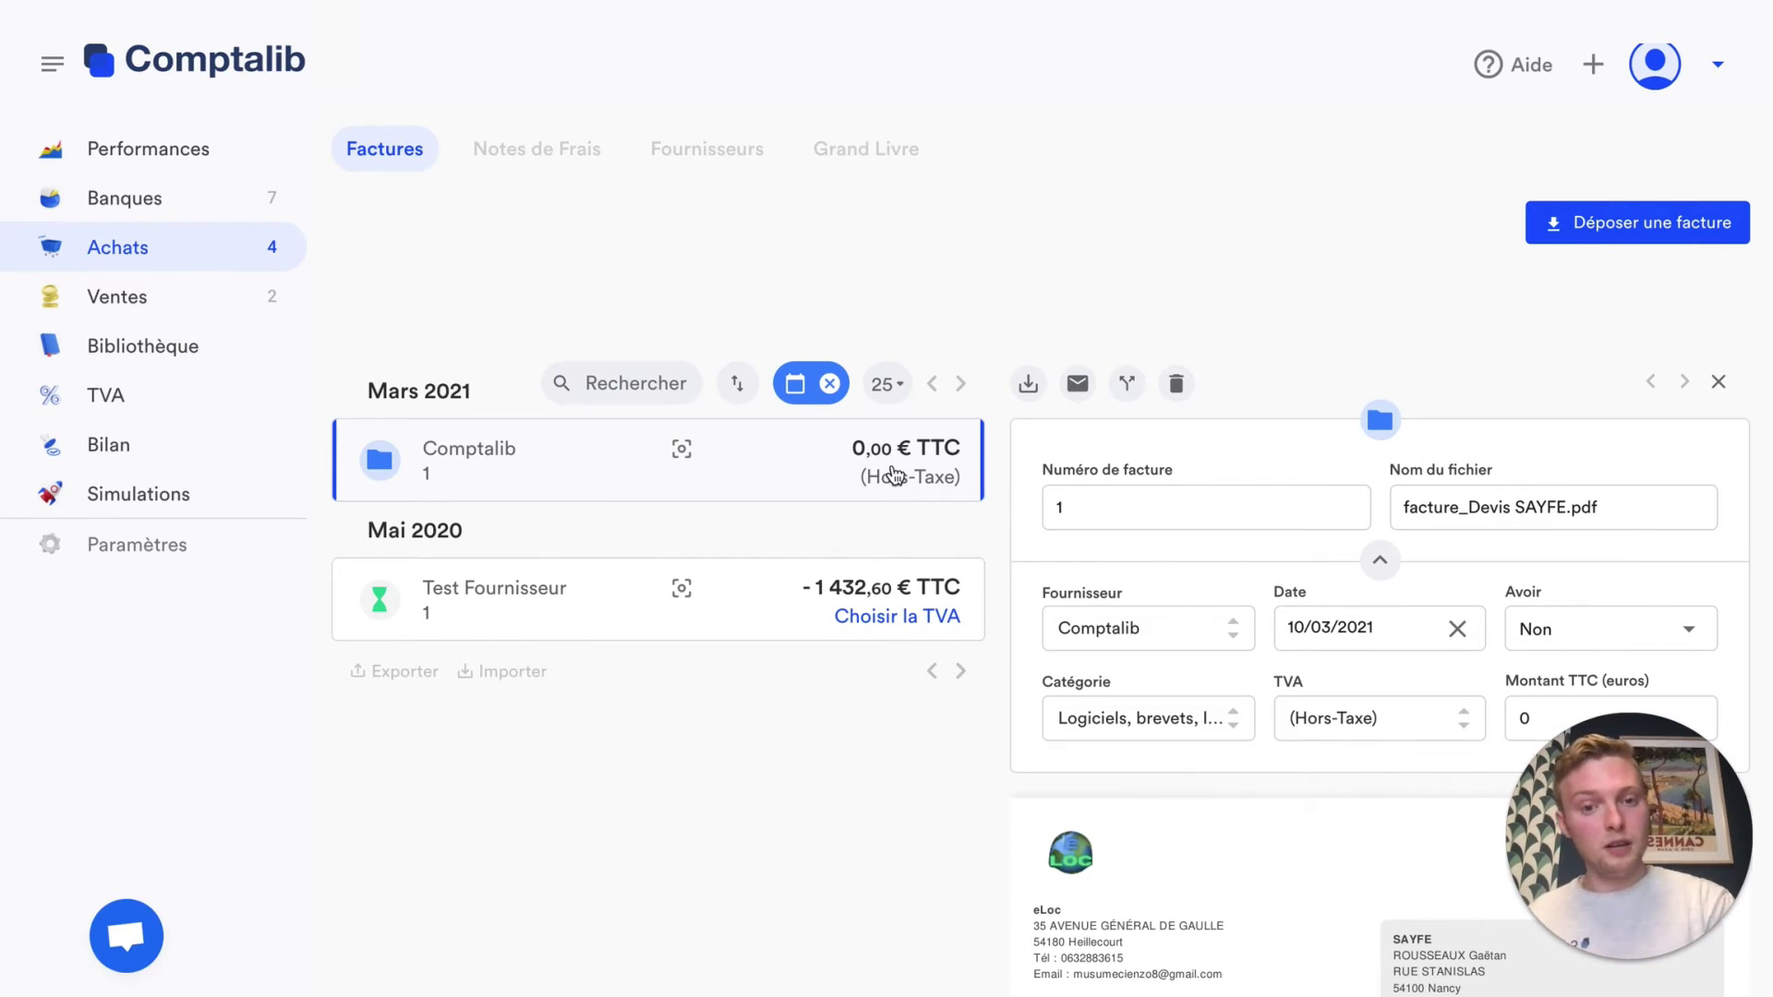
pyautogui.click(1143, 522)
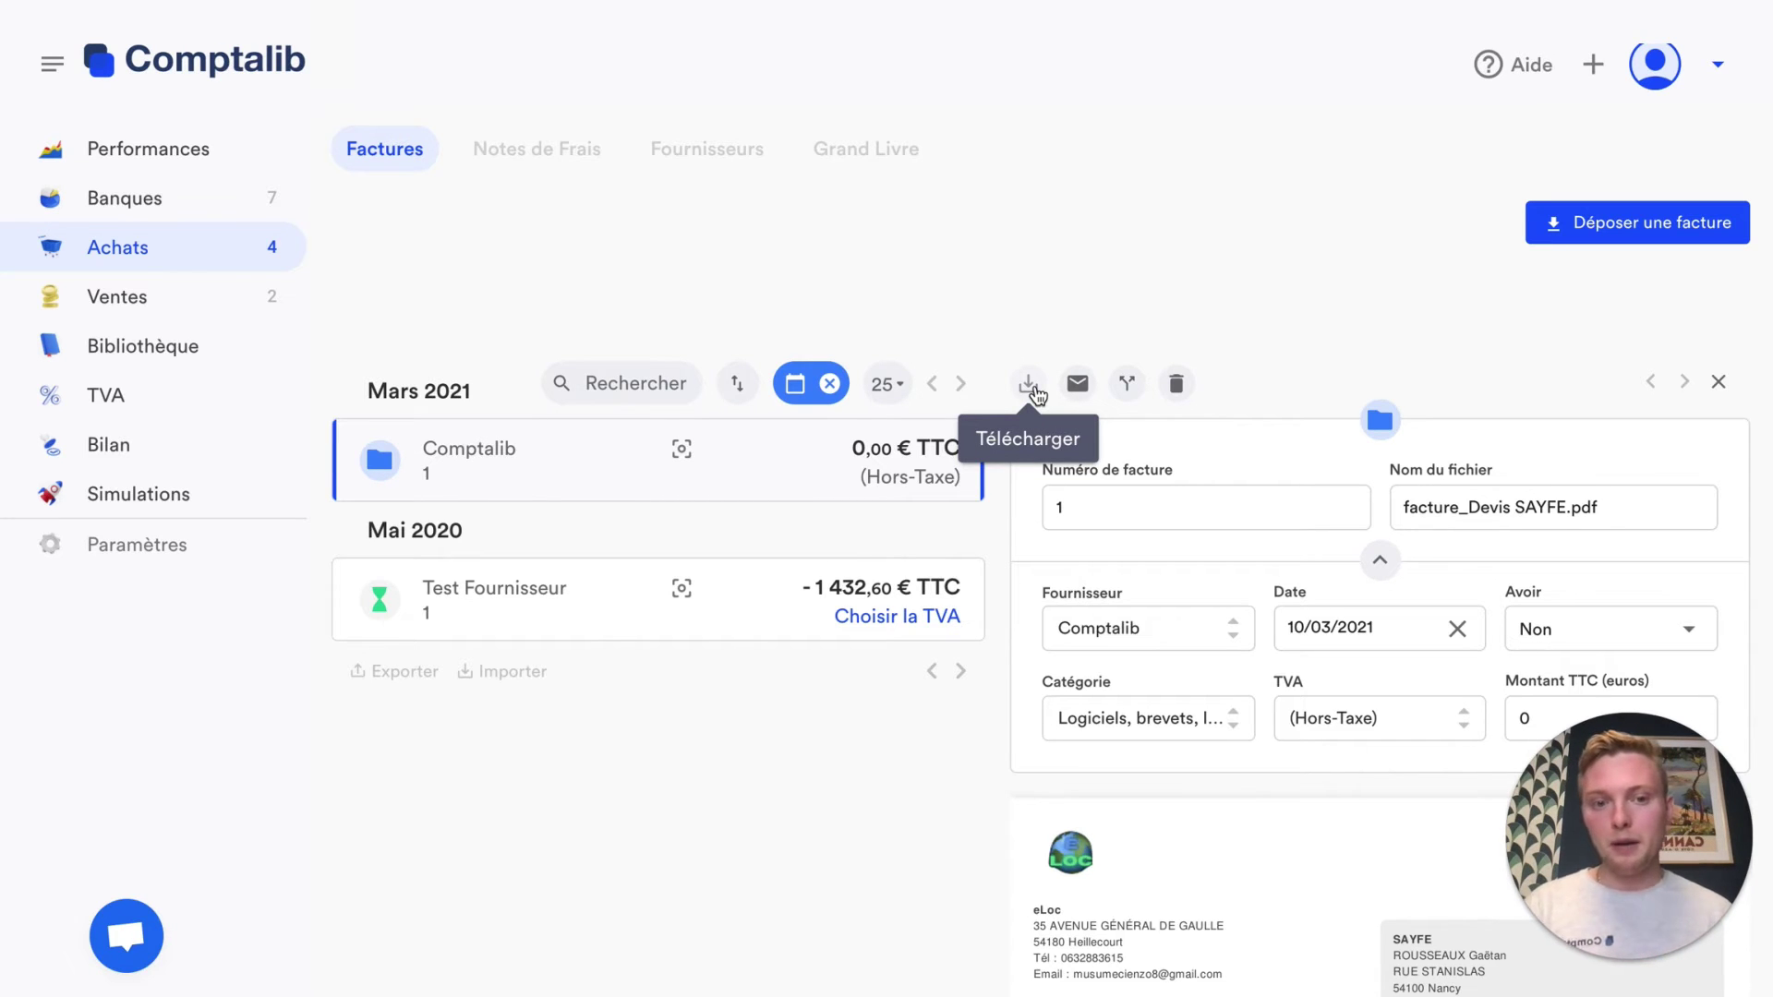
pyautogui.click(1128, 395)
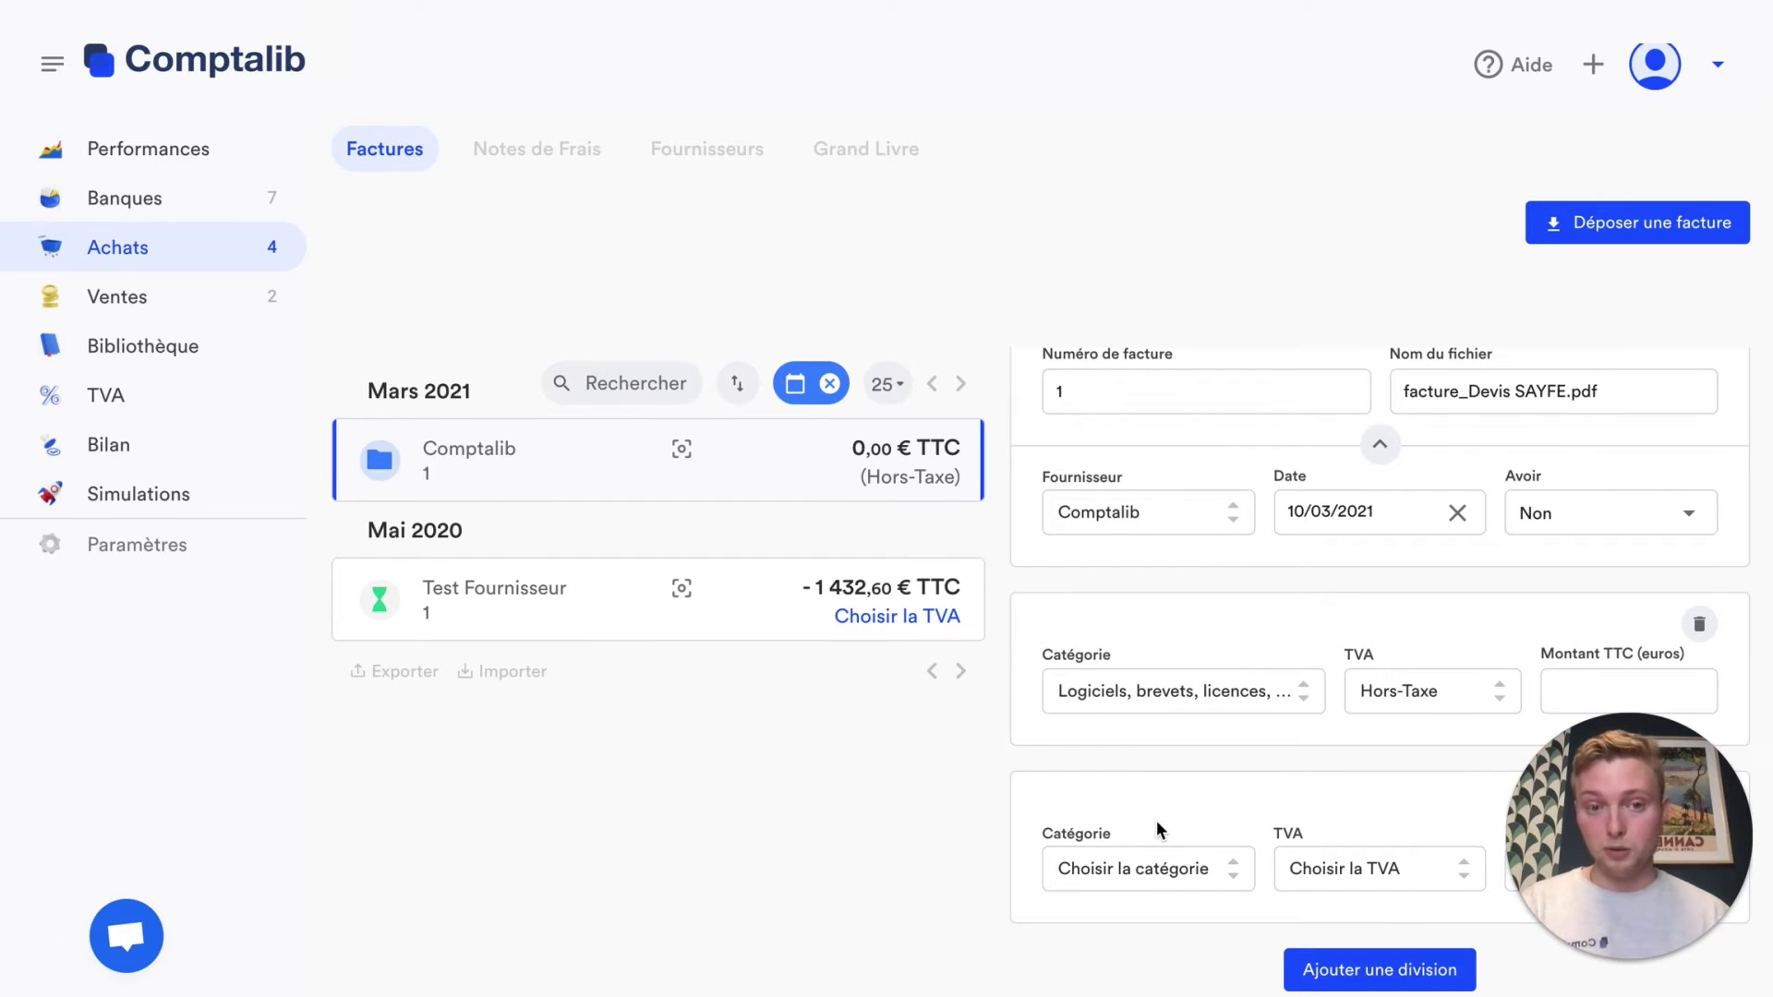
pyautogui.scroll(2, 1161, 830)
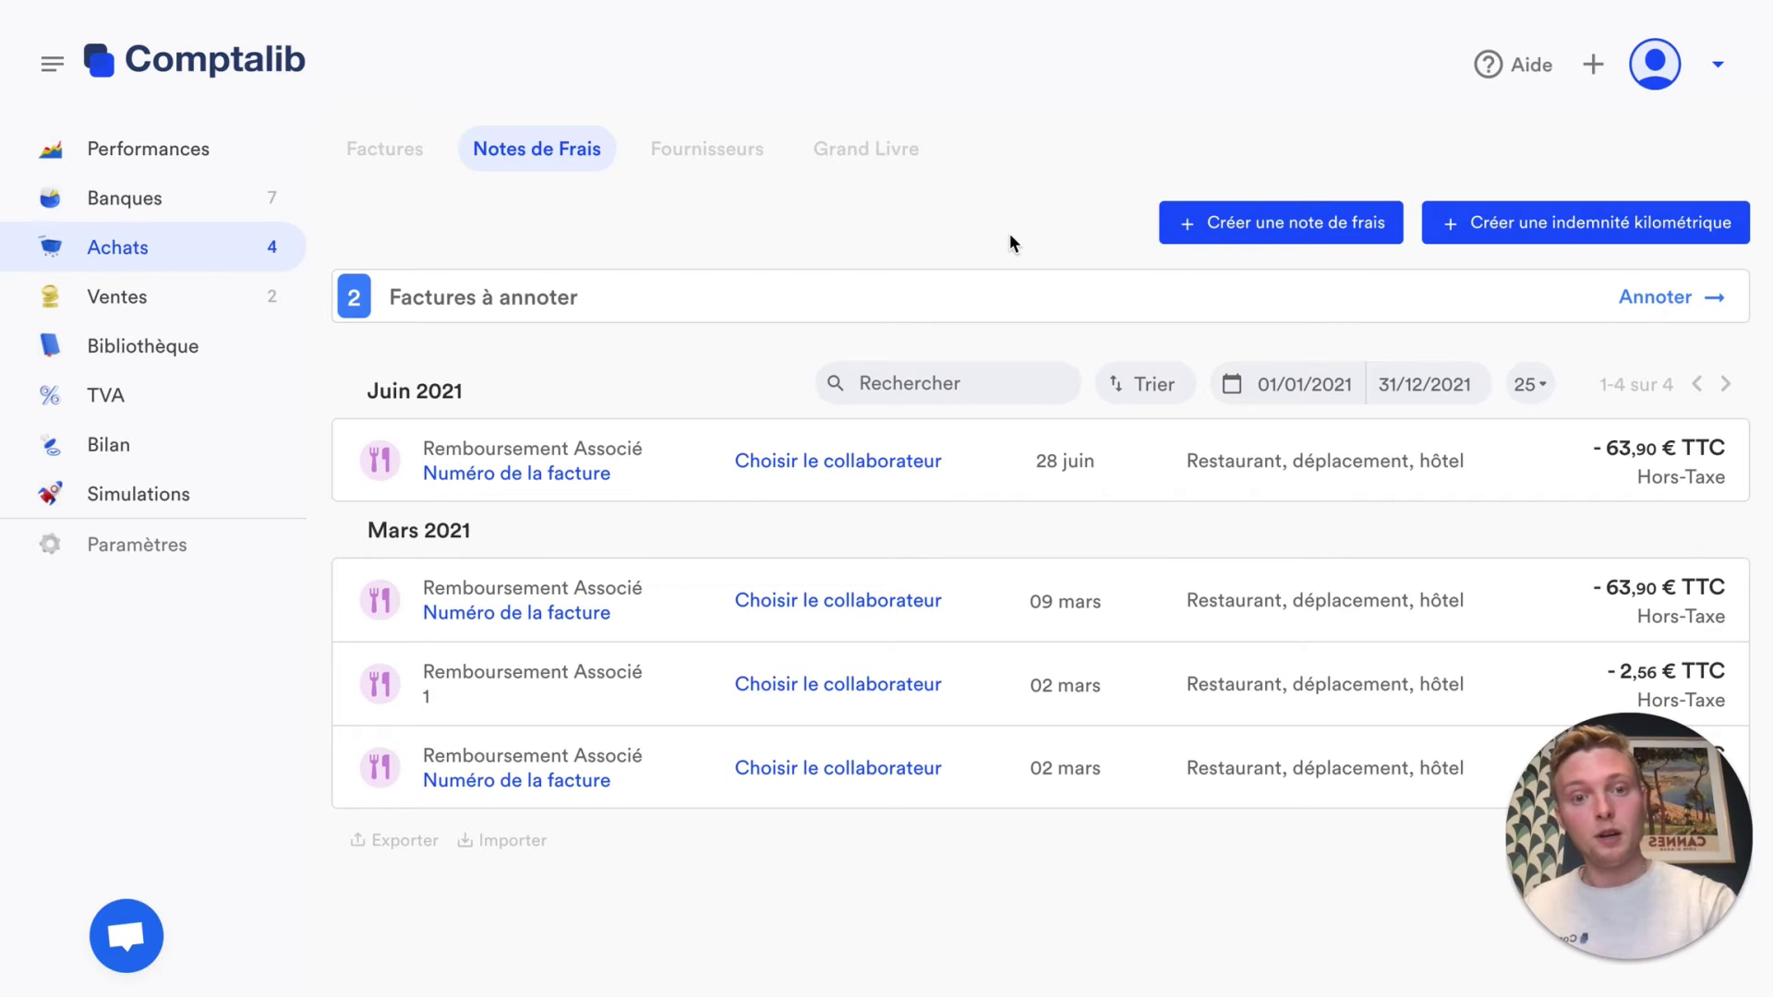
# Examine the form for declaring an expense report and close it without adding a file
pyautogui.click(1217, 234)
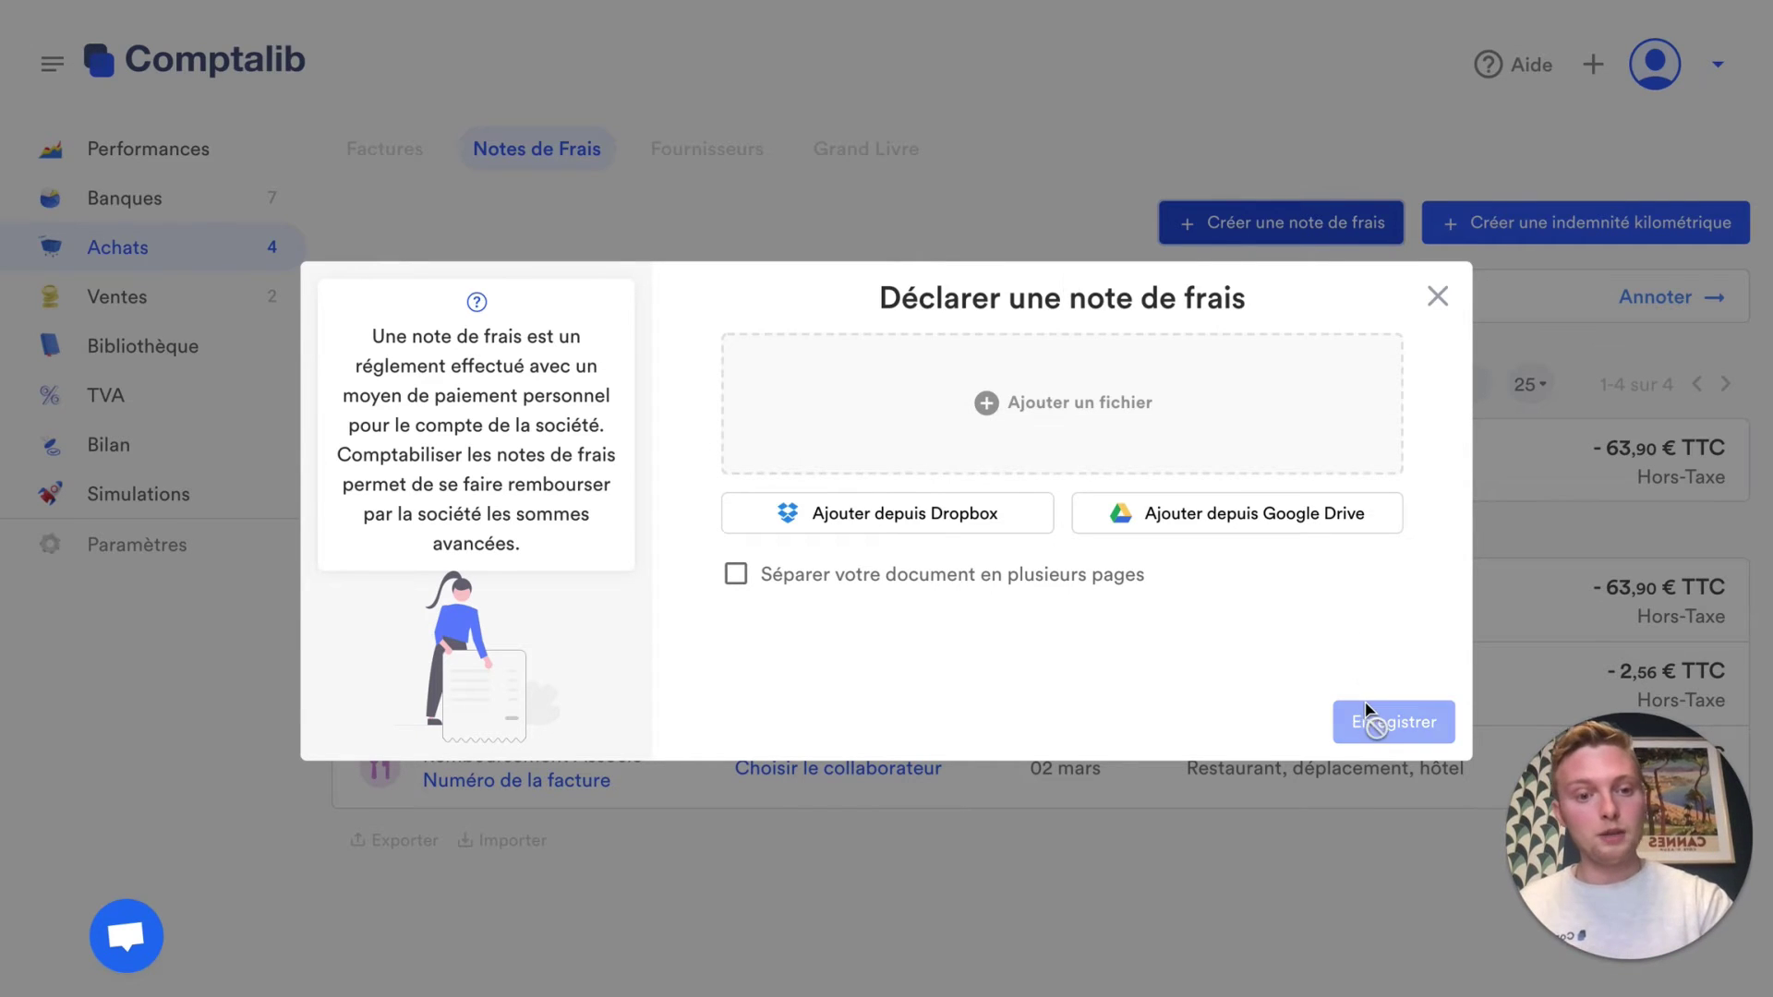
pyautogui.click(1439, 296)
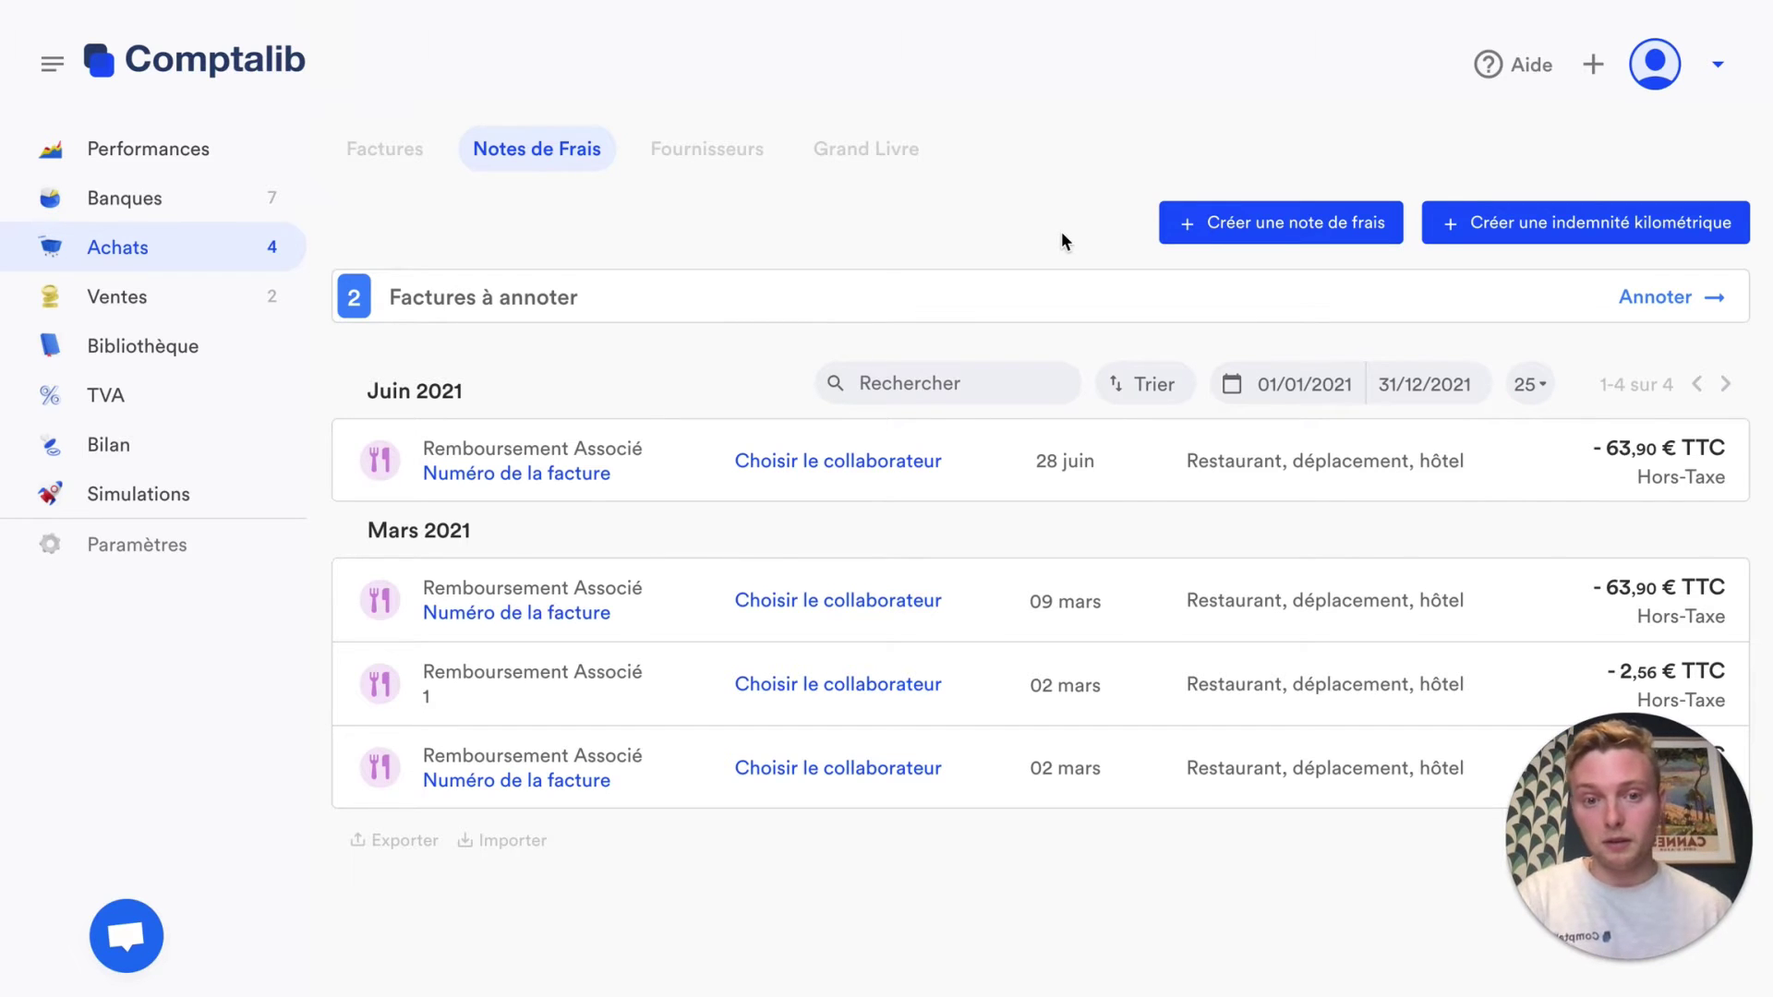
# Review the 28 June associate reimbursement and its collaborator choices, and examine the form for declaring a mileage allowance
pyautogui.click(1028, 470)
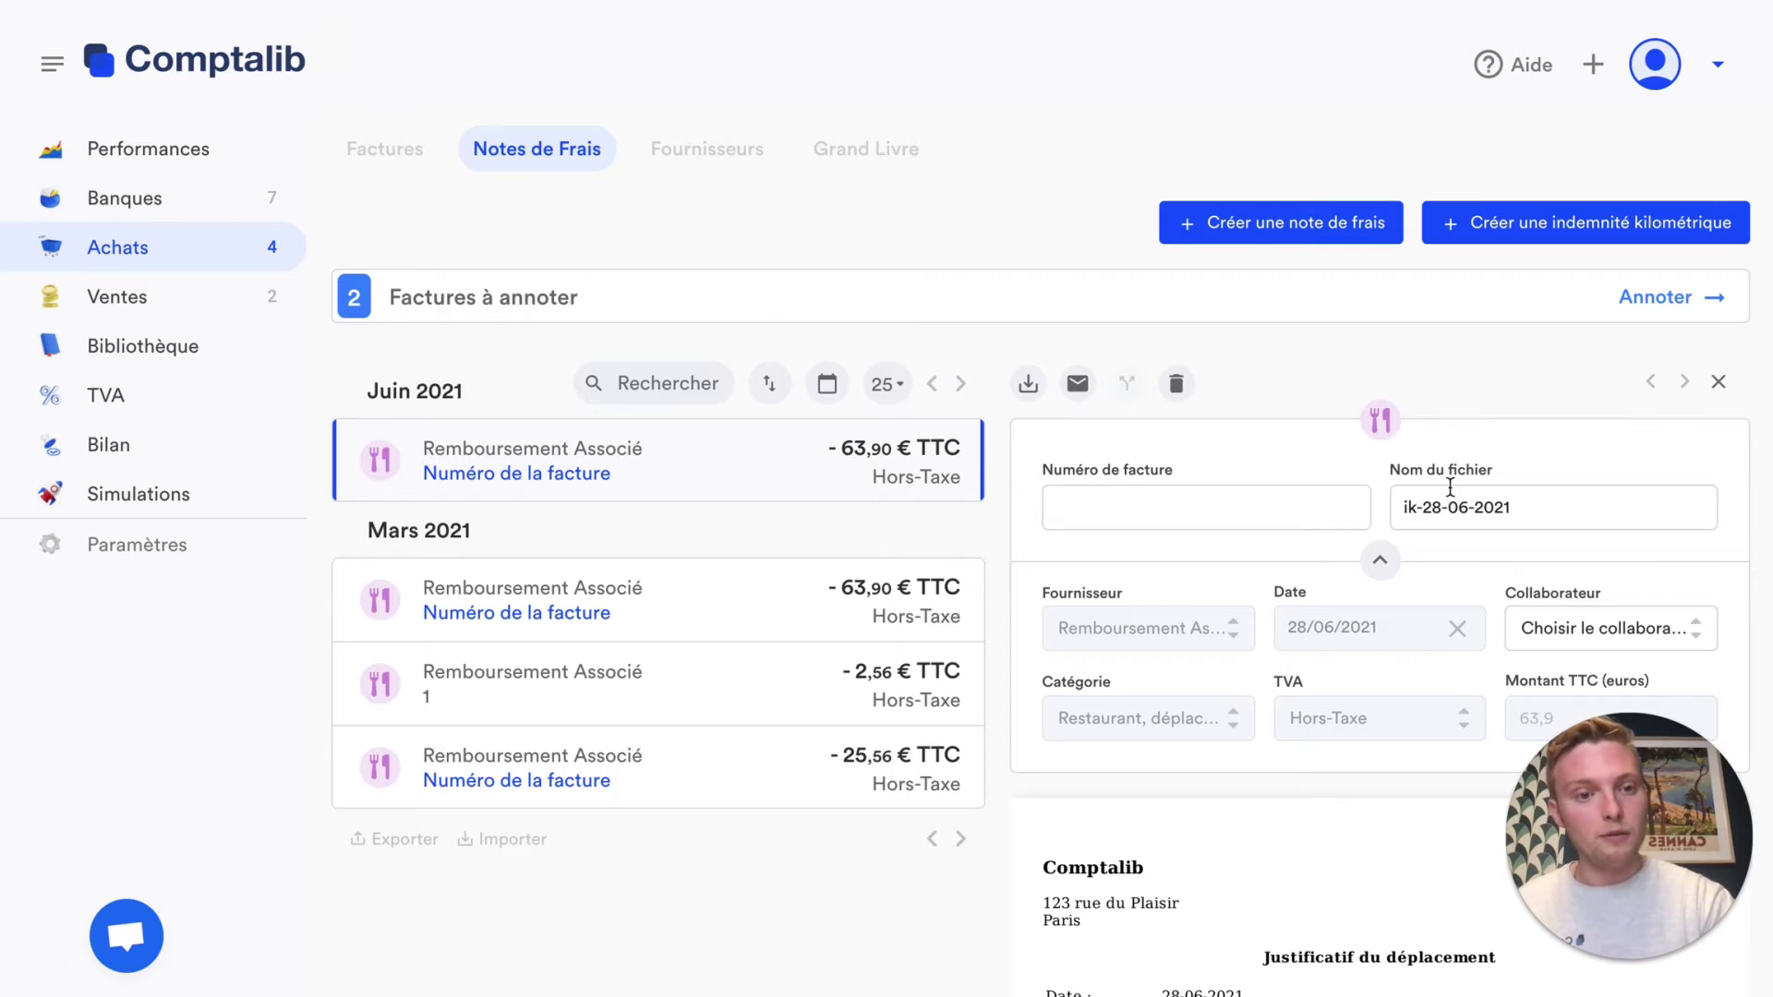
pyautogui.scroll(-1, 1490, 494)
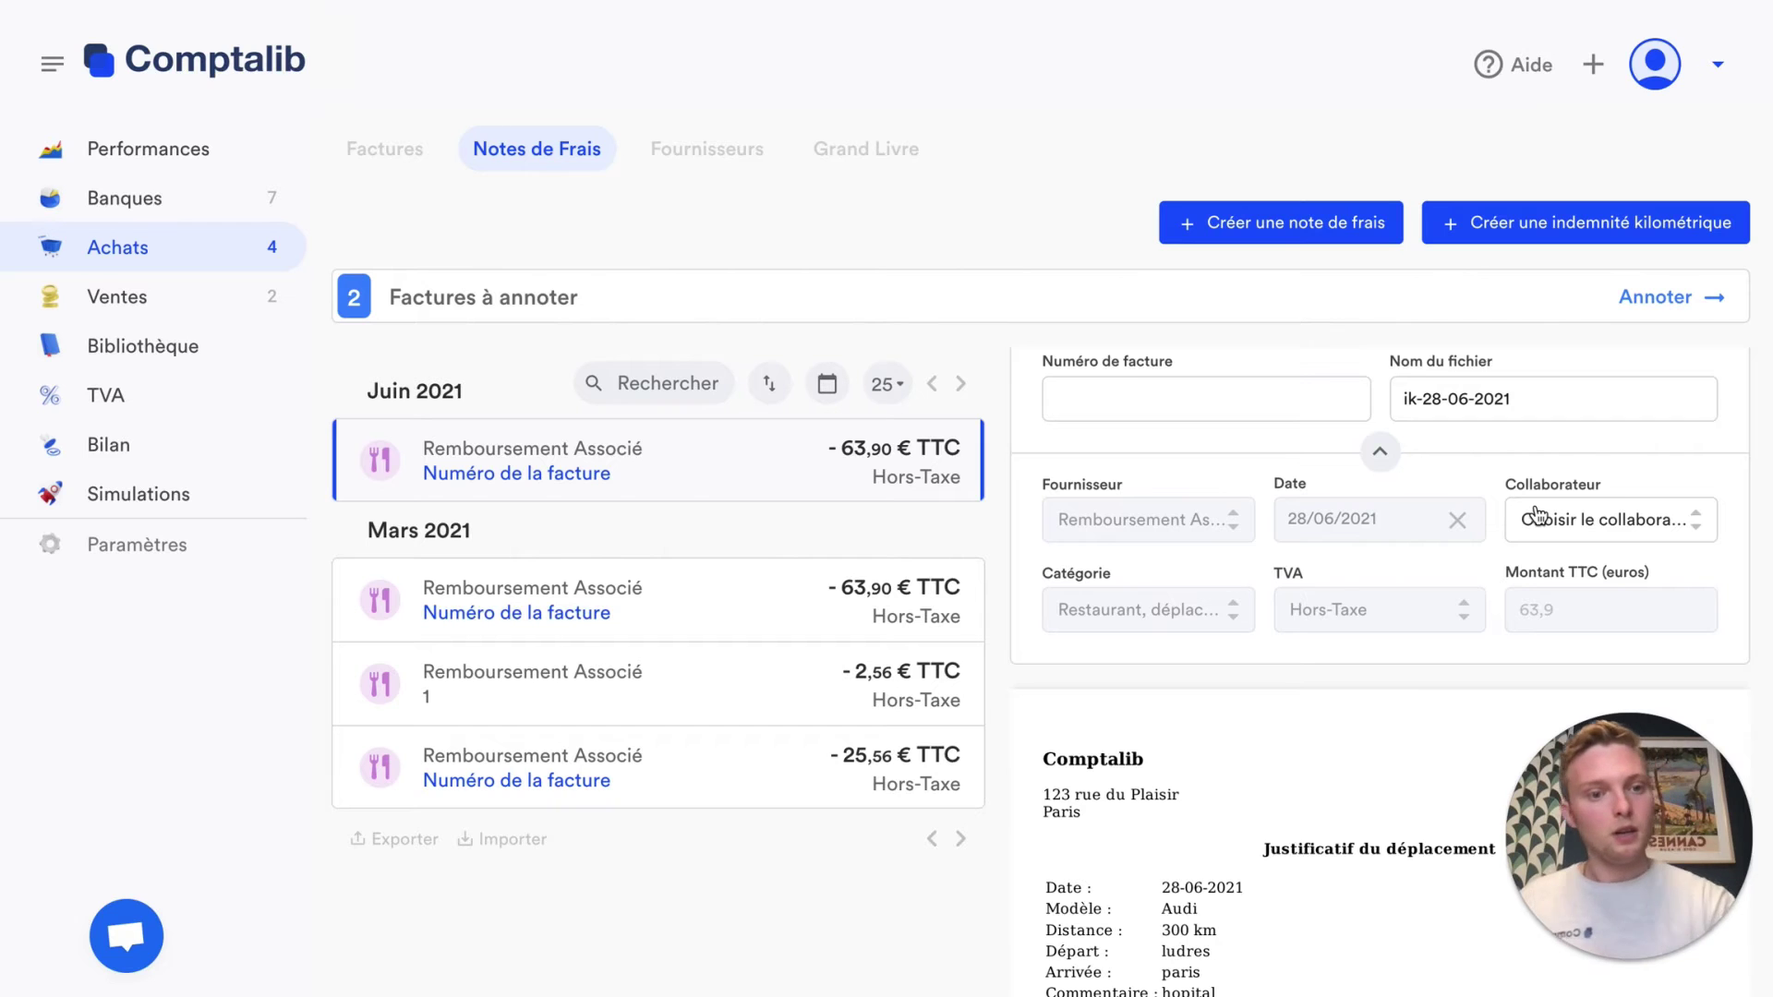
pyautogui.click(1536, 516)
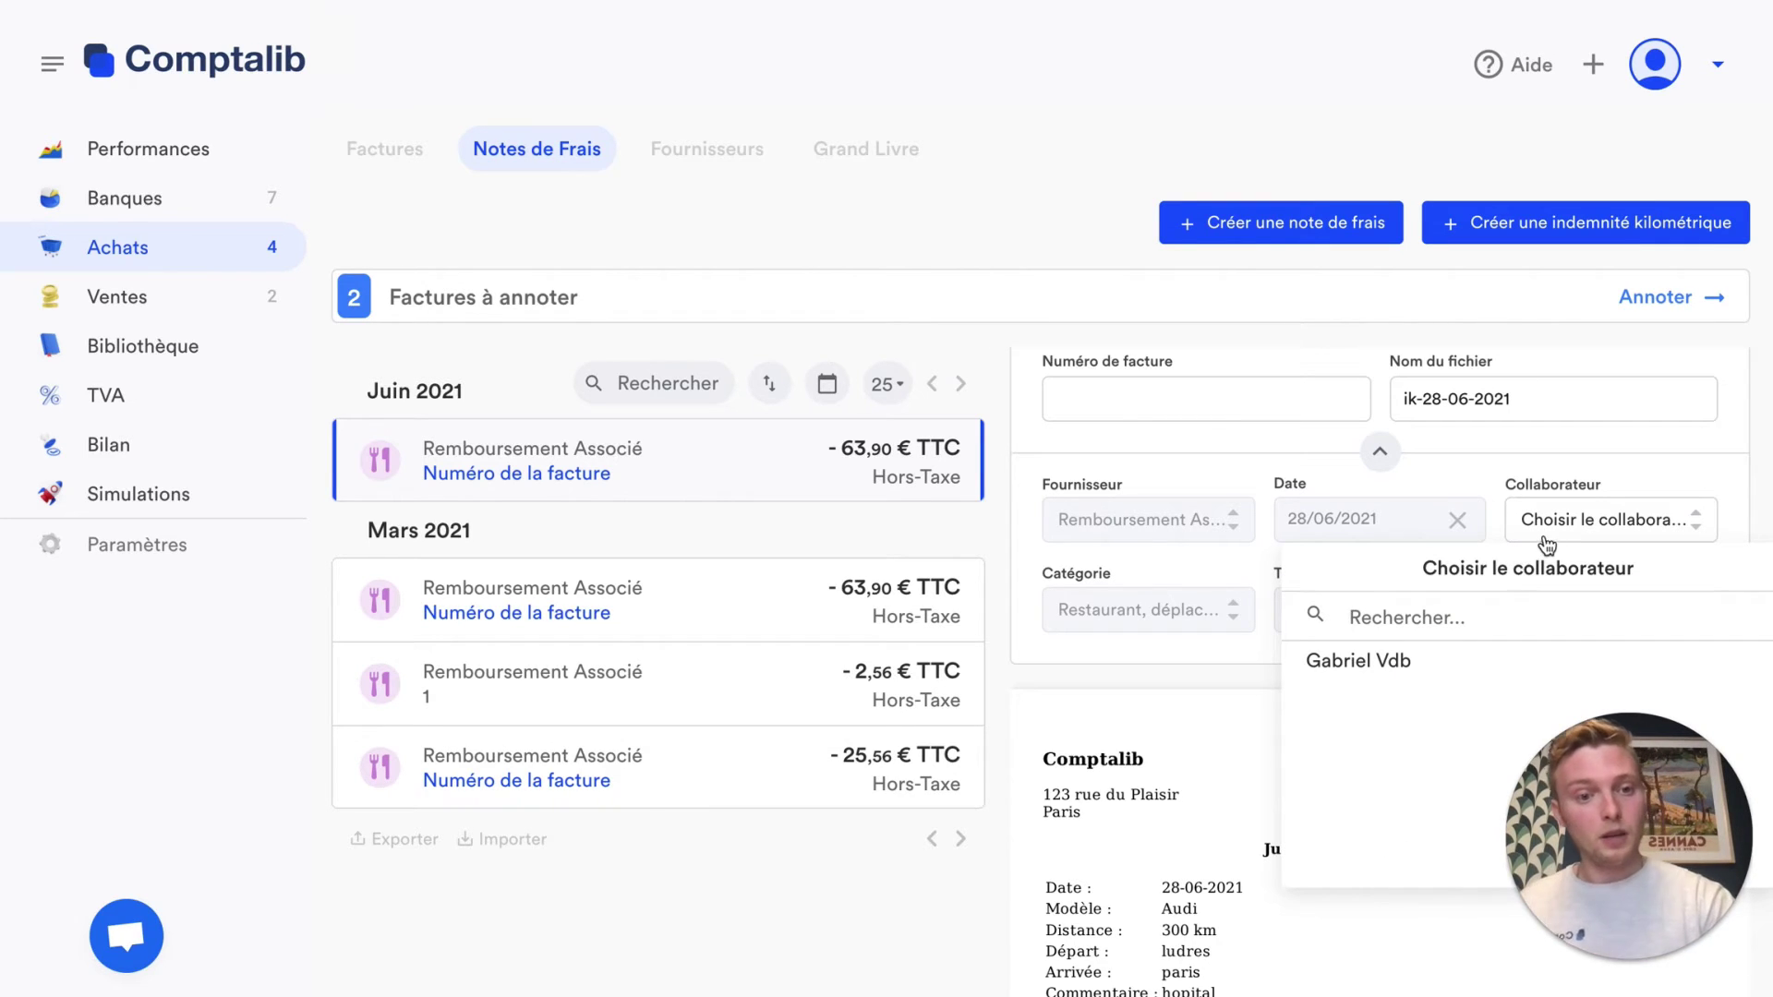
pyautogui.click(1524, 242)
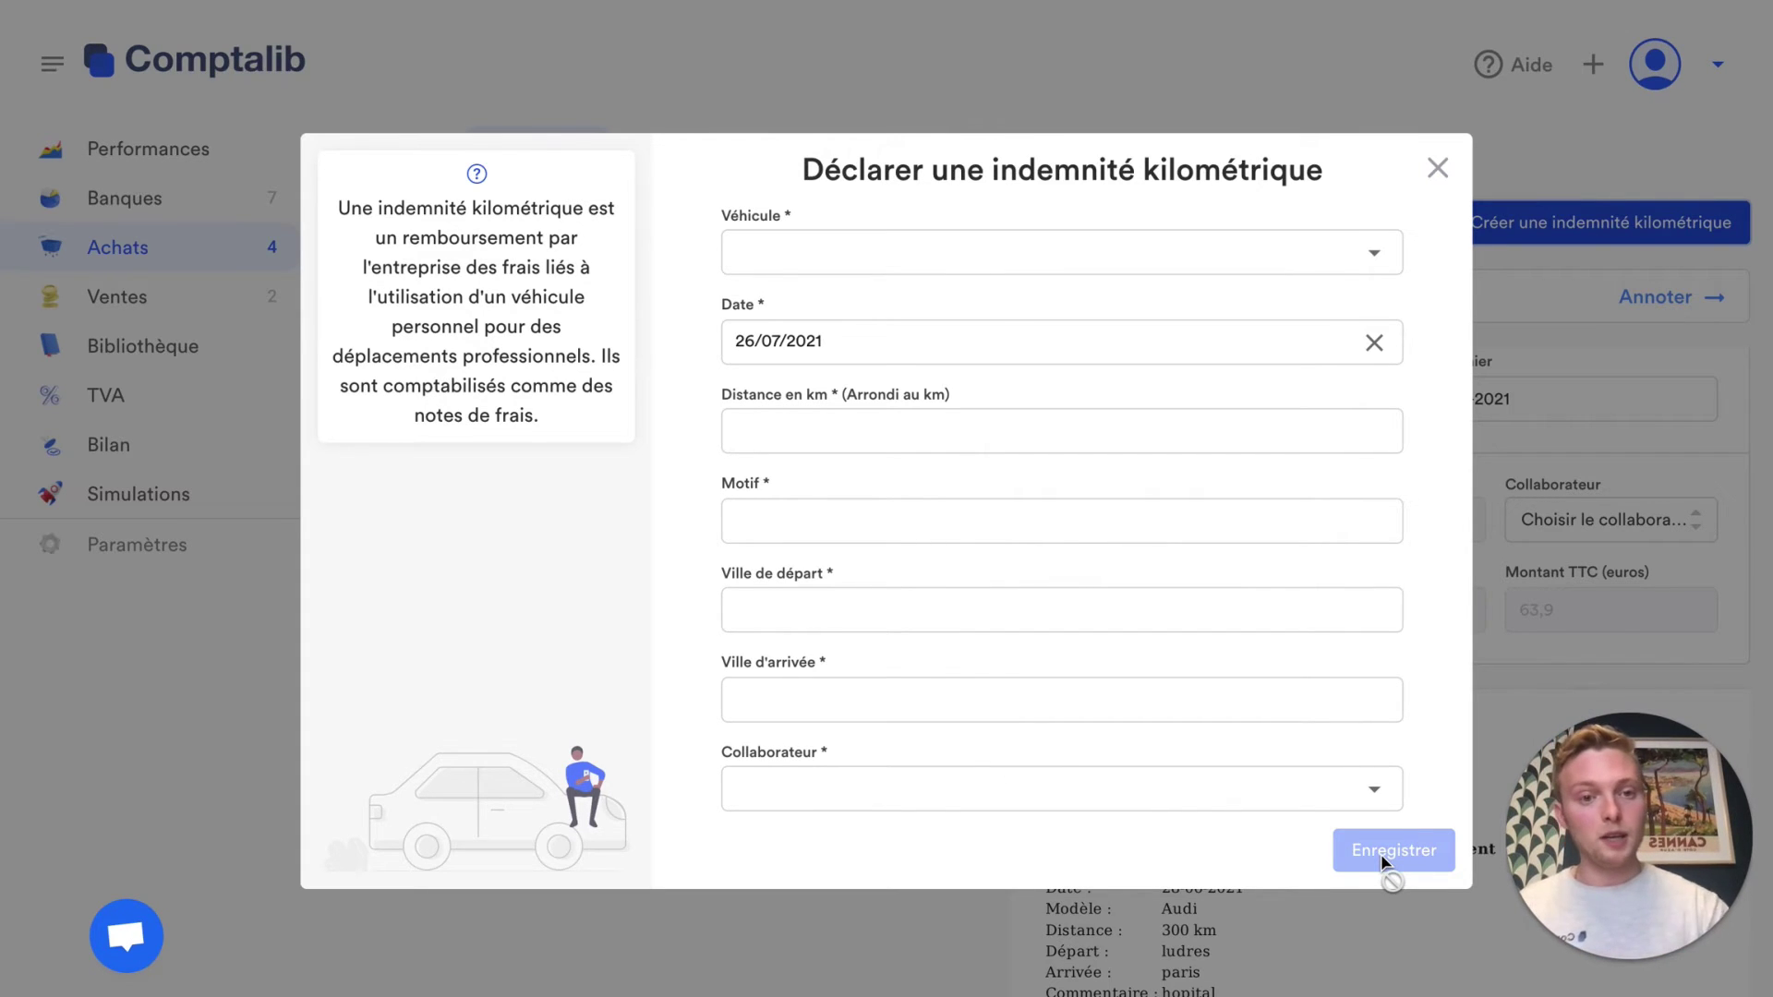
pyautogui.click(1440, 172)
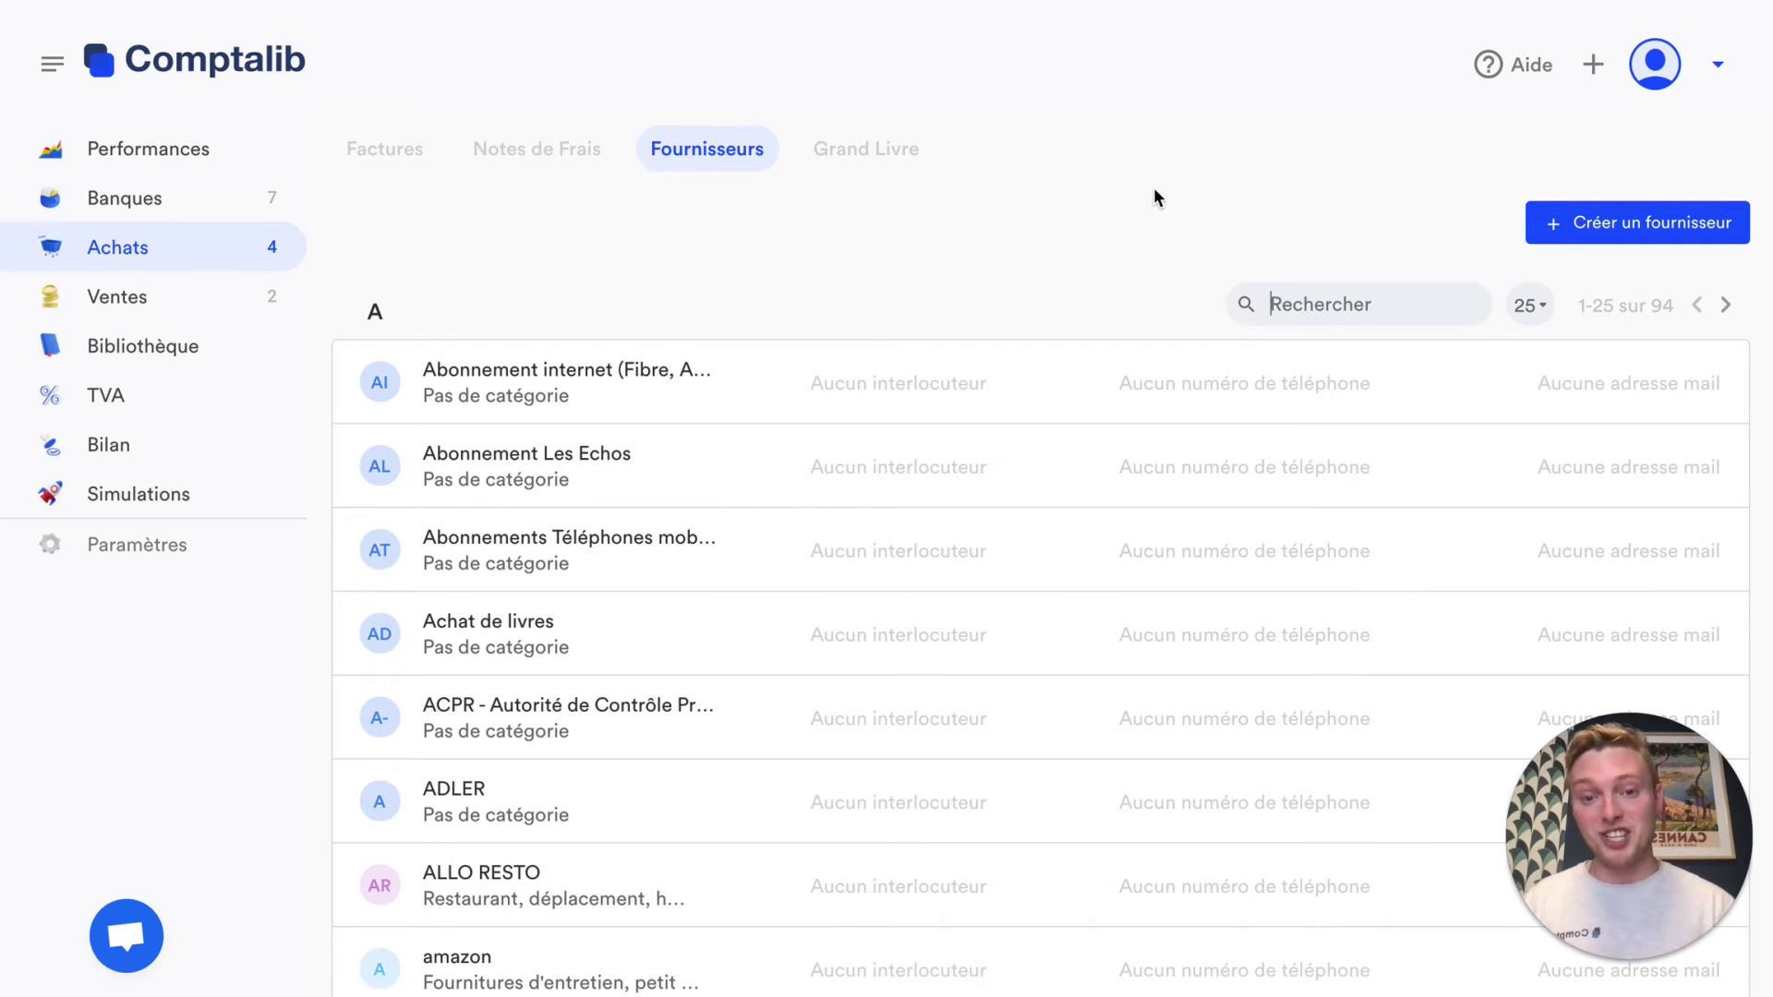
# Examine the new supplier form with its CSV import option and template download, and close it without saving
pyautogui.click(1567, 229)
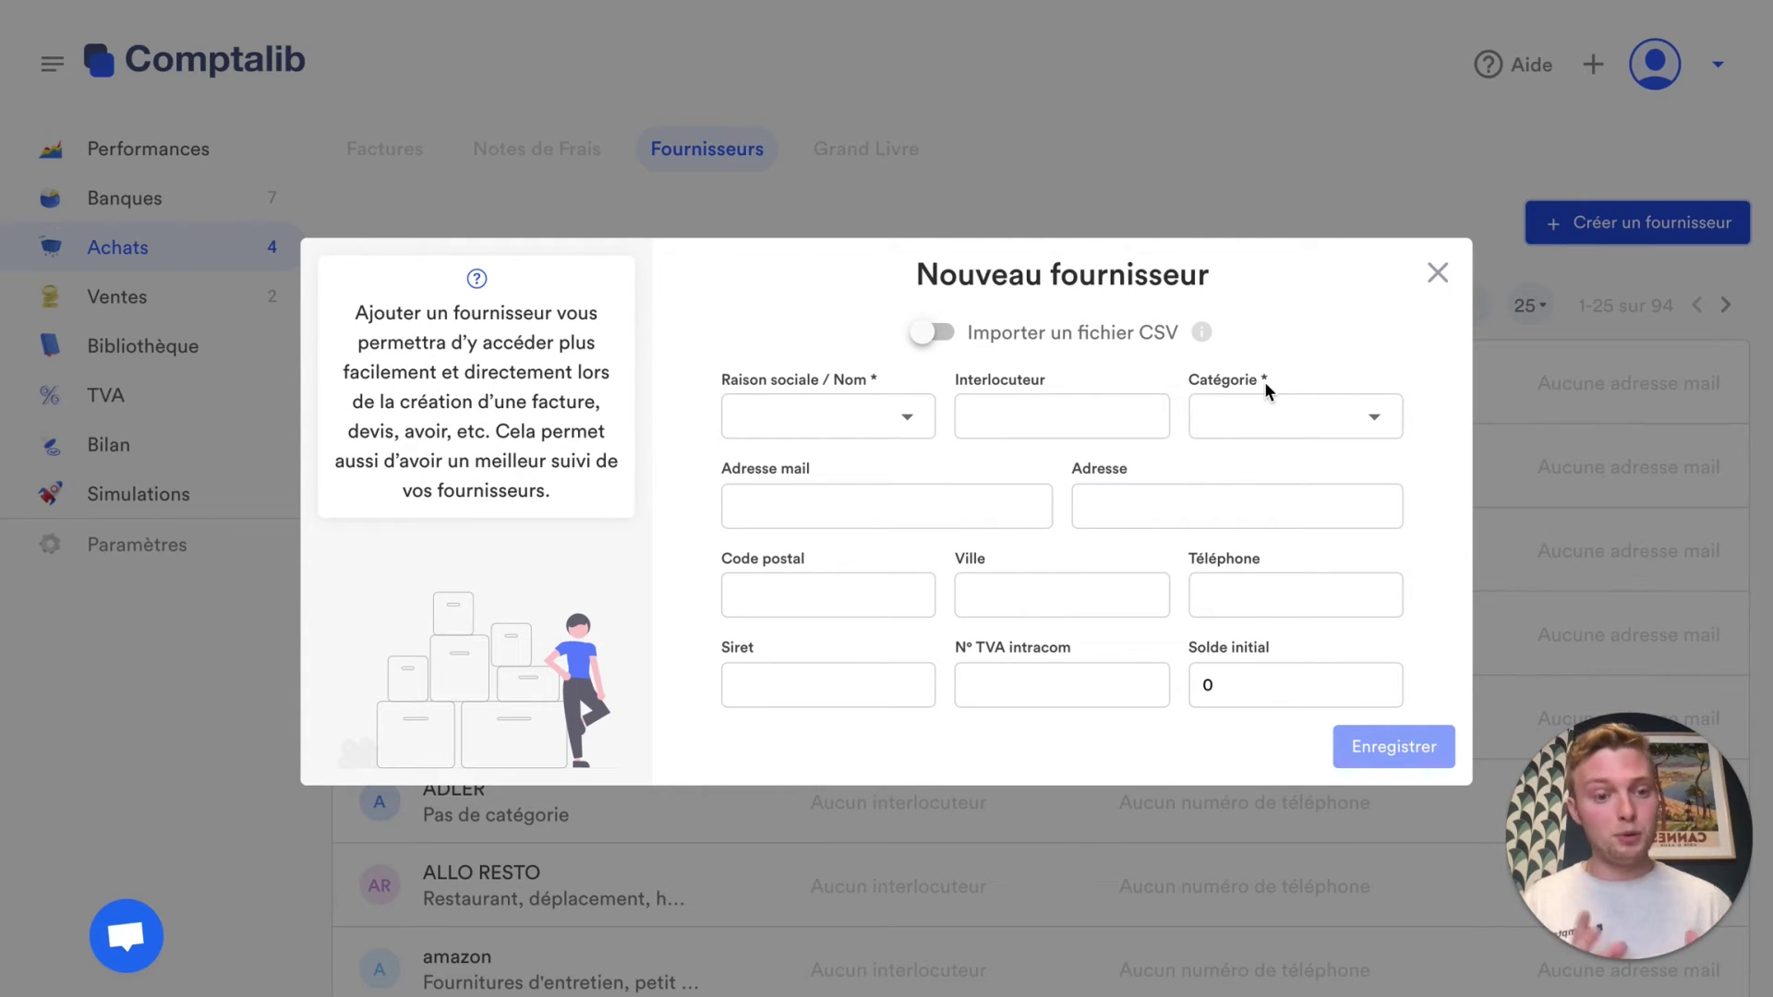
pyautogui.click(937, 334)
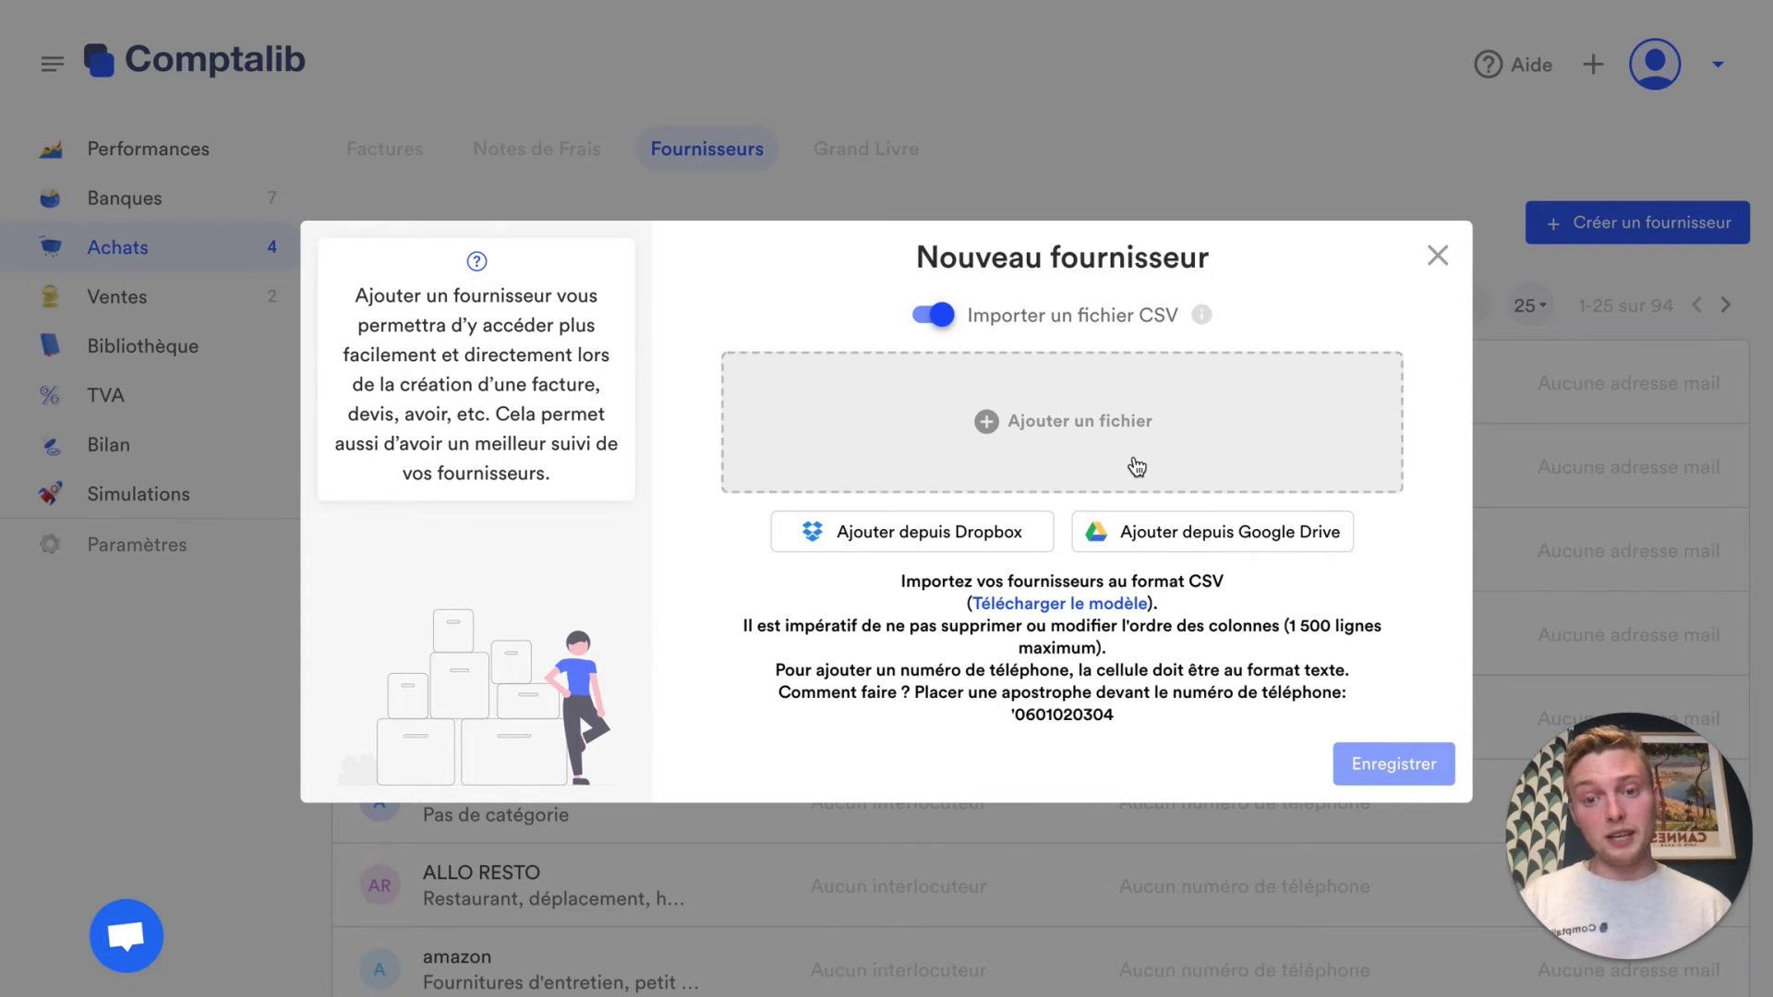
pyautogui.moveTo(1171, 602); pyautogui.dragTo(960, 600)
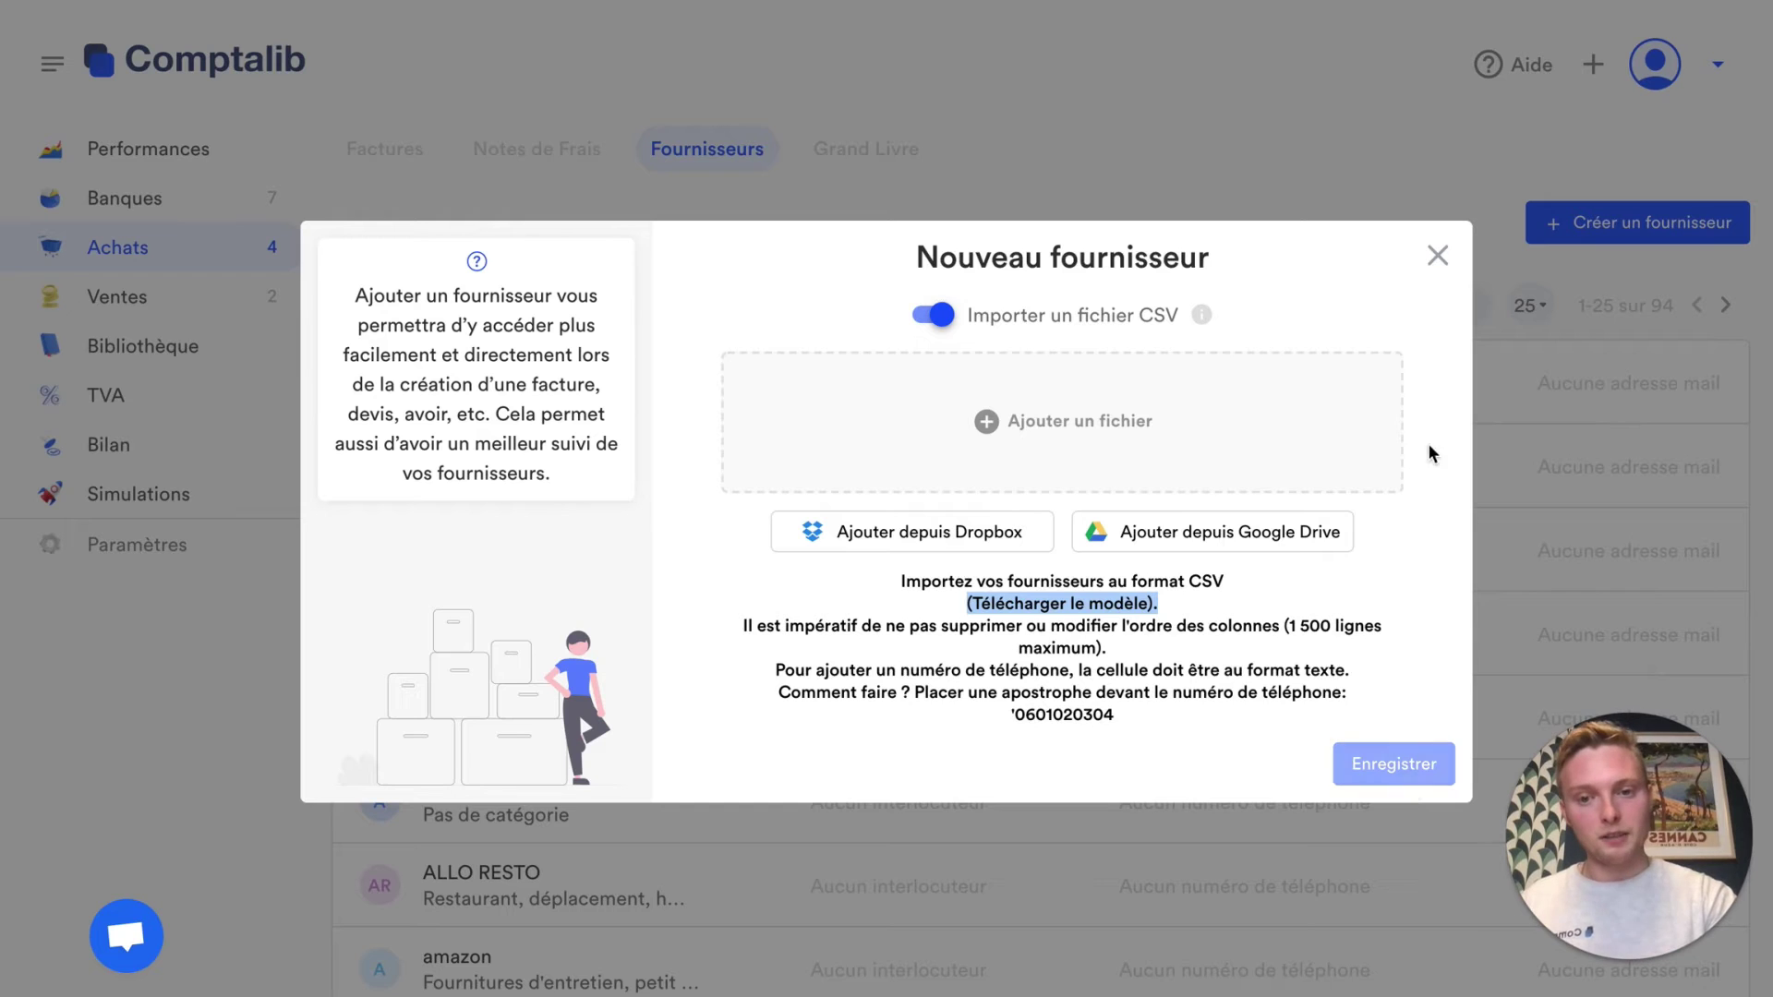
pyautogui.click(1438, 257)
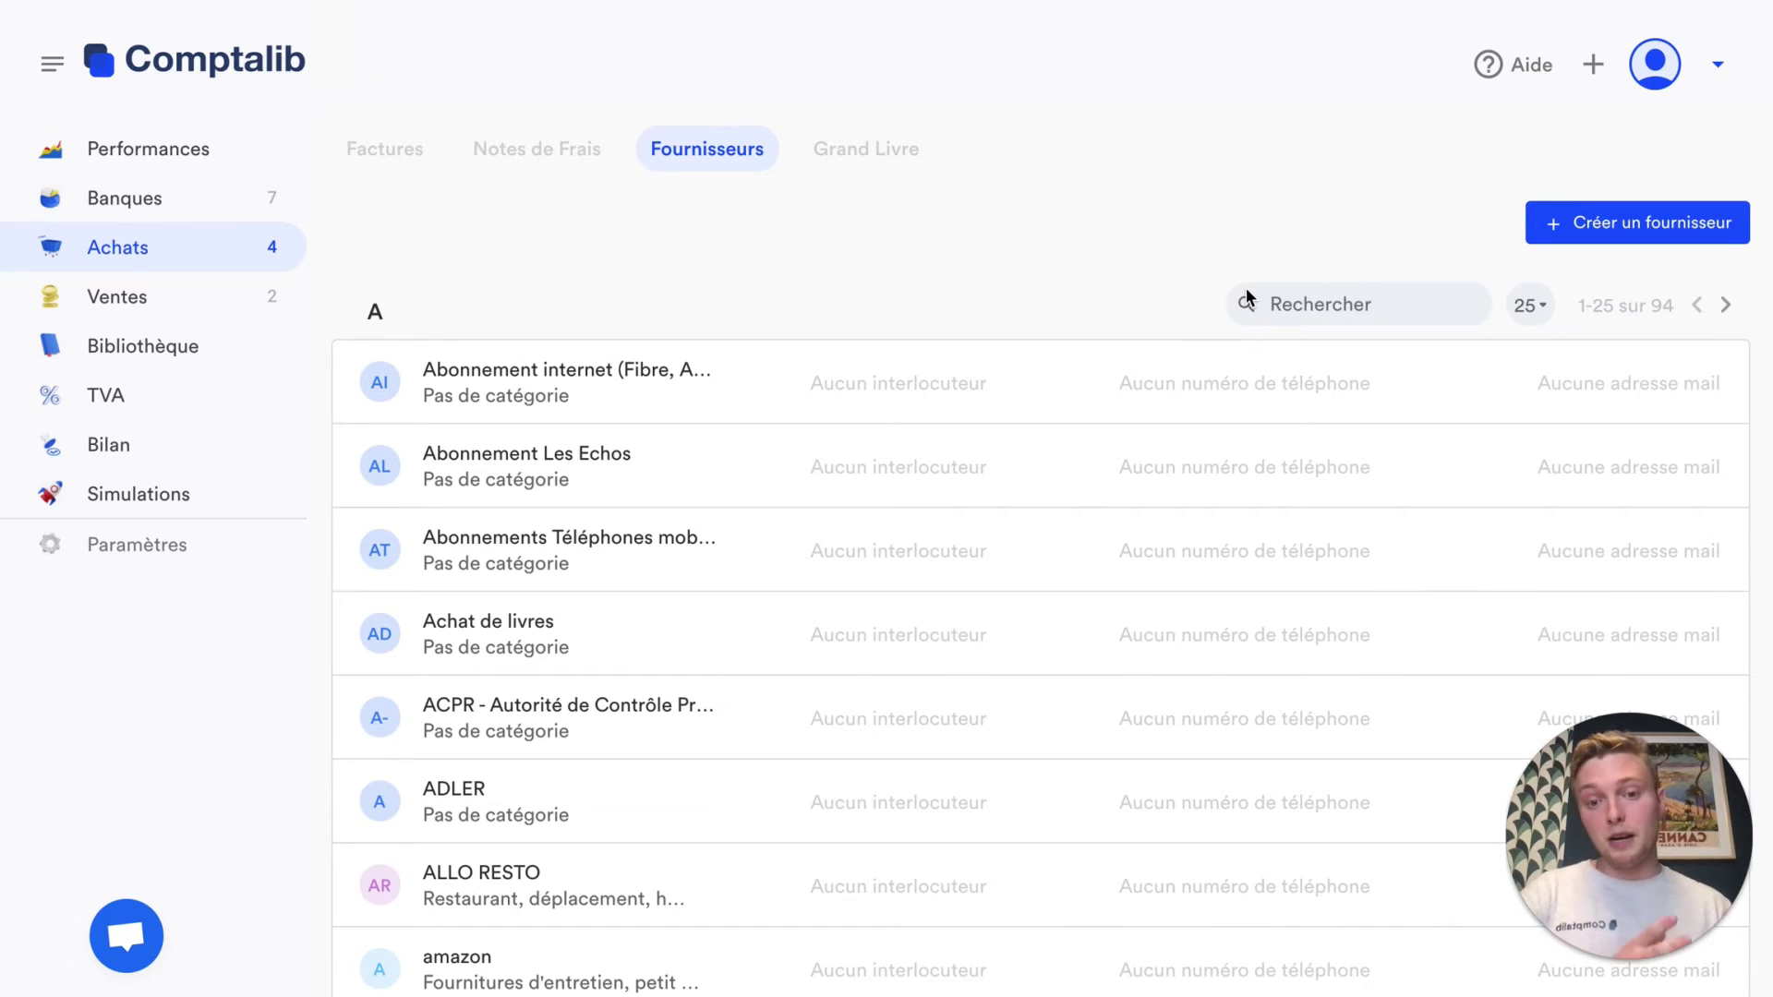
# Search the suppliers for Comptalib and open that supplier's record
pyautogui.click(1340, 299)
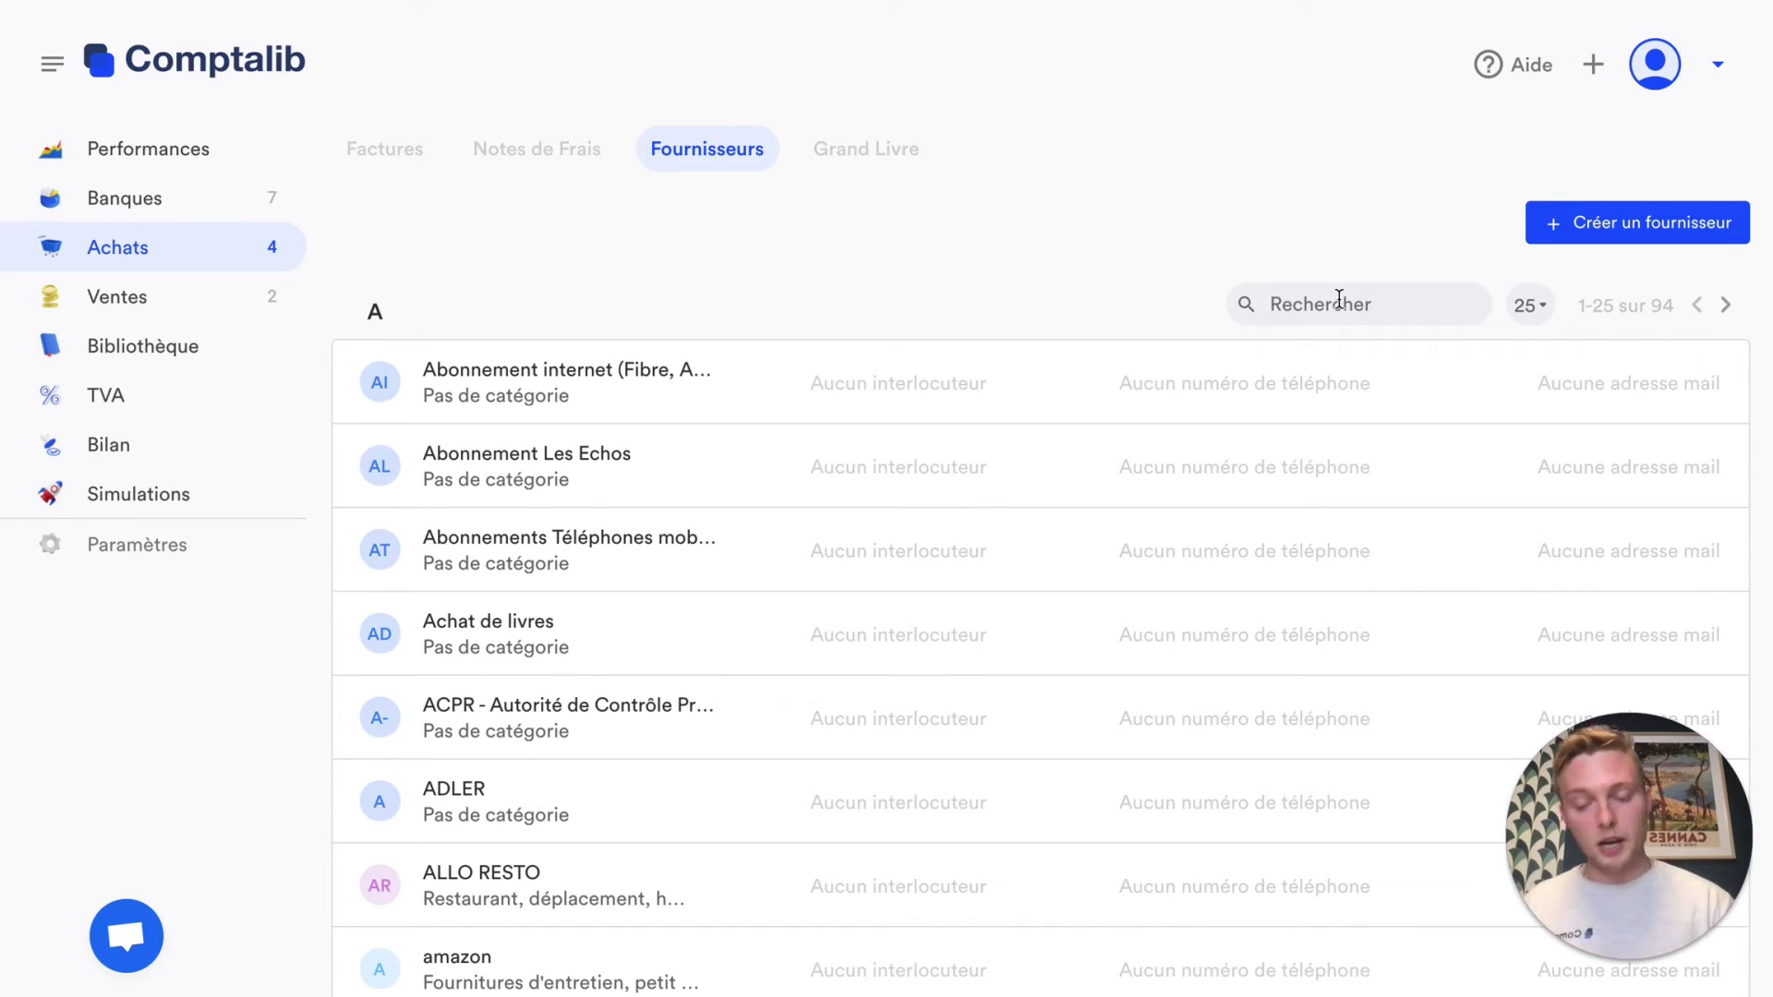
pyautogui.write('Comptalib')
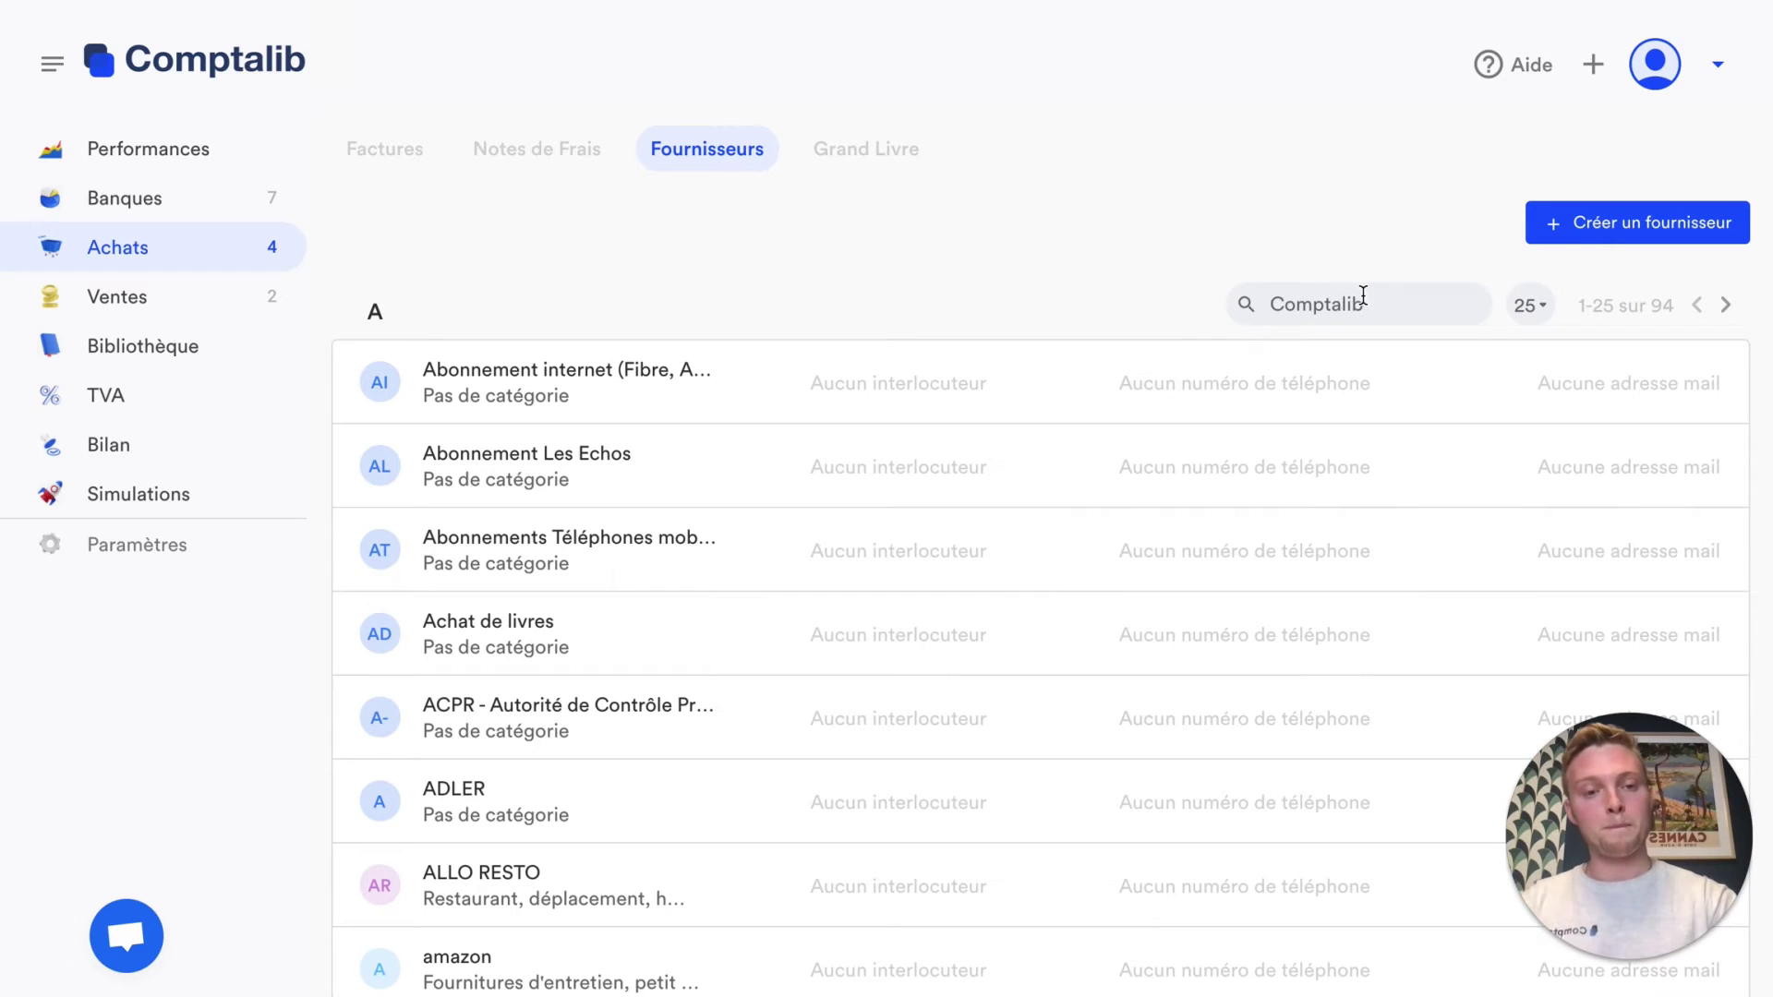
pyautogui.press('Return')
pyautogui.click(1045, 382)
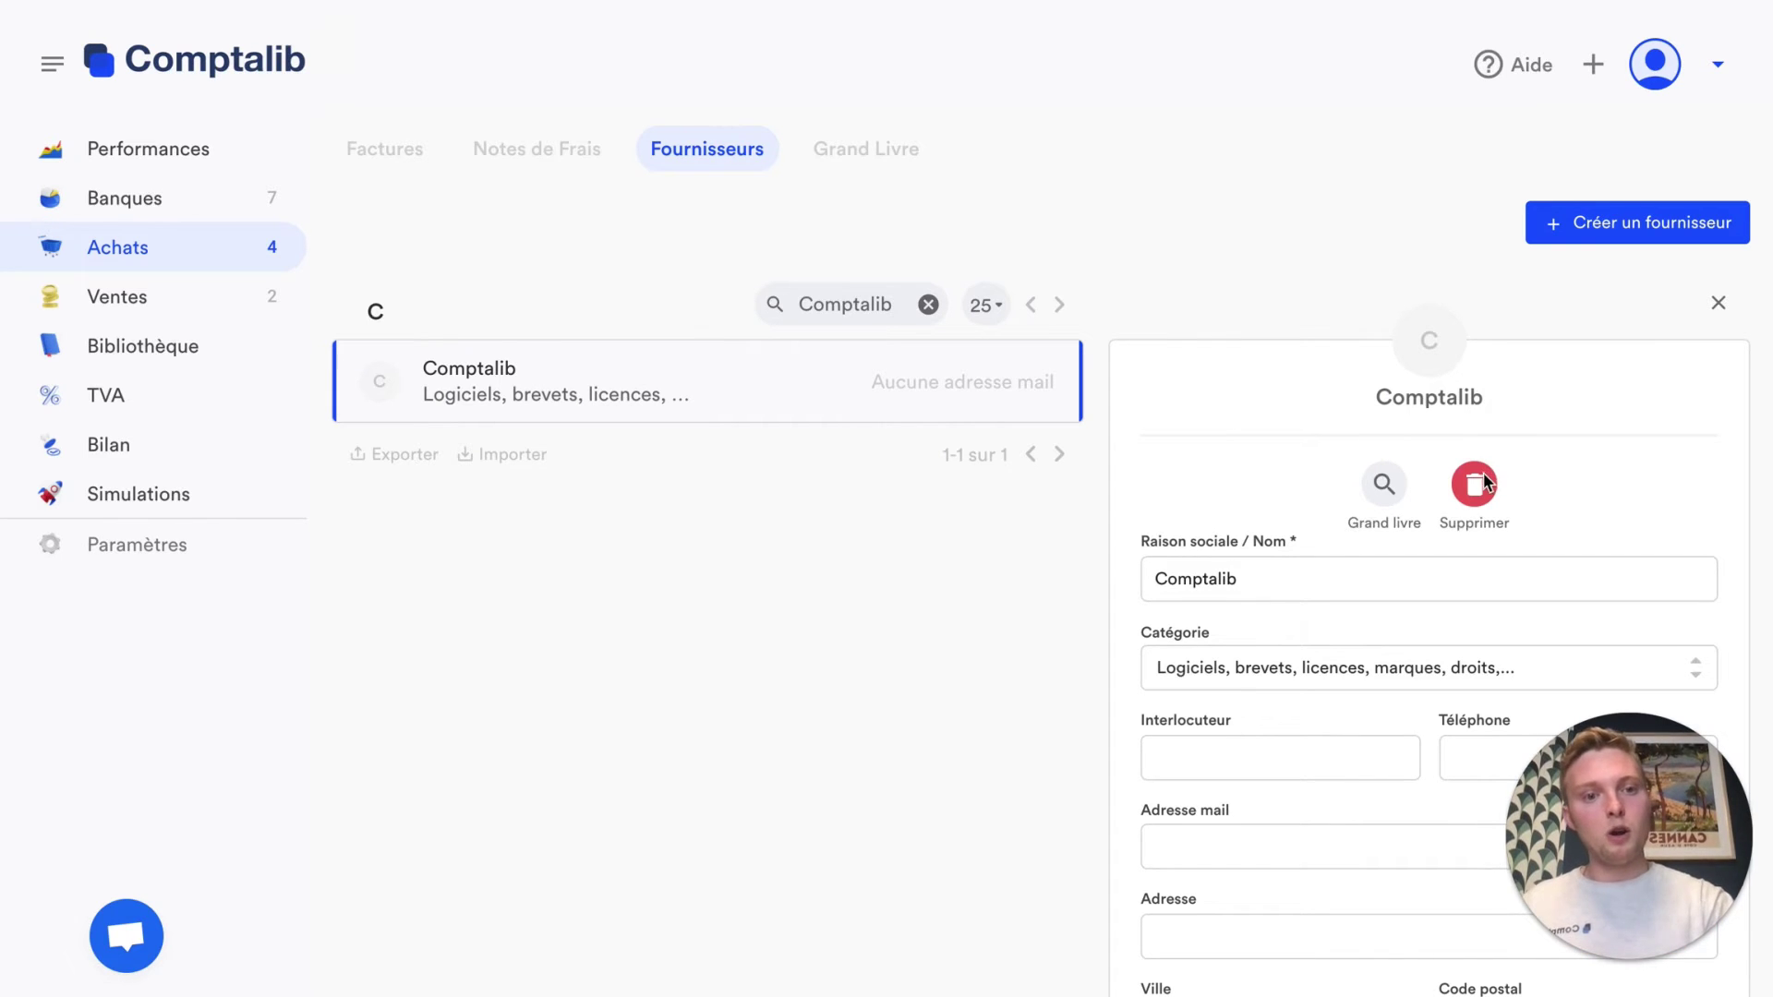
# Open the supplier general ledger, search it for Comptalib and review the listed invoices, payments and totals
pyautogui.click(1364, 502)
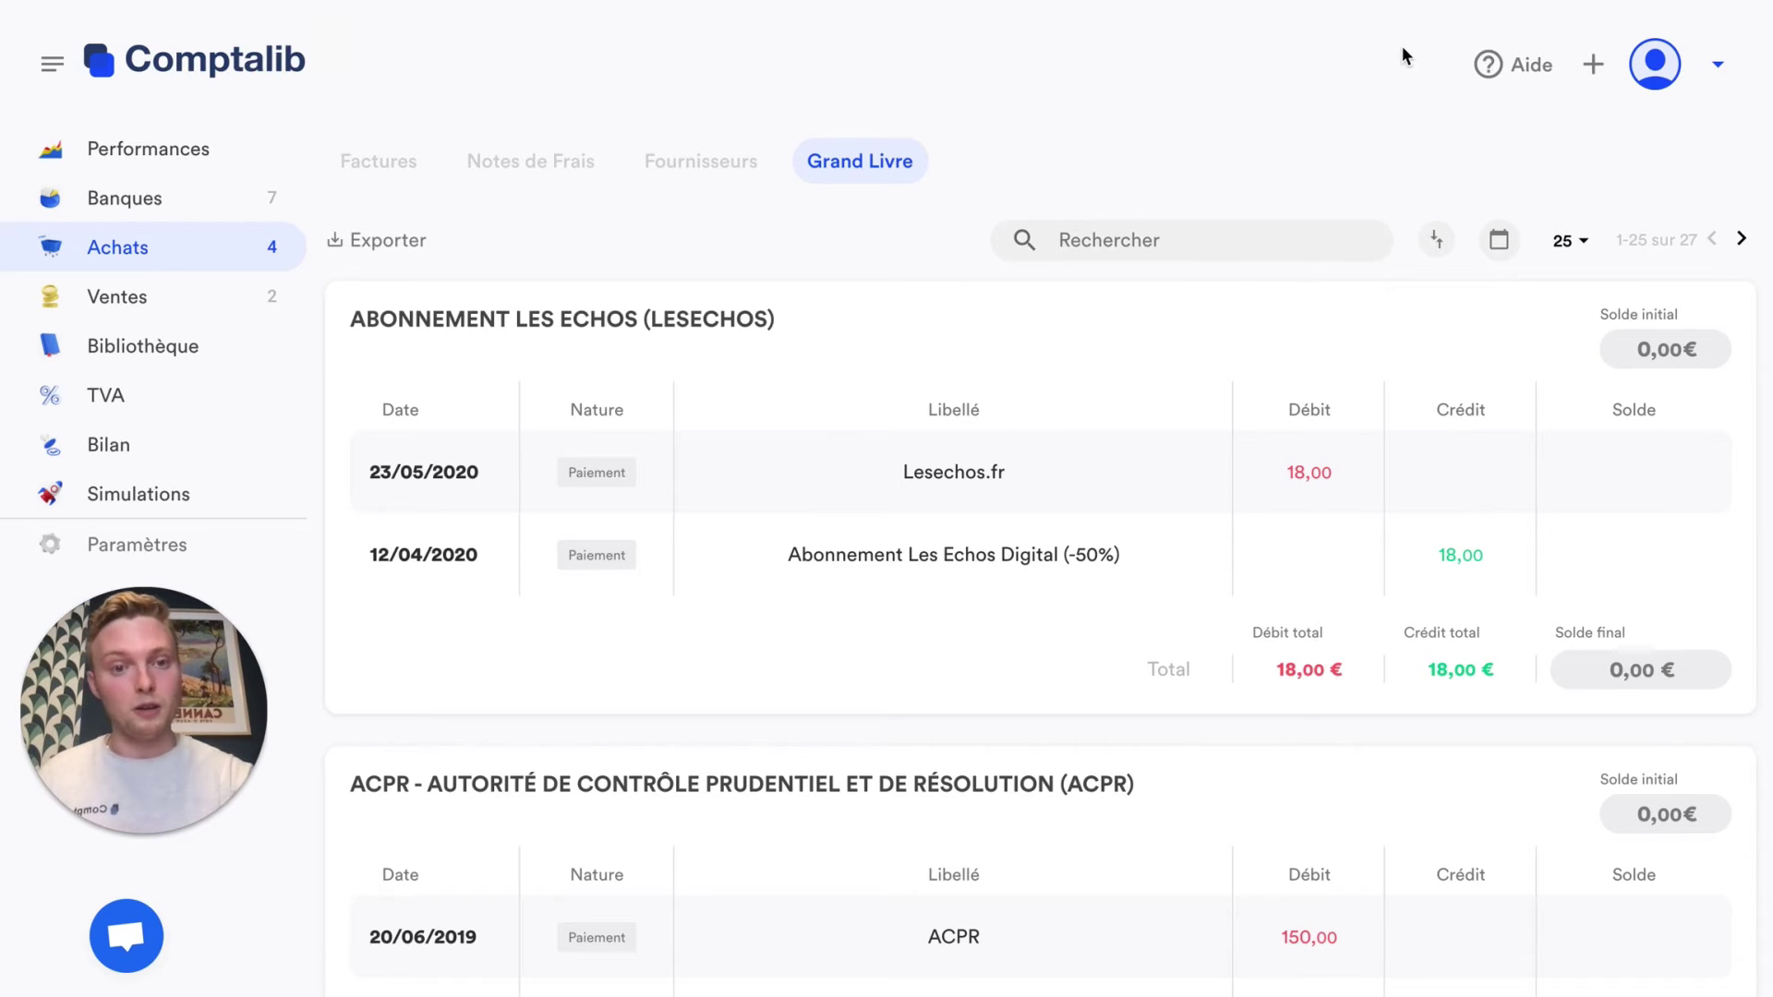
pyautogui.write('Comptalib')
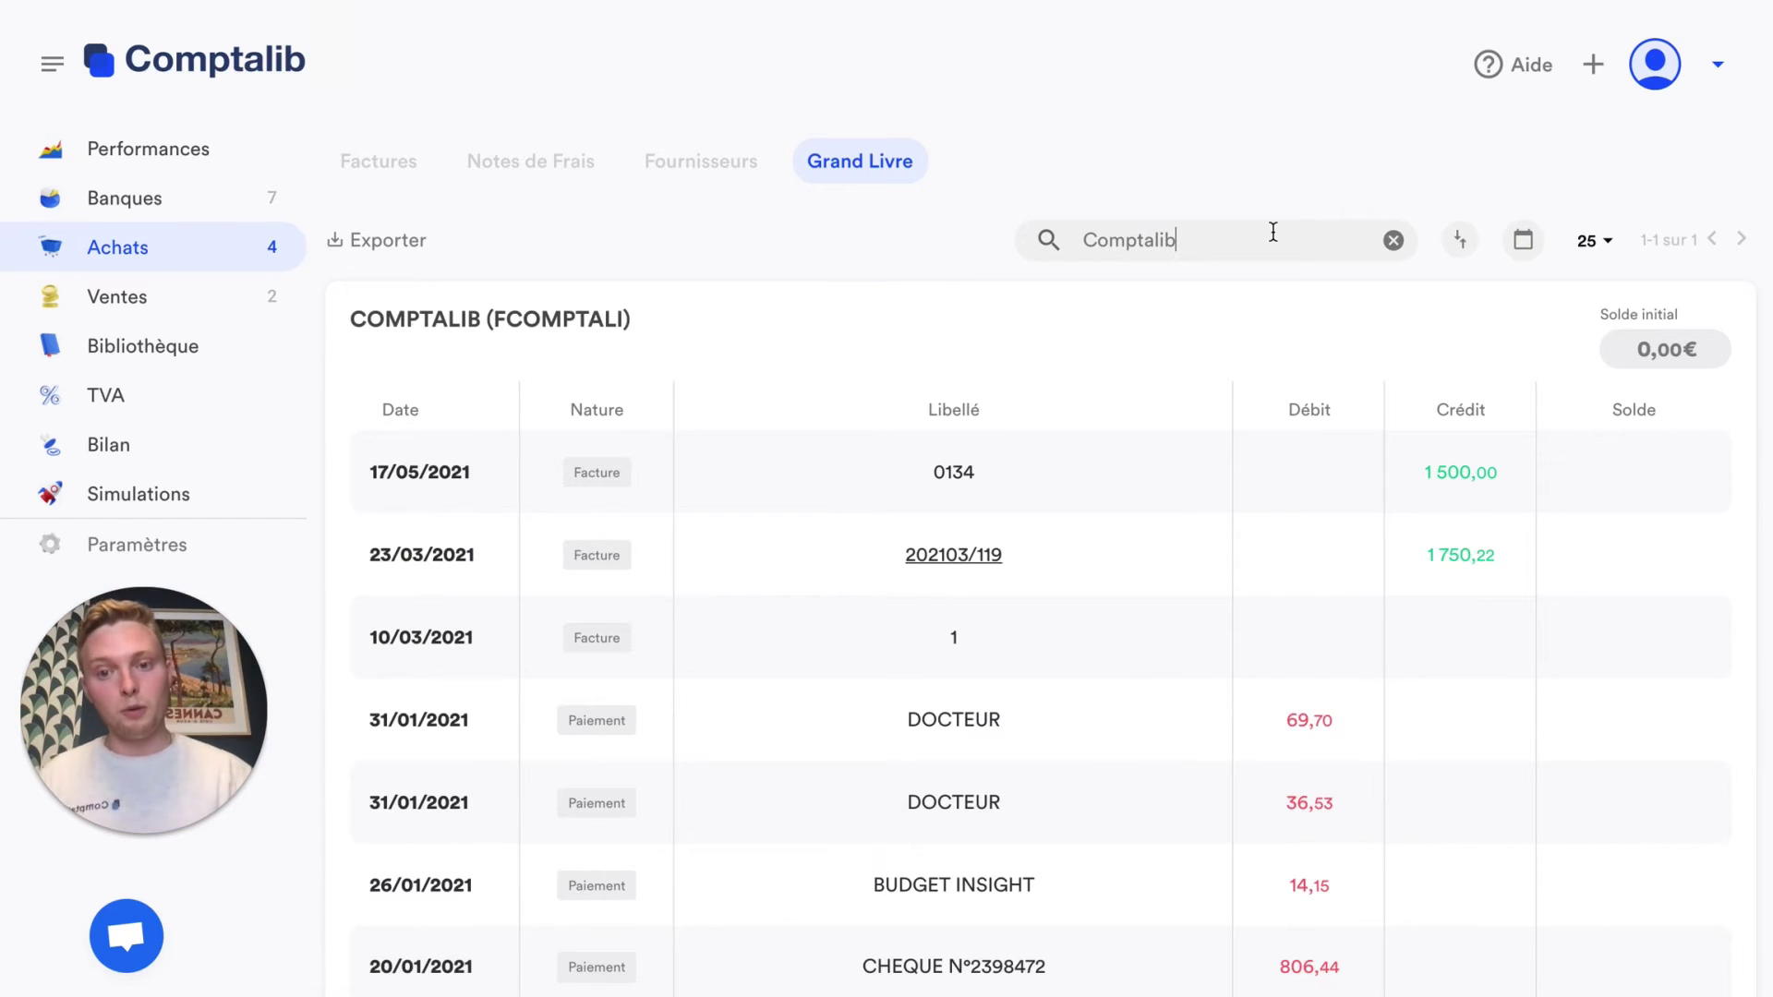
pyautogui.scroll(-1, 1354, 484)
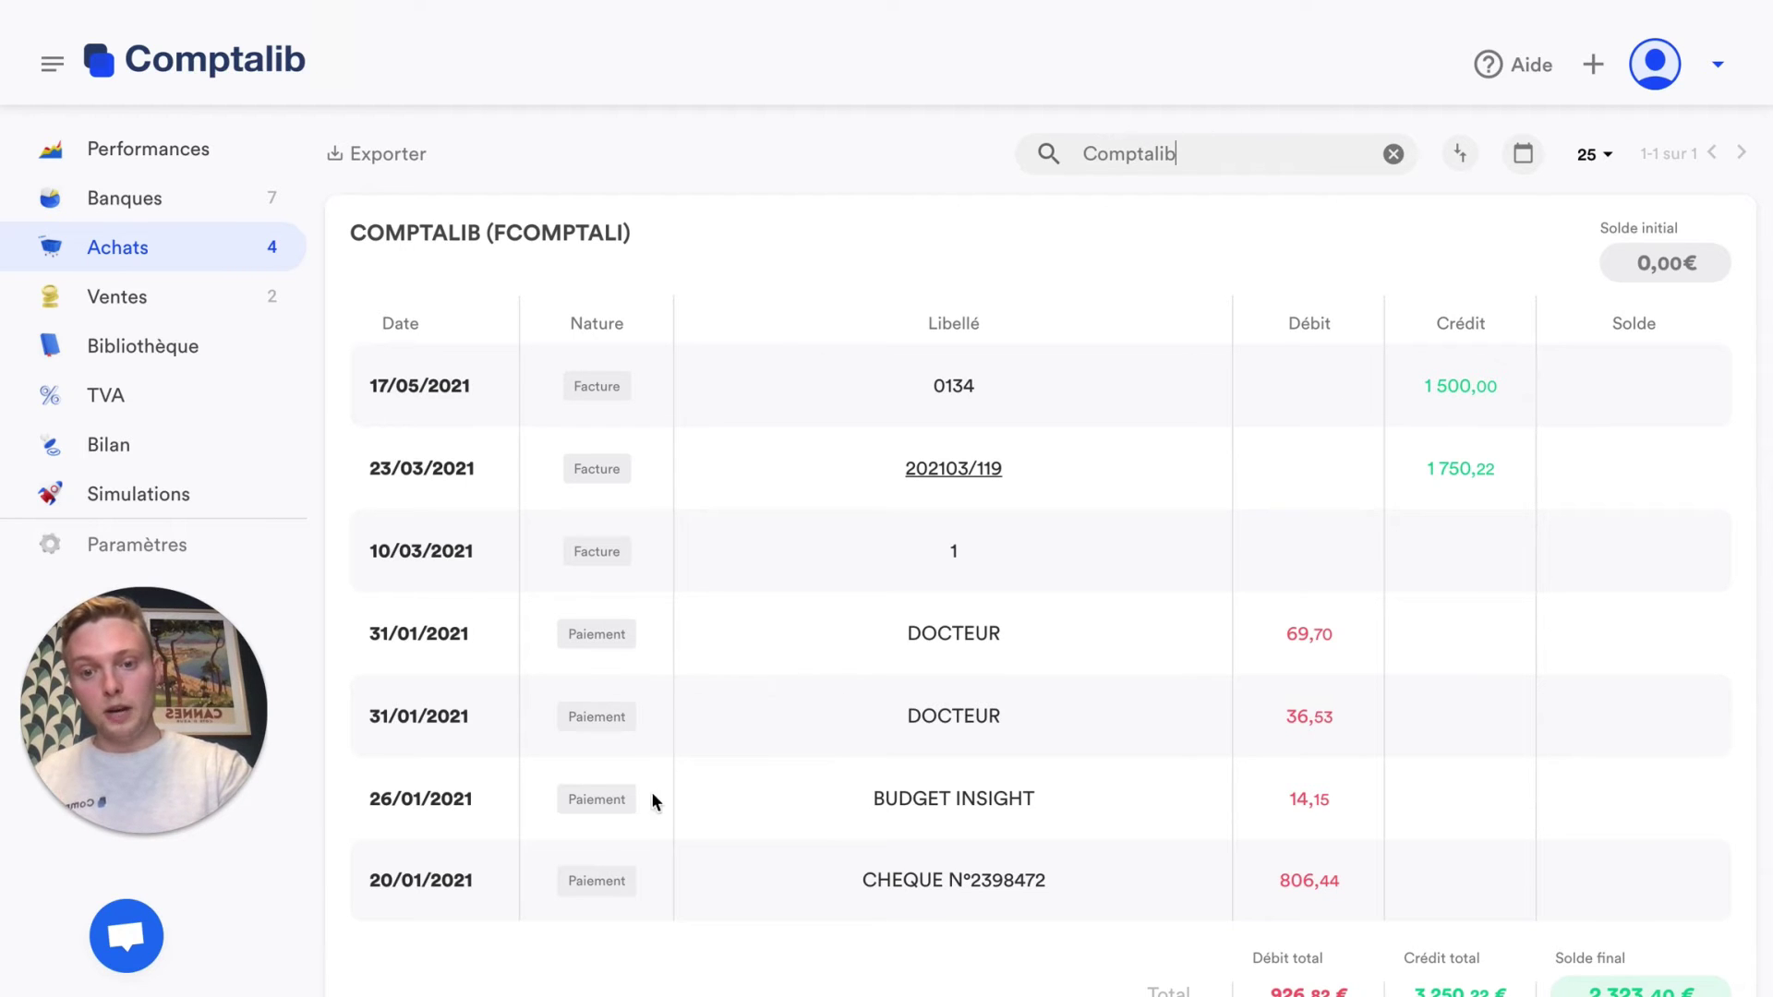
pyautogui.scroll(-1, 1321, 663)
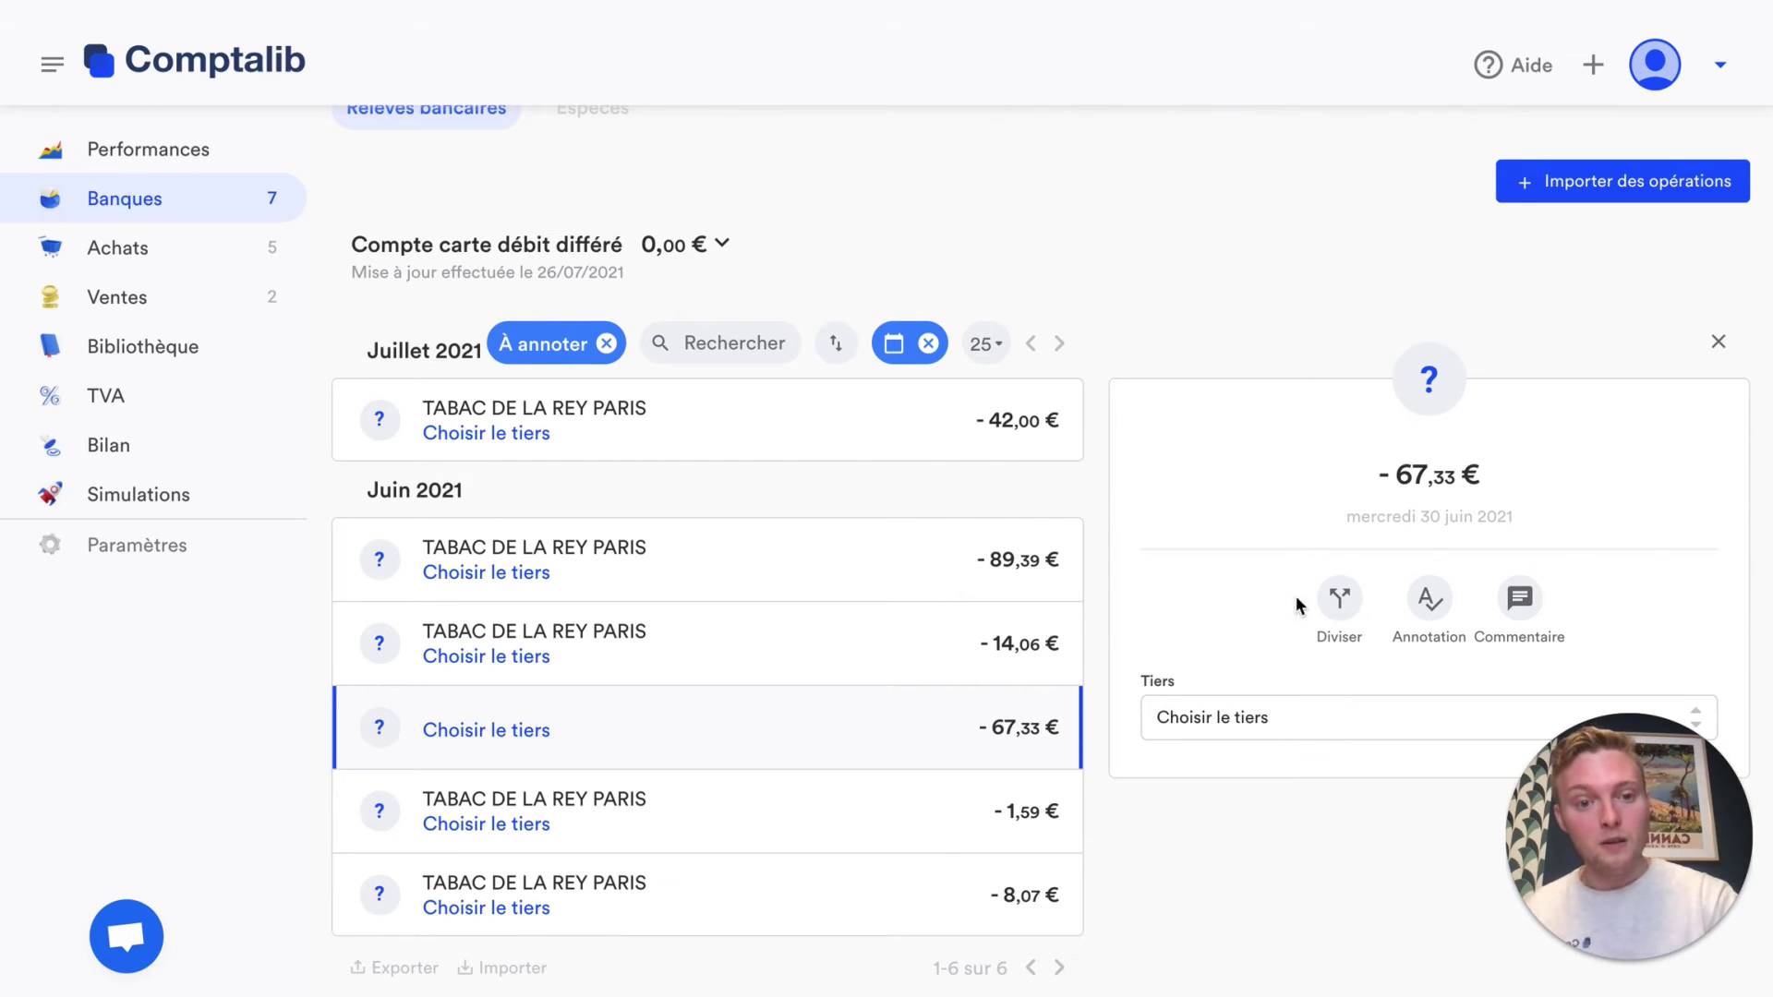
# Start dividing the 67,33 € bank operation of 30 June, and examine the automatic annotation form without saving it
pyautogui.click(1332, 605)
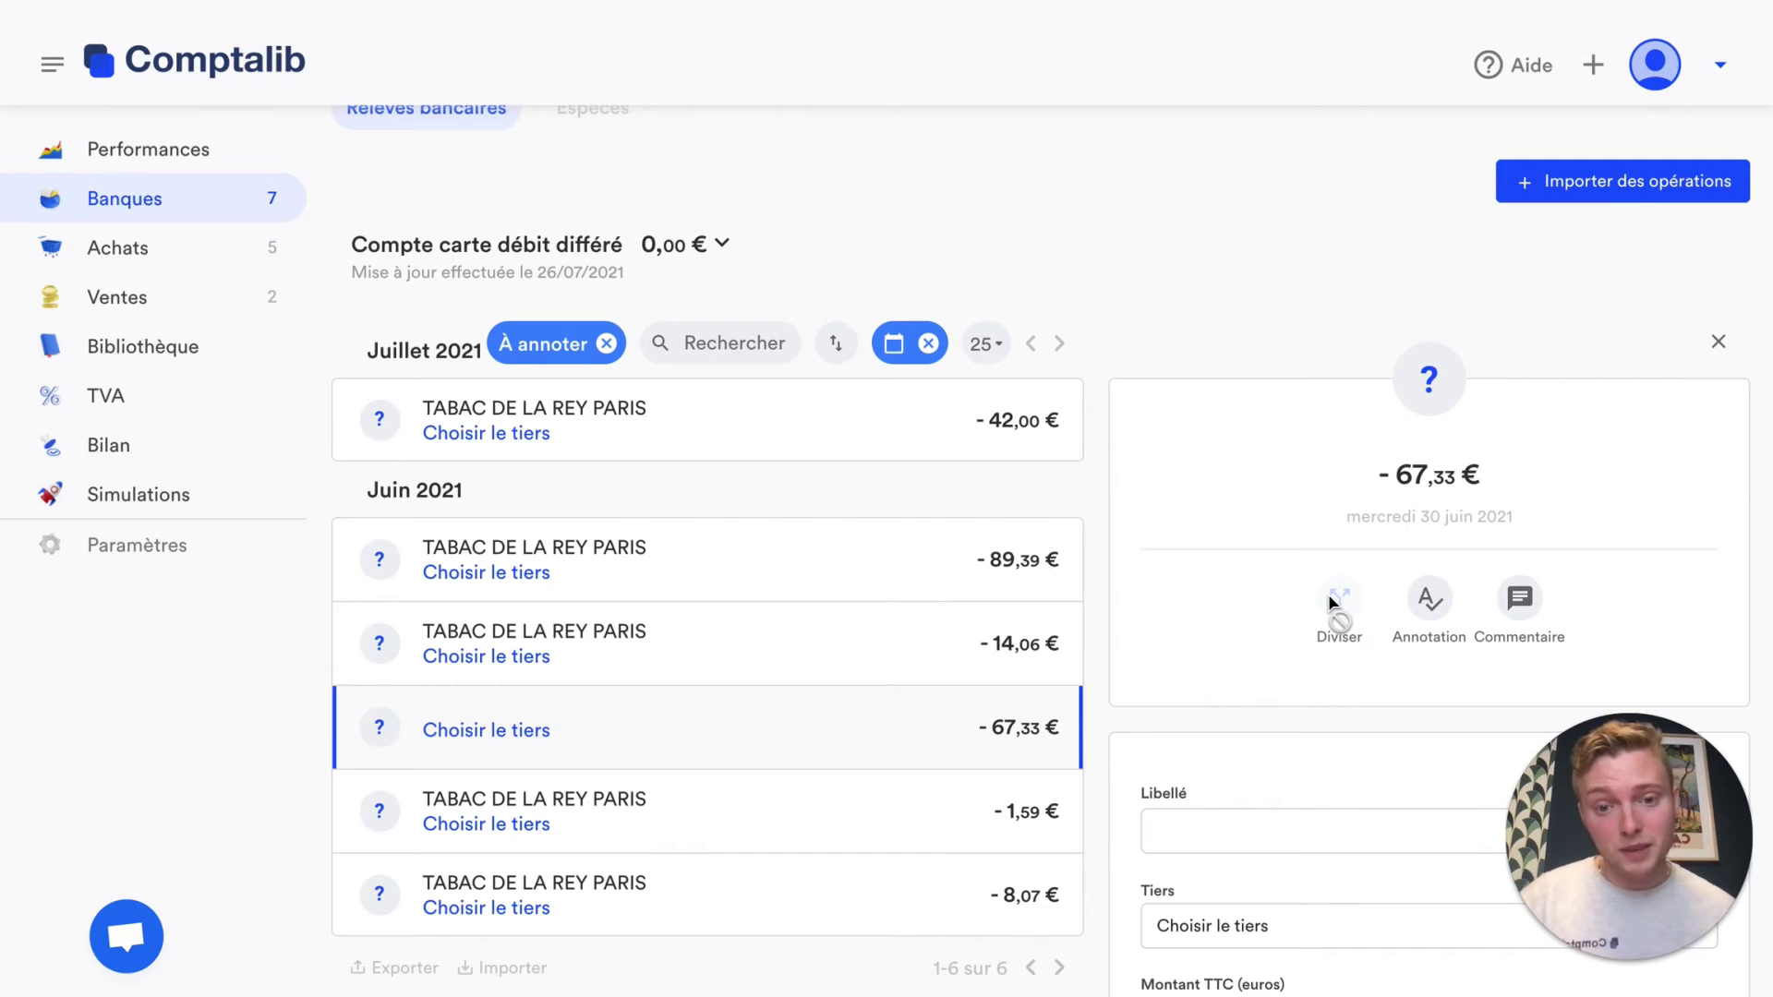
pyautogui.click(1429, 602)
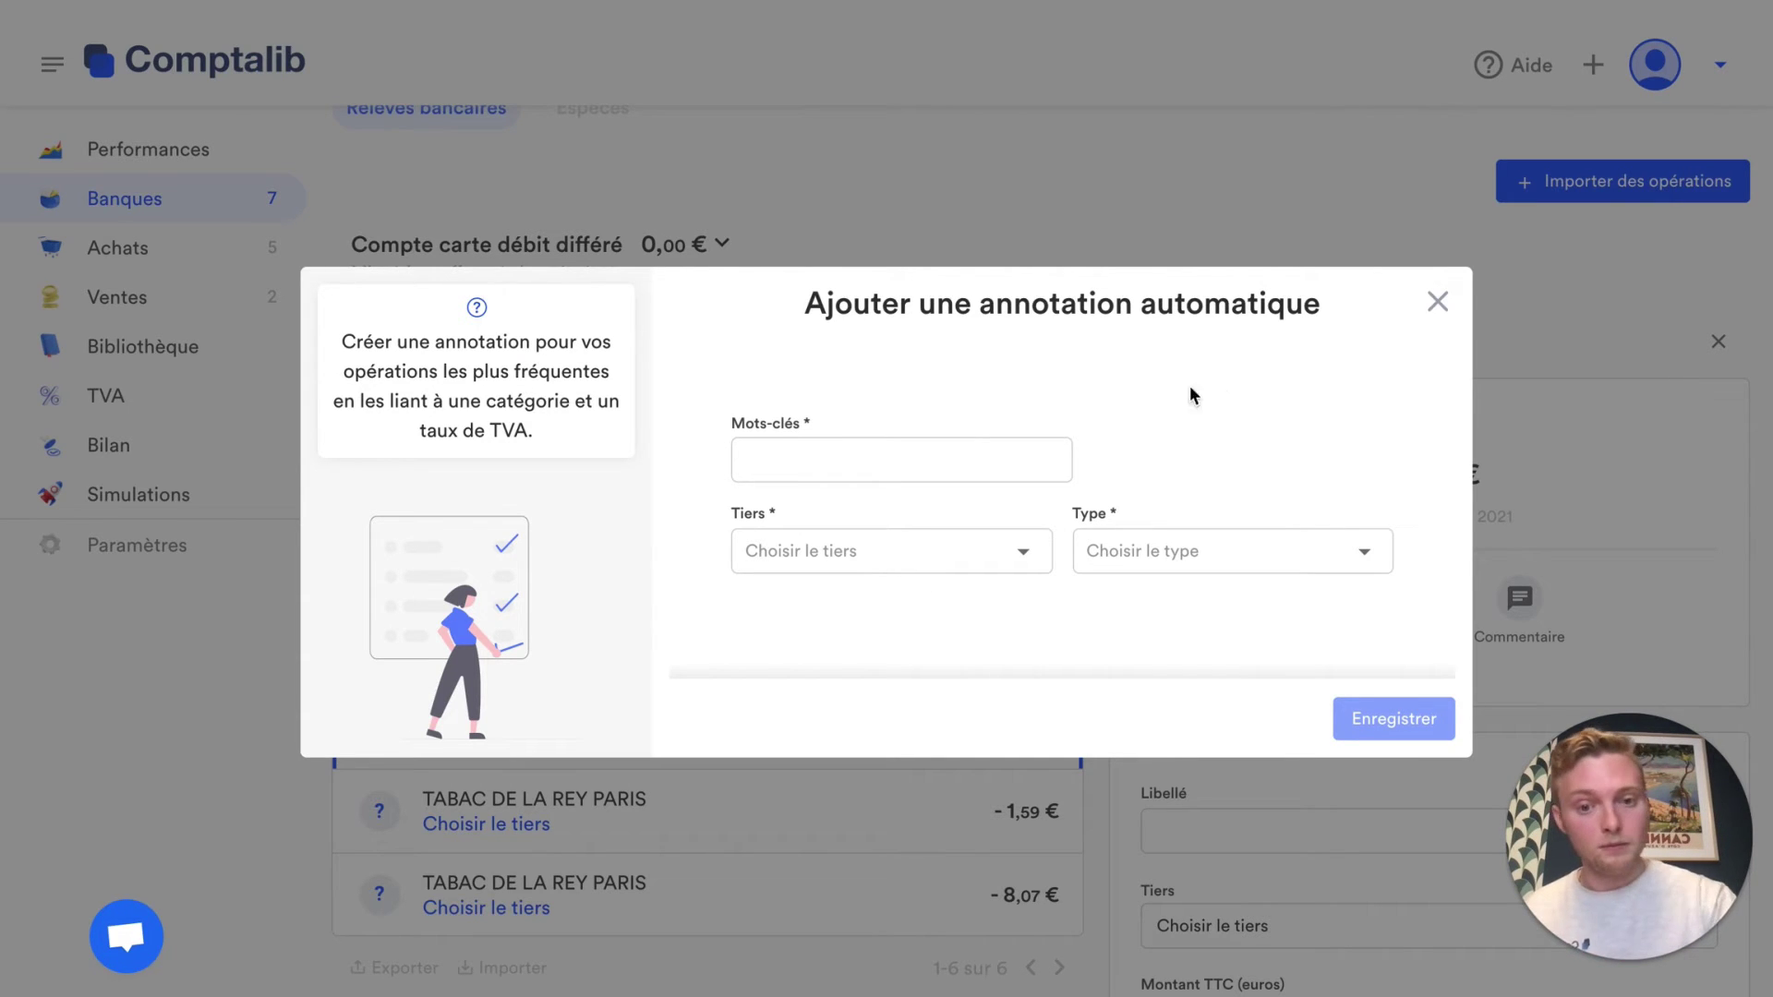
pyautogui.click(1537, 554)
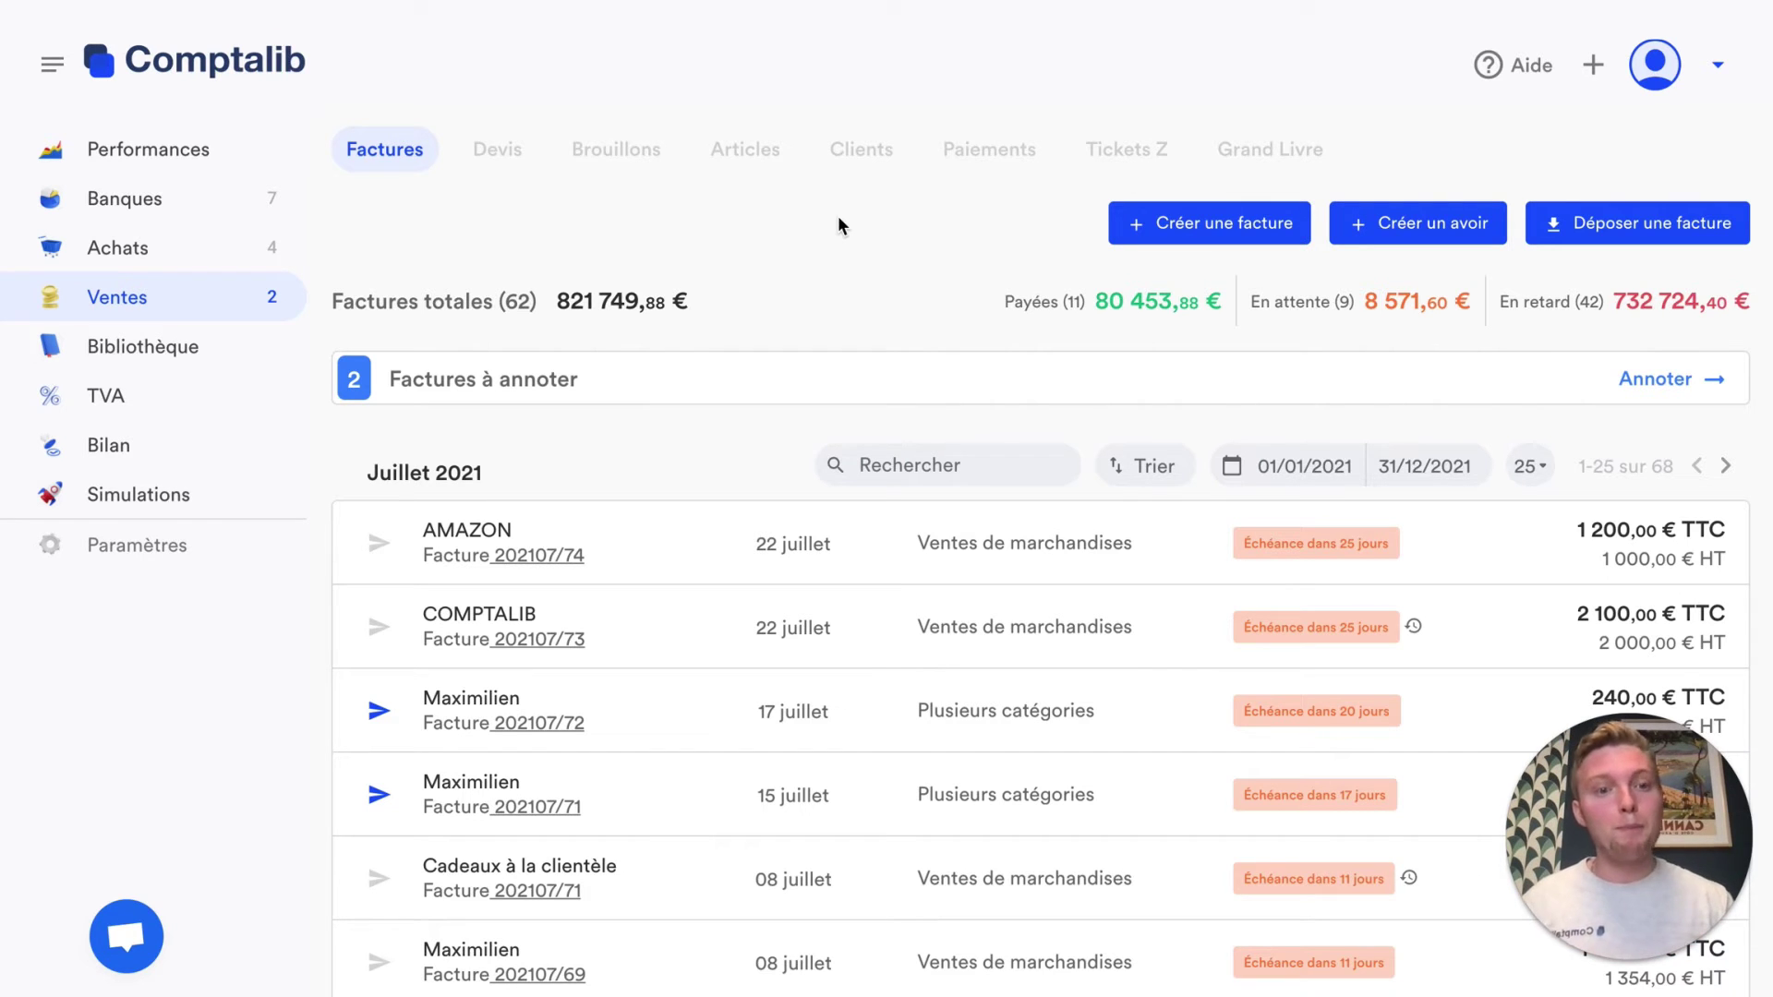
# Examine the upload form for sales invoices and close it without importing a file
pyautogui.click(1589, 236)
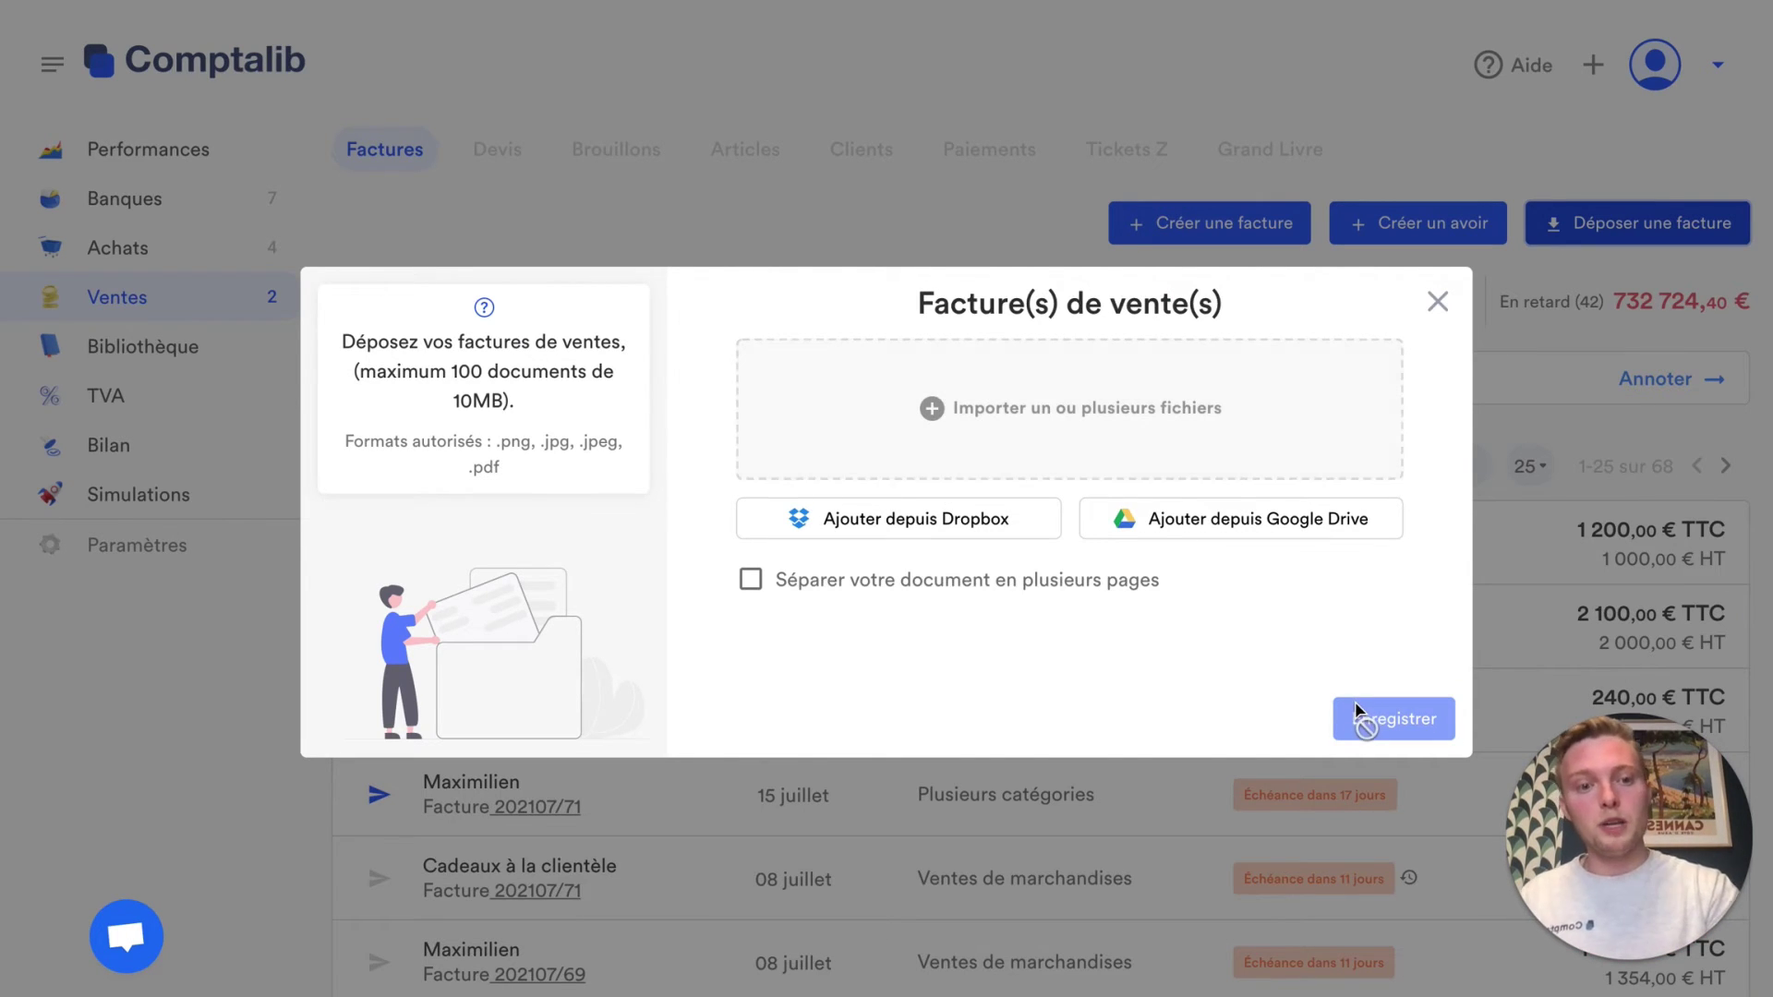
pyautogui.click(1437, 303)
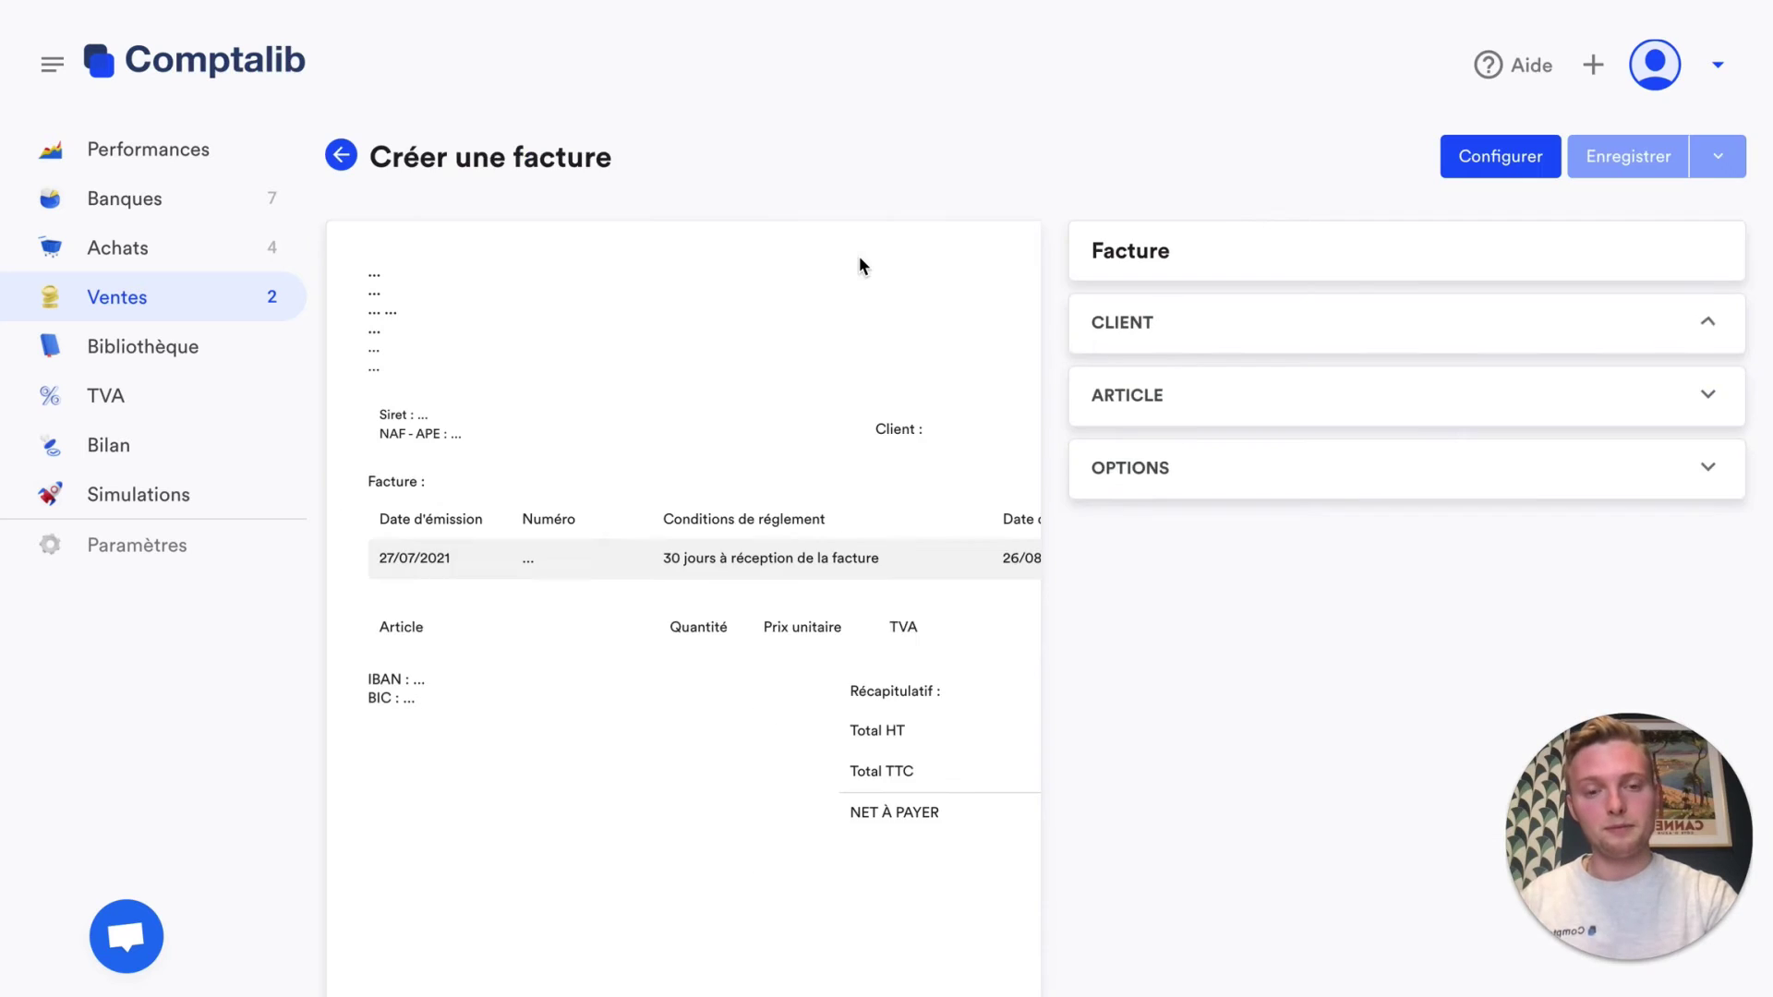
# Open the sales invoice configuration and examine its card payment link, invoice style and legal notice settings
pyautogui.click(1478, 163)
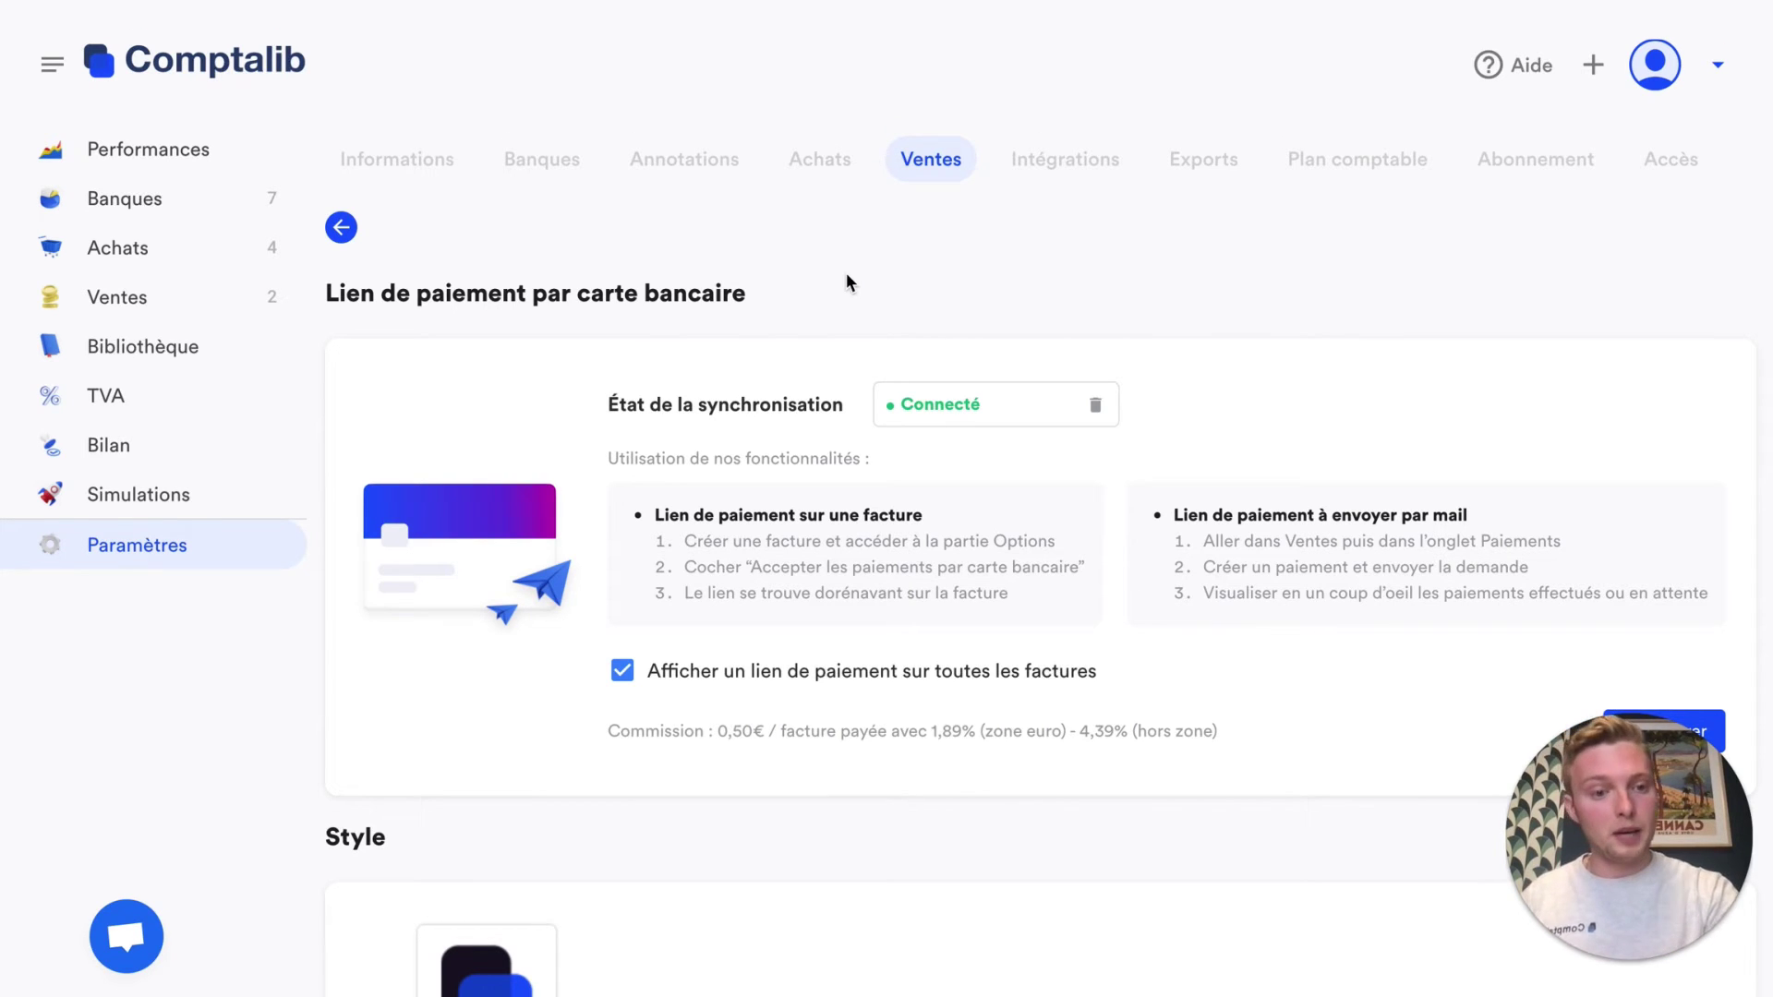
pyautogui.scroll(-1, 847, 275)
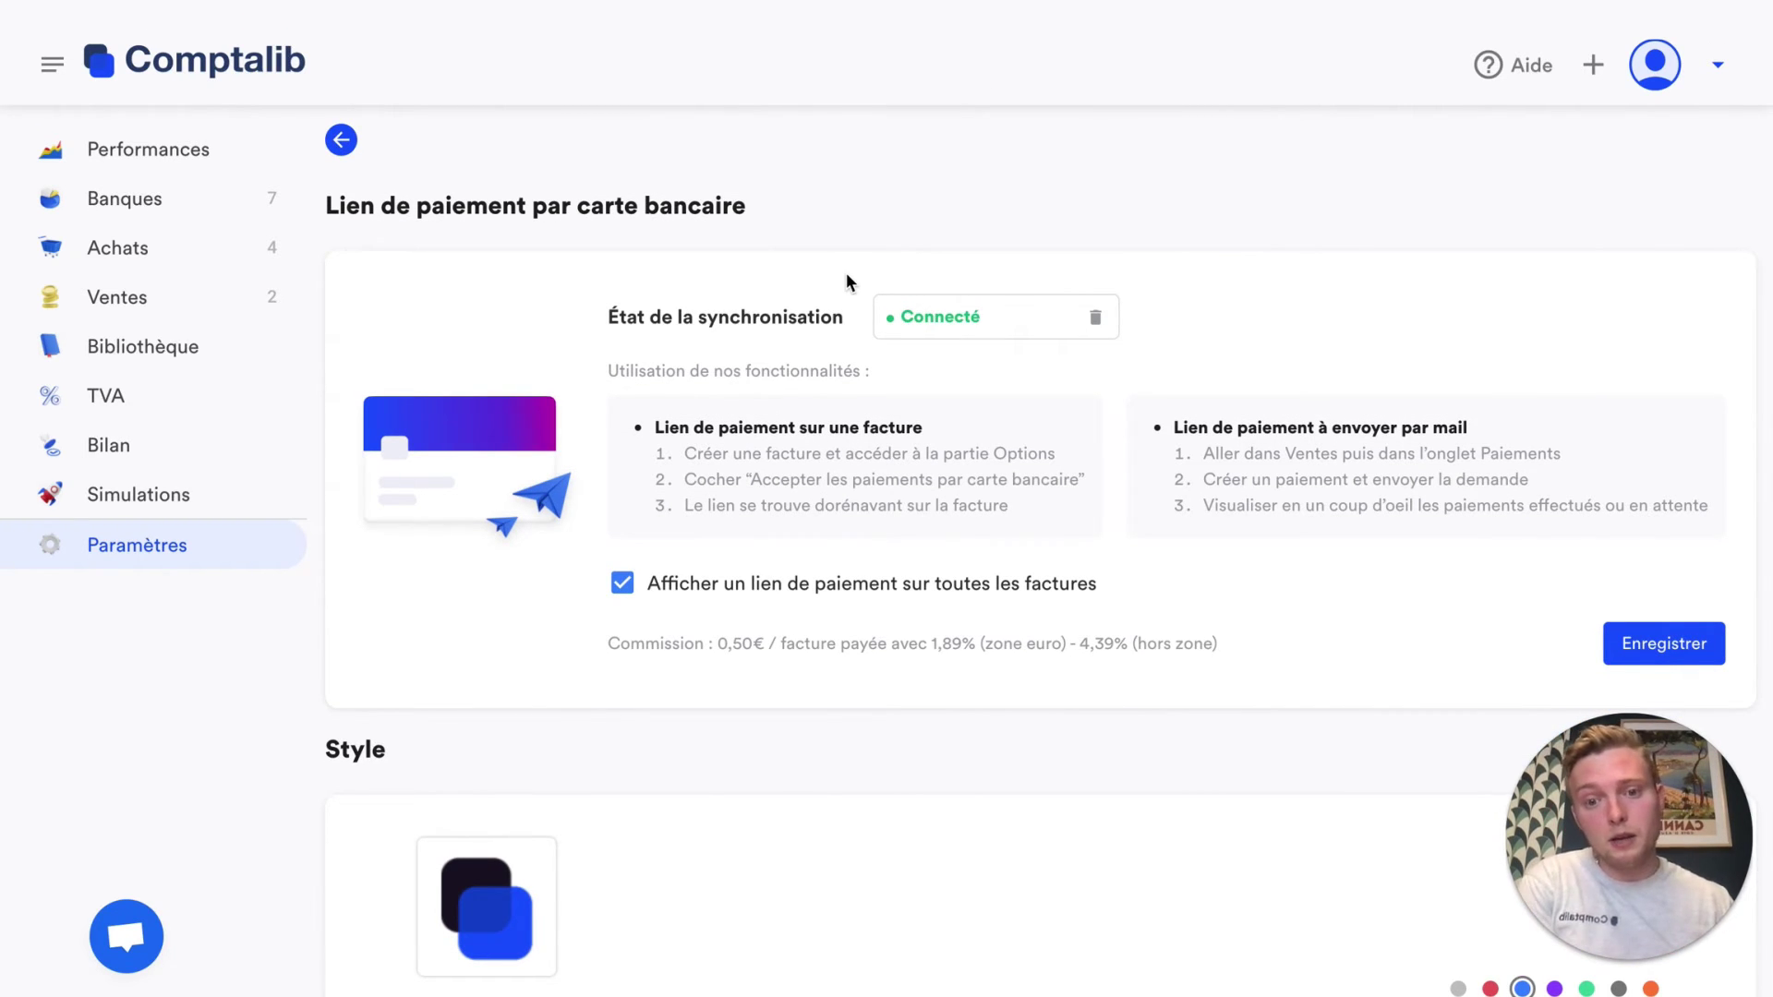
pyautogui.scroll(-2, 846, 281)
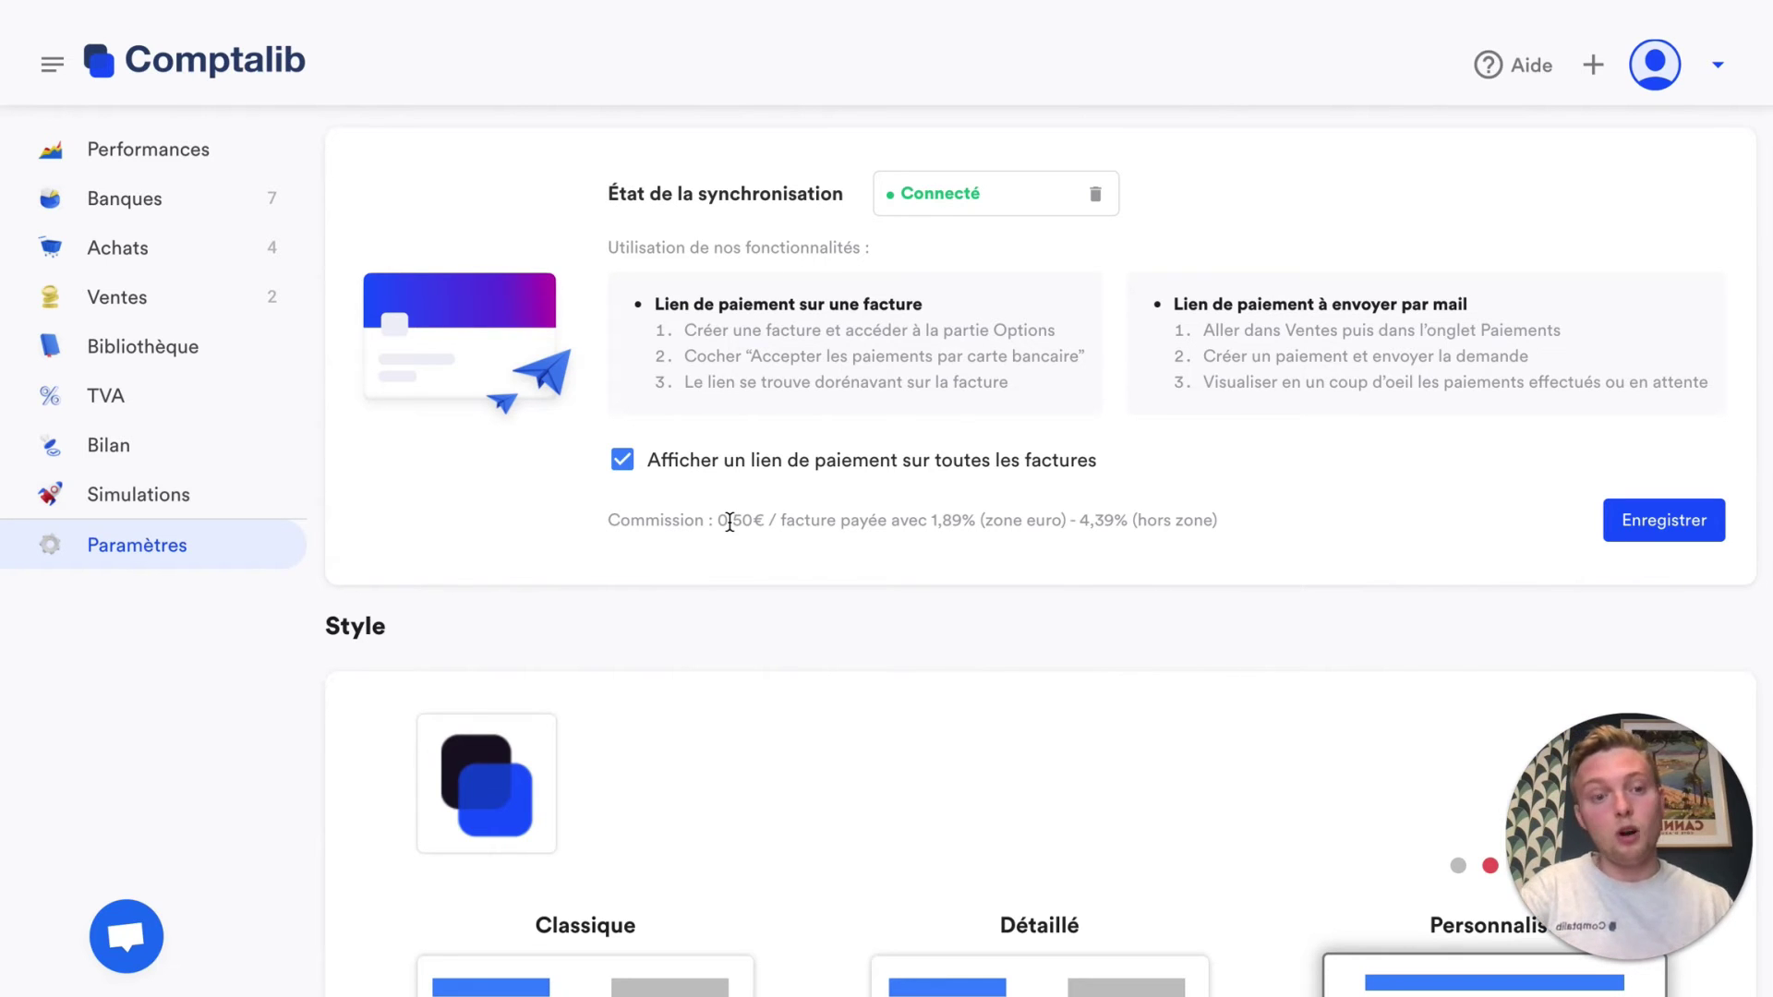
pyautogui.scroll(-3, 729, 522)
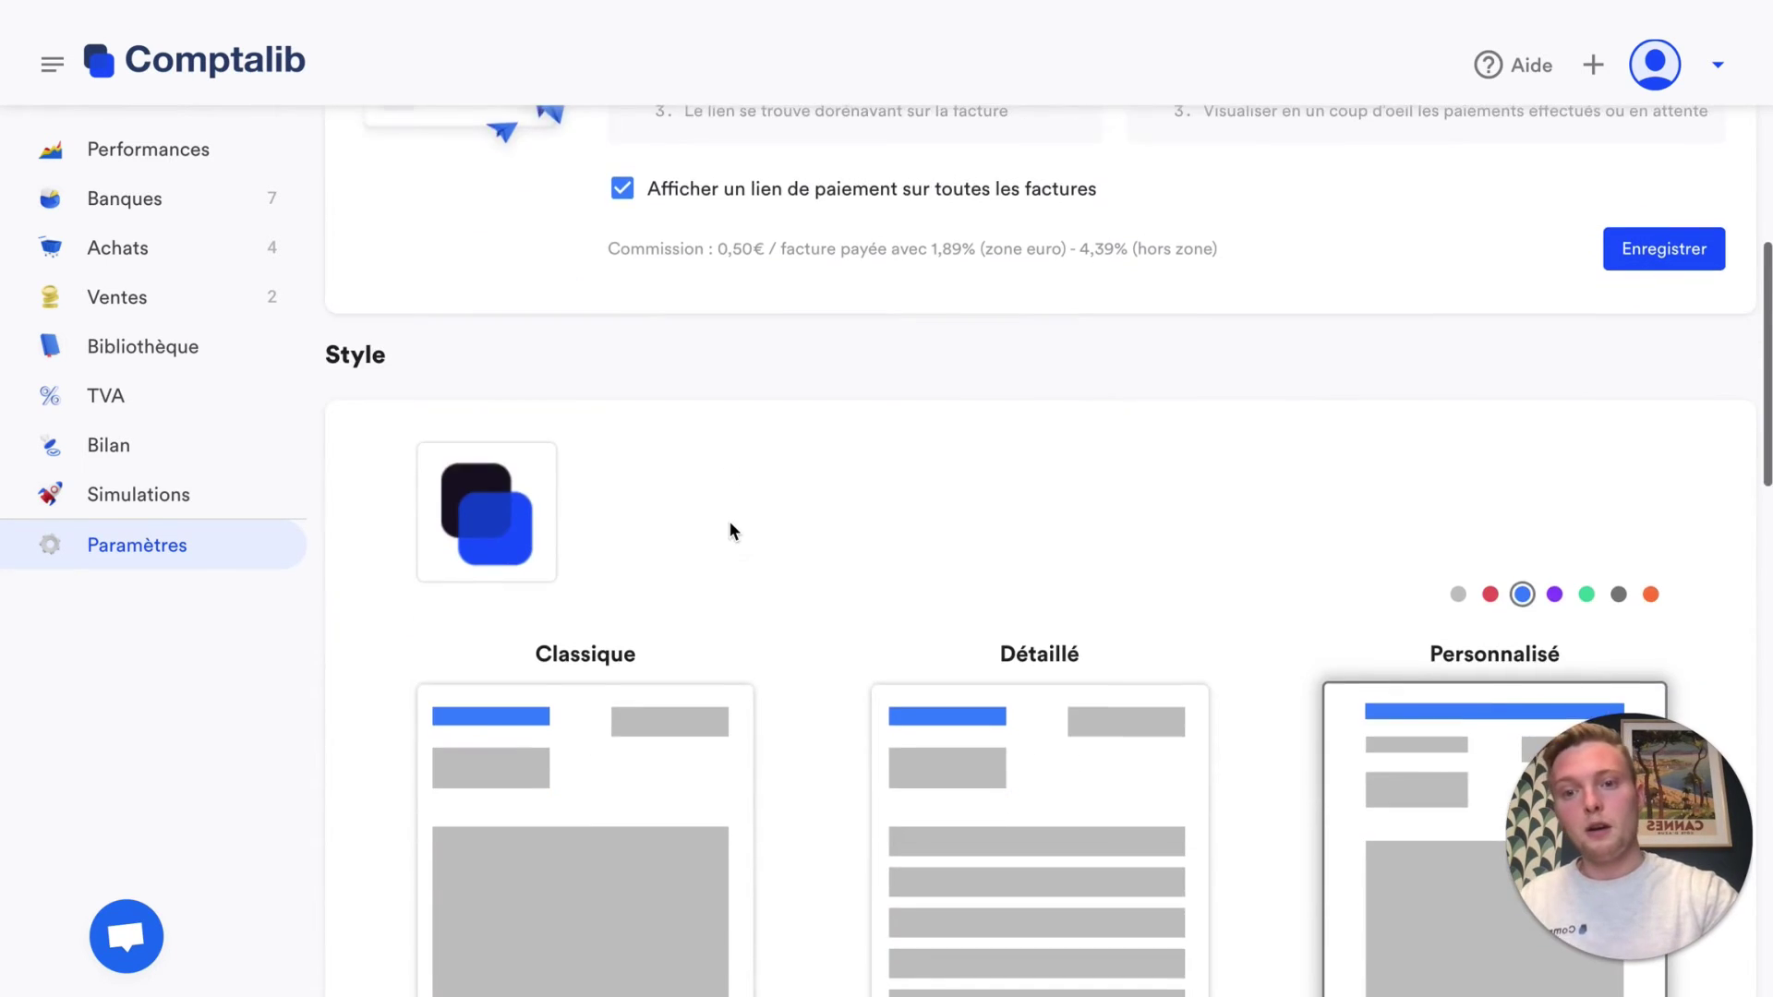
pyautogui.scroll(-2, 730, 530)
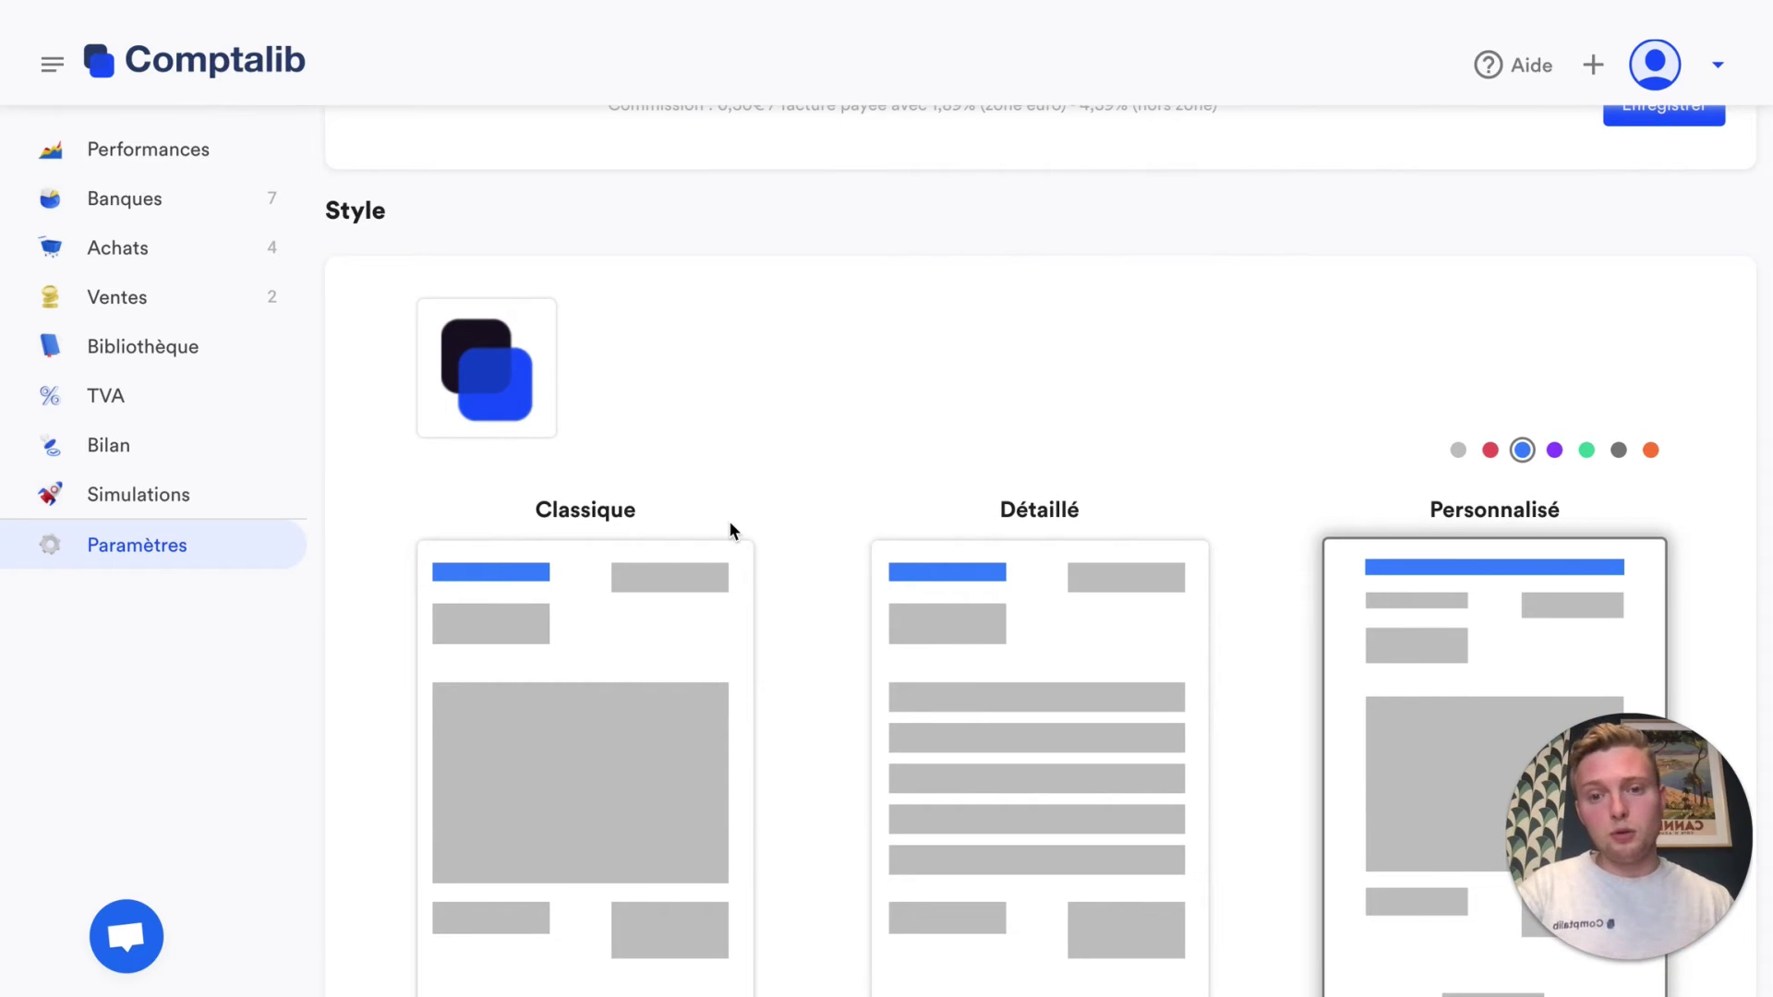
pyautogui.scroll(-1, 730, 525)
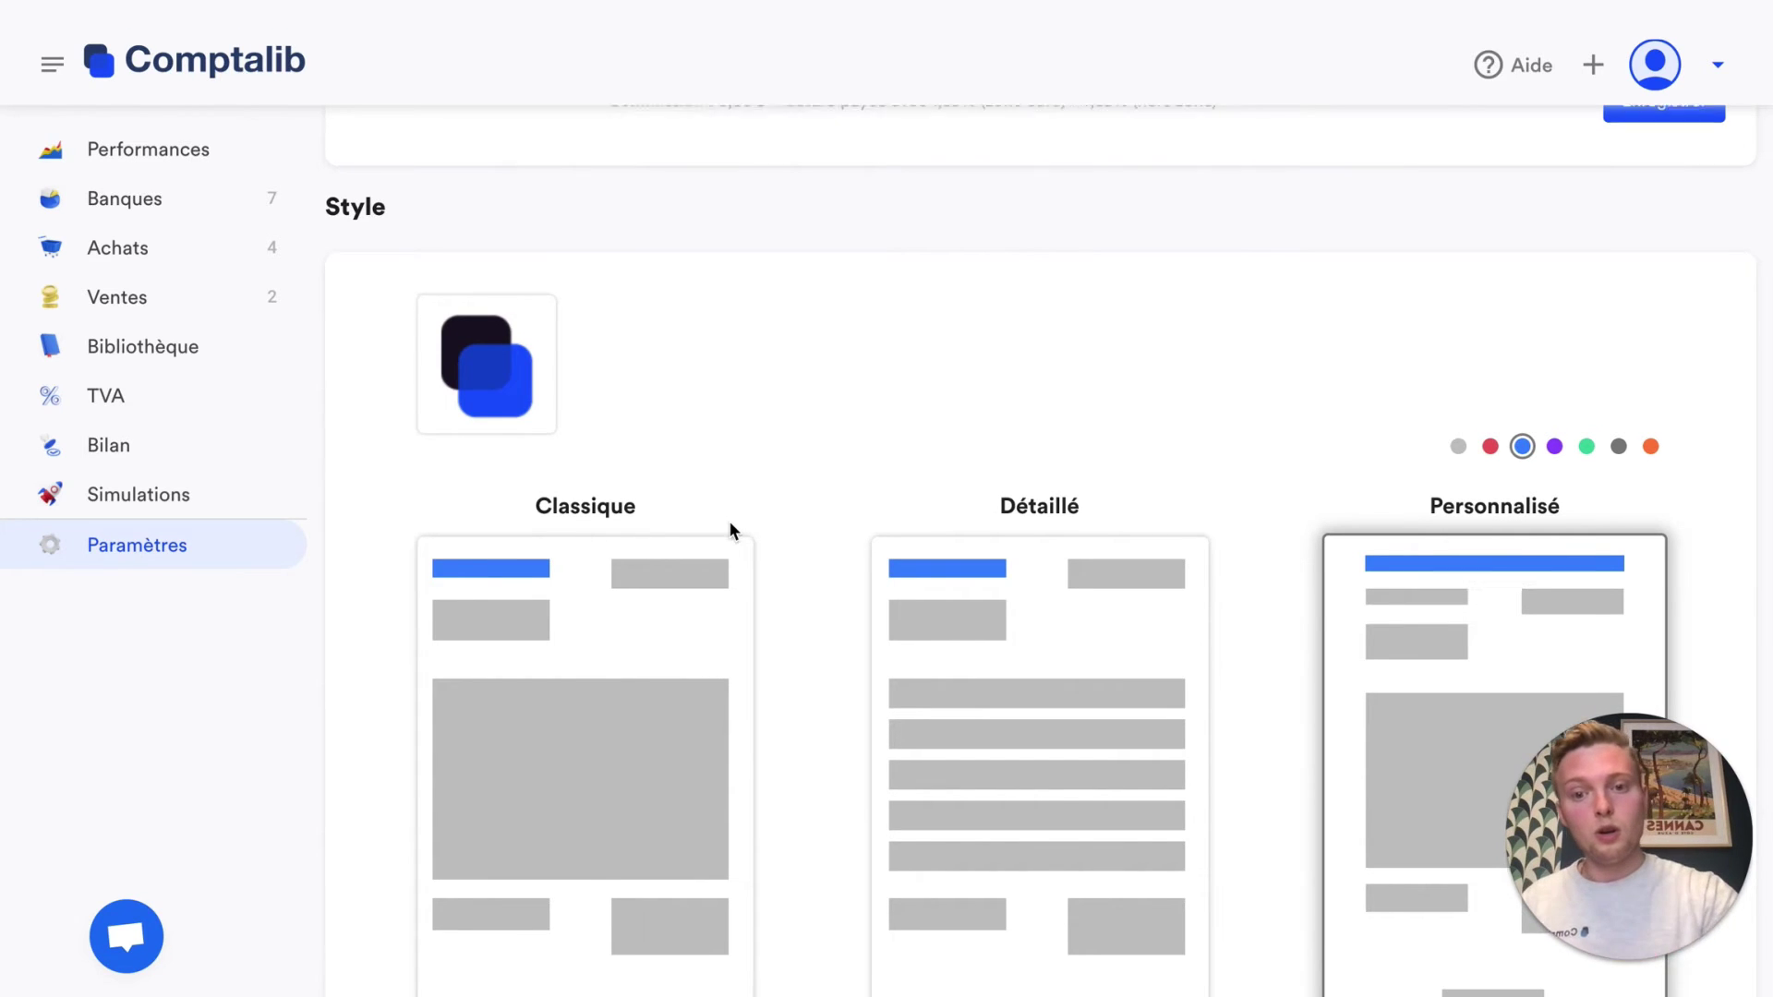
pyautogui.scroll(-2, 730, 531)
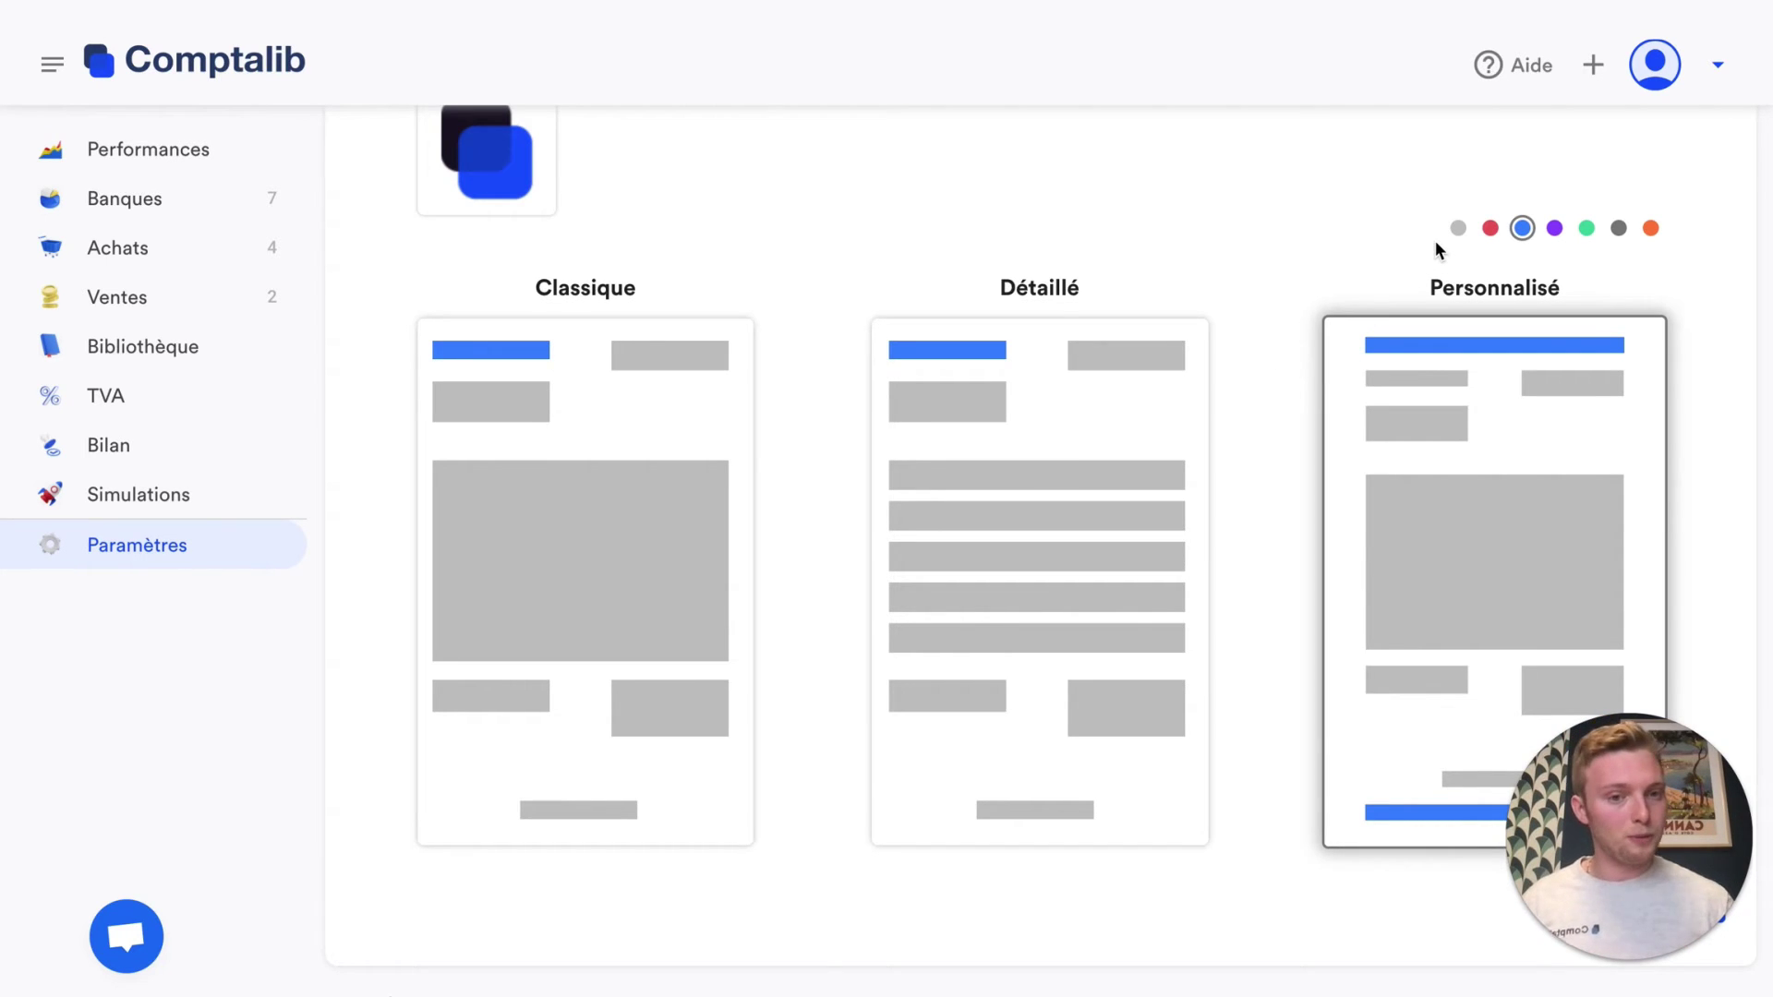
pyautogui.scroll(-3, 1437, 249)
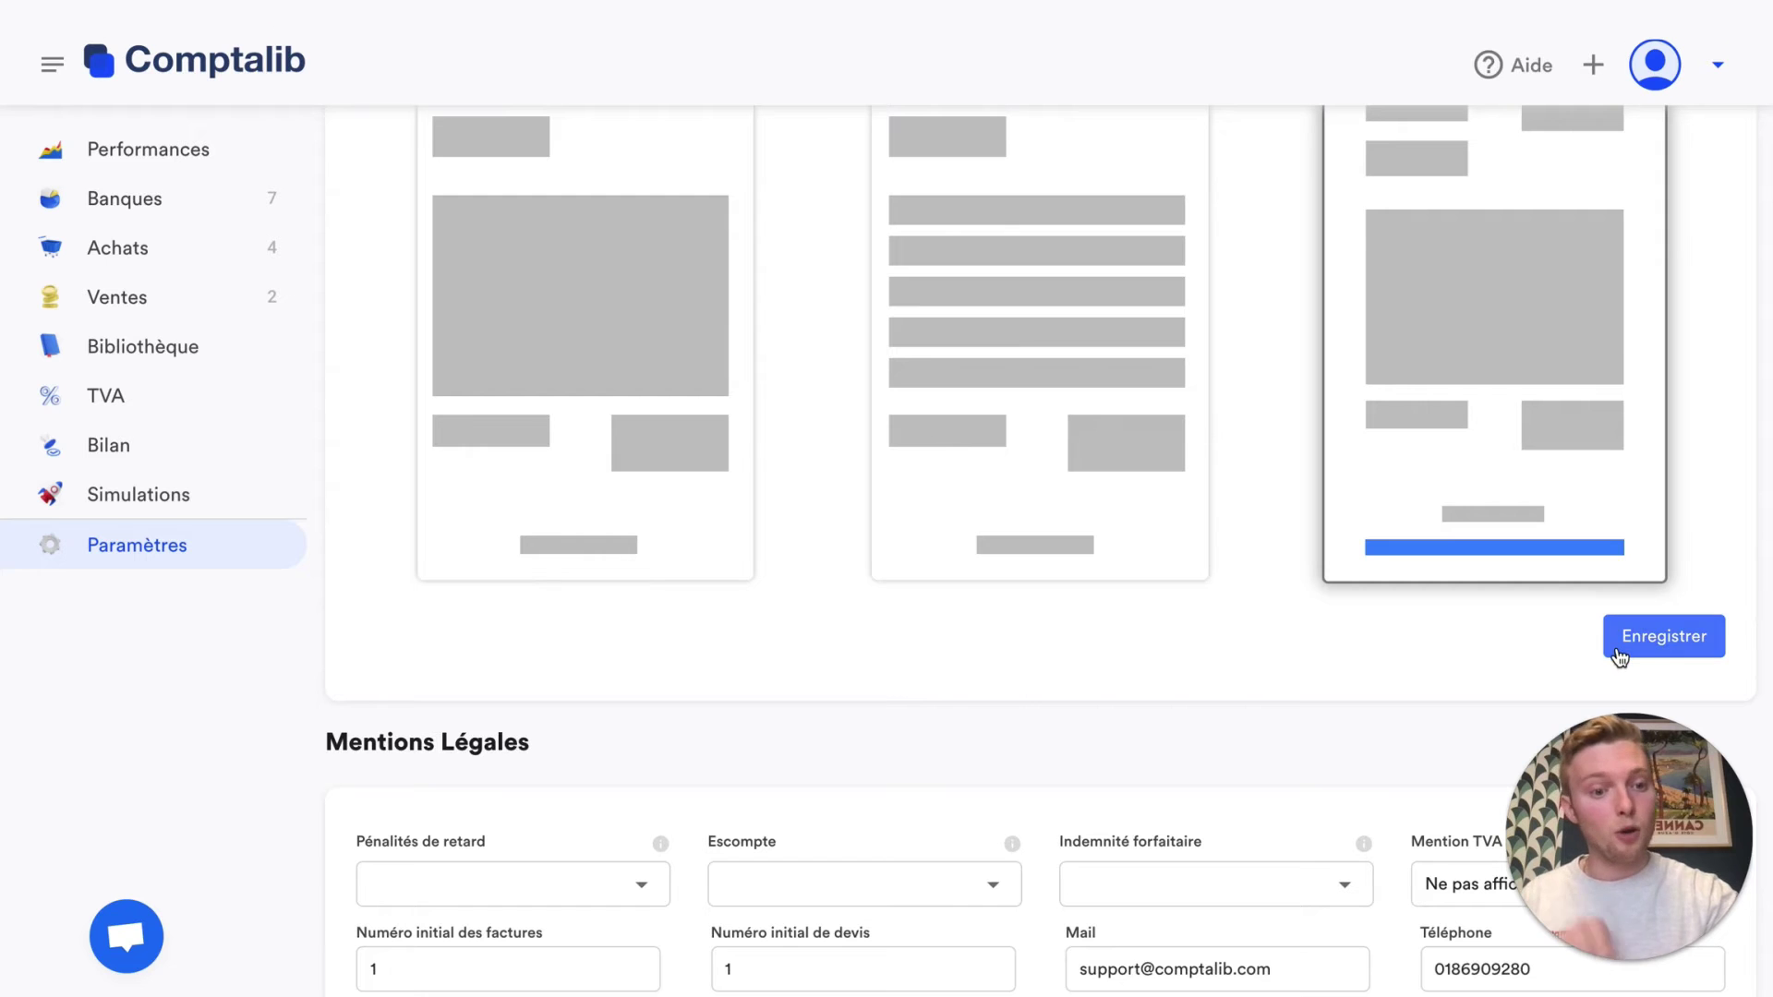
# Review and save the invoice legal notices, and examine the bank information and general terms of sale (CGV) sections
pyautogui.scroll(-5, 1238, 679)
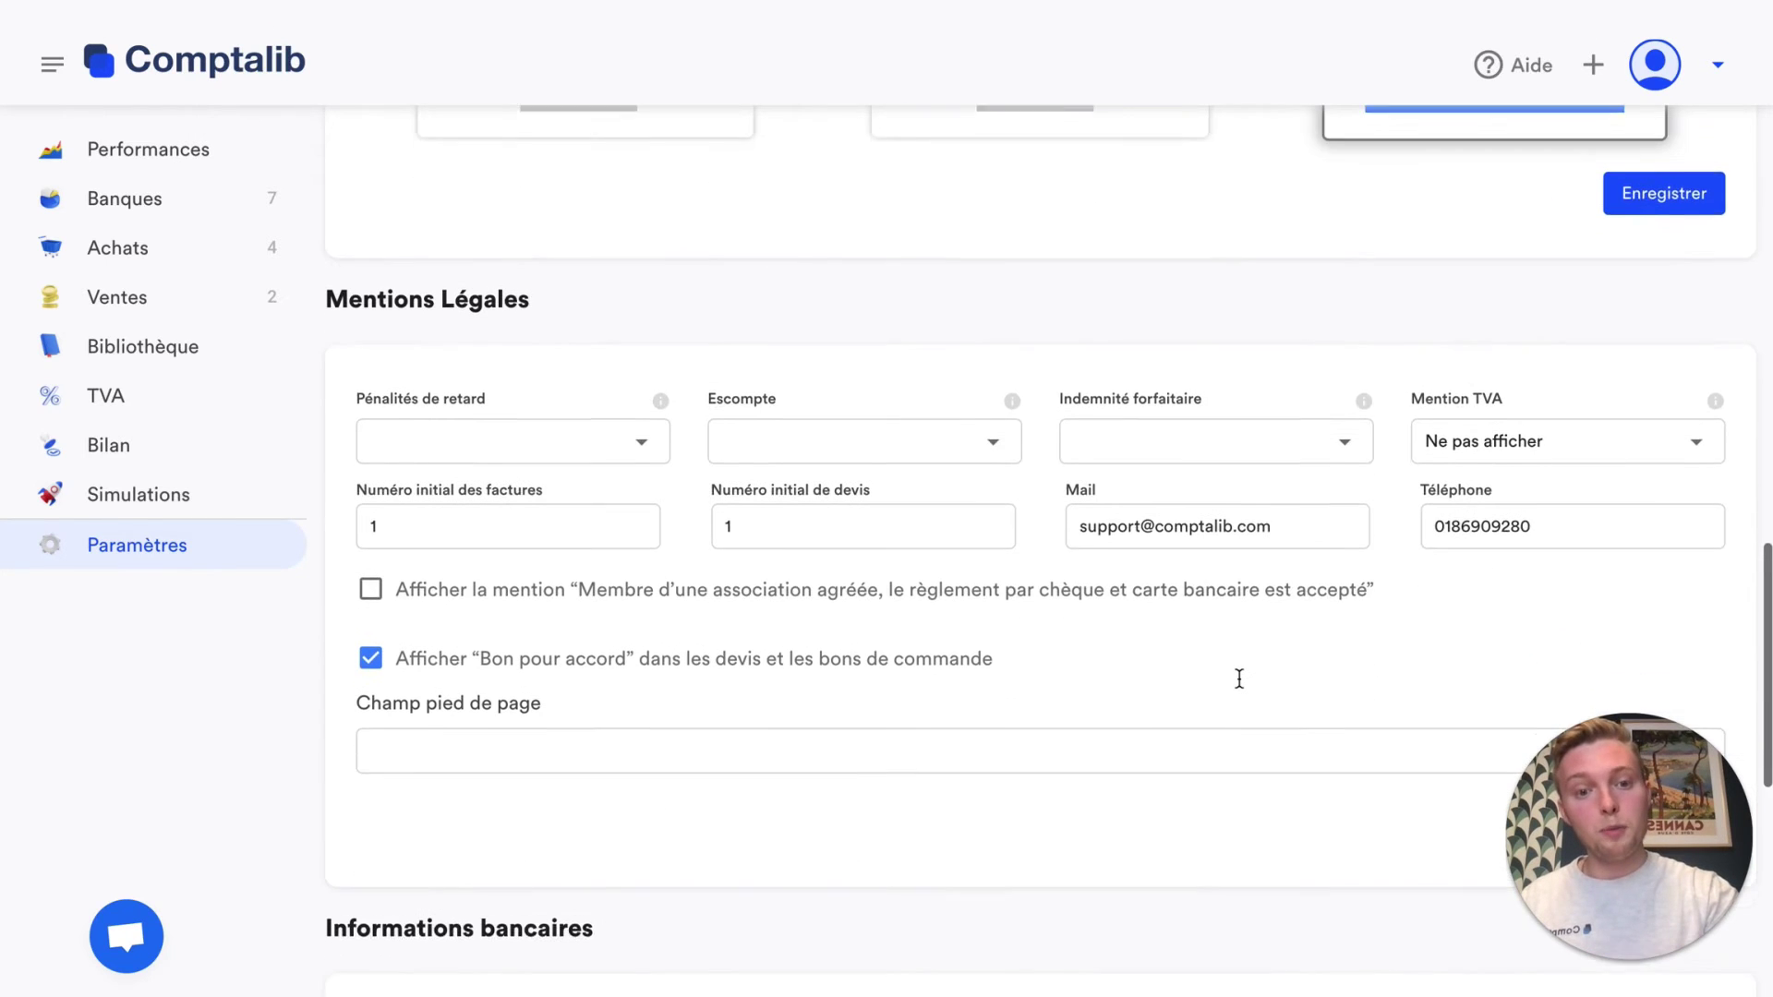
pyautogui.scroll(-1, 1239, 679)
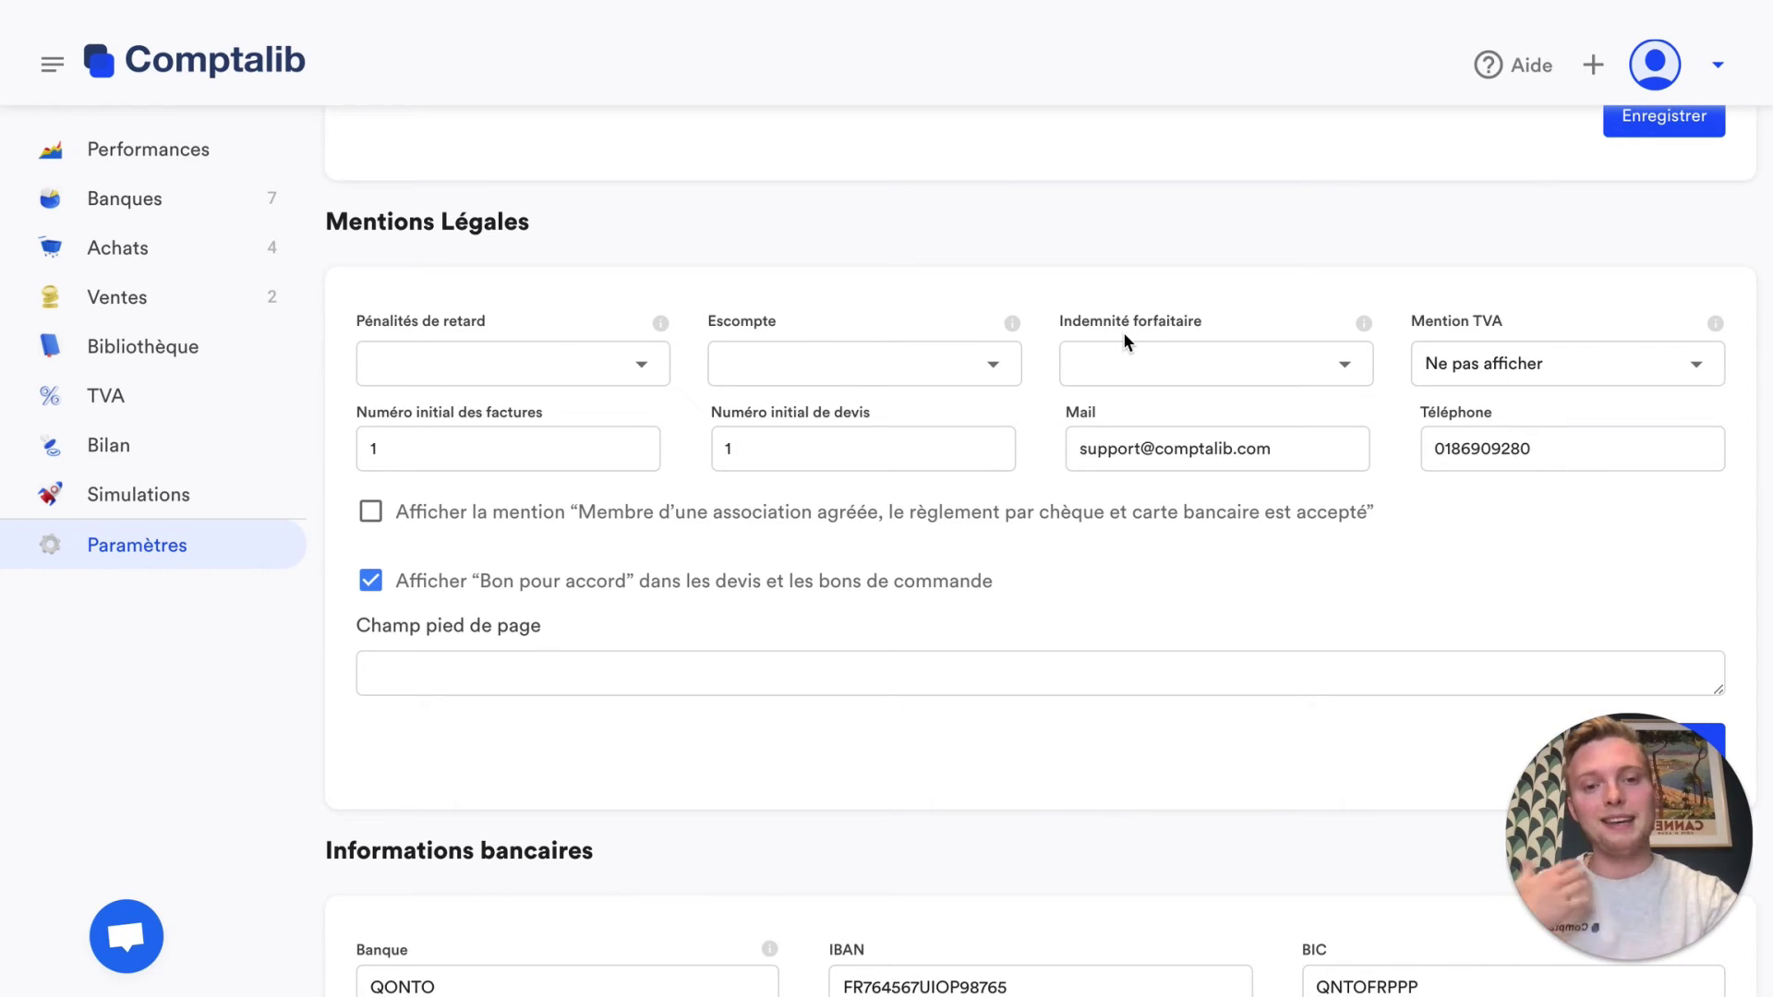
pyautogui.scroll(-3, 1228, 476)
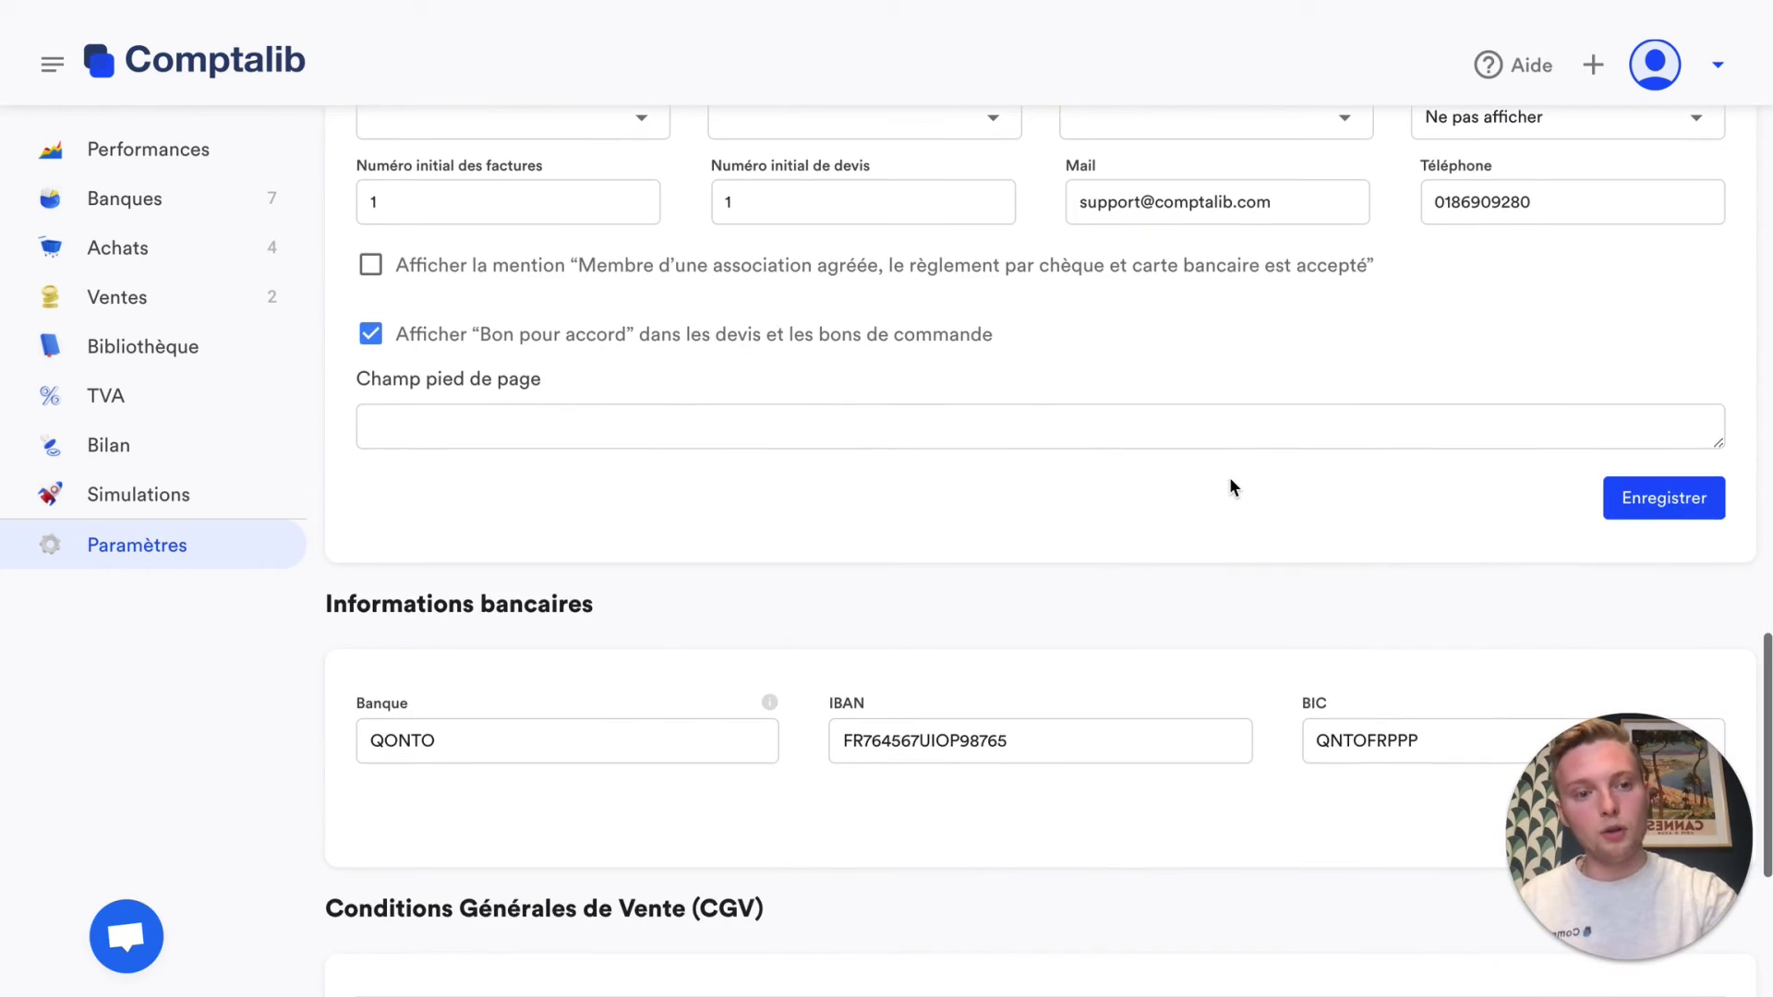
pyautogui.click(1658, 498)
pyautogui.scroll(-2, 1293, 467)
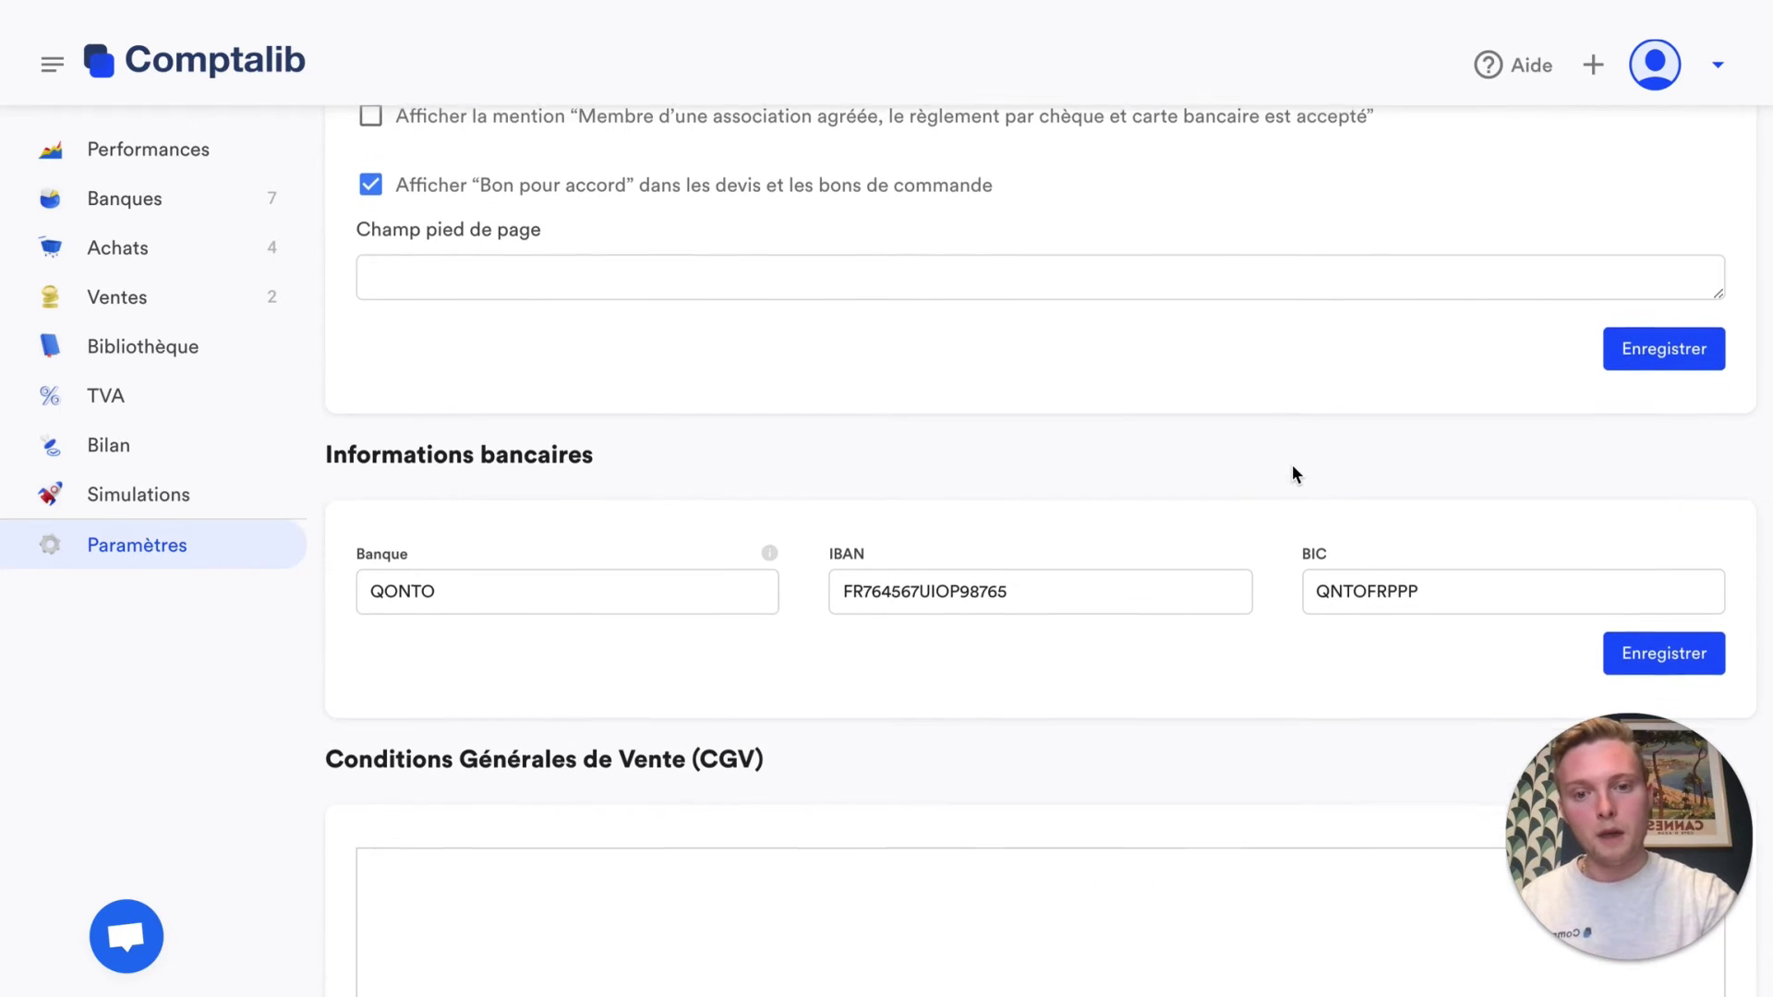
pyautogui.scroll(-2, 1293, 473)
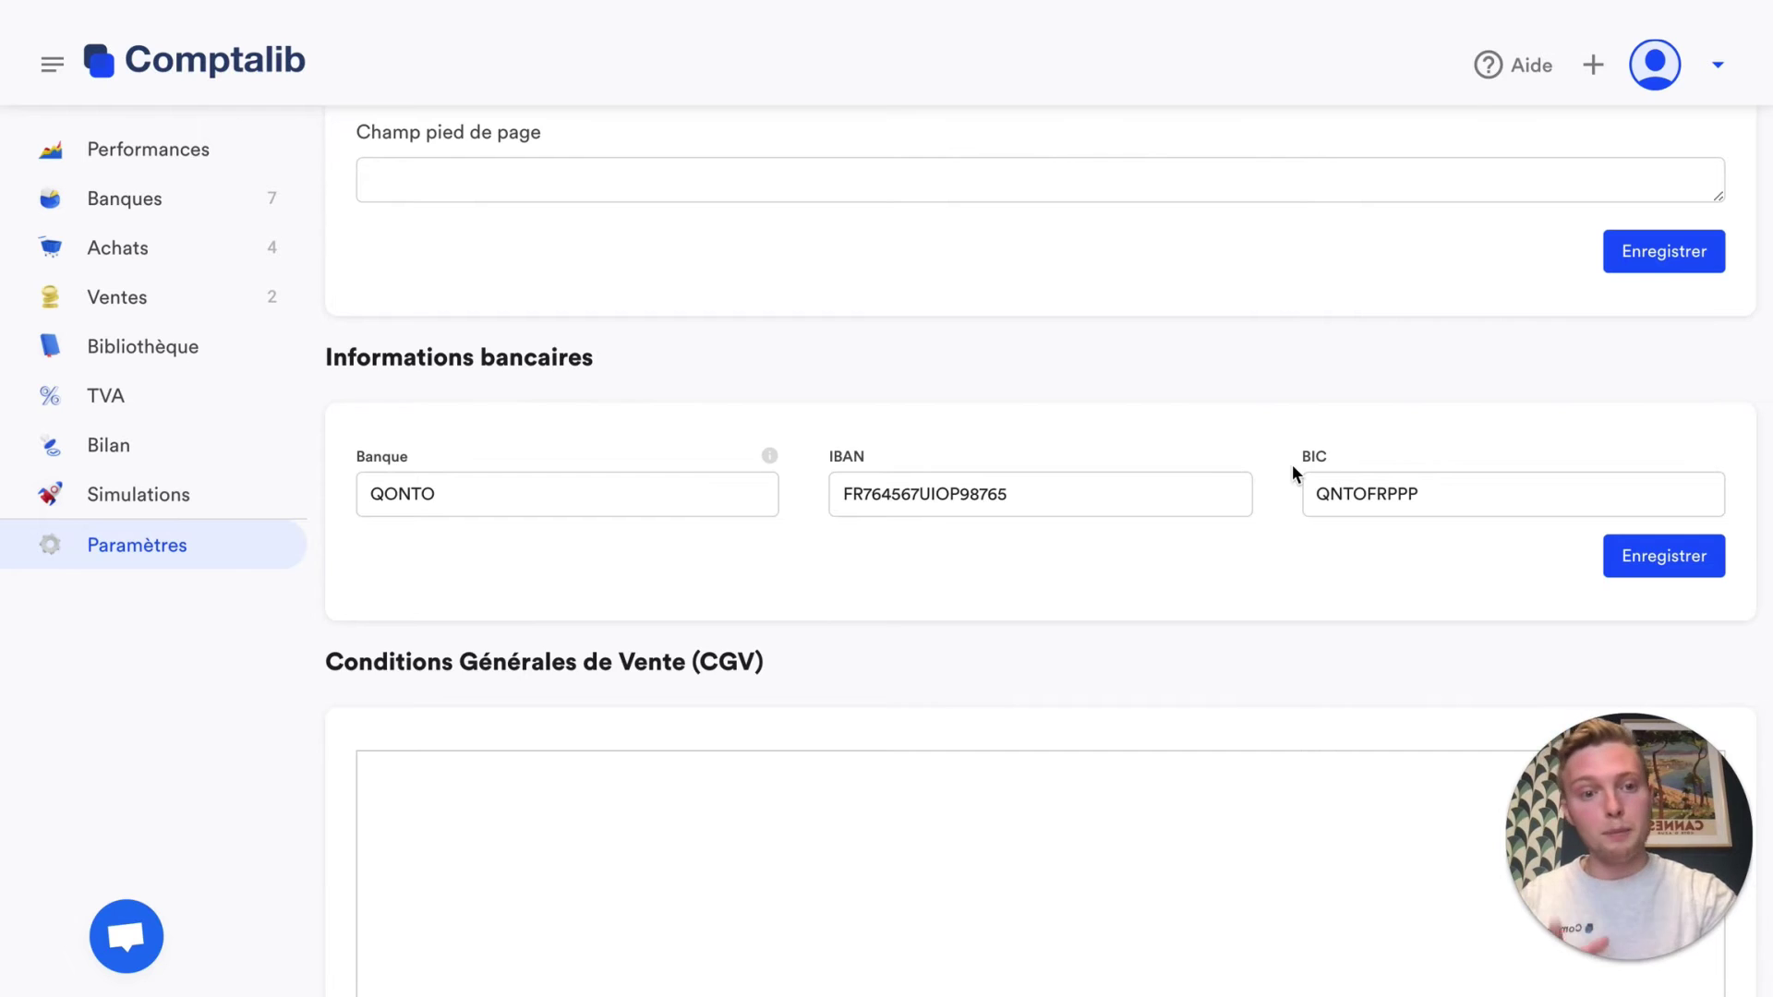
pyautogui.scroll(-3, 1293, 473)
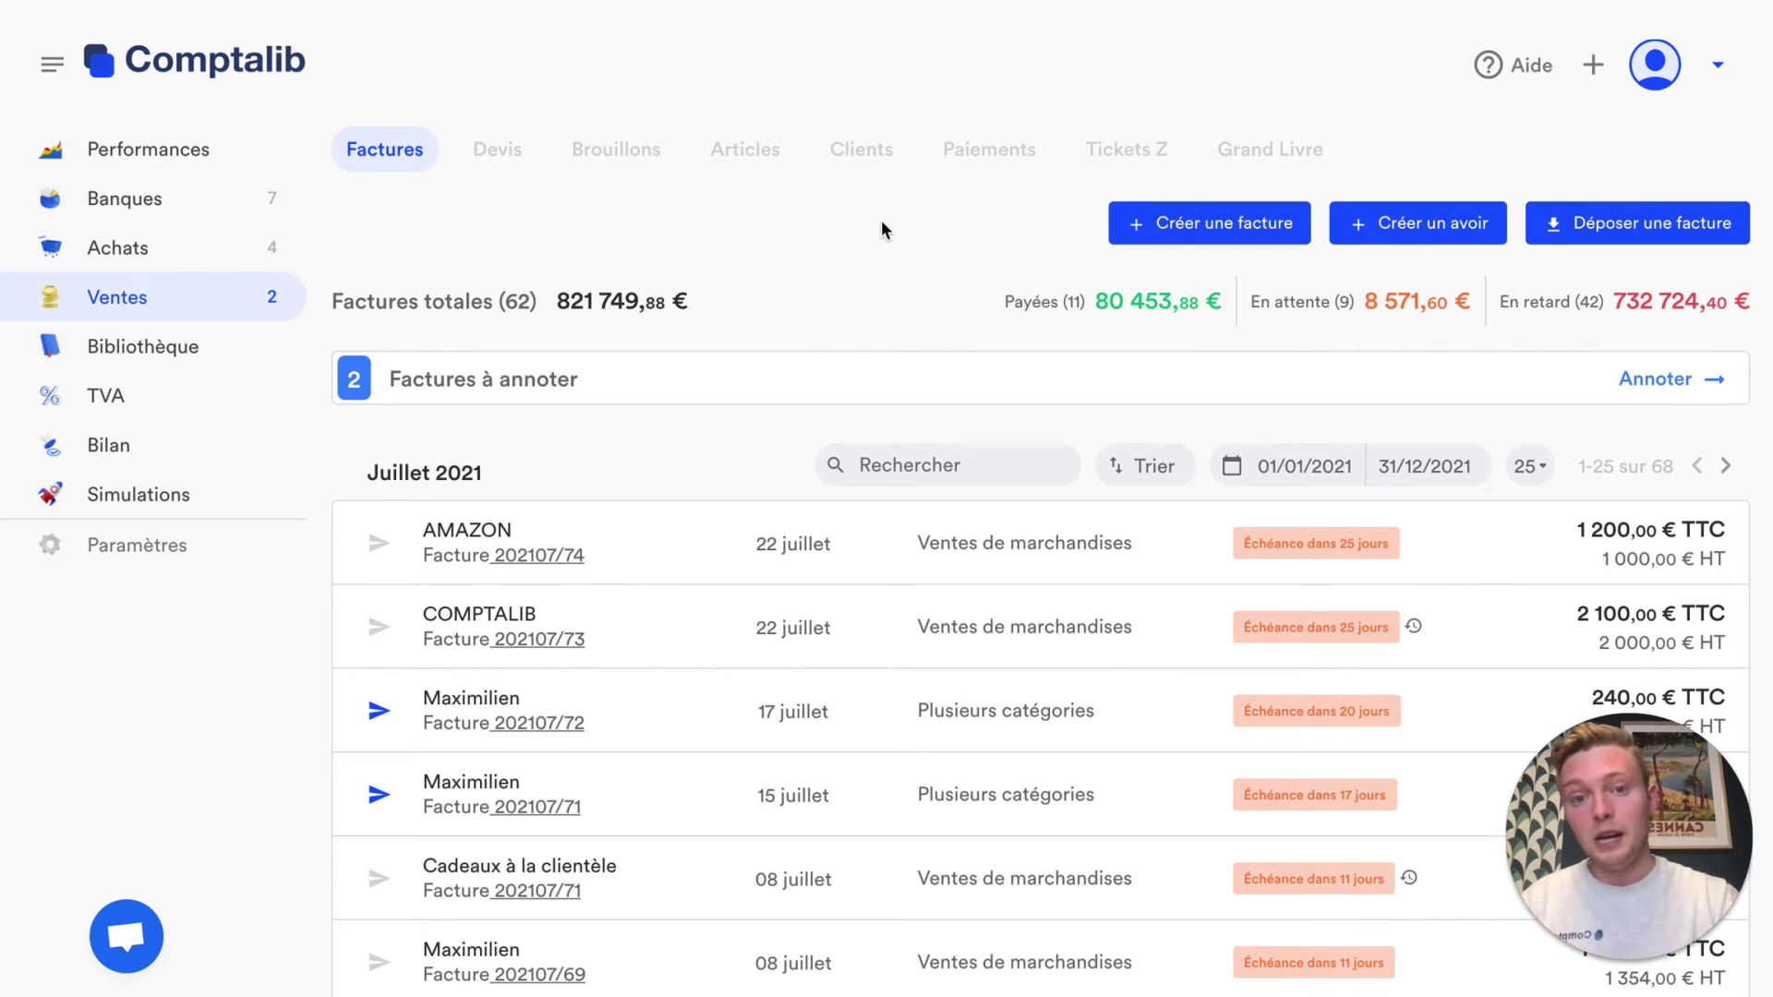
# Open the sales payments list, examine the card payment link creation form and close it without creating a link
pyautogui.click(995, 151)
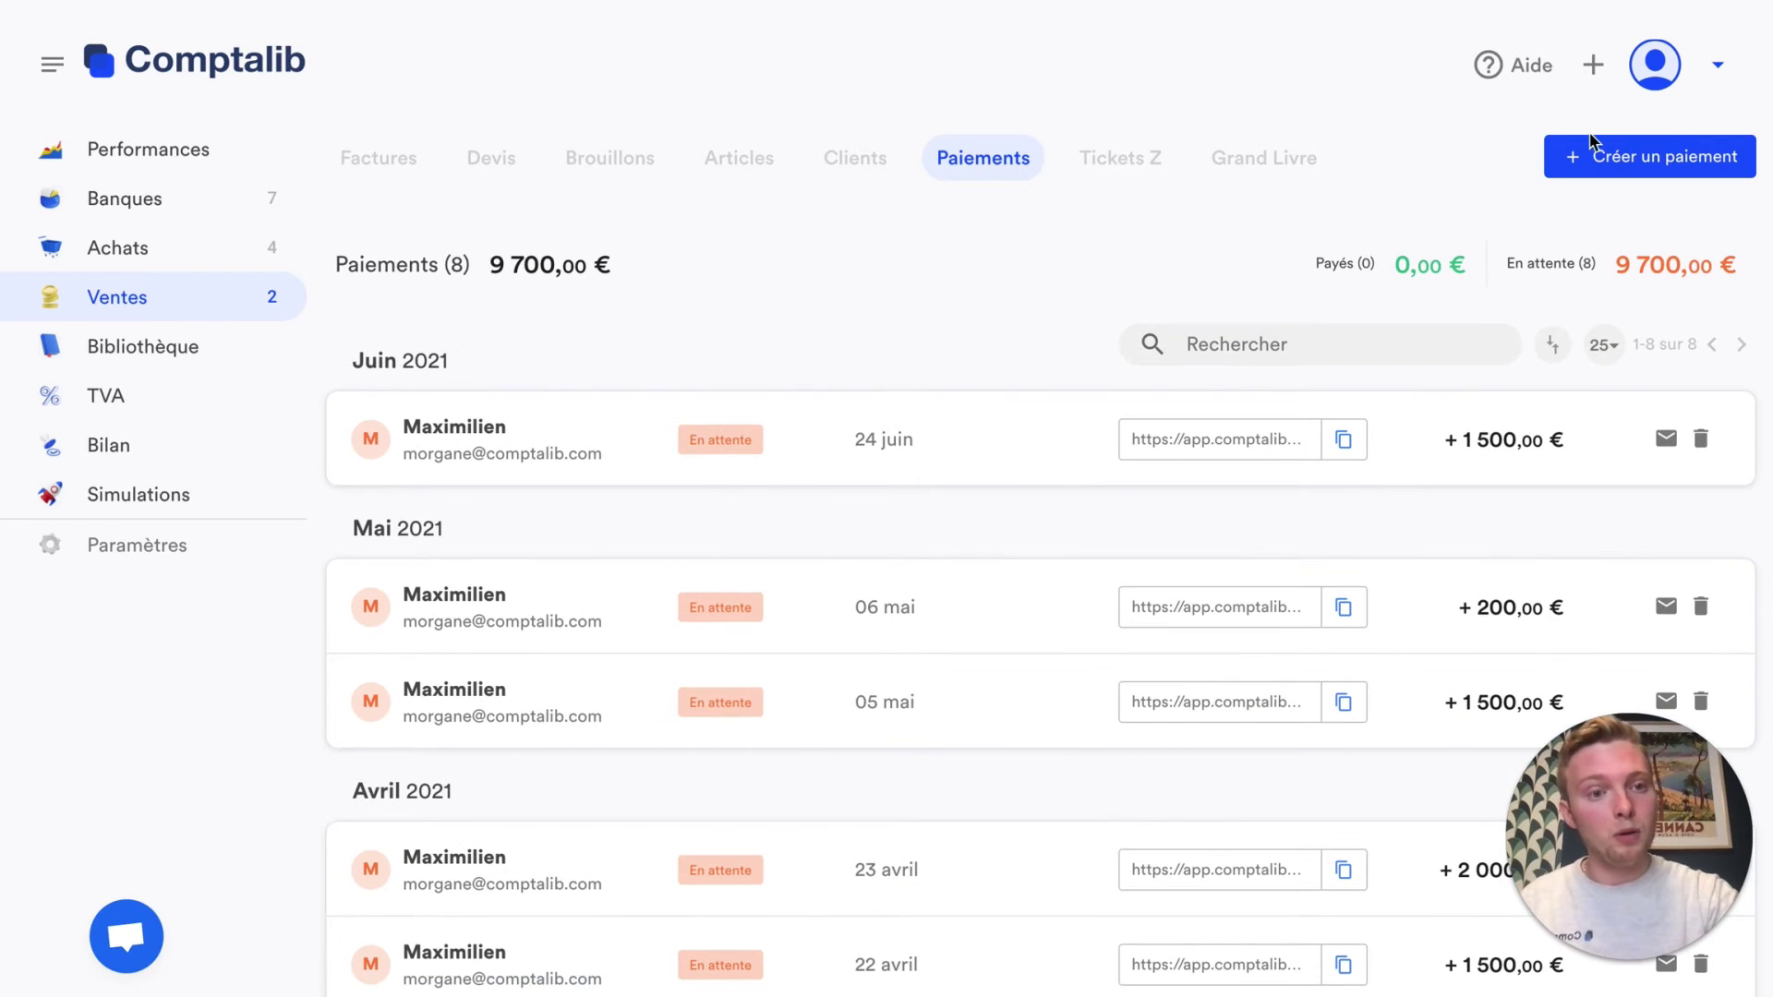
pyautogui.click(1595, 162)
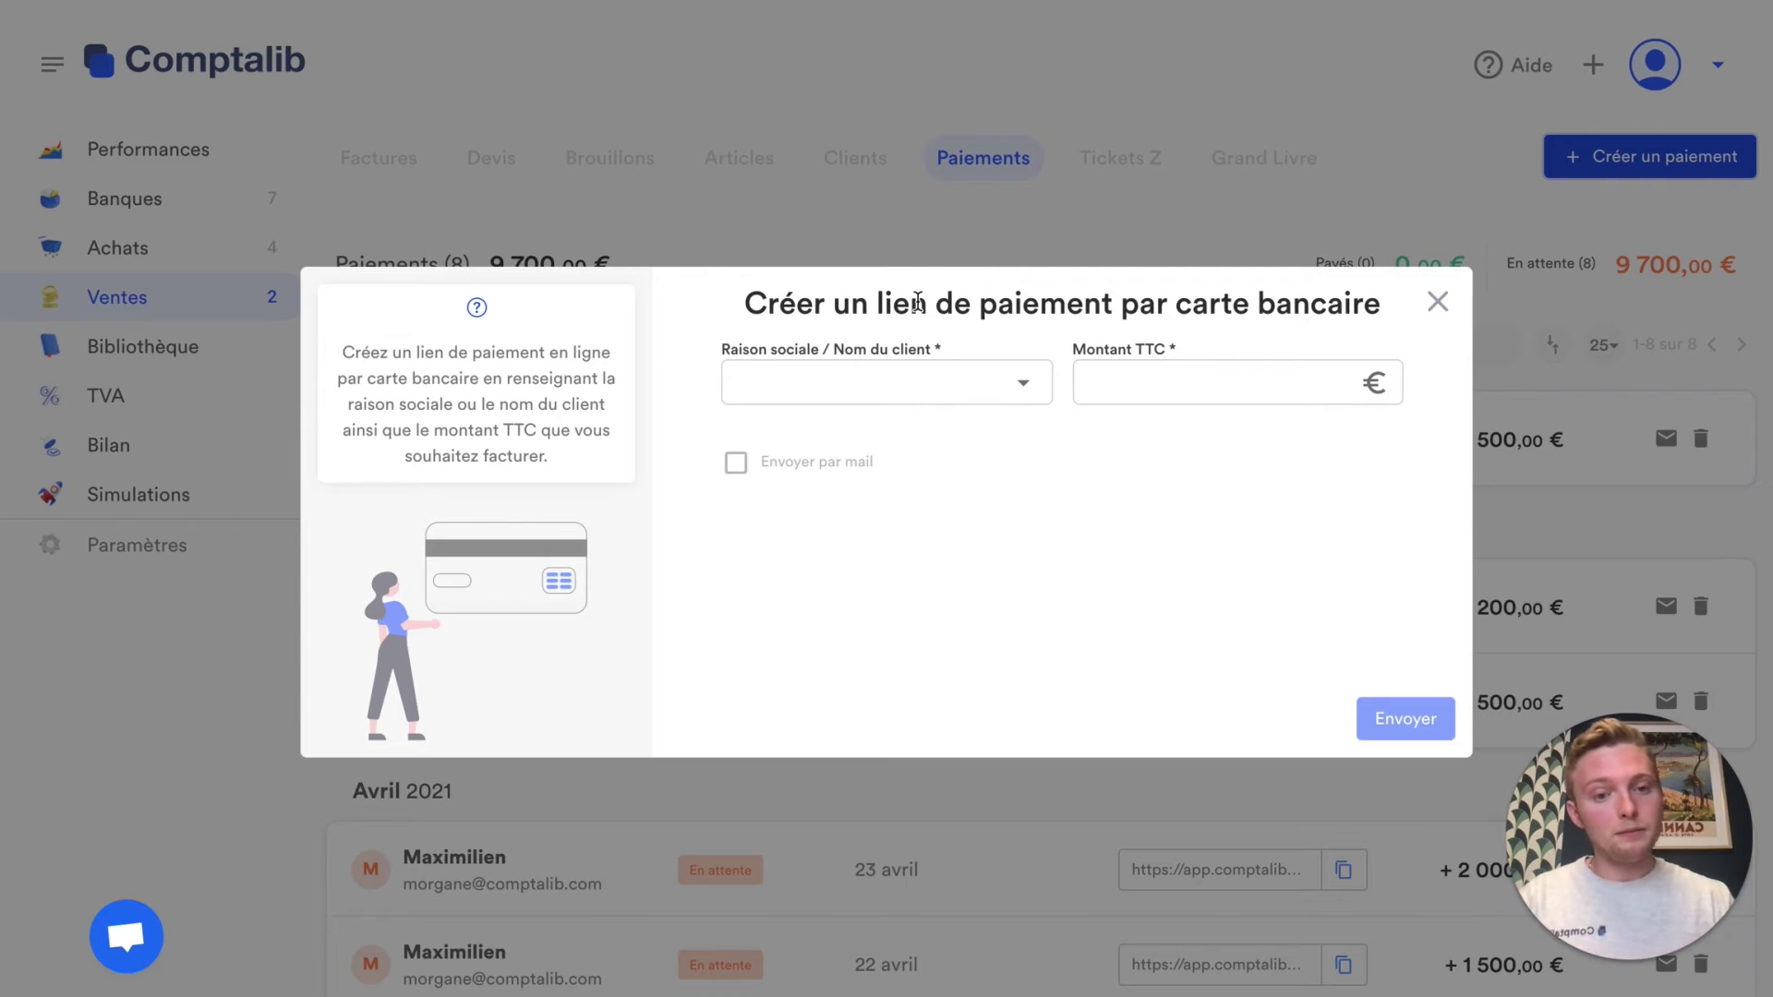
pyautogui.click(959, 231)
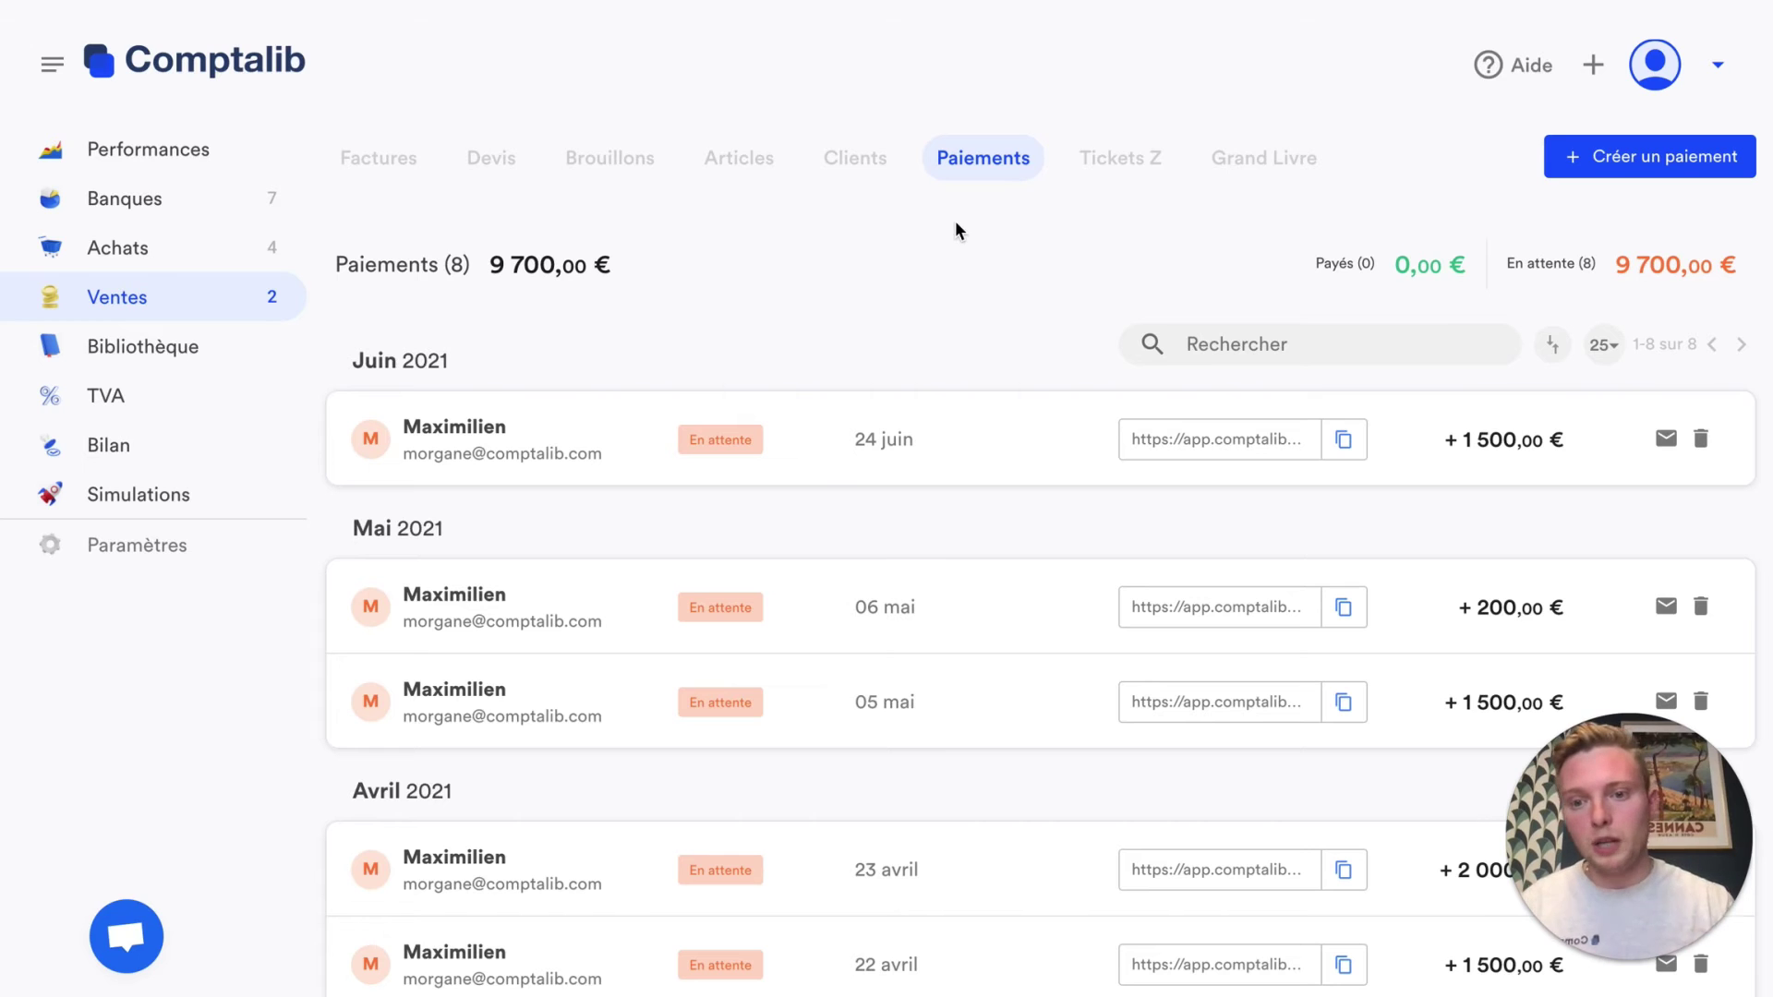
# Open the client list, examine the new client form and its CSV import option, and close it without saving
pyautogui.click(866, 167)
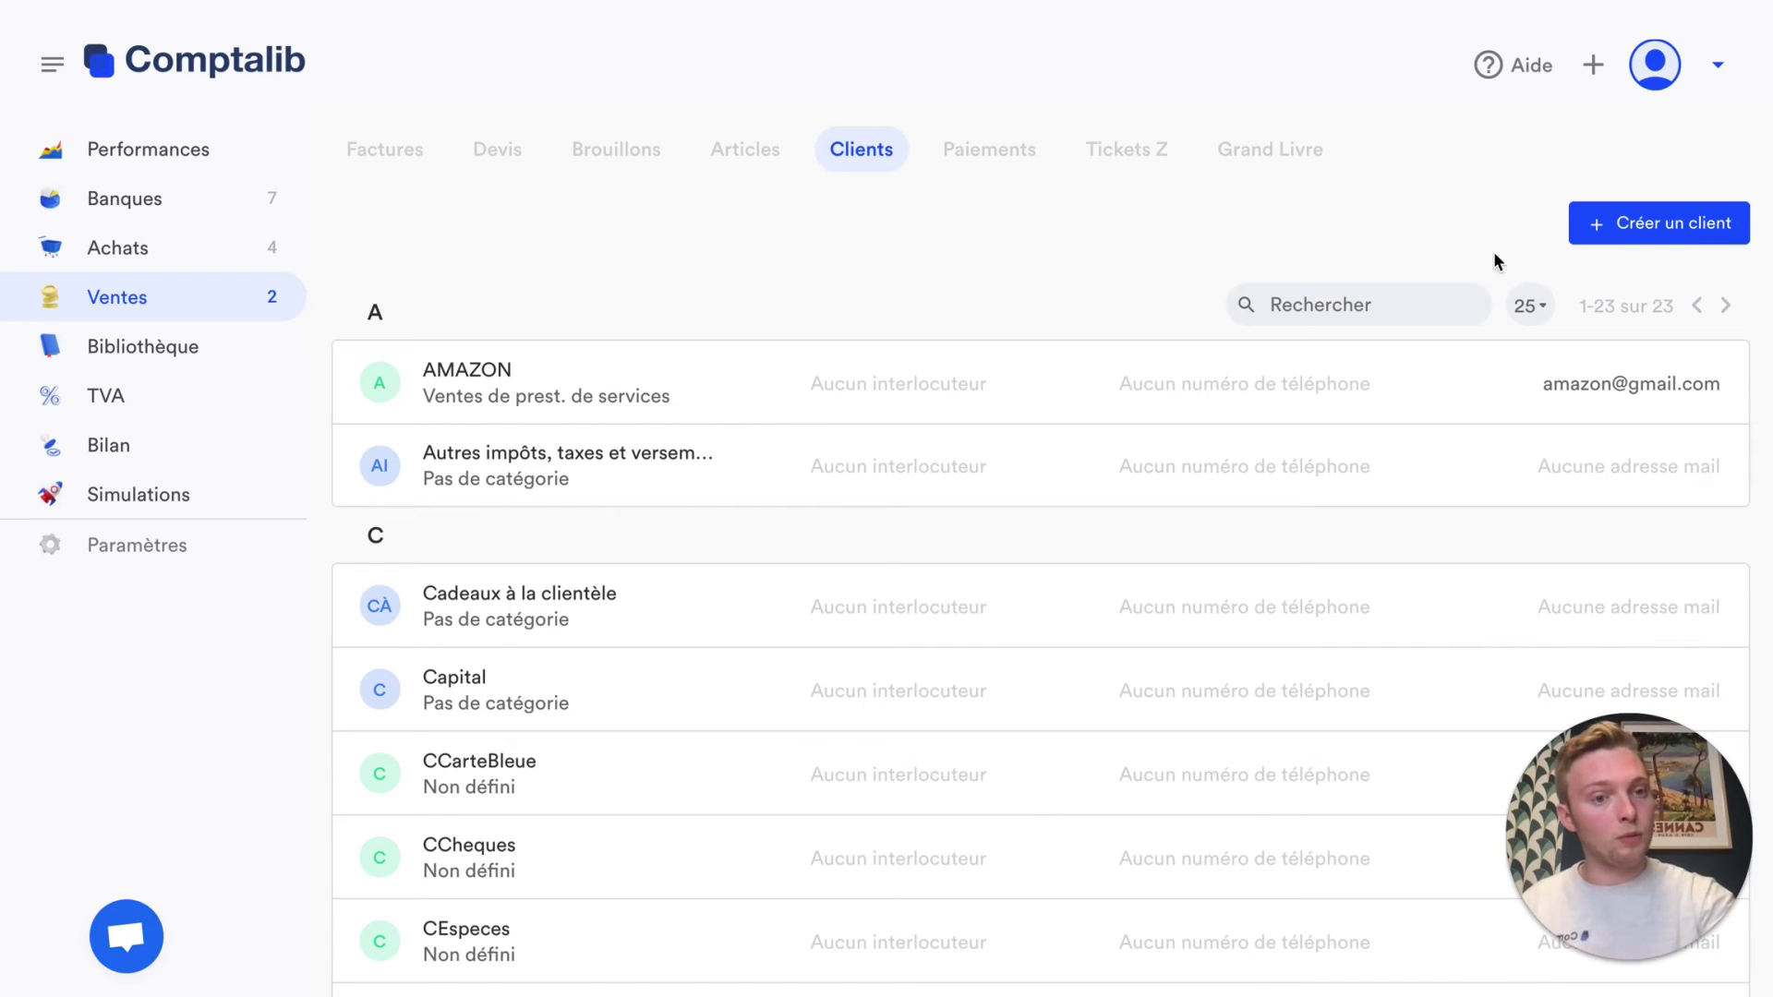
pyautogui.click(1658, 242)
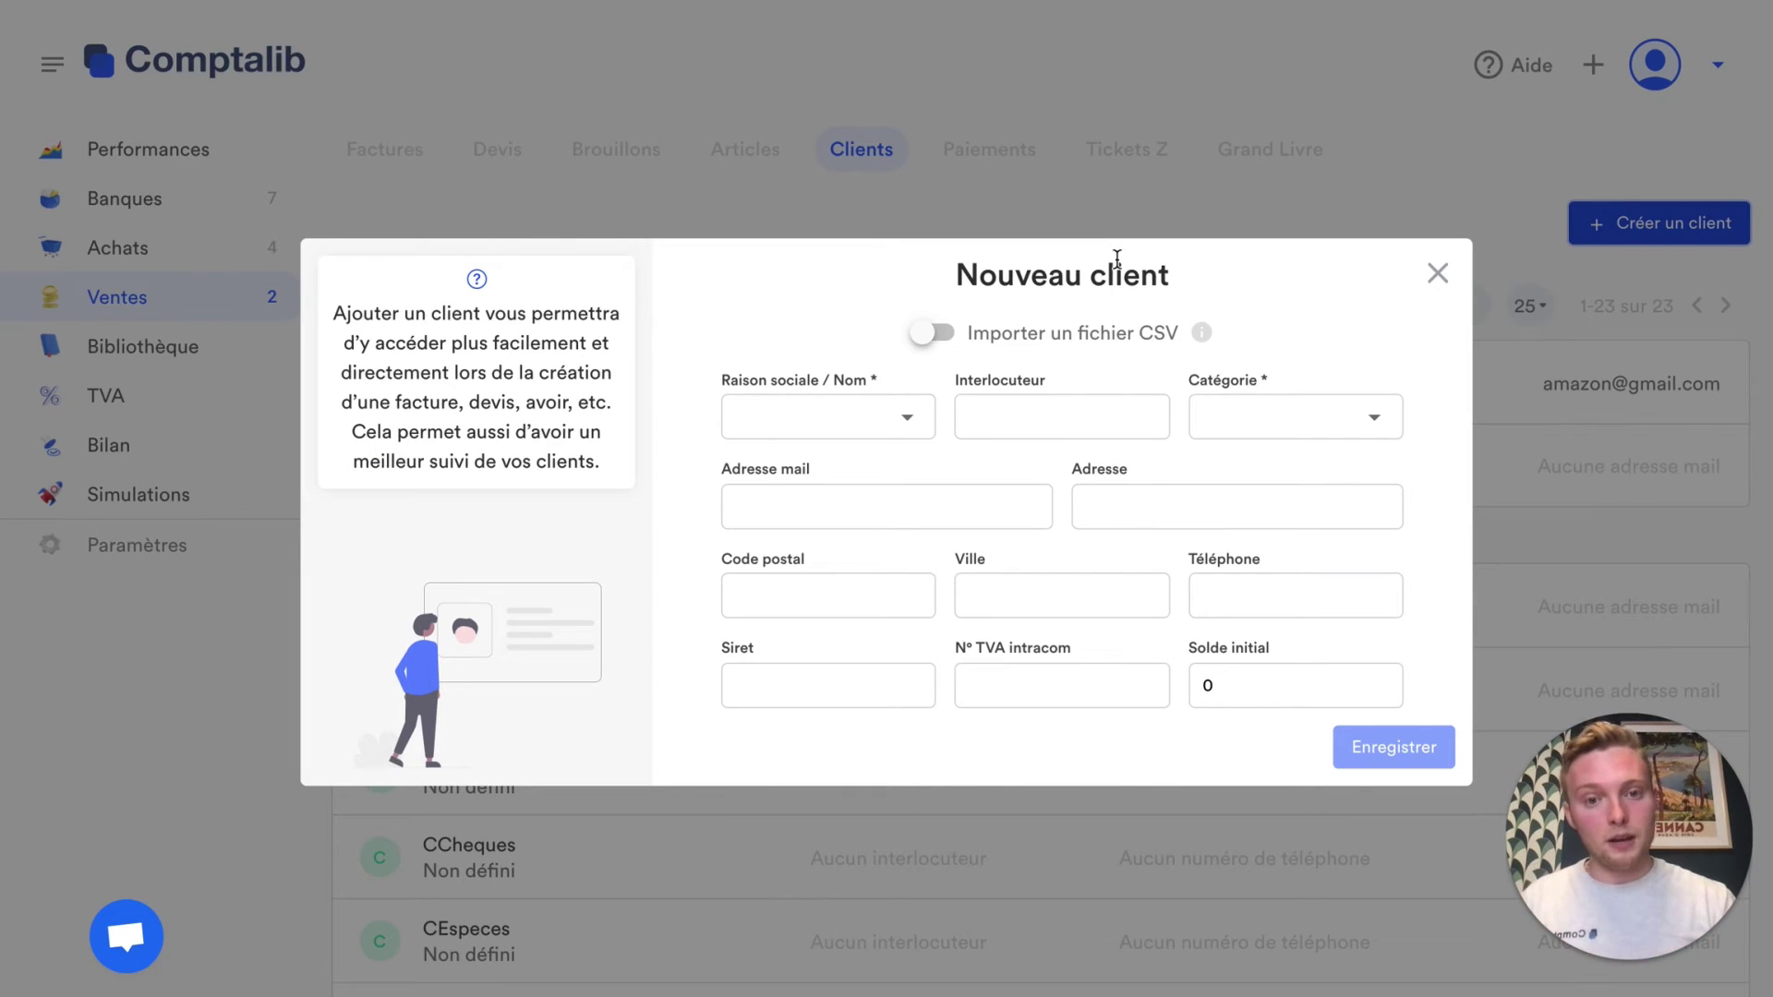
pyautogui.click(946, 336)
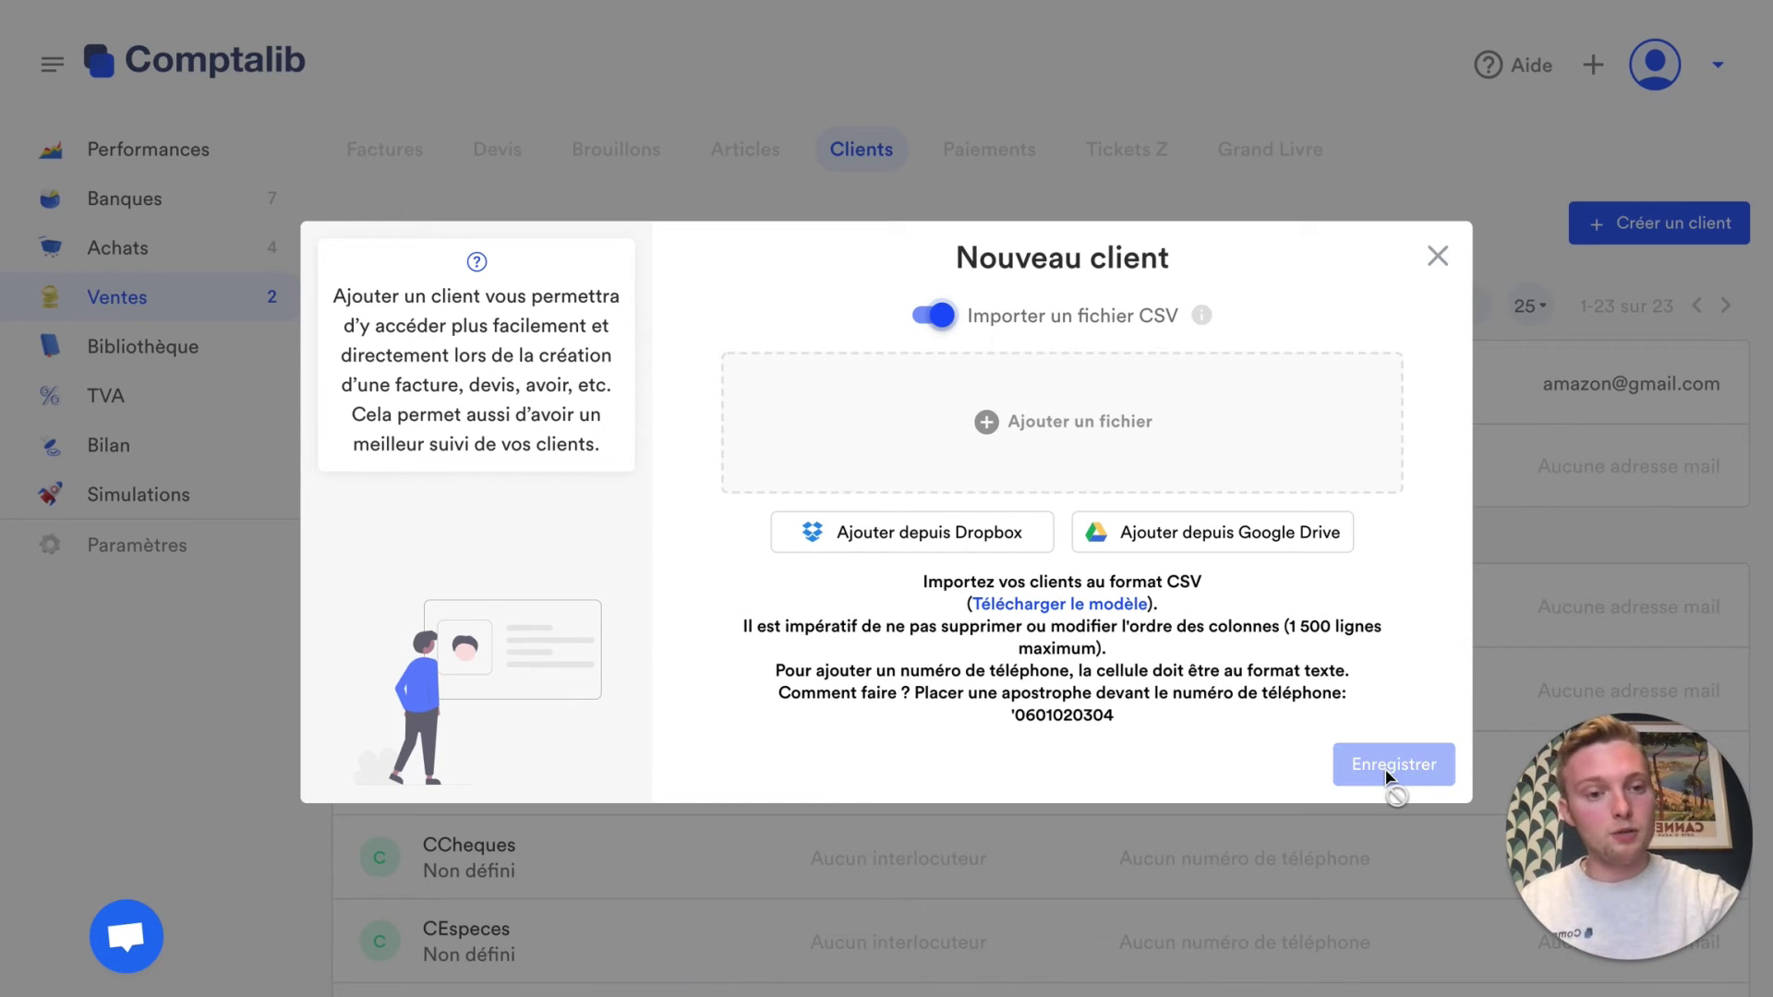
pyautogui.click(1445, 275)
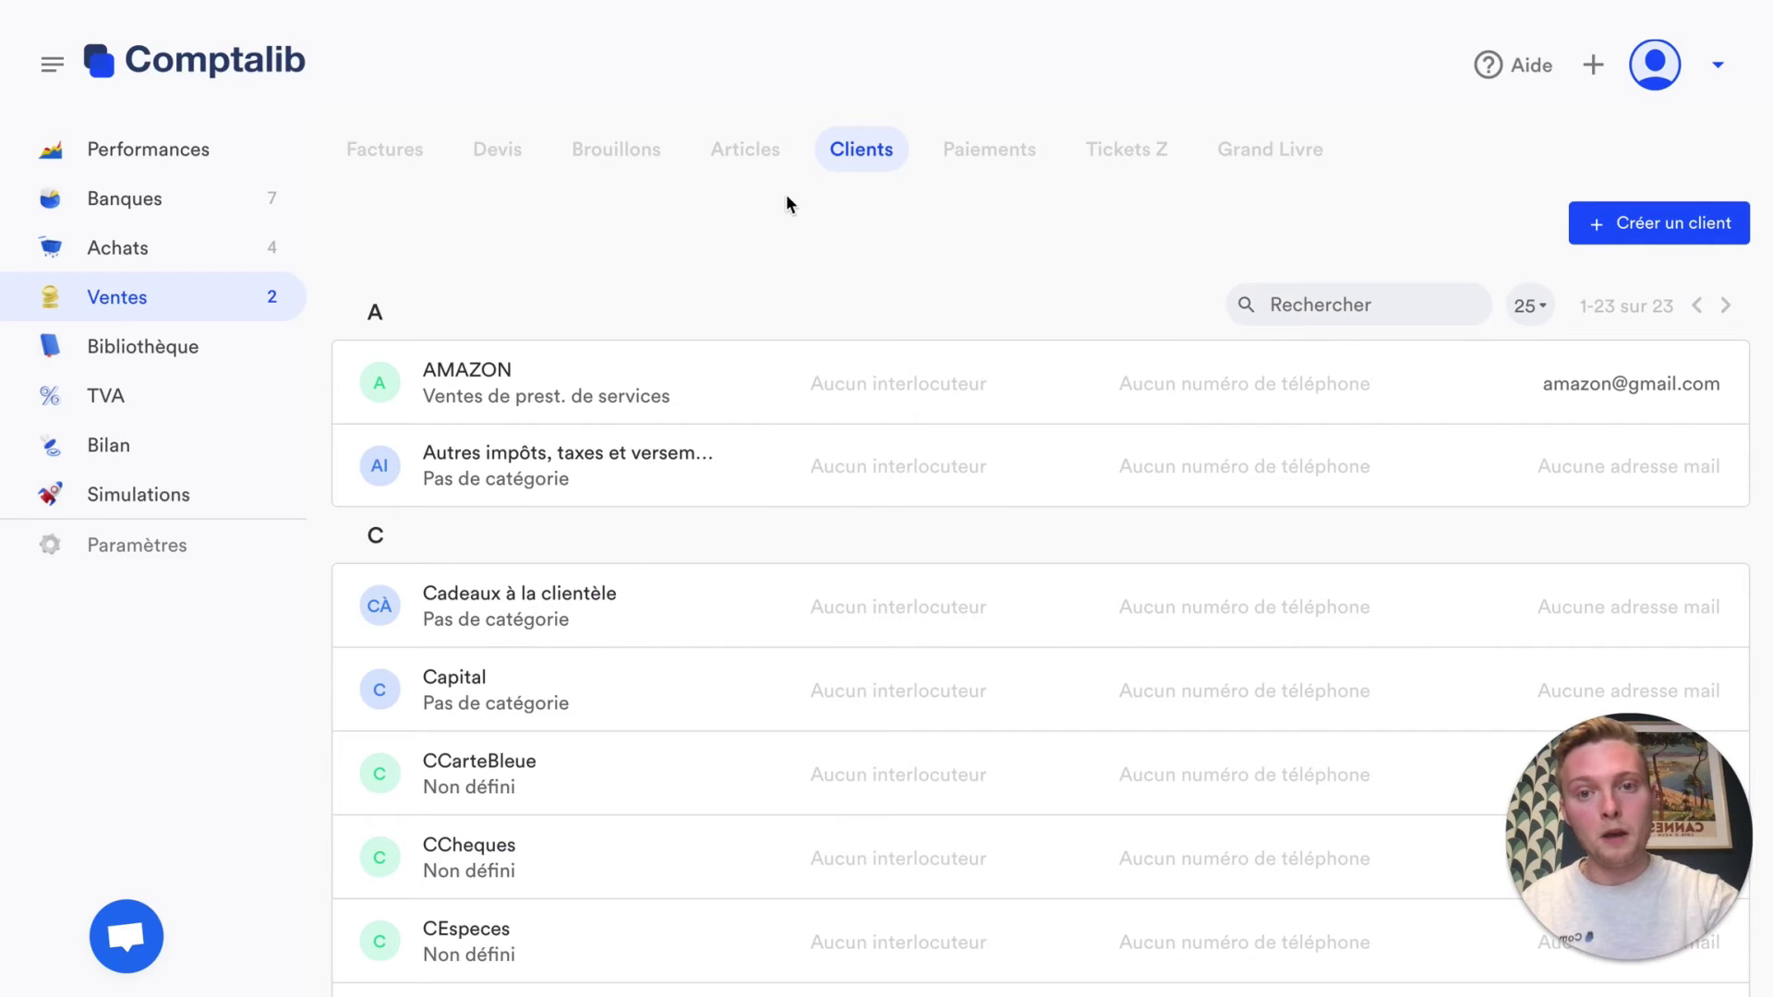
# Open the article list, examine the new article form and its CSV import option, and close it without saving
pyautogui.click(752, 157)
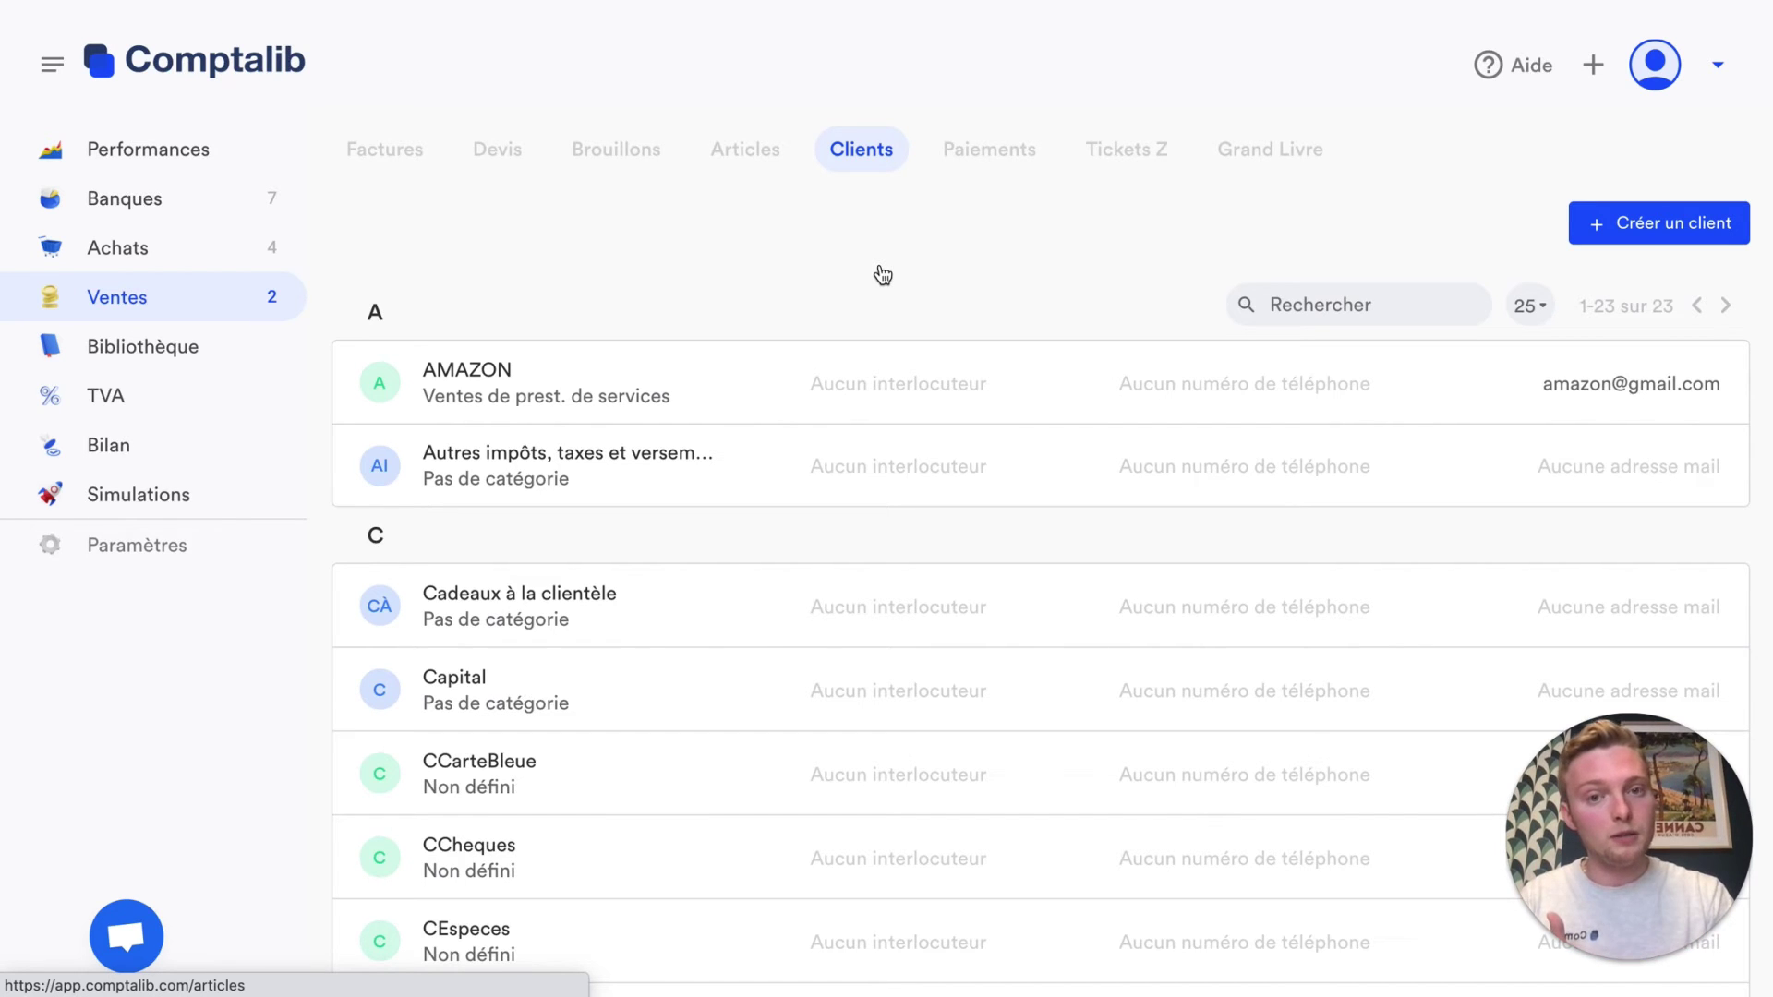
pyautogui.click(745, 149)
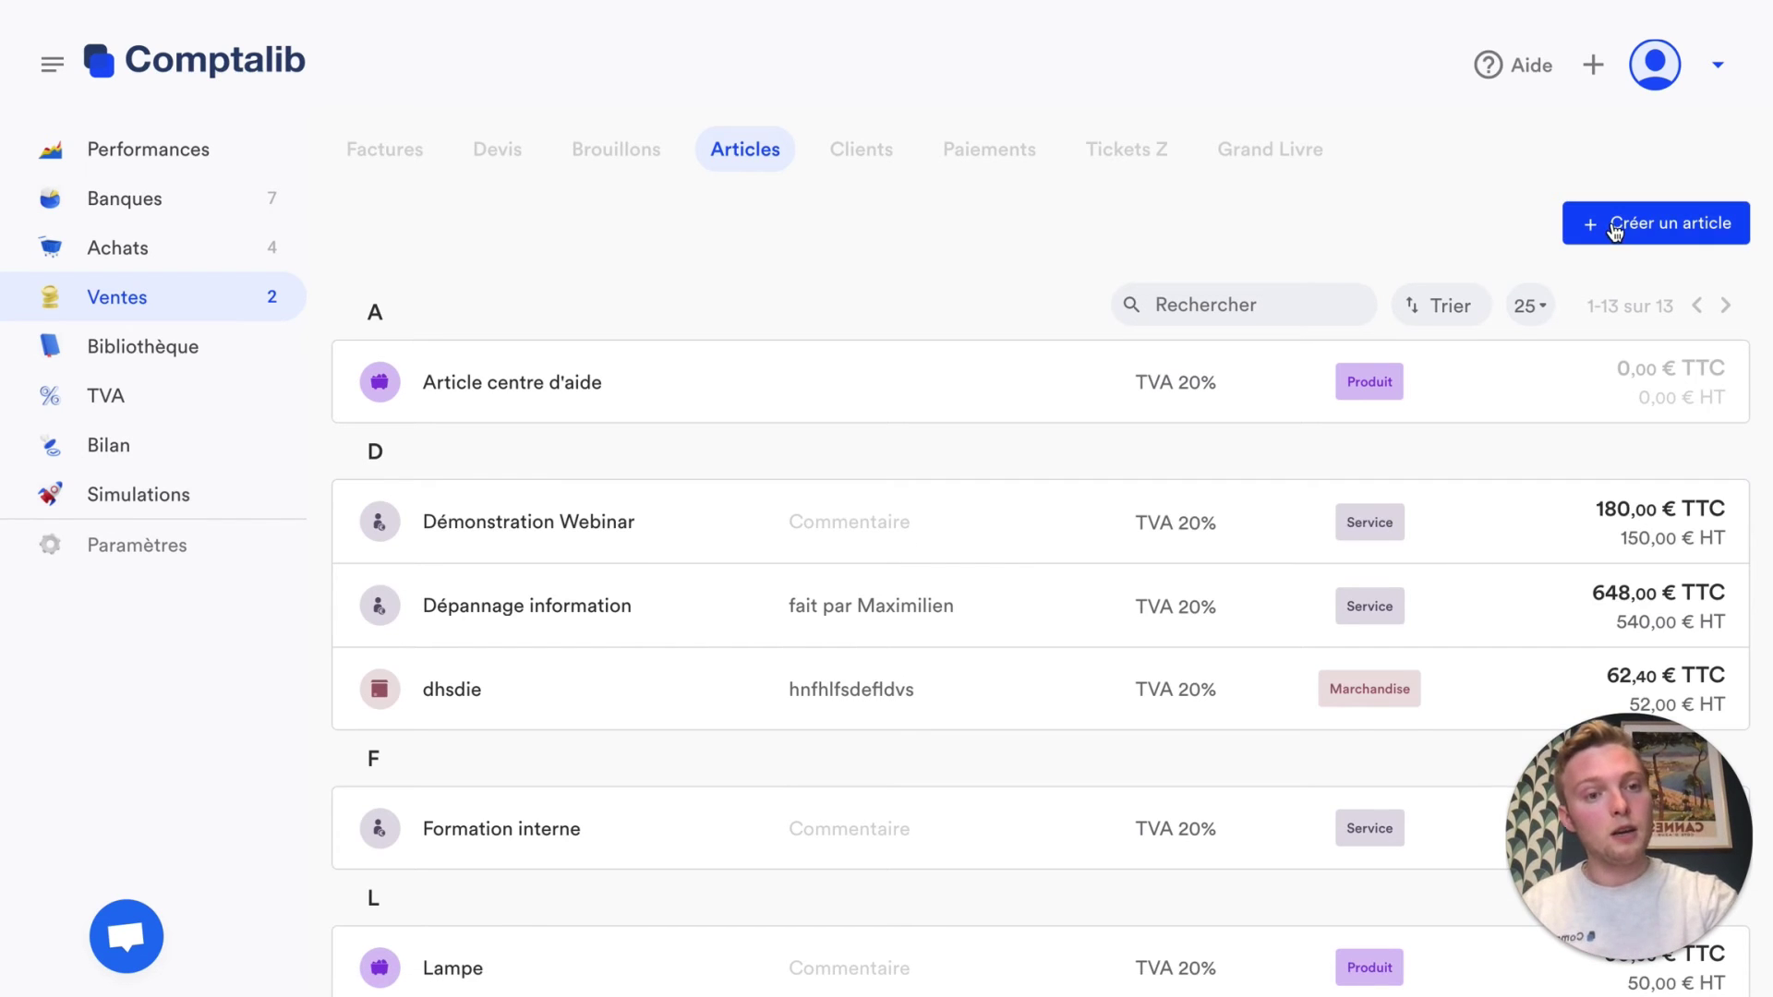
pyautogui.click(1615, 231)
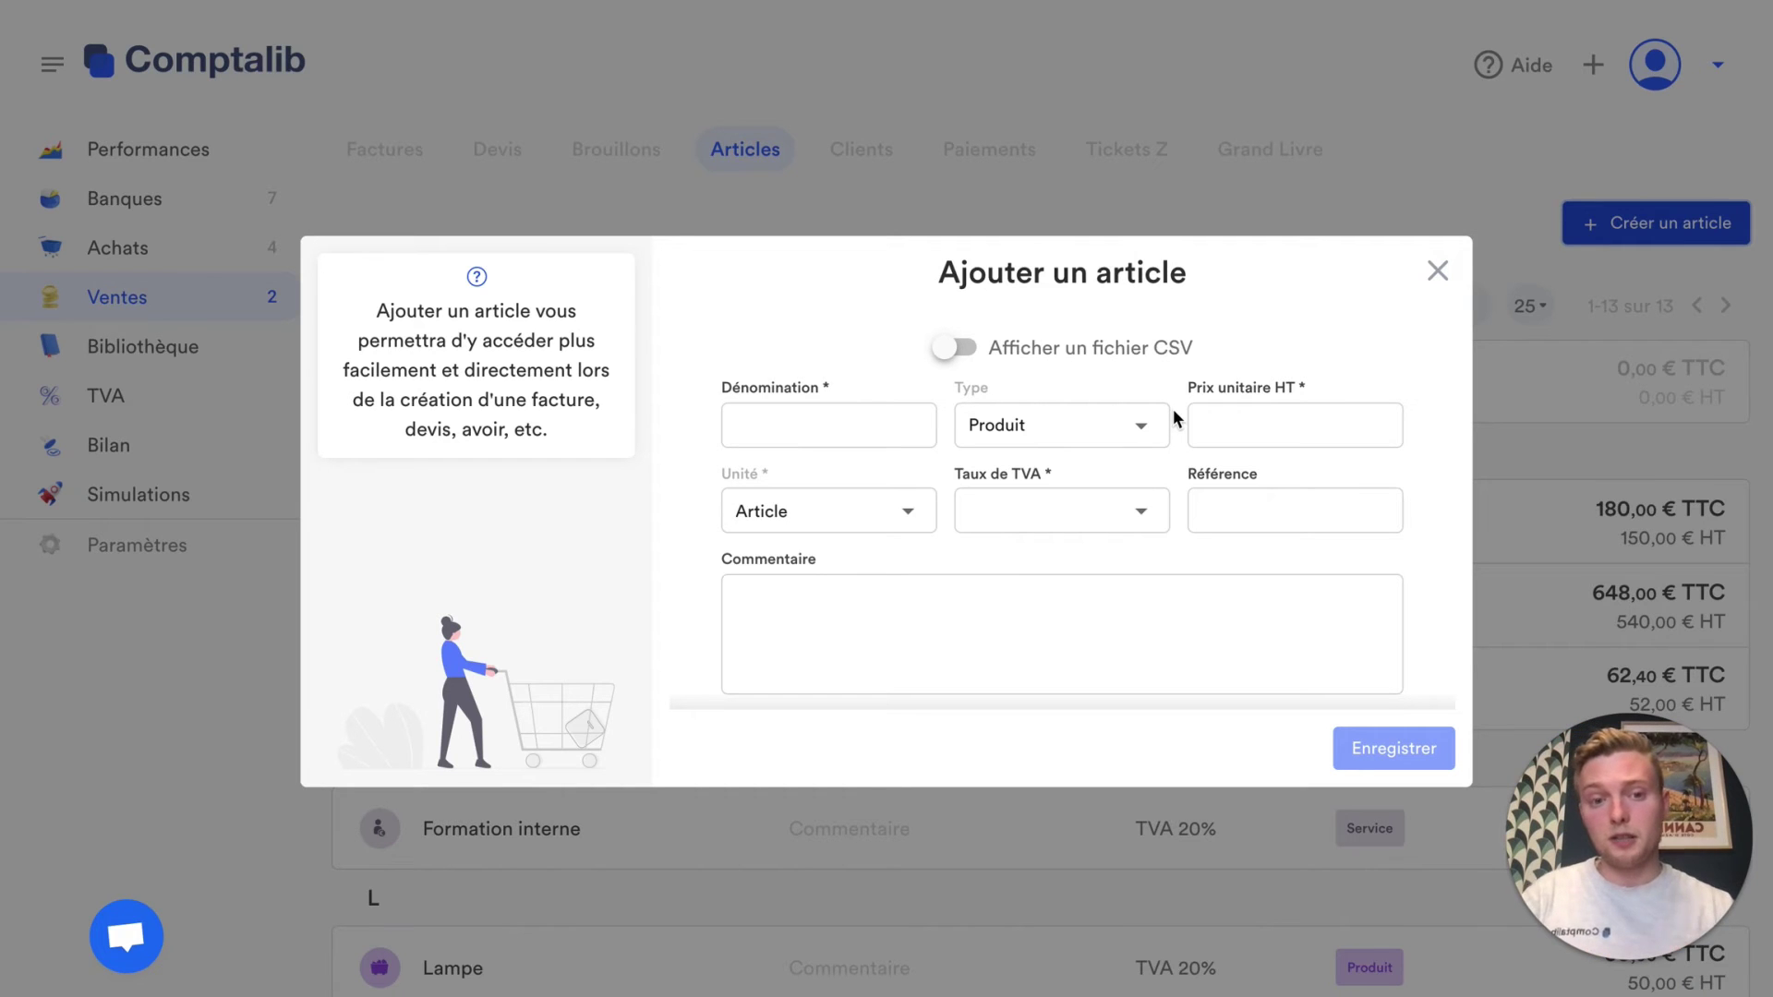
pyautogui.click(952, 349)
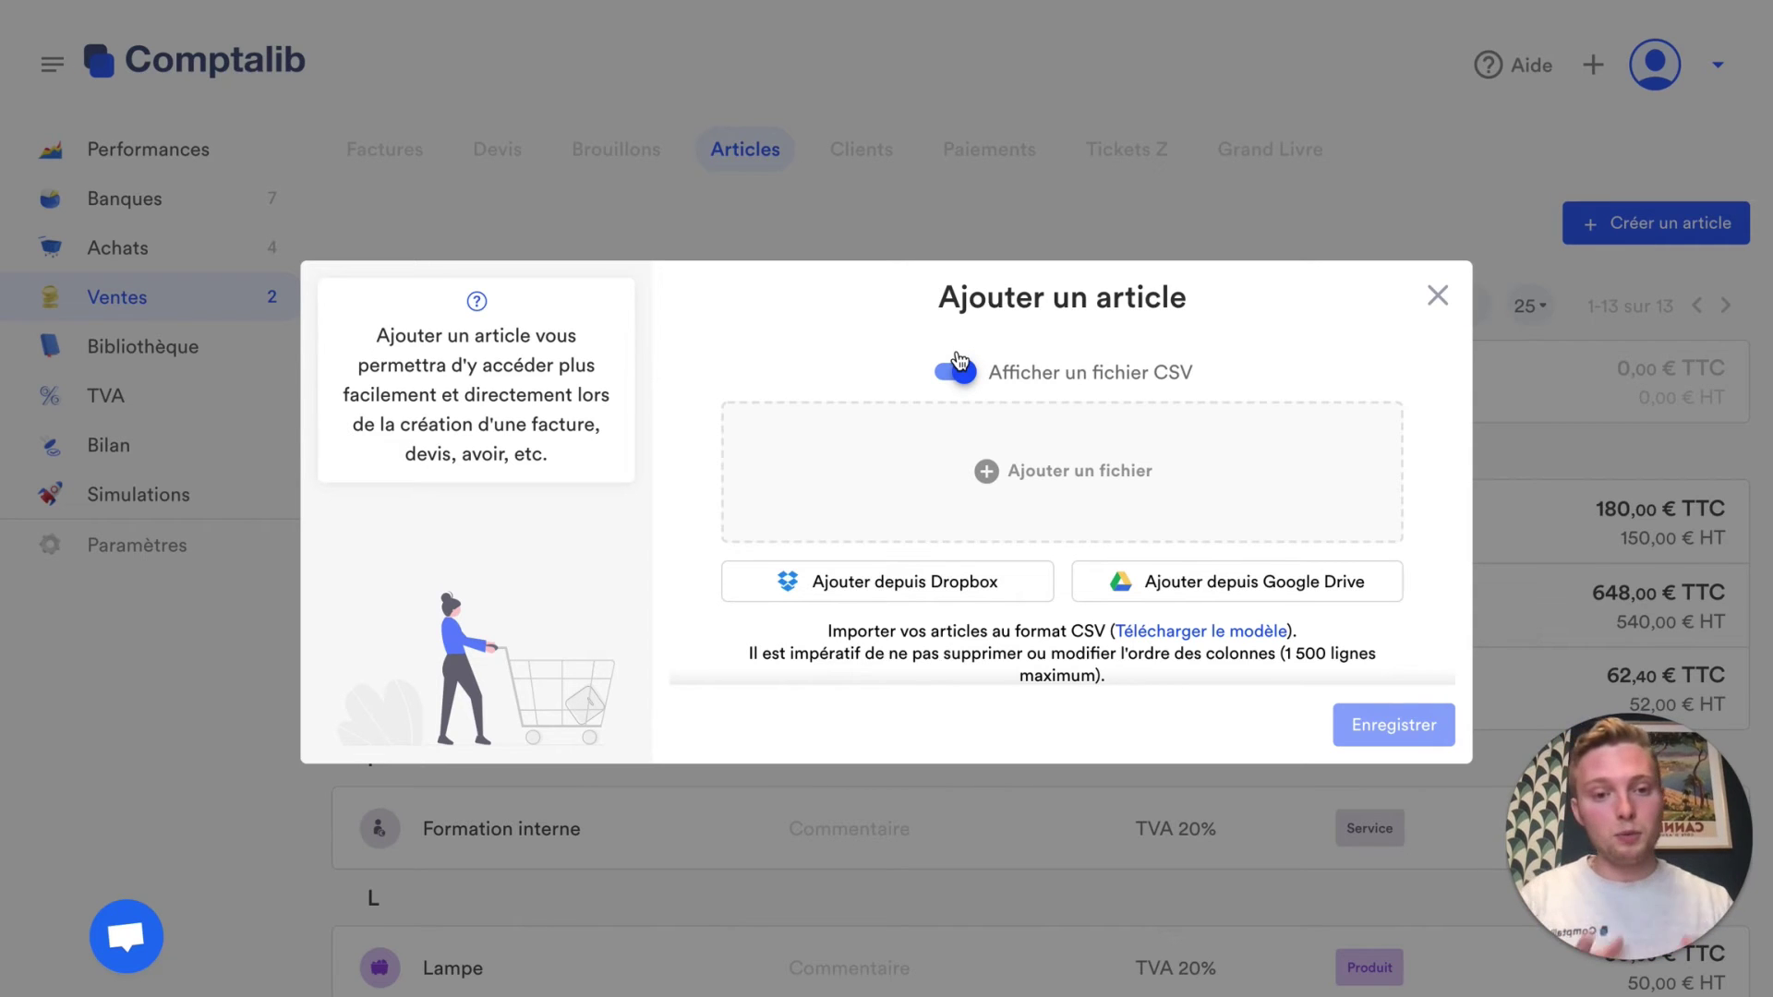
pyautogui.click(1437, 295)
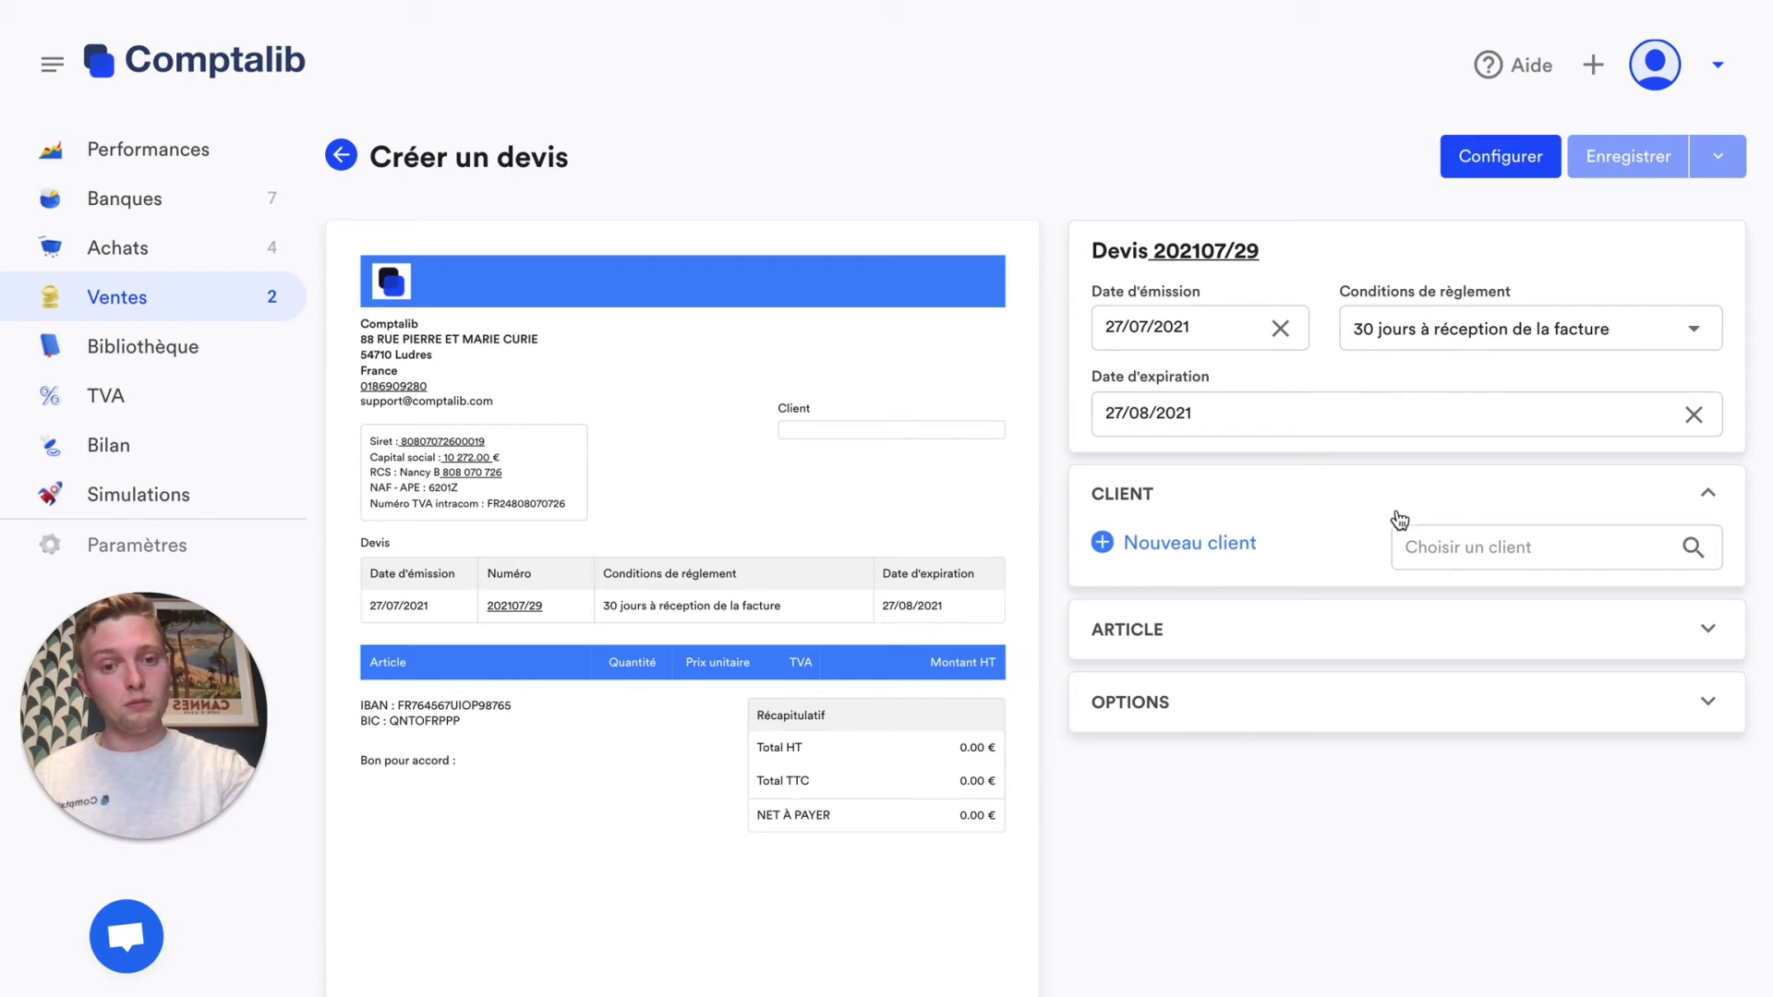
# Search for Comp and choose Comptalib as the quote's client, and examine the new client form without filling it in
pyautogui.click(1443, 539)
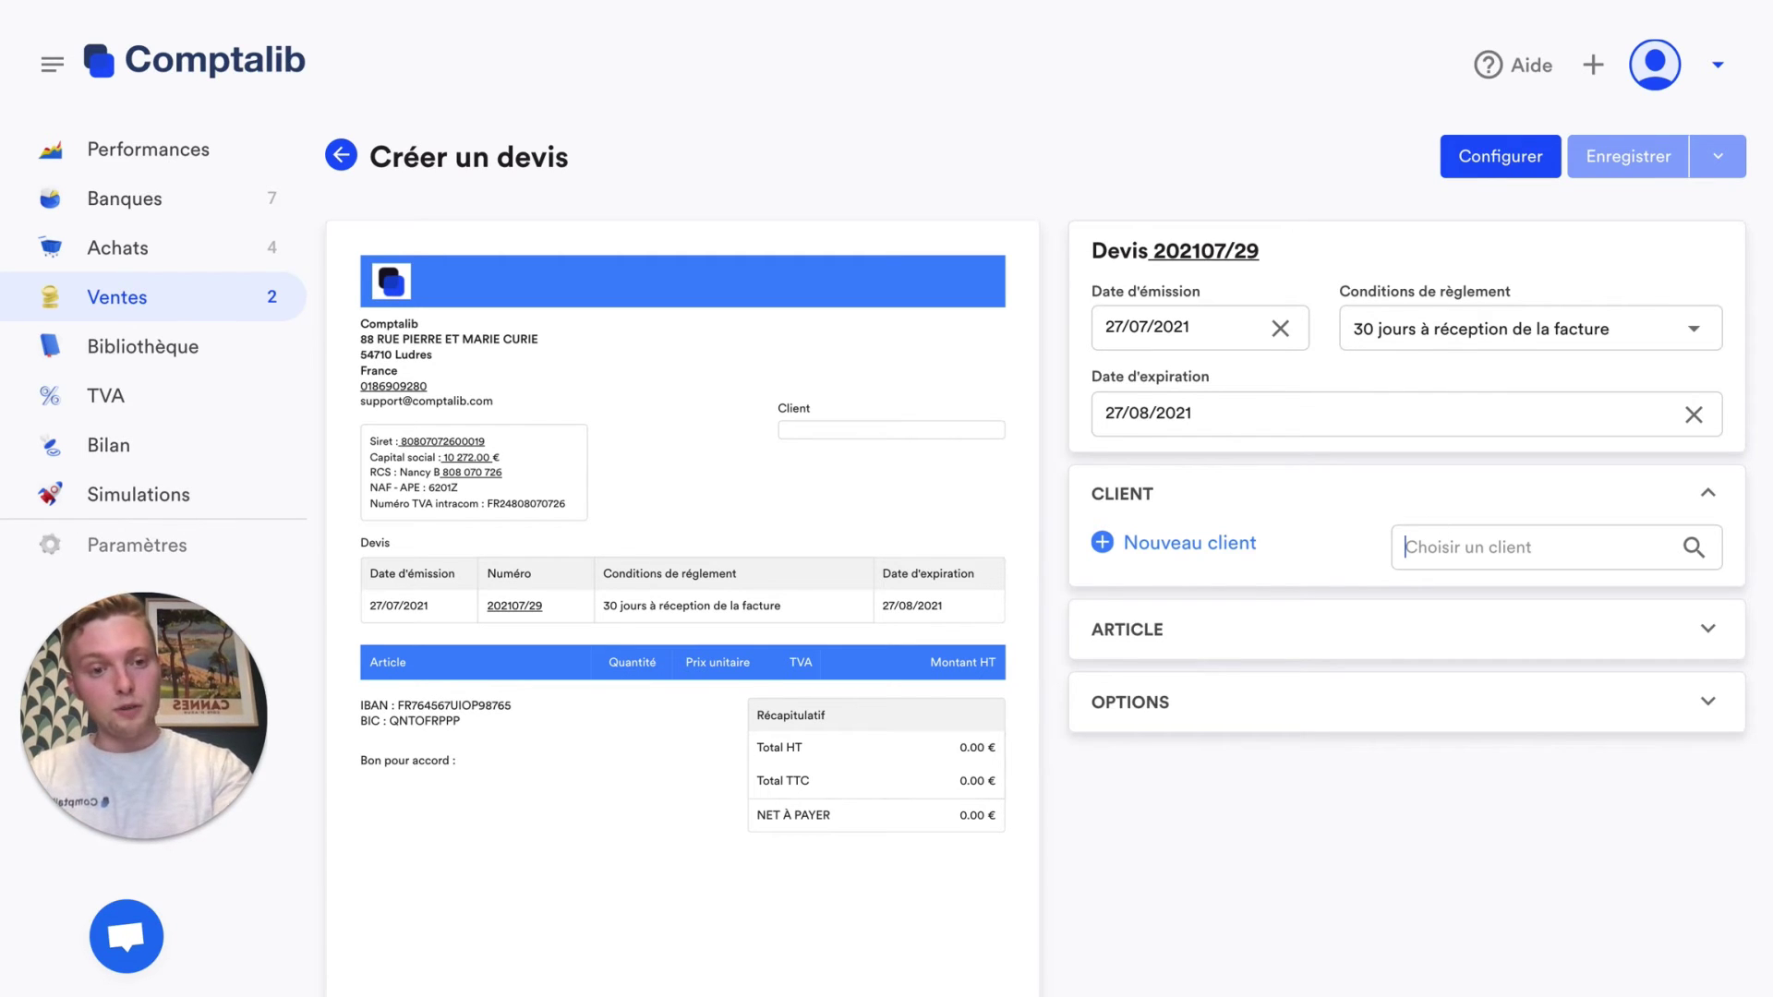
pyautogui.write('Comp')
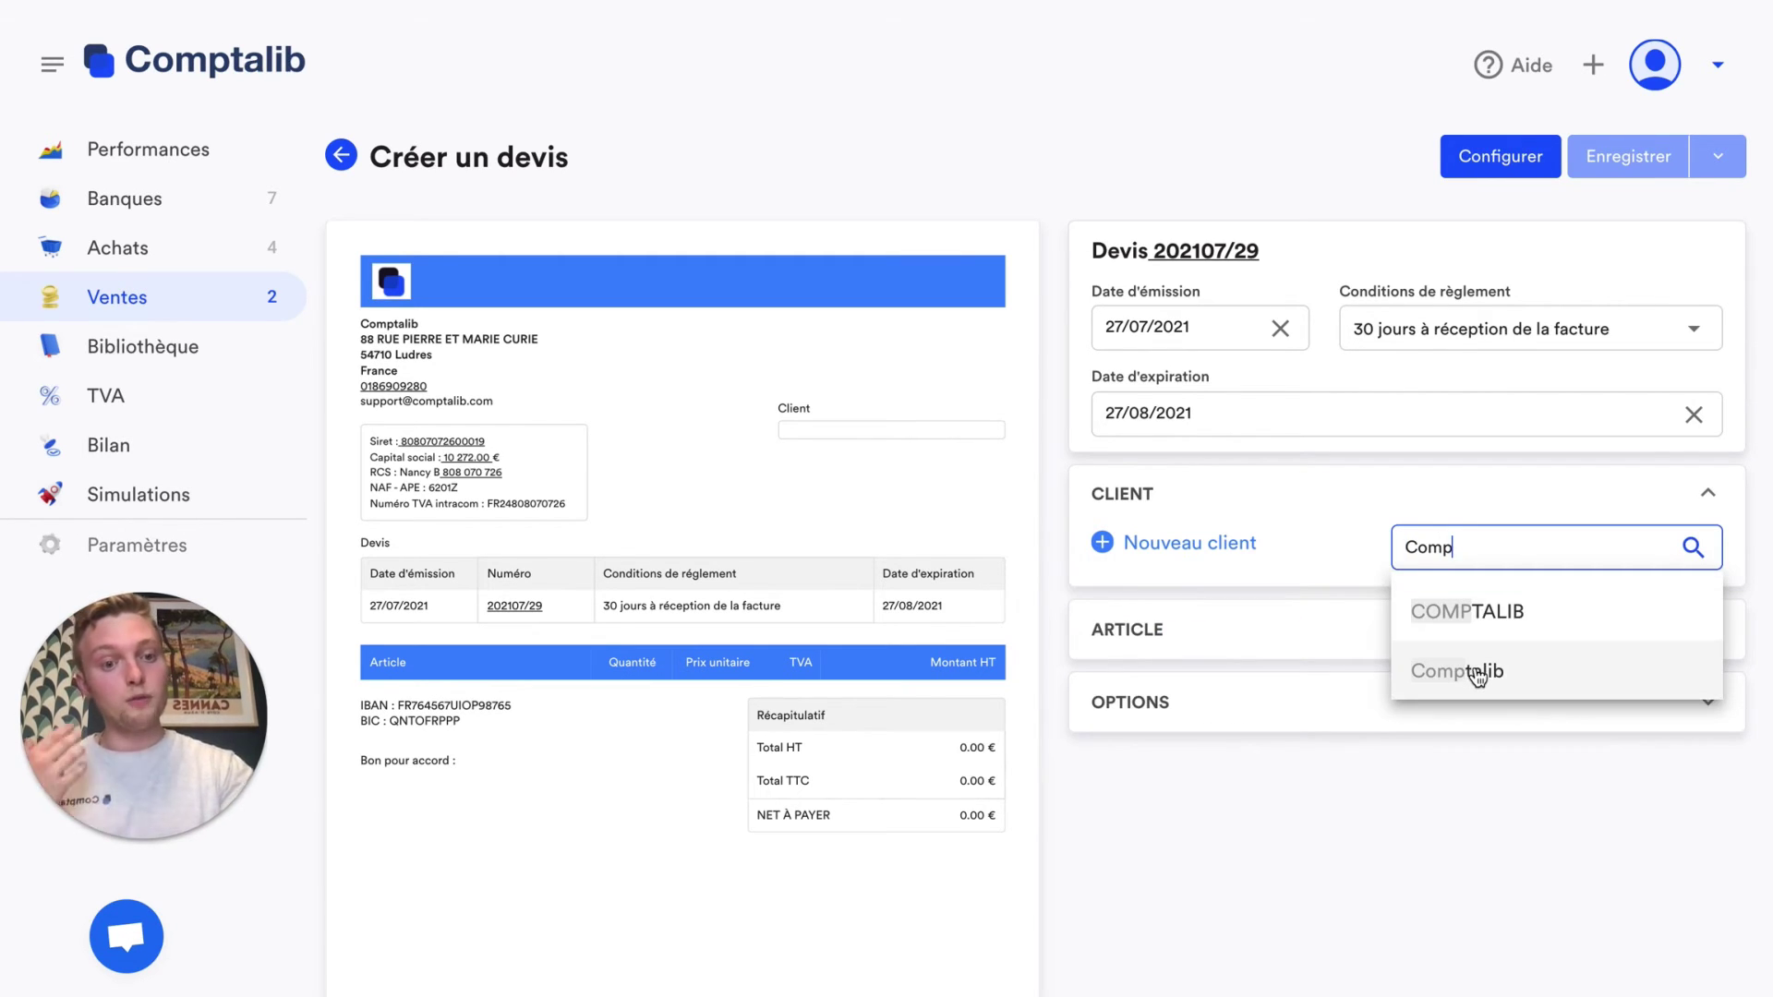
pyautogui.click(1476, 669)
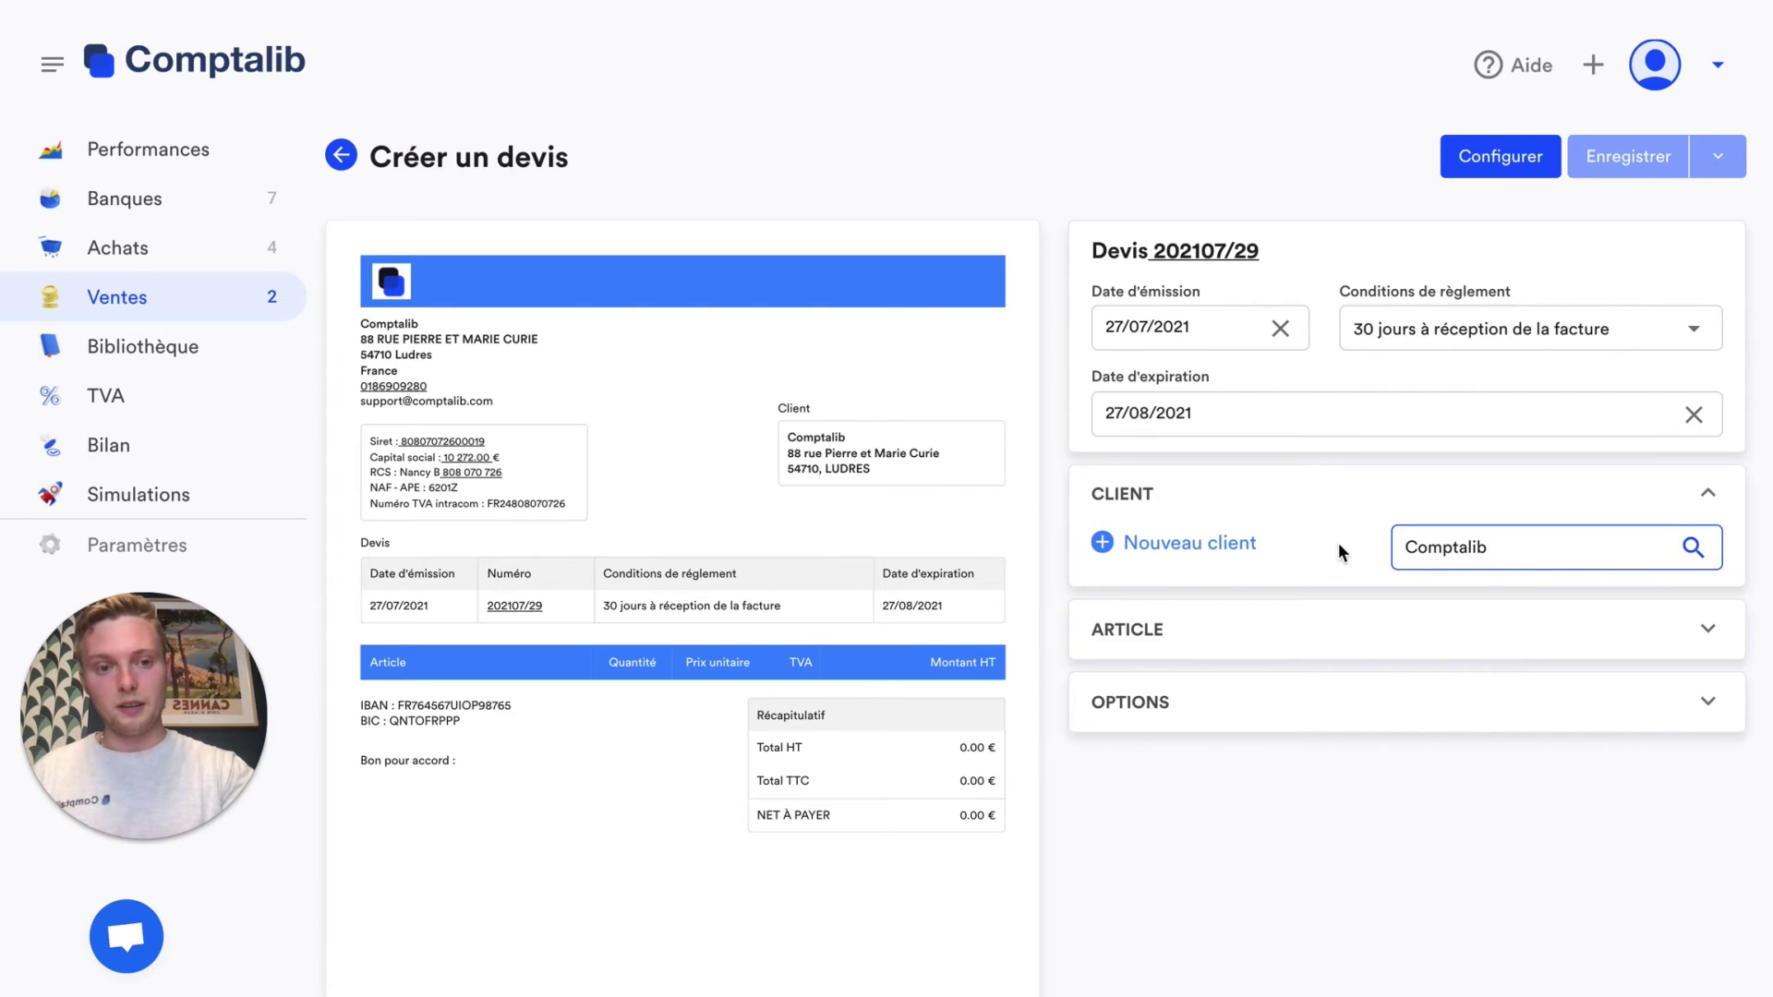
pyautogui.click(1167, 553)
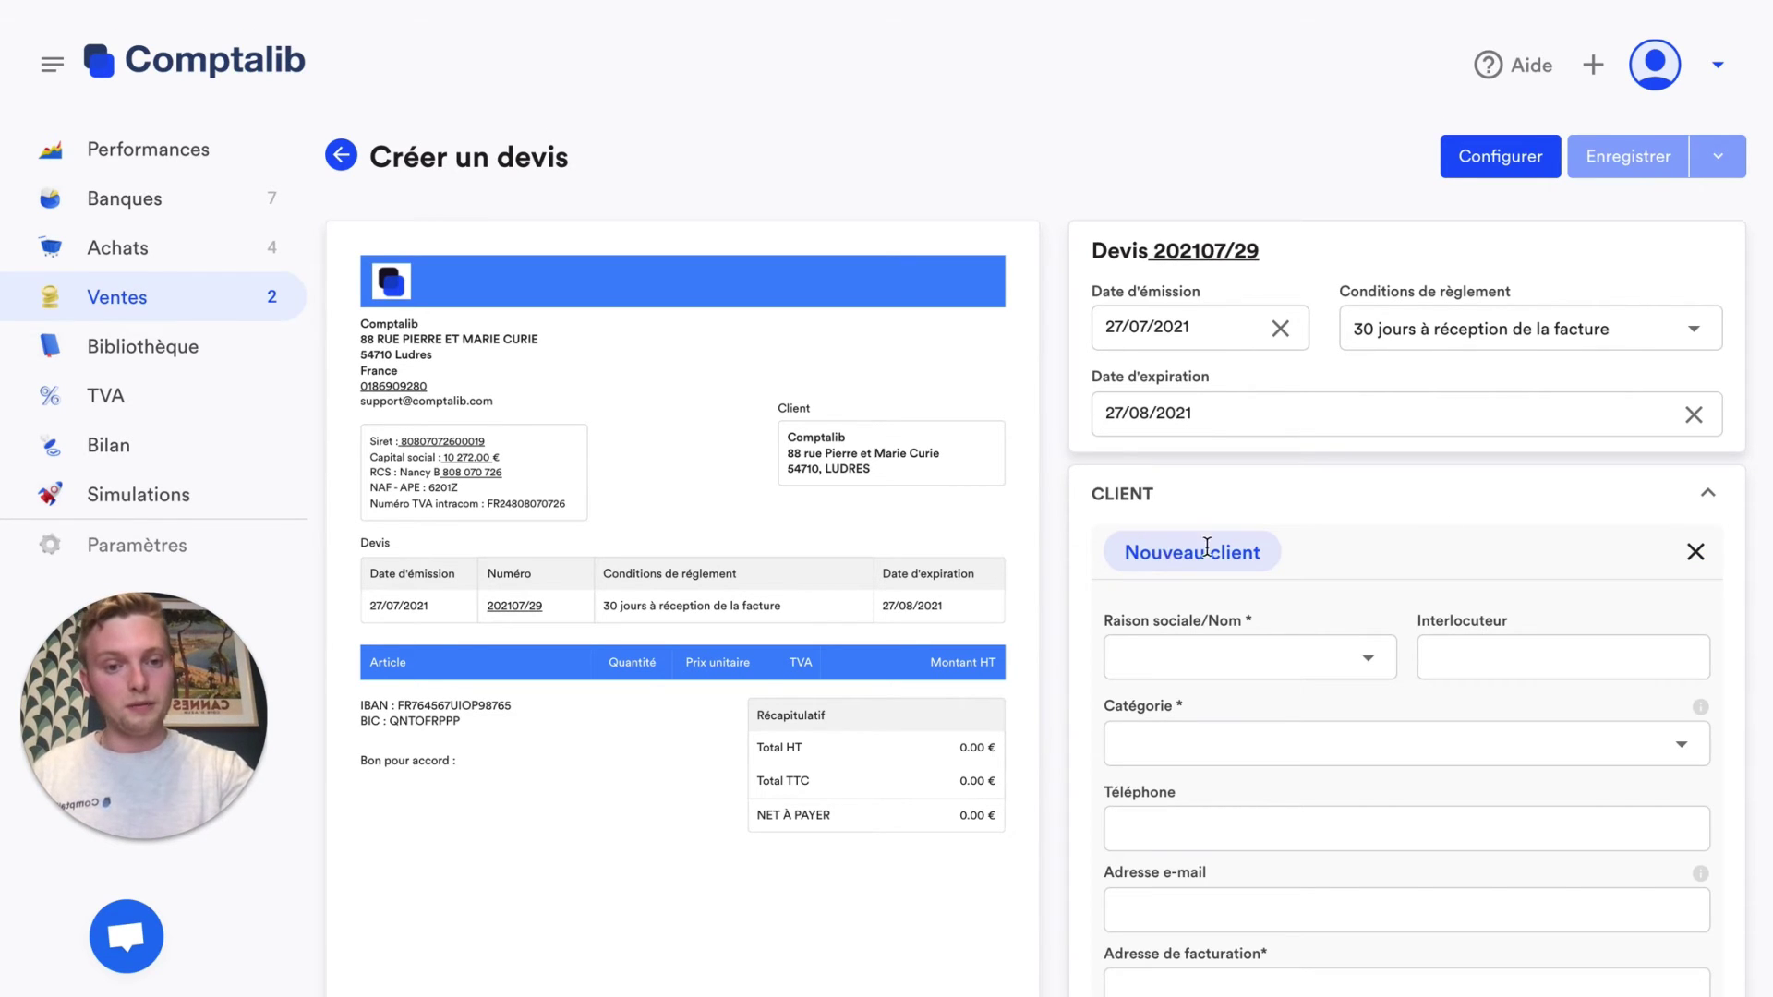
pyautogui.click(1696, 551)
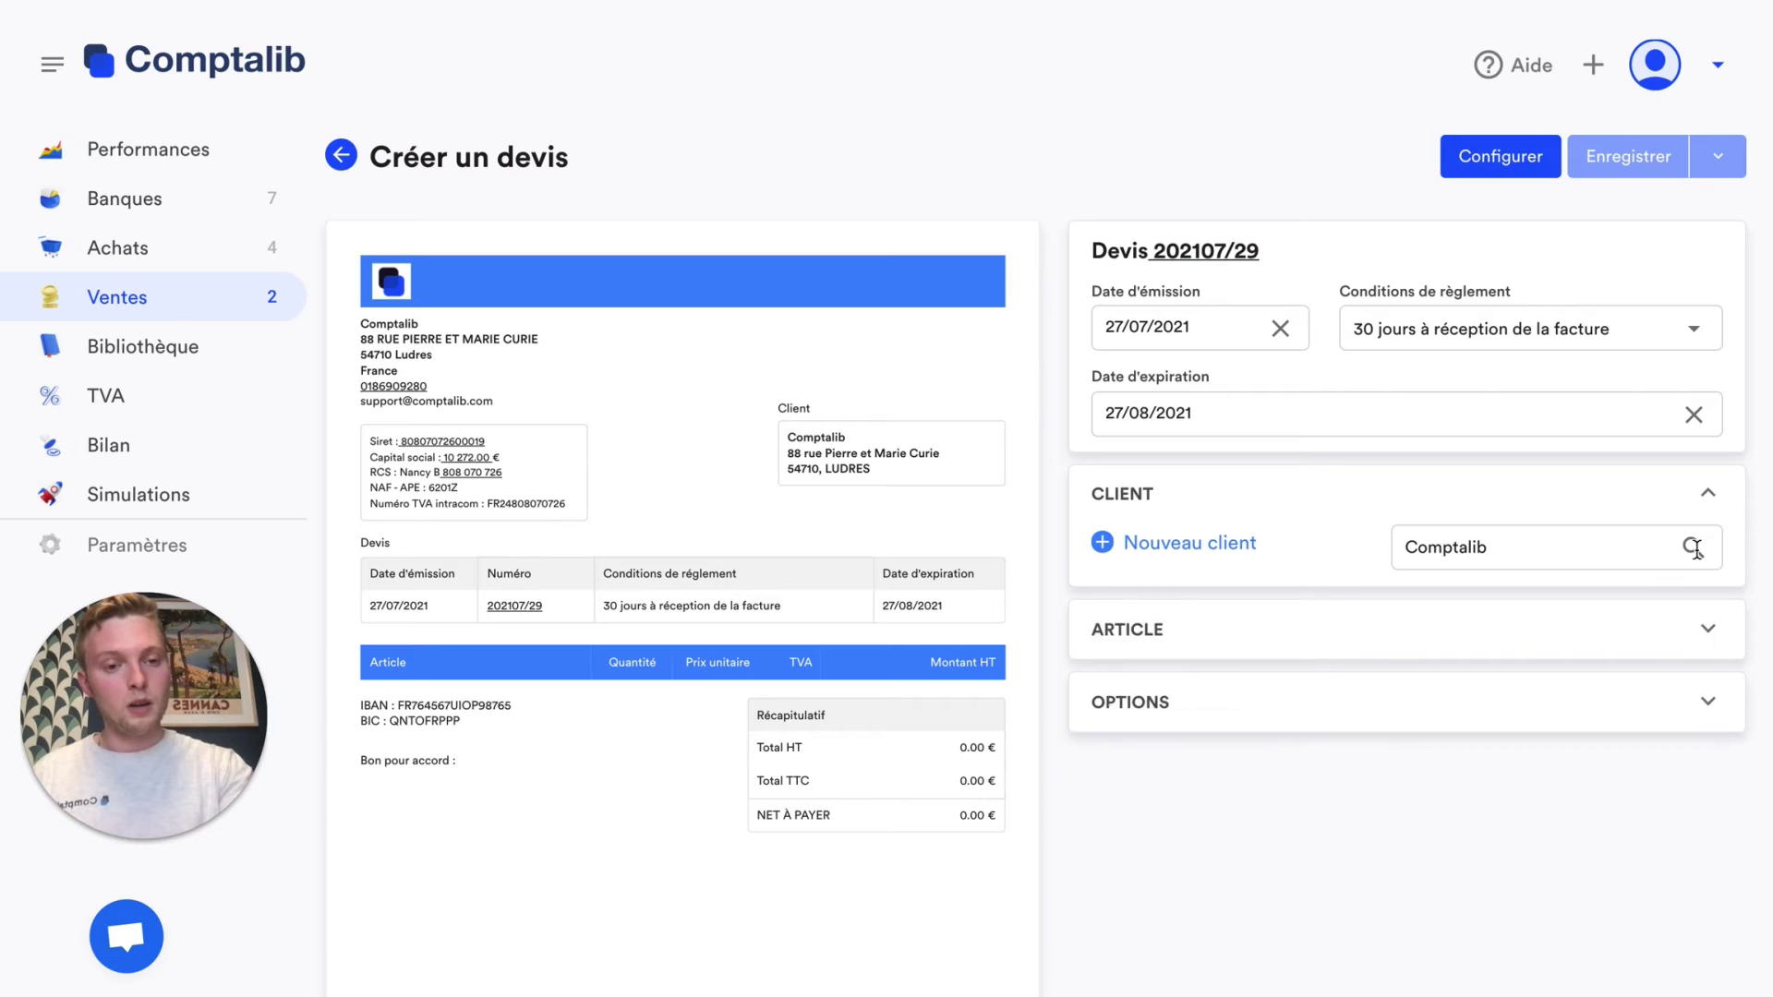
# Add the article "test - 1000 €" to the quote with a quantity of 3
pyautogui.click(1496, 648)
pyautogui.click(1497, 682)
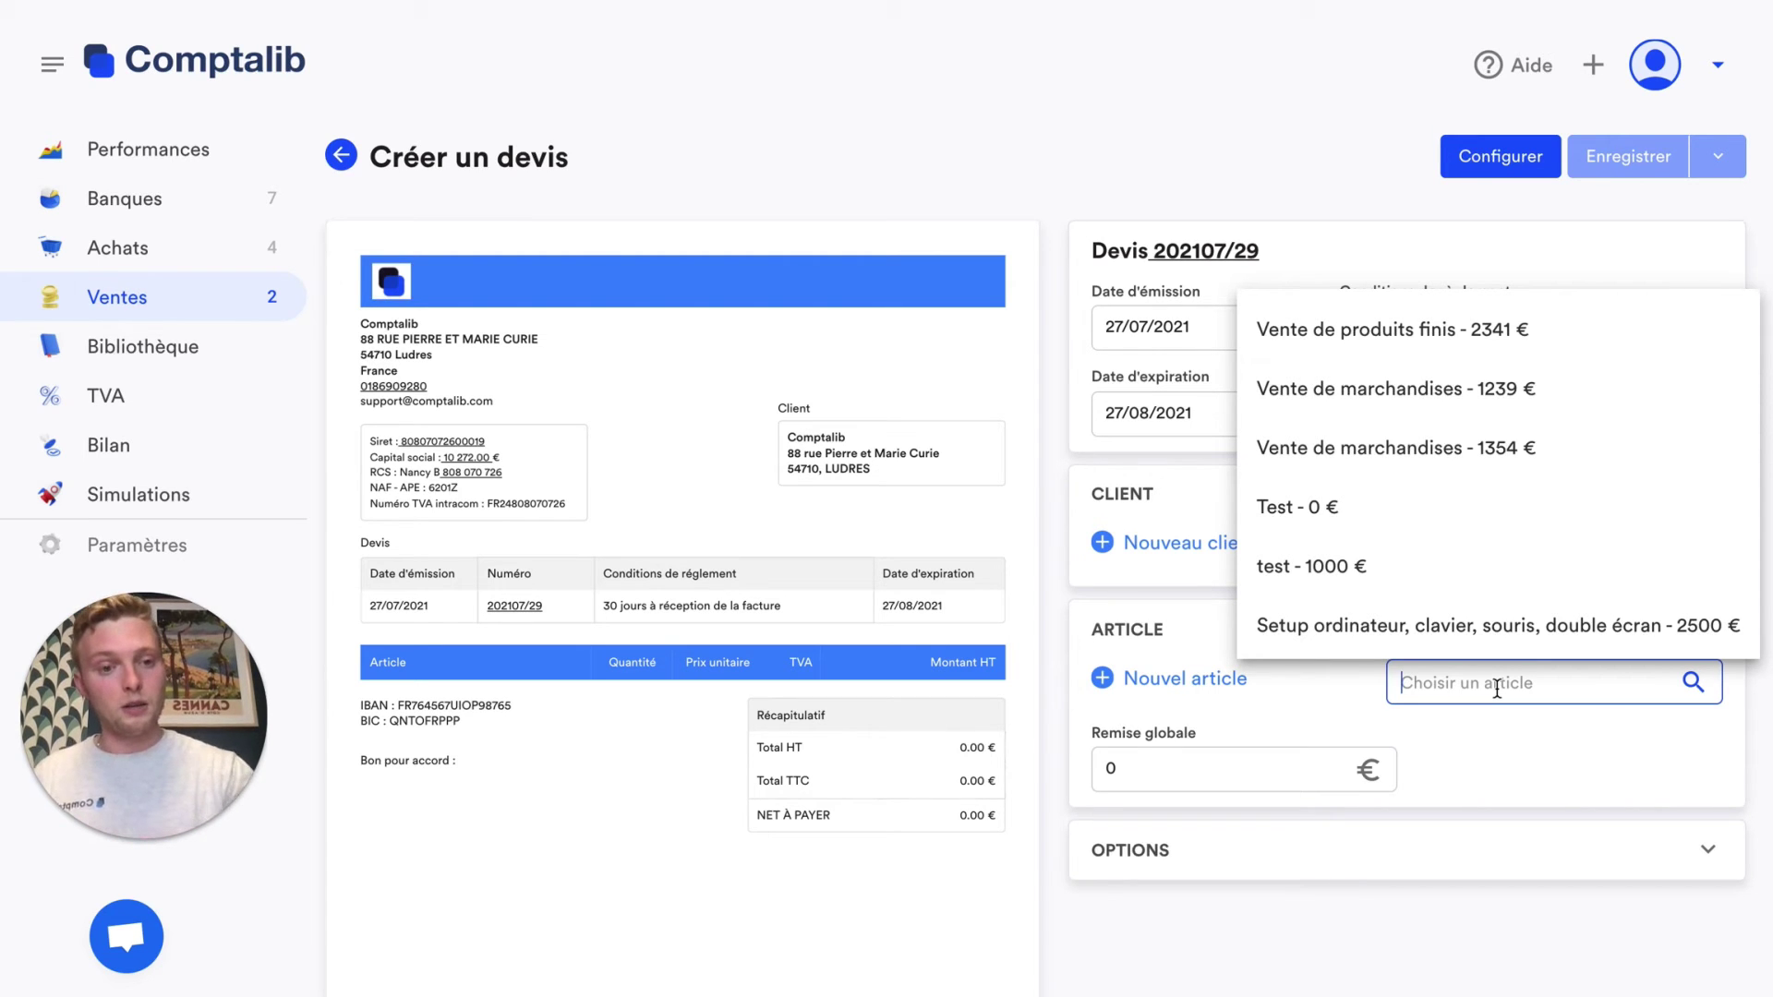
pyautogui.click(1409, 577)
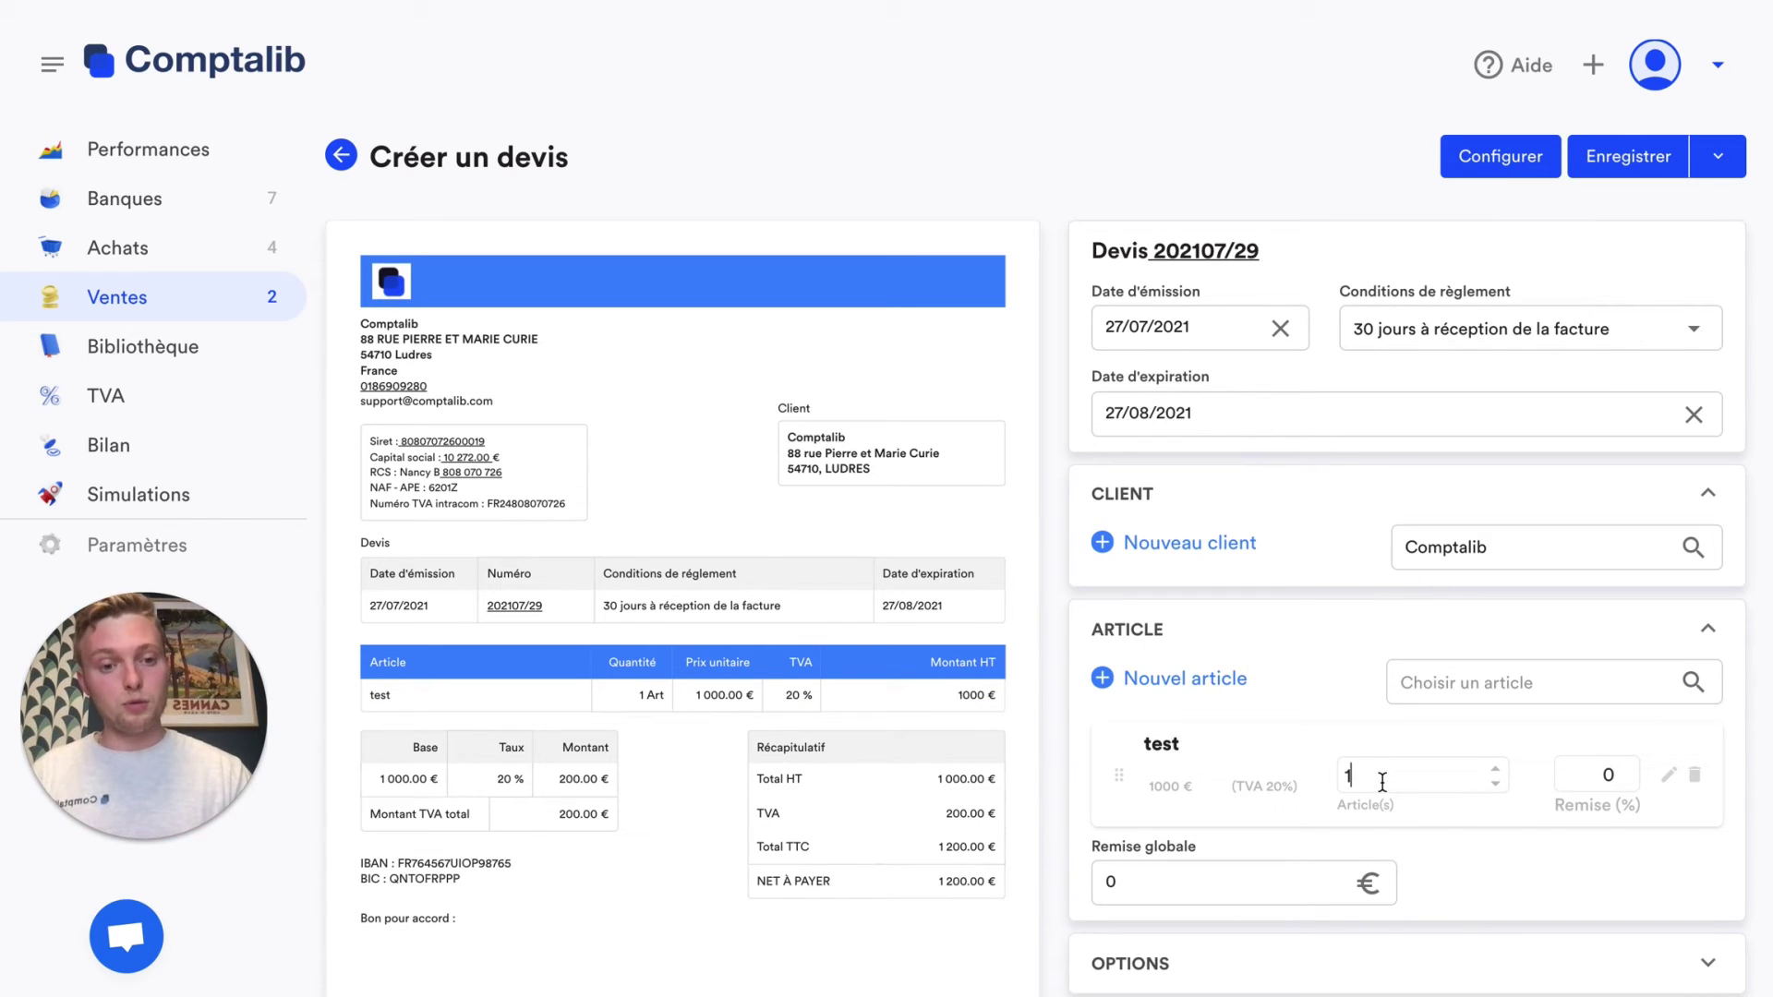
pyautogui.press('BackSpace')
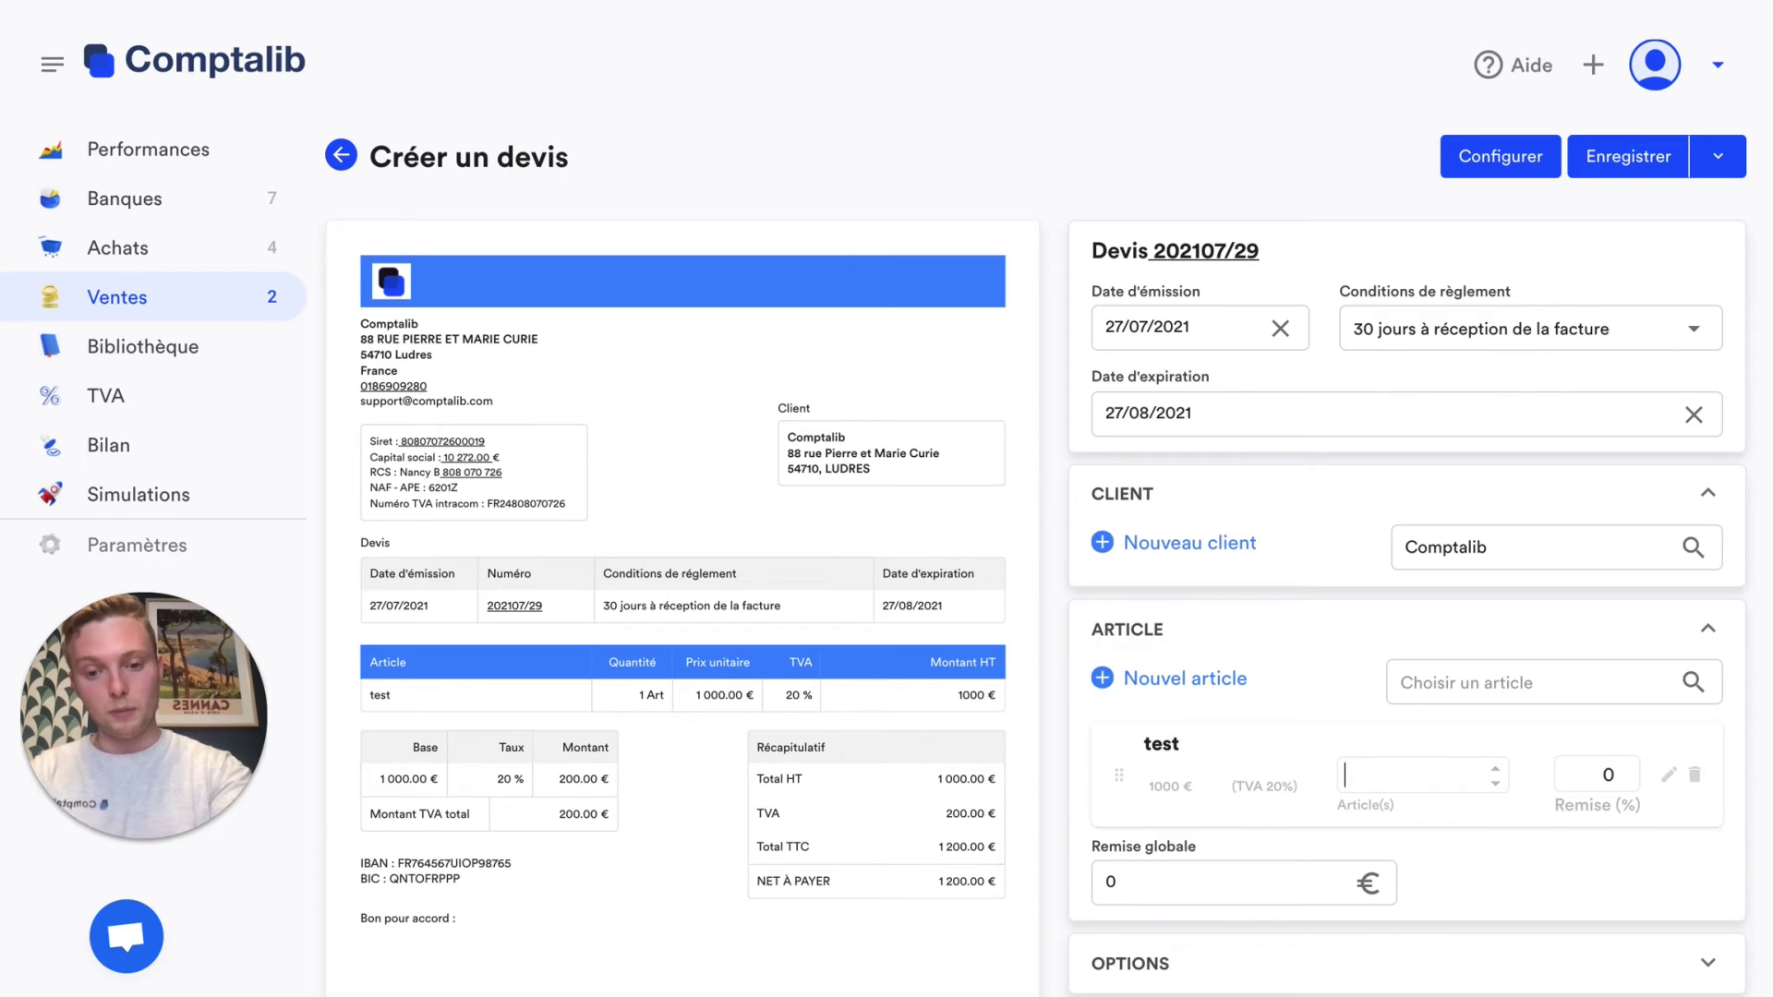
pyautogui.write('3')
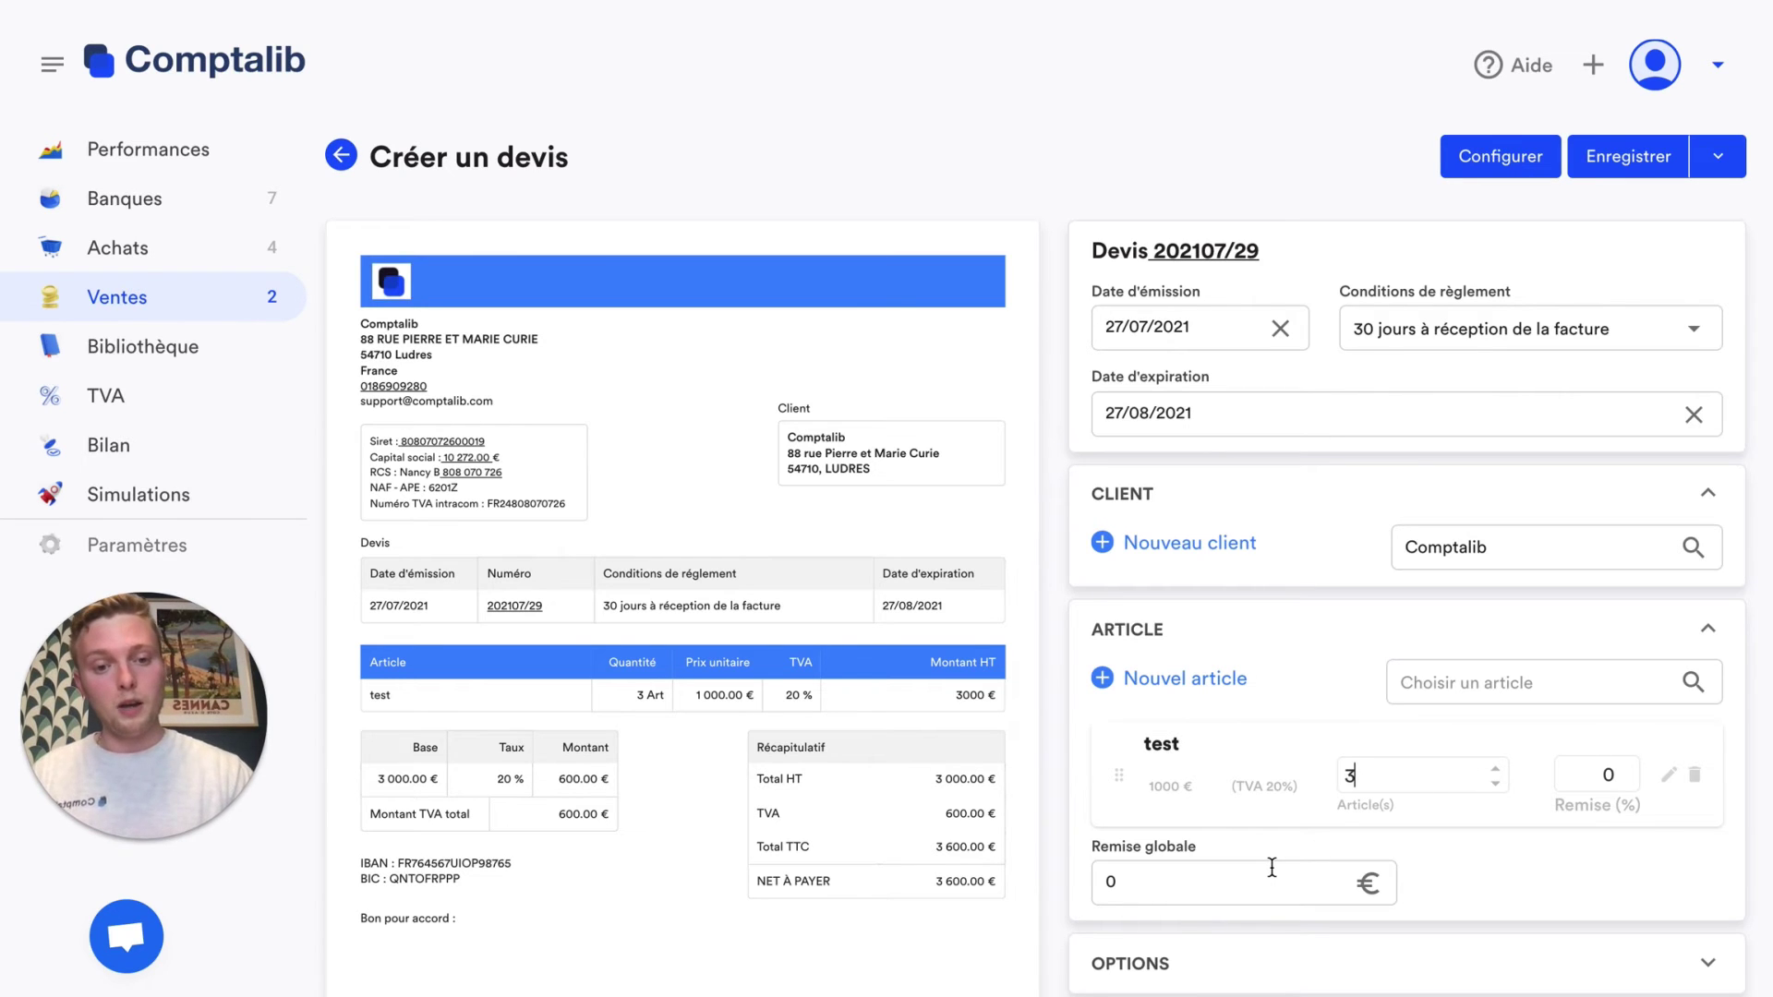
# Examine the quote's options for automatic reminders, invoice style, general comment, VAT mention and footer
pyautogui.scroll(-1, 1275, 887)
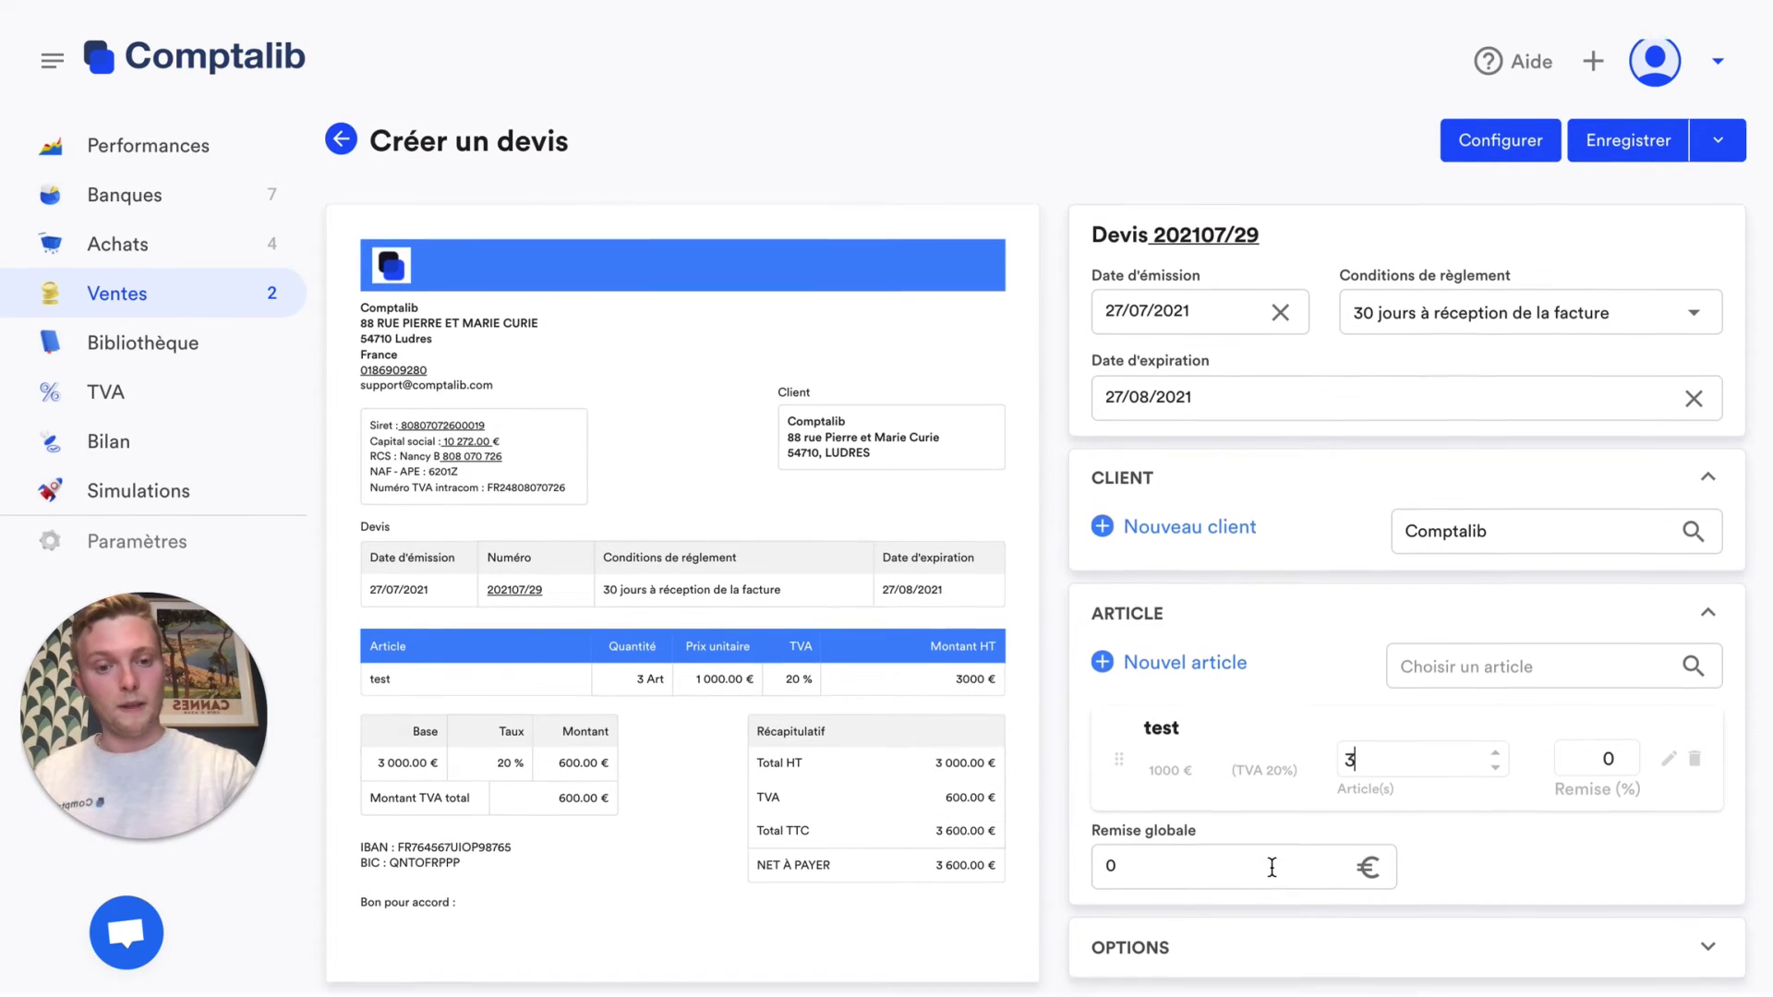
pyautogui.click(1286, 949)
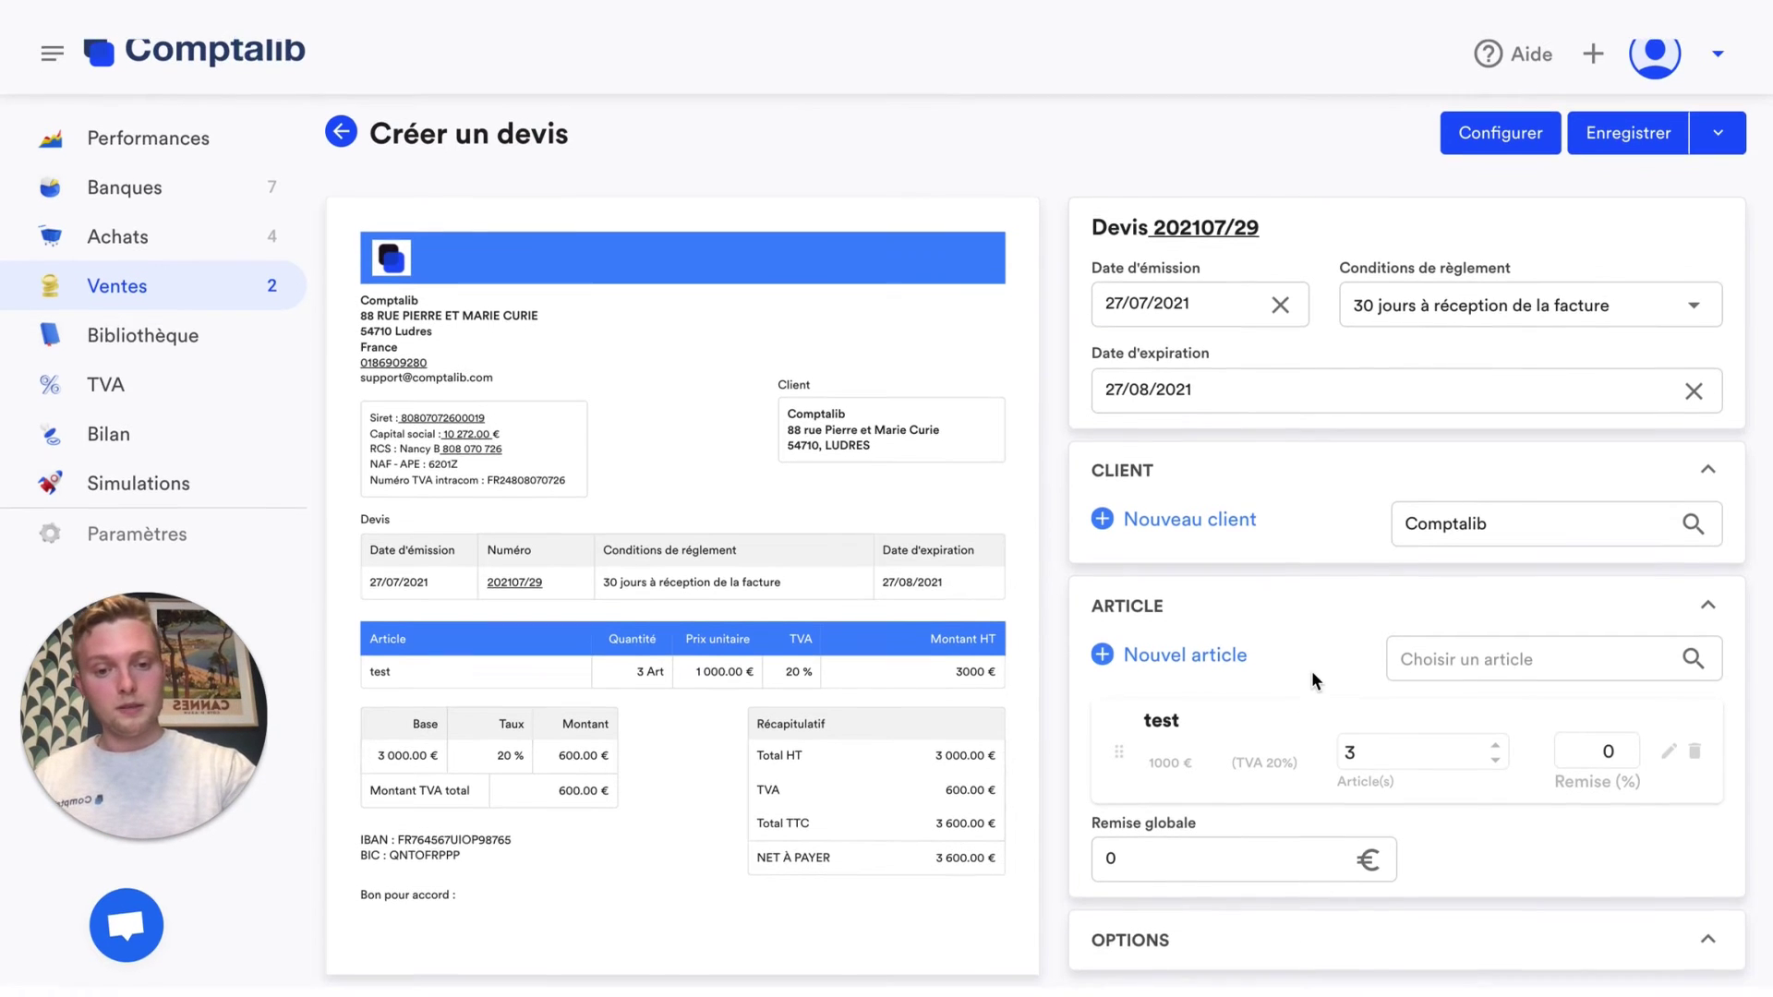
pyautogui.scroll(-5, 1311, 681)
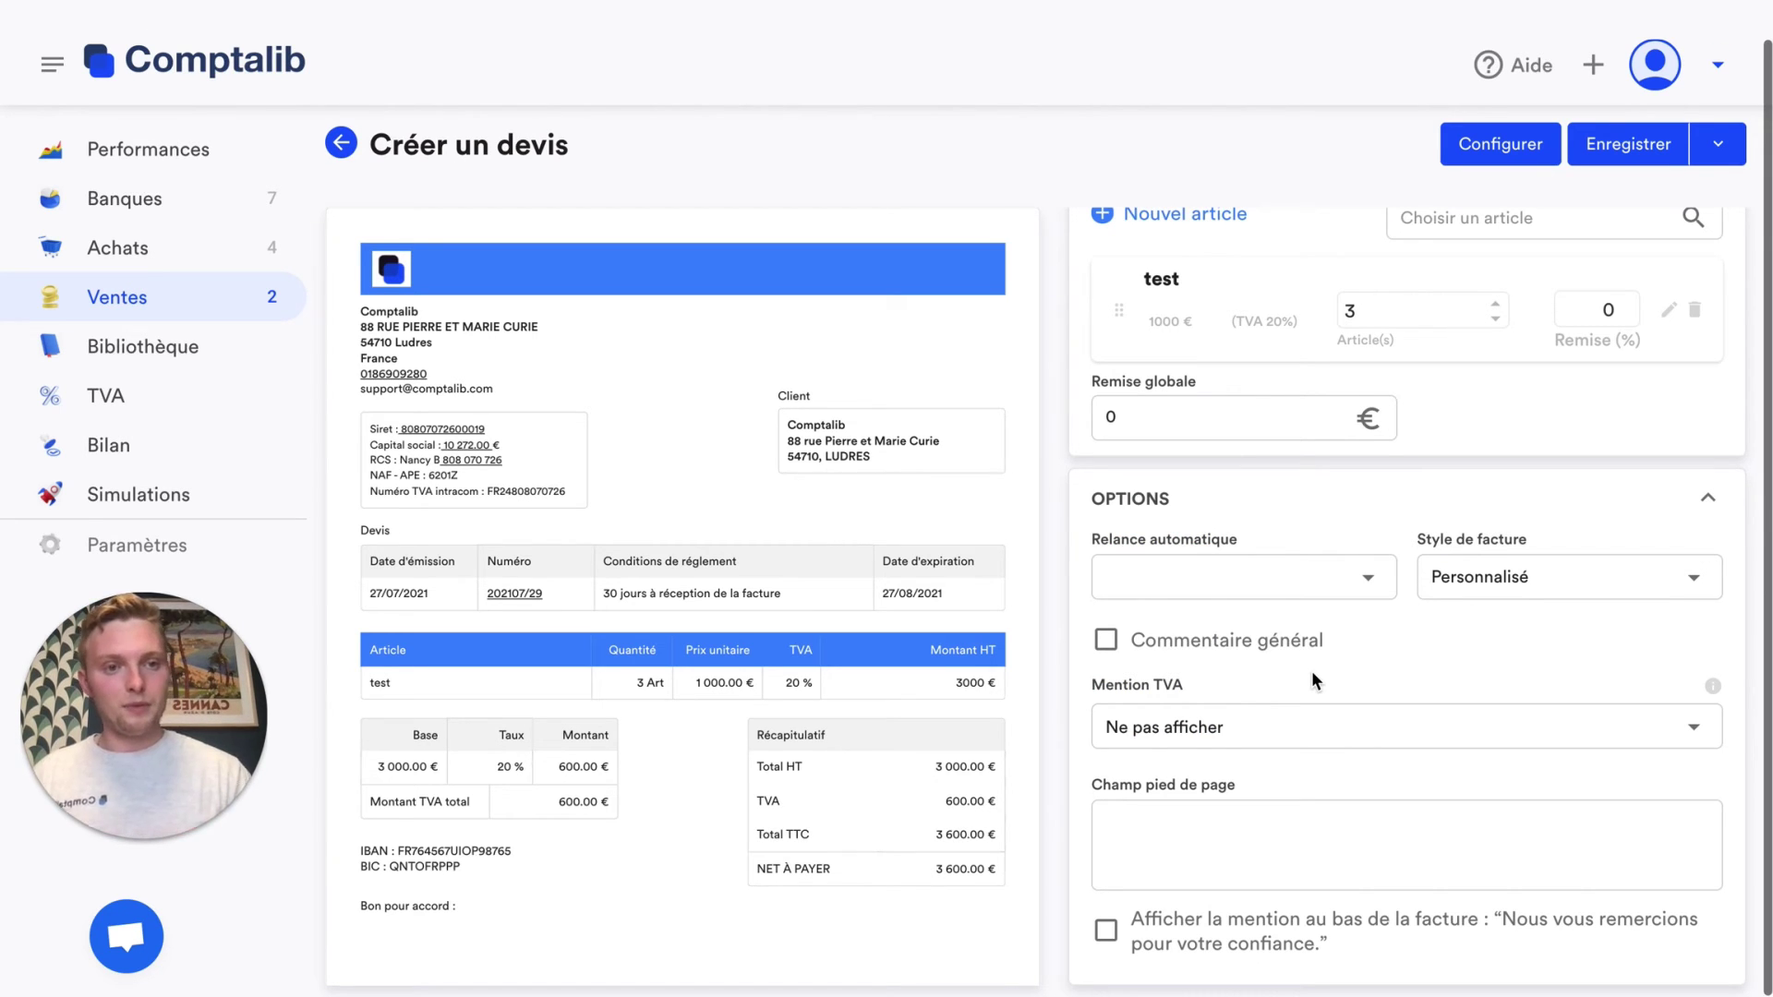
# Save the quote and send it by e-mail with the default subject and message, and open the sent 3 600,00 € quote
pyautogui.click(1720, 146)
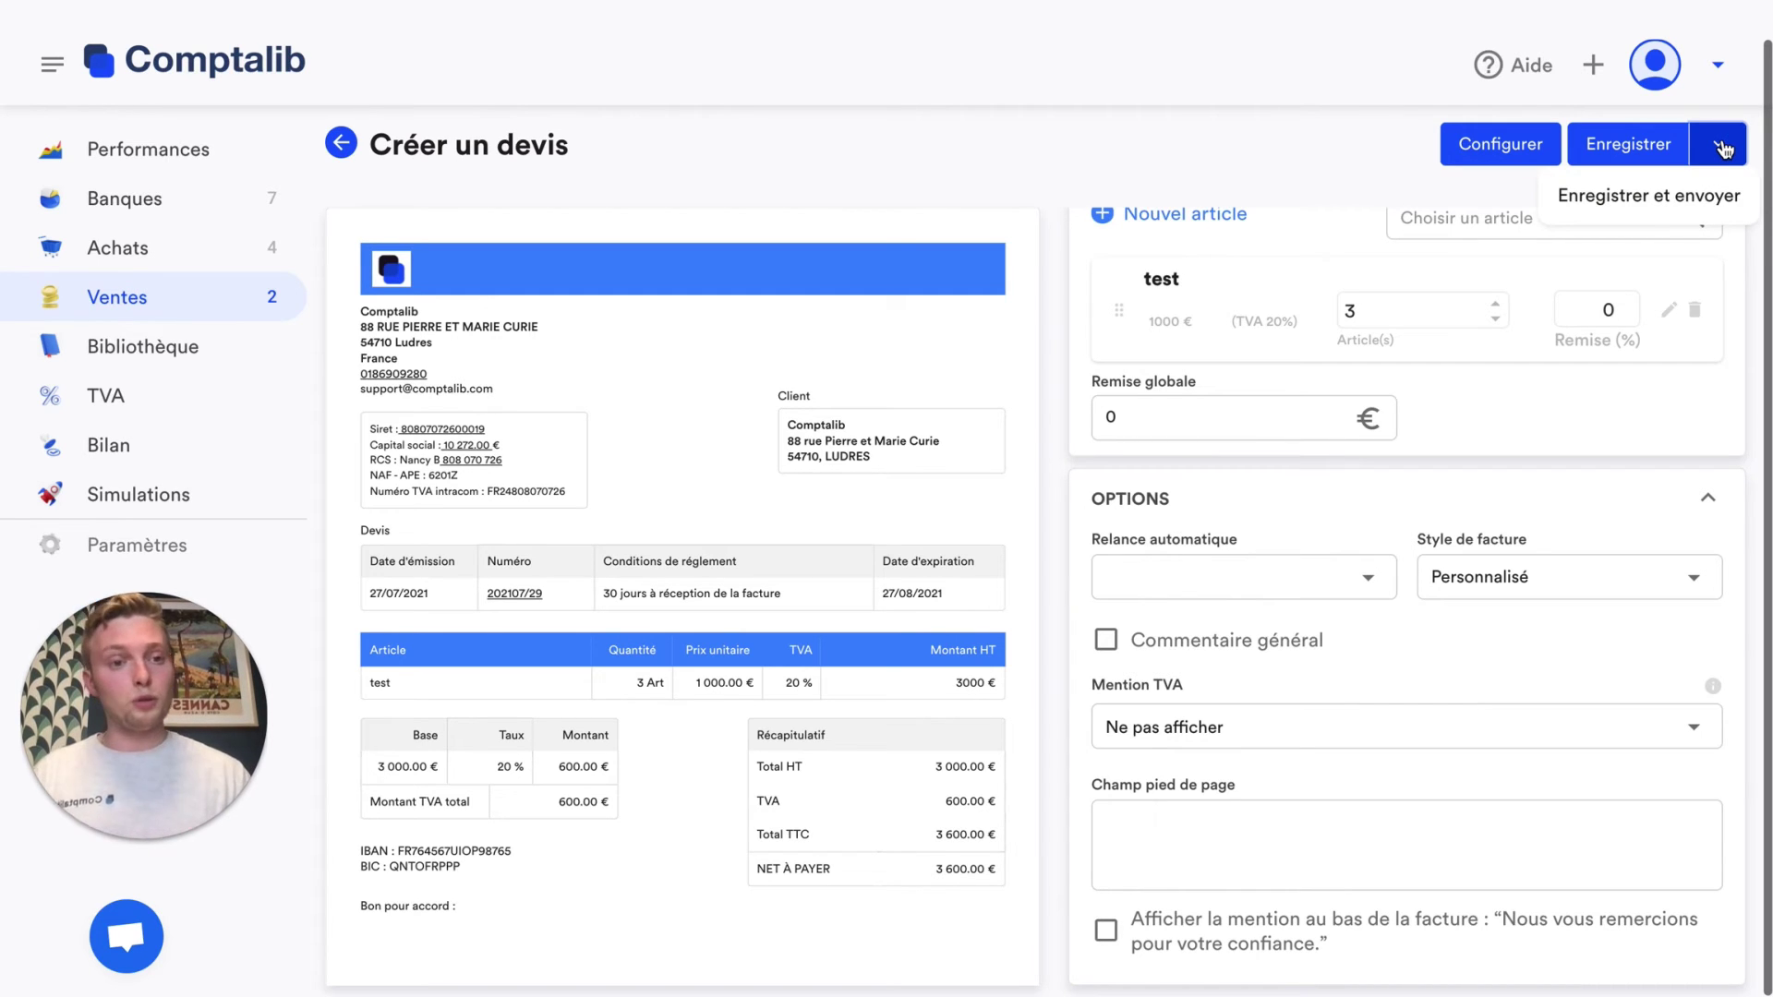
pyautogui.click(1671, 200)
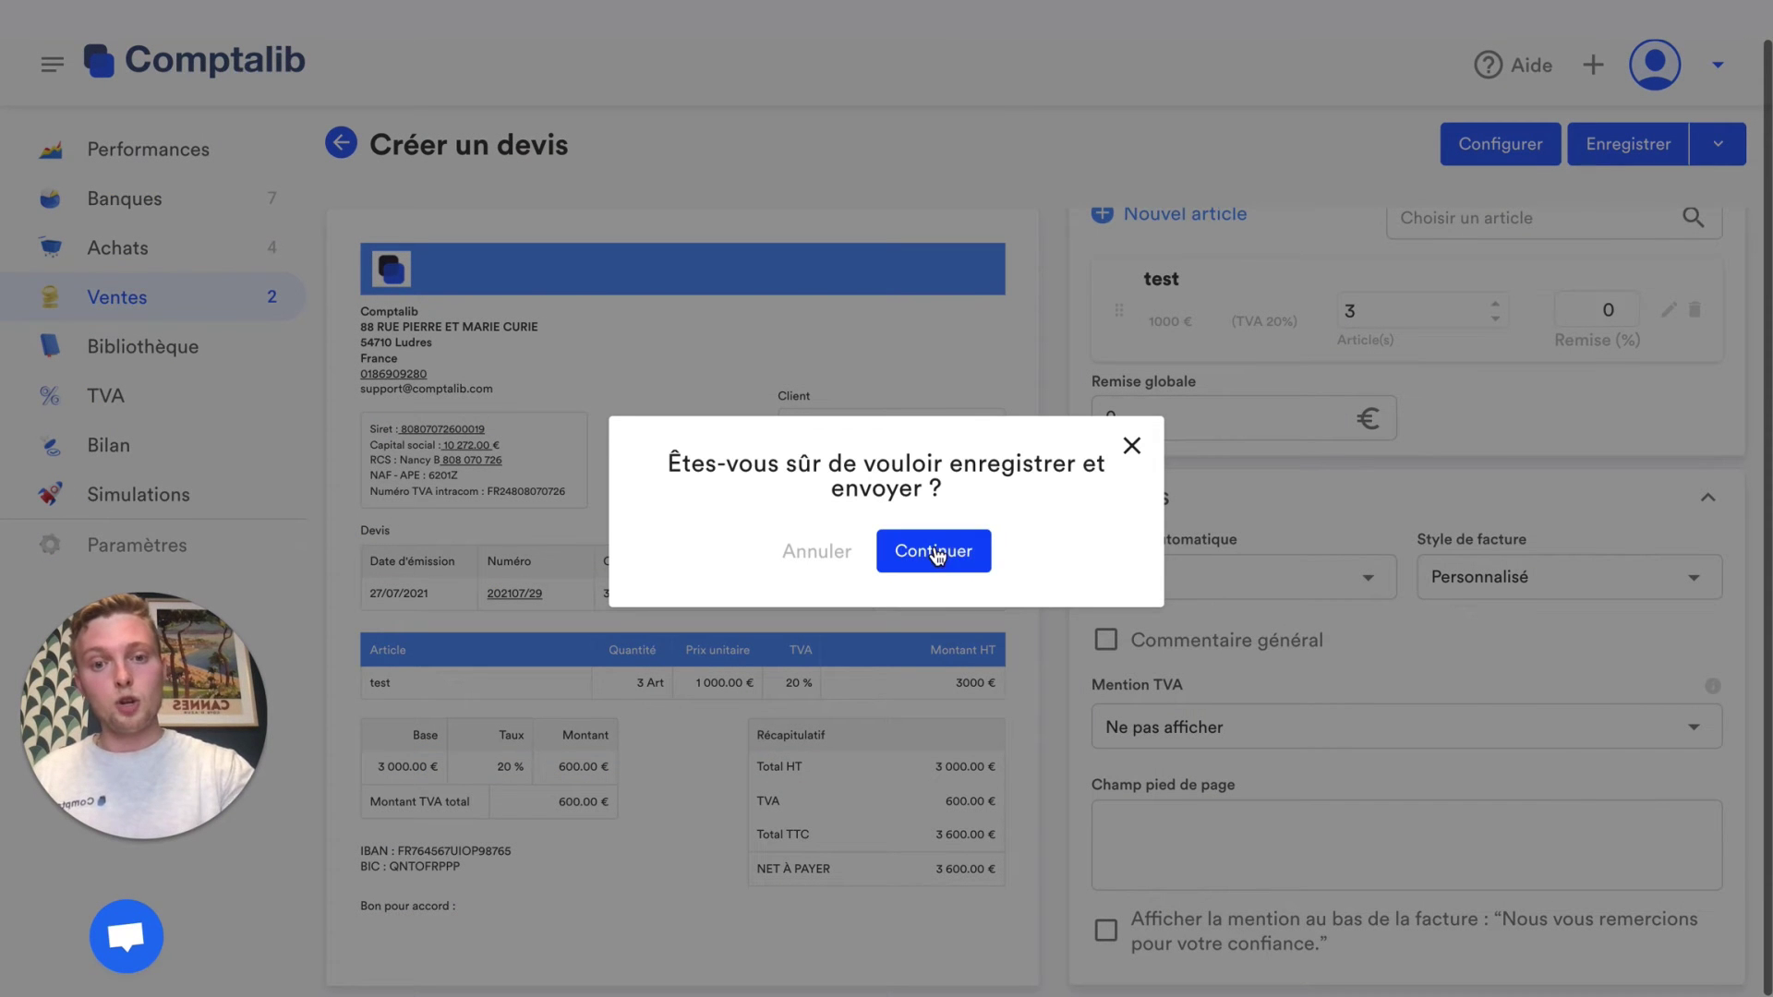
pyautogui.click(935, 555)
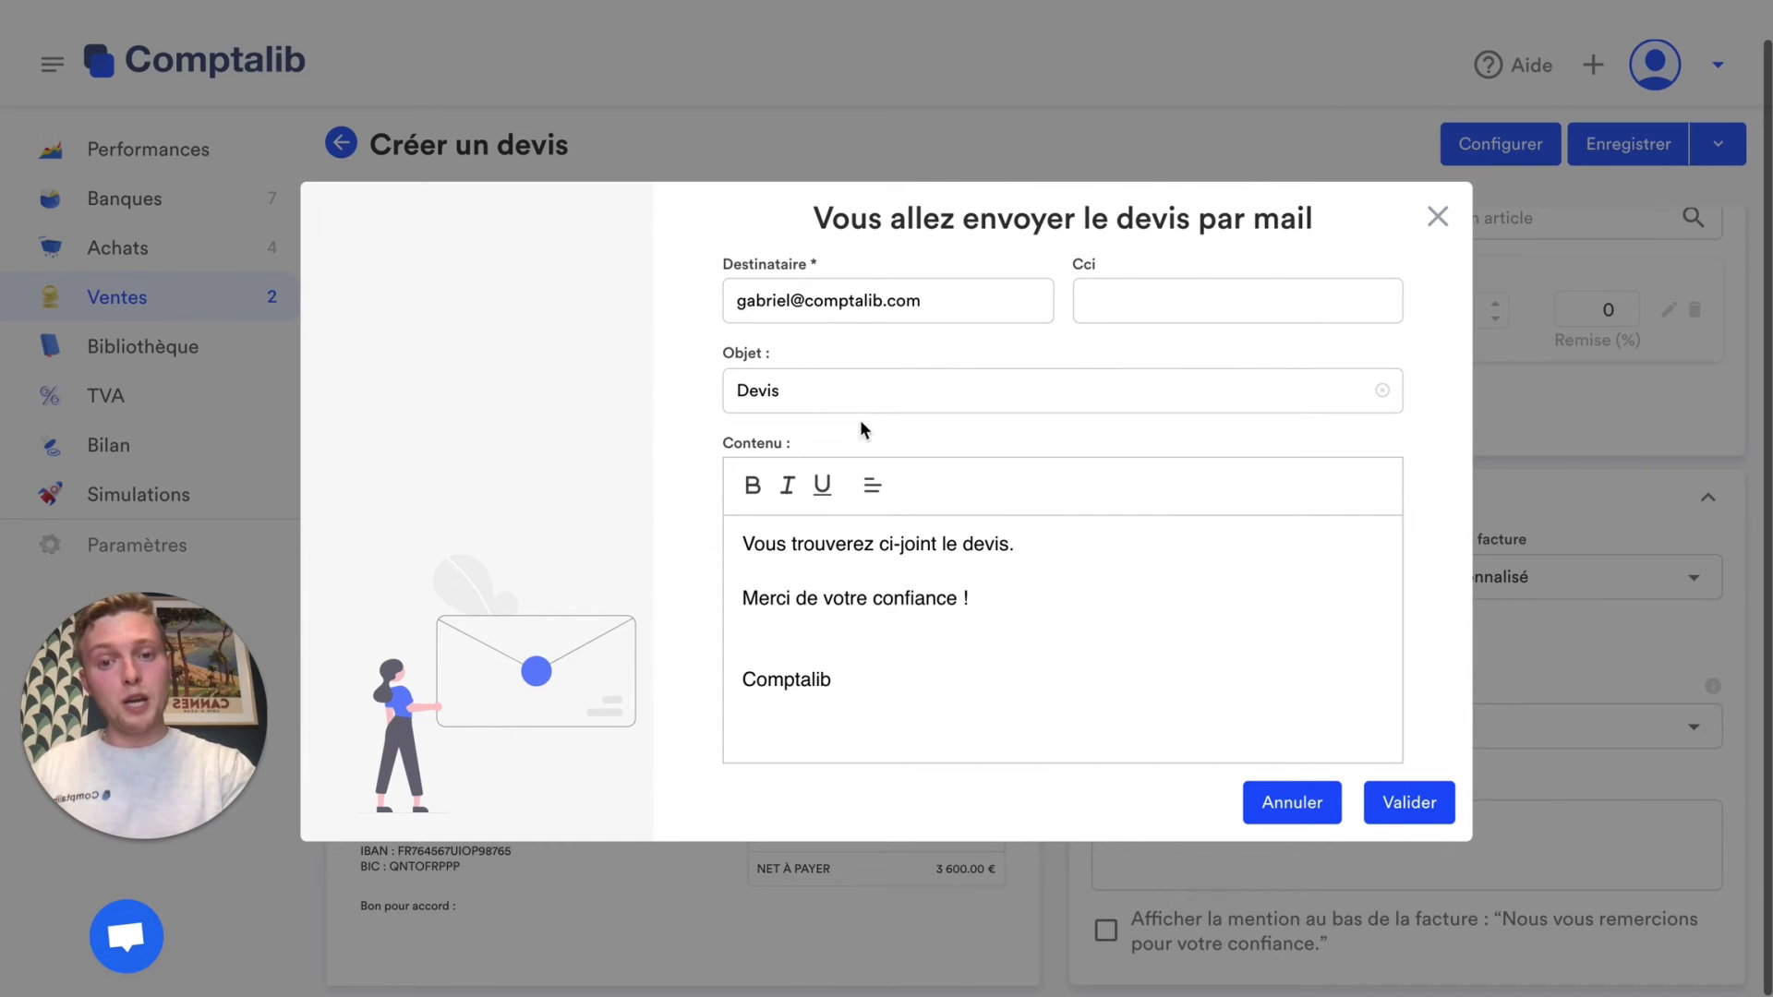
pyautogui.click(1411, 805)
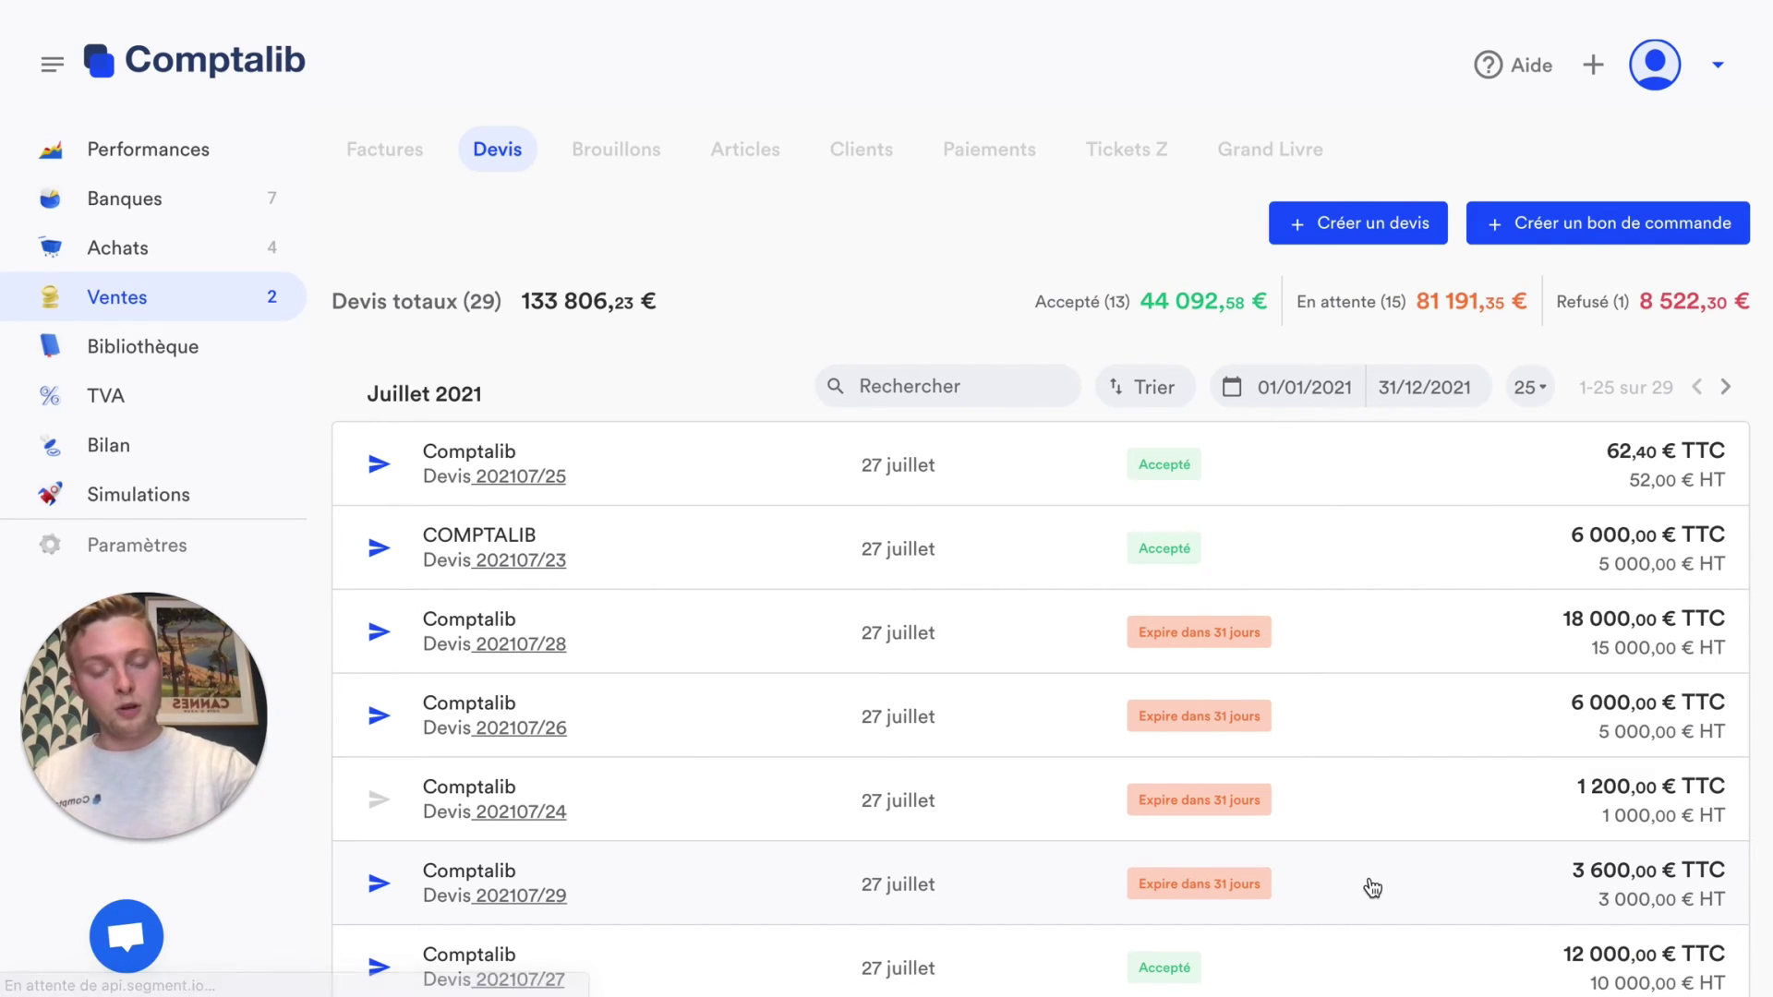
pyautogui.click(1373, 887)
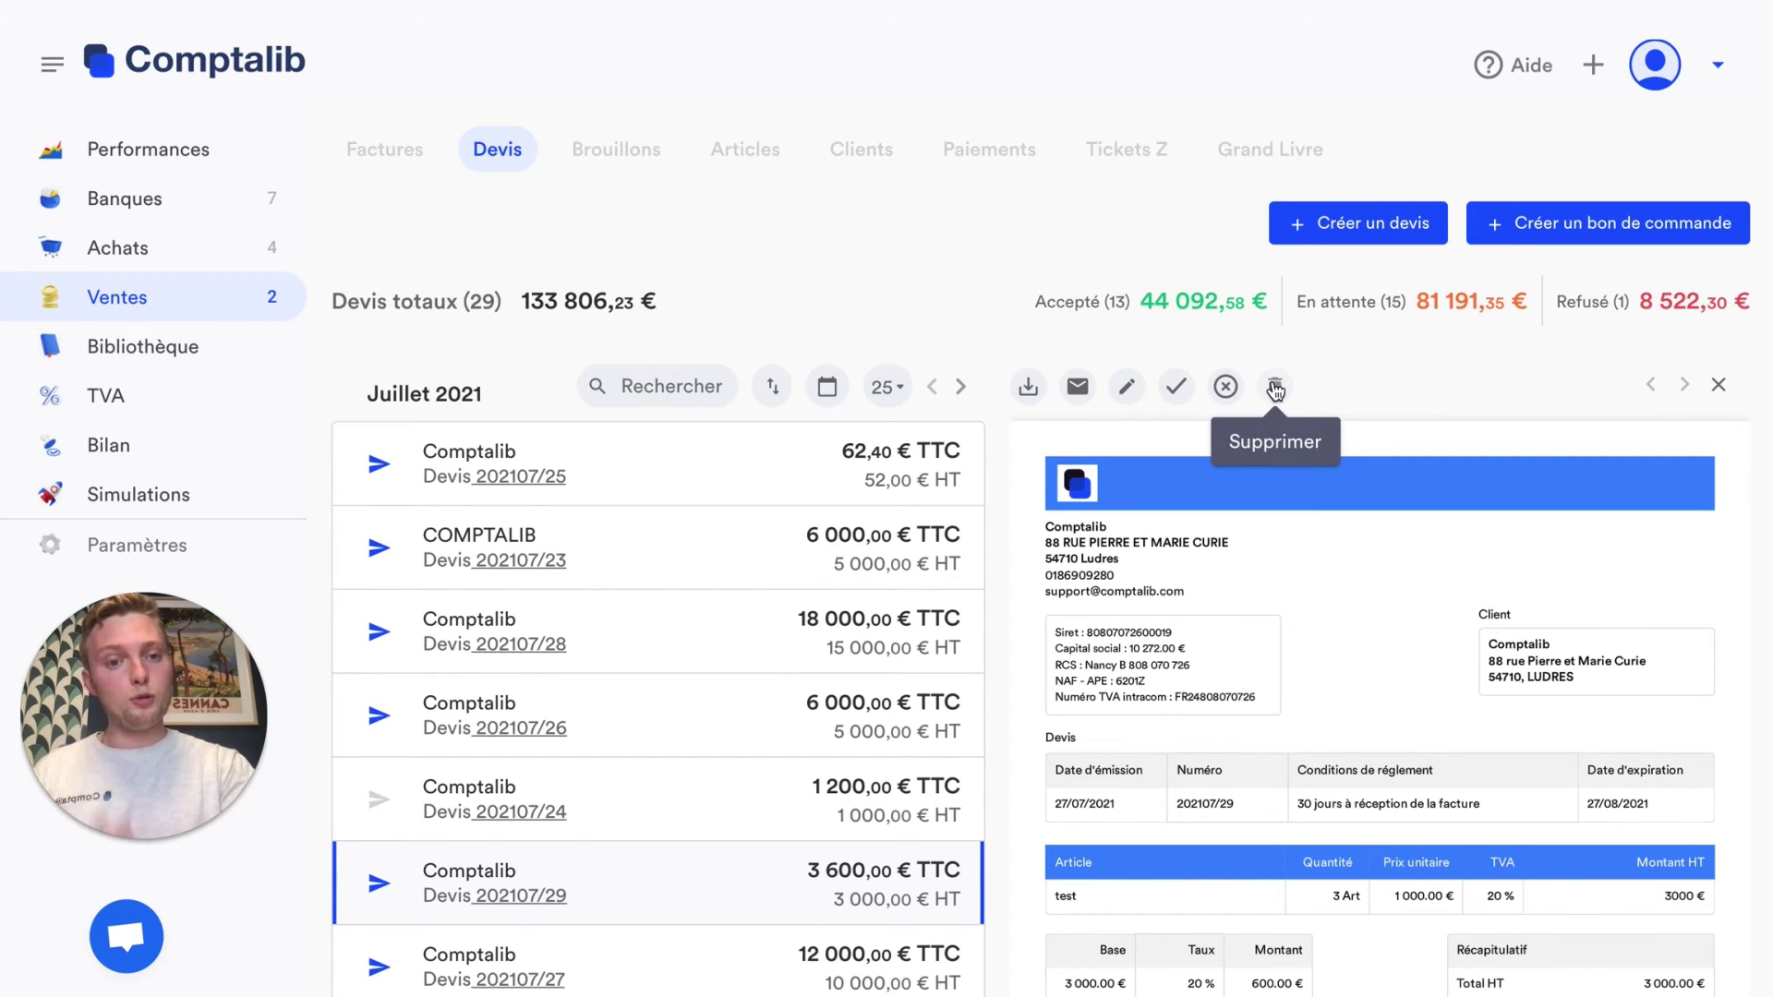
# Accept the quote, convert it into an invoice with default conditions and options without e-mailing it, and open the new 3 600,00 € invoice
pyautogui.click(1176, 387)
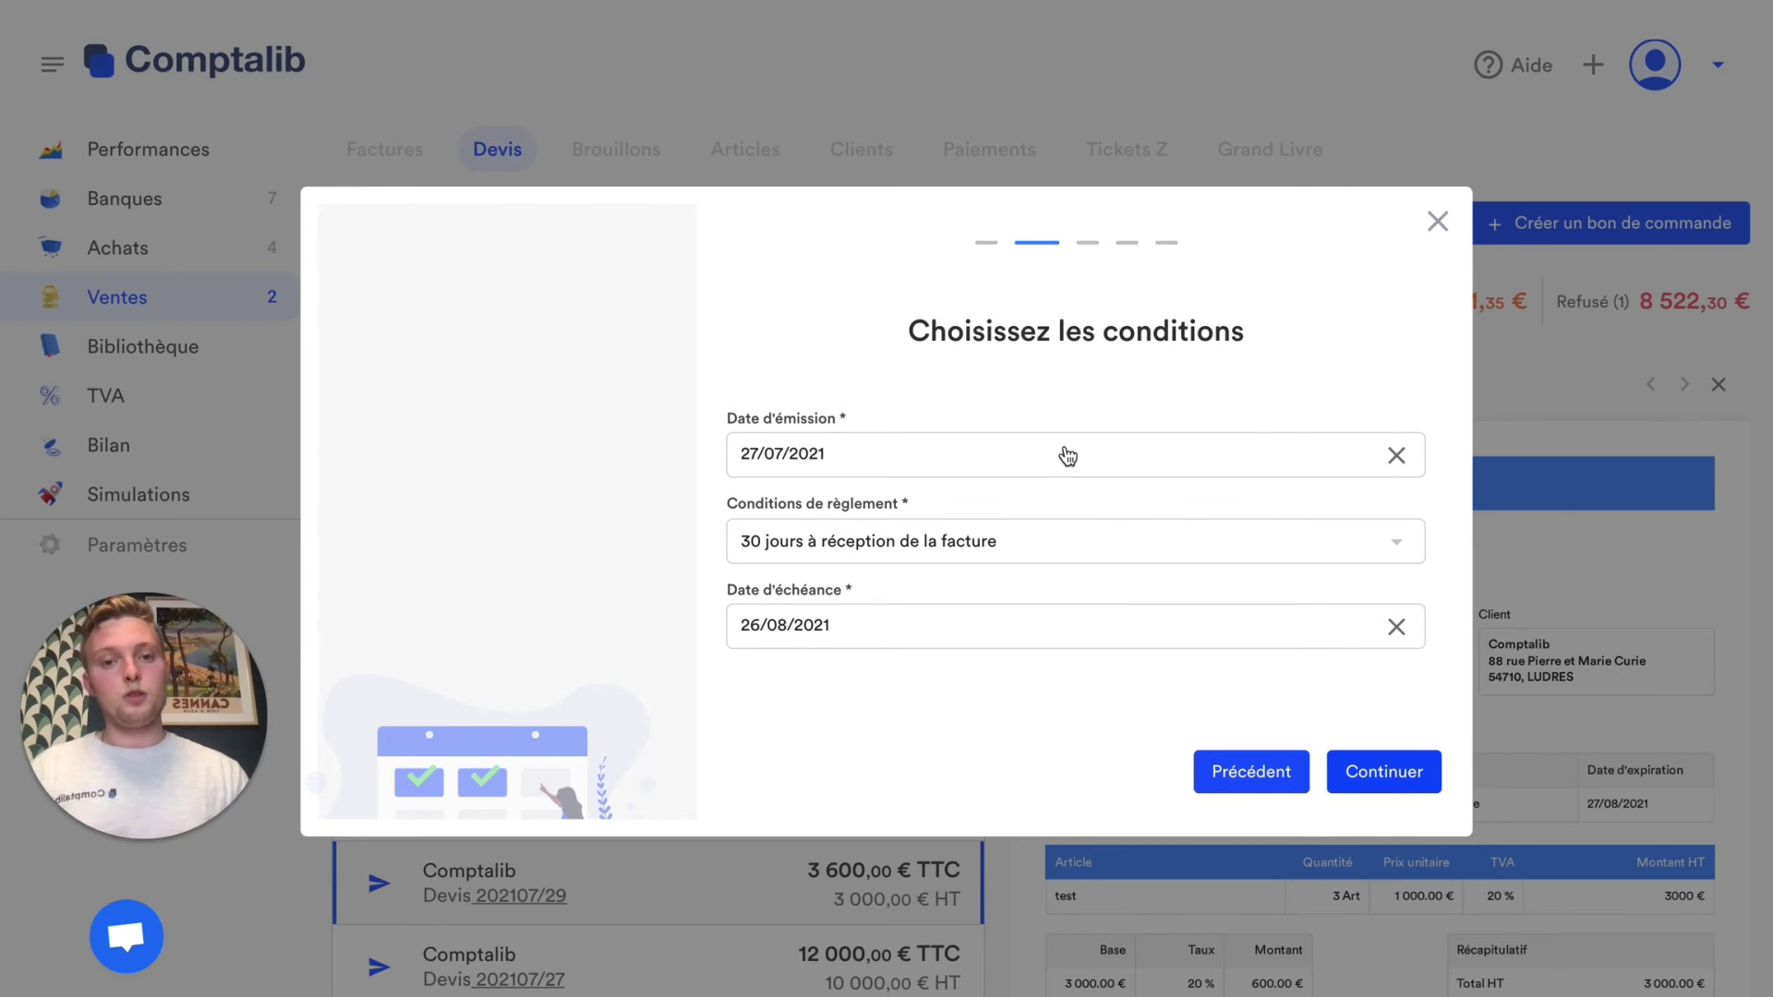
pyautogui.press('Return')
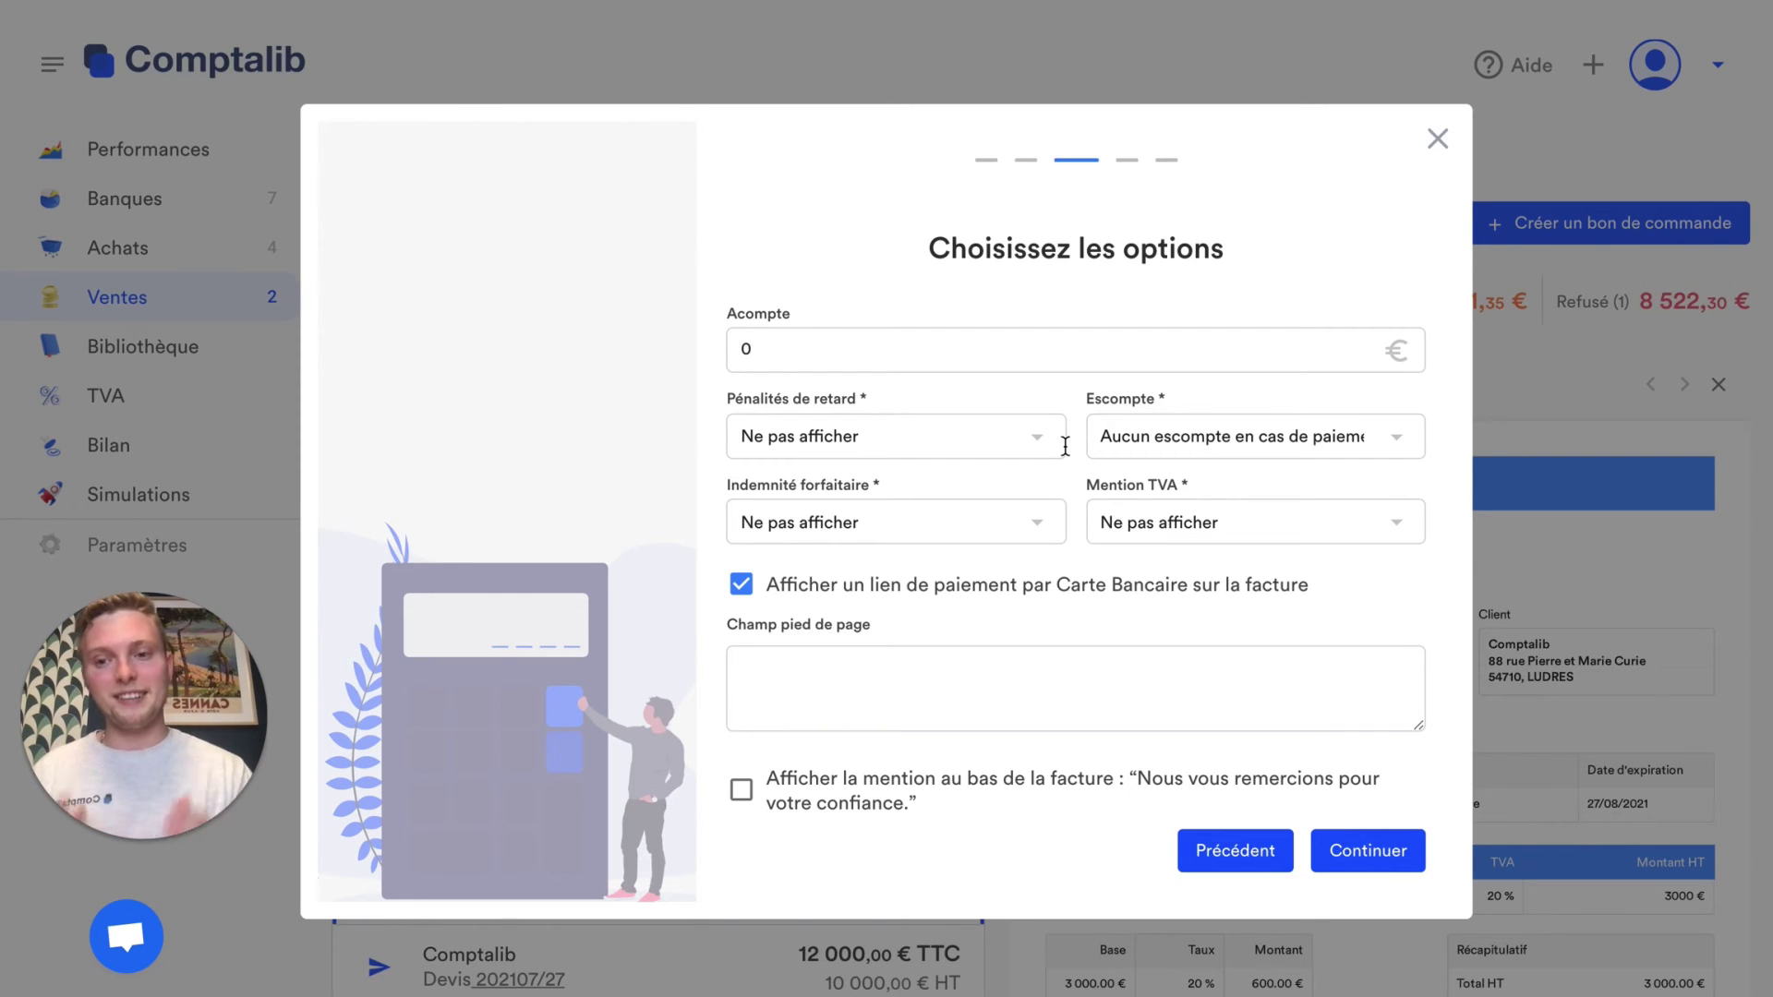
pyautogui.click(1399, 866)
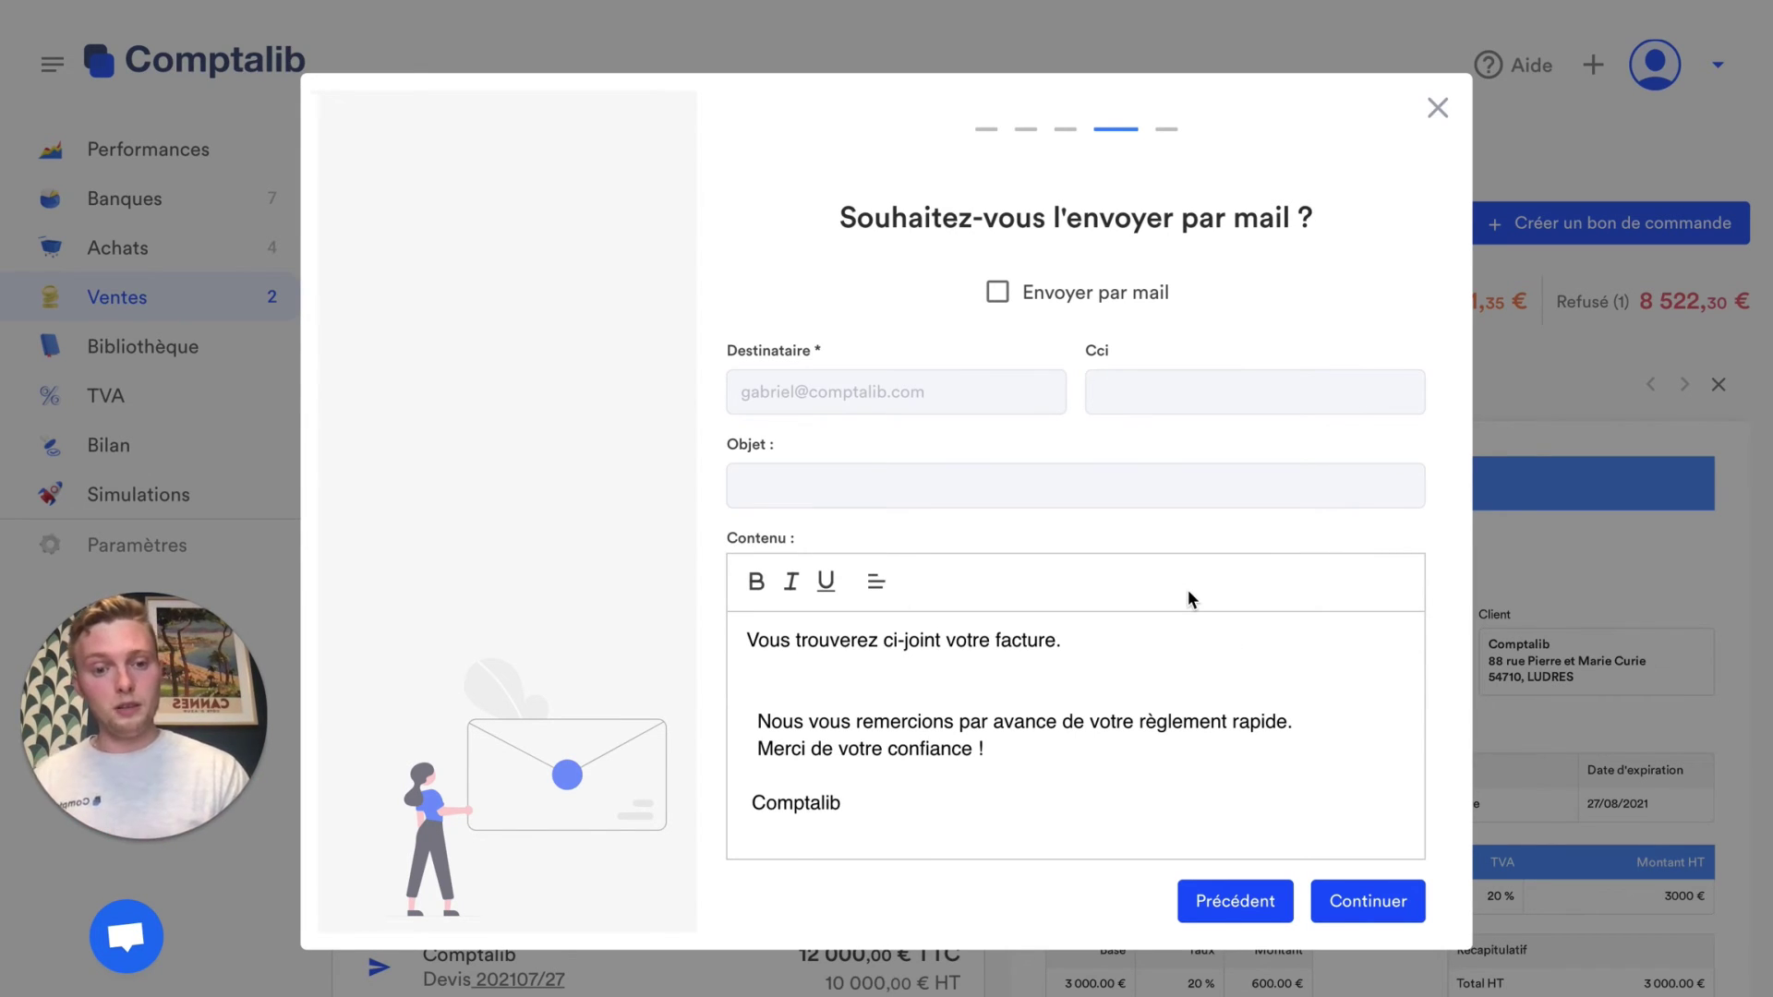
pyautogui.click(1376, 902)
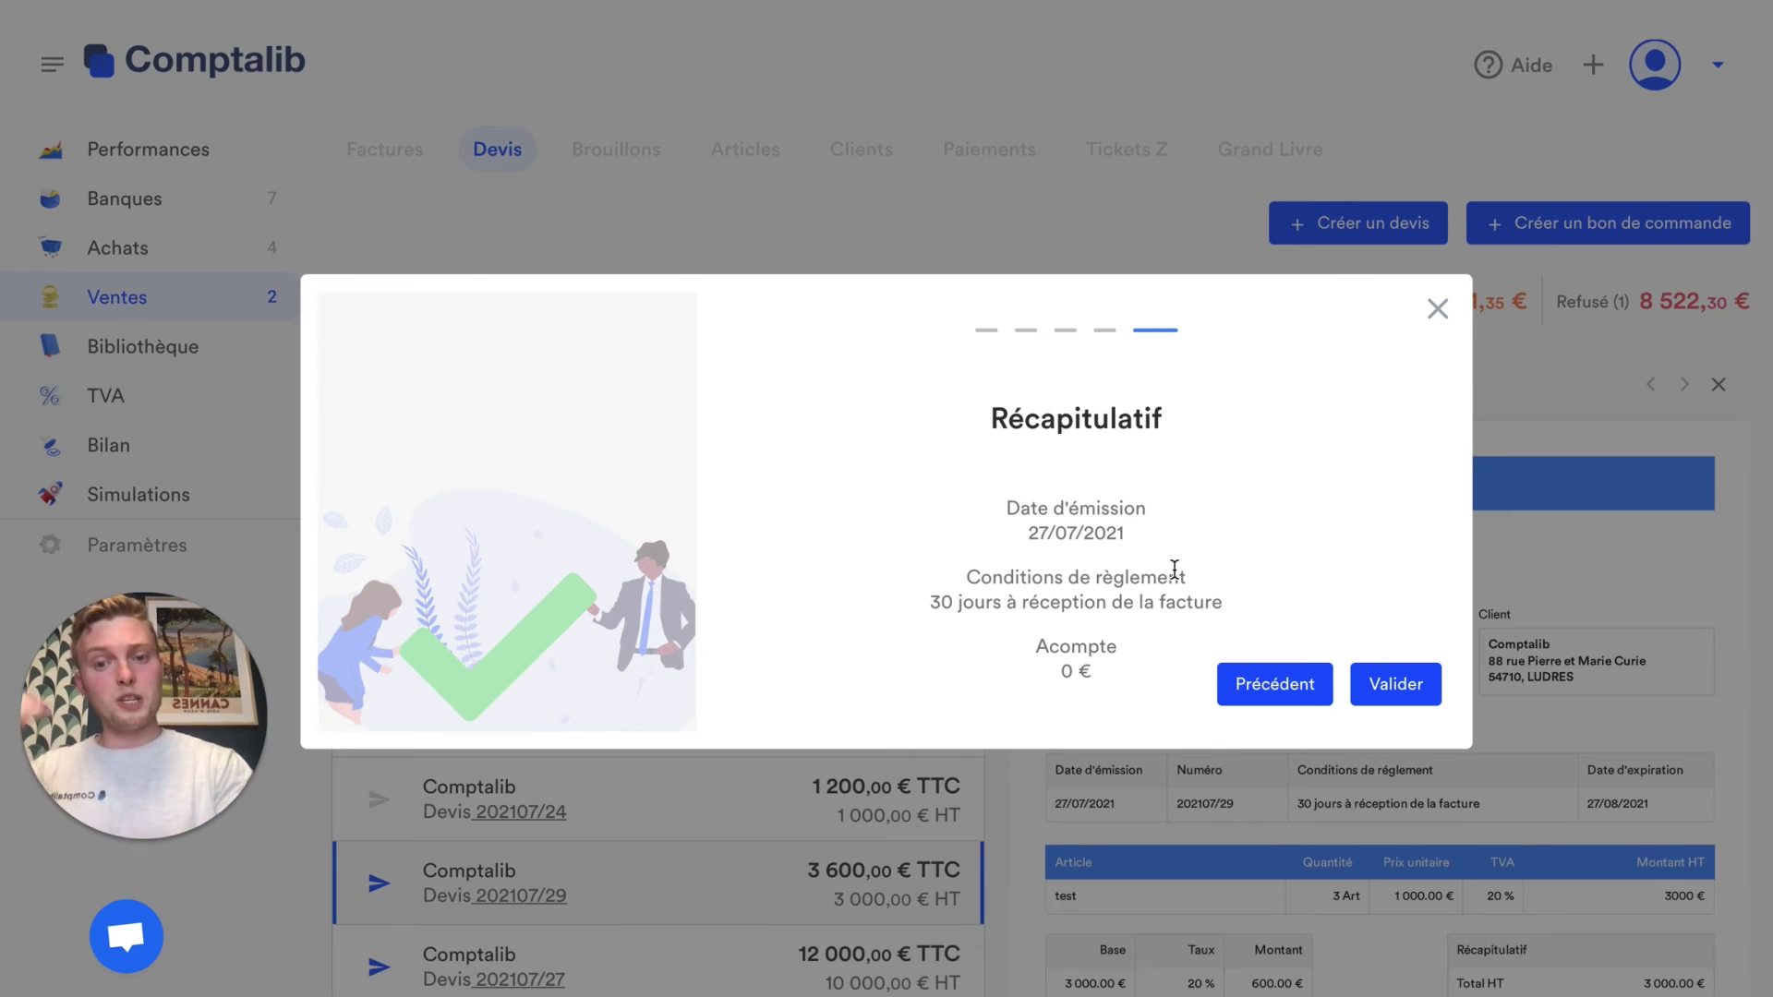
pyautogui.click(1395, 685)
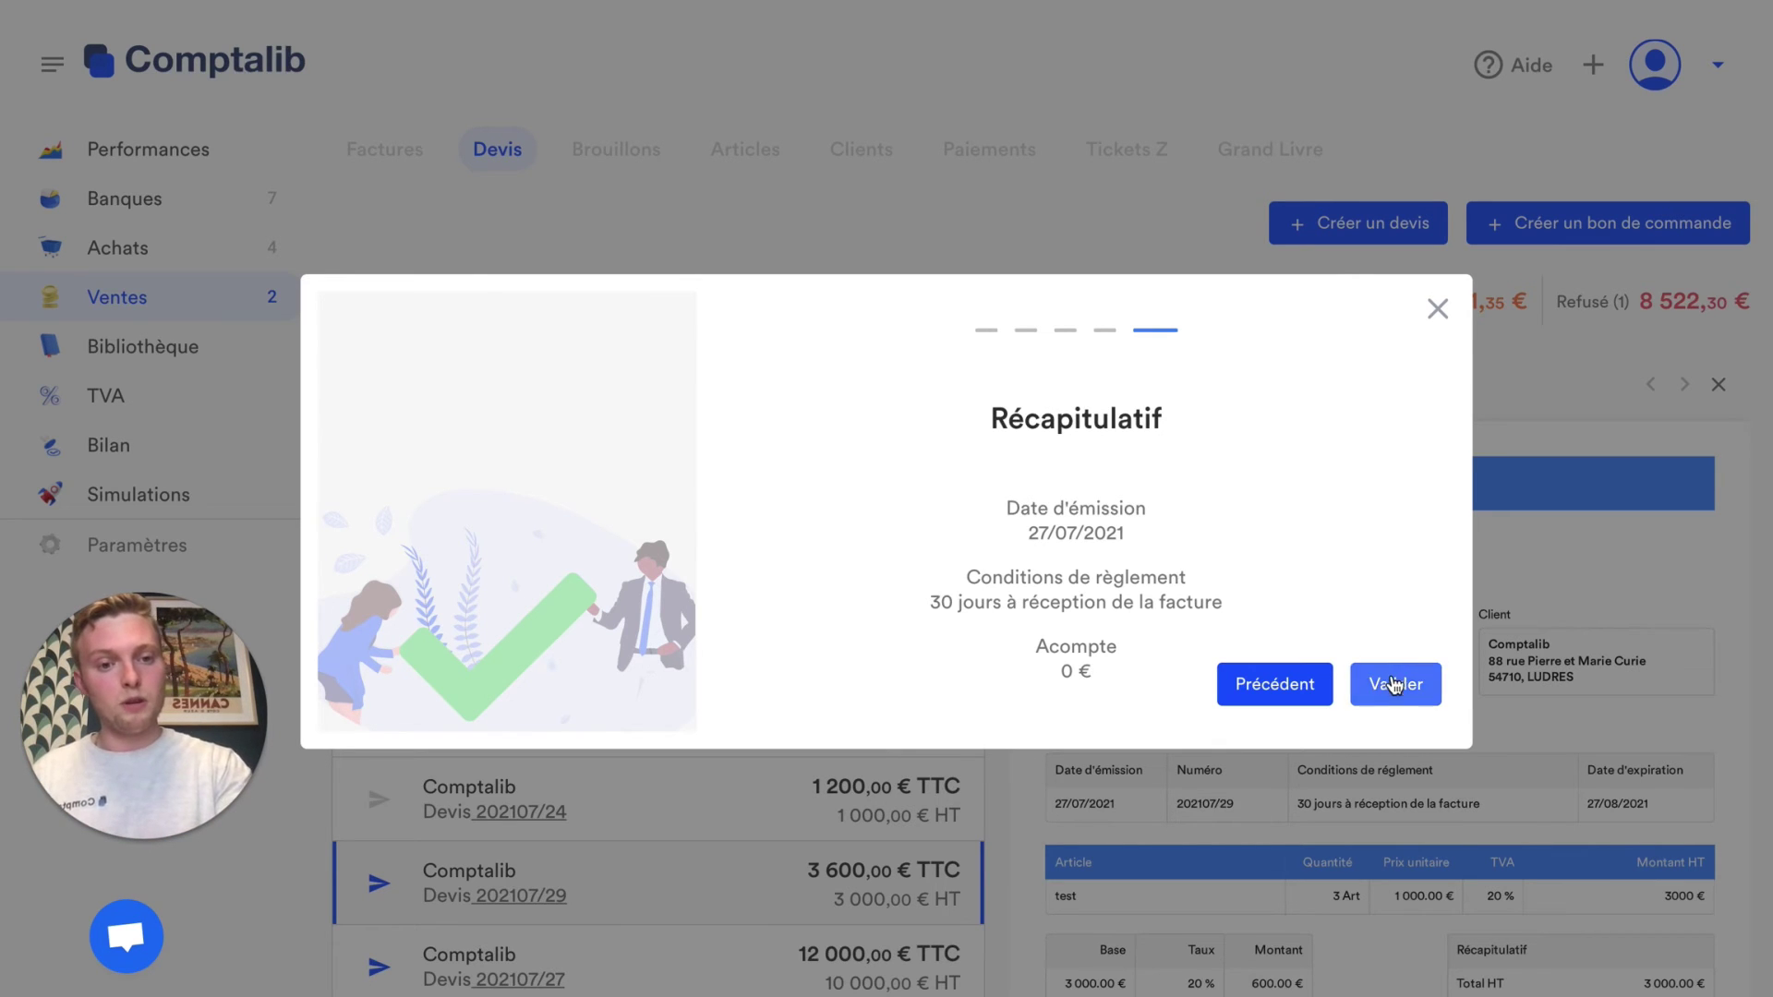
pyautogui.click(1394, 684)
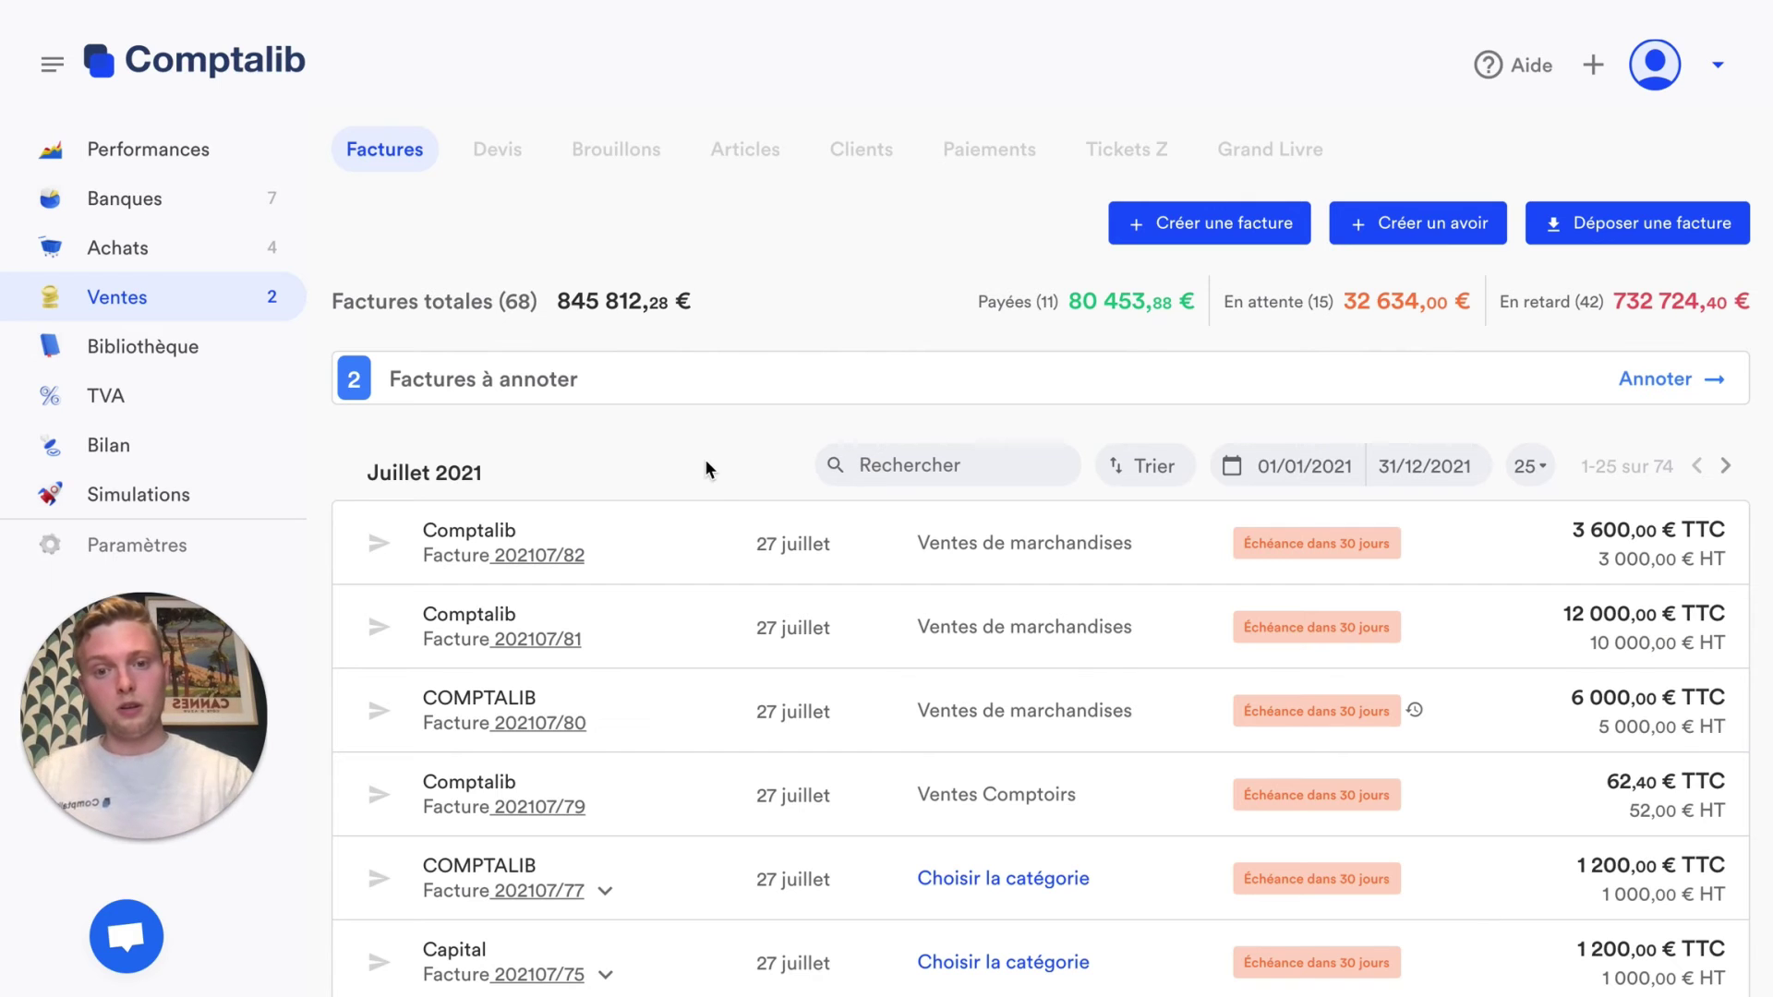
pyautogui.click(710, 547)
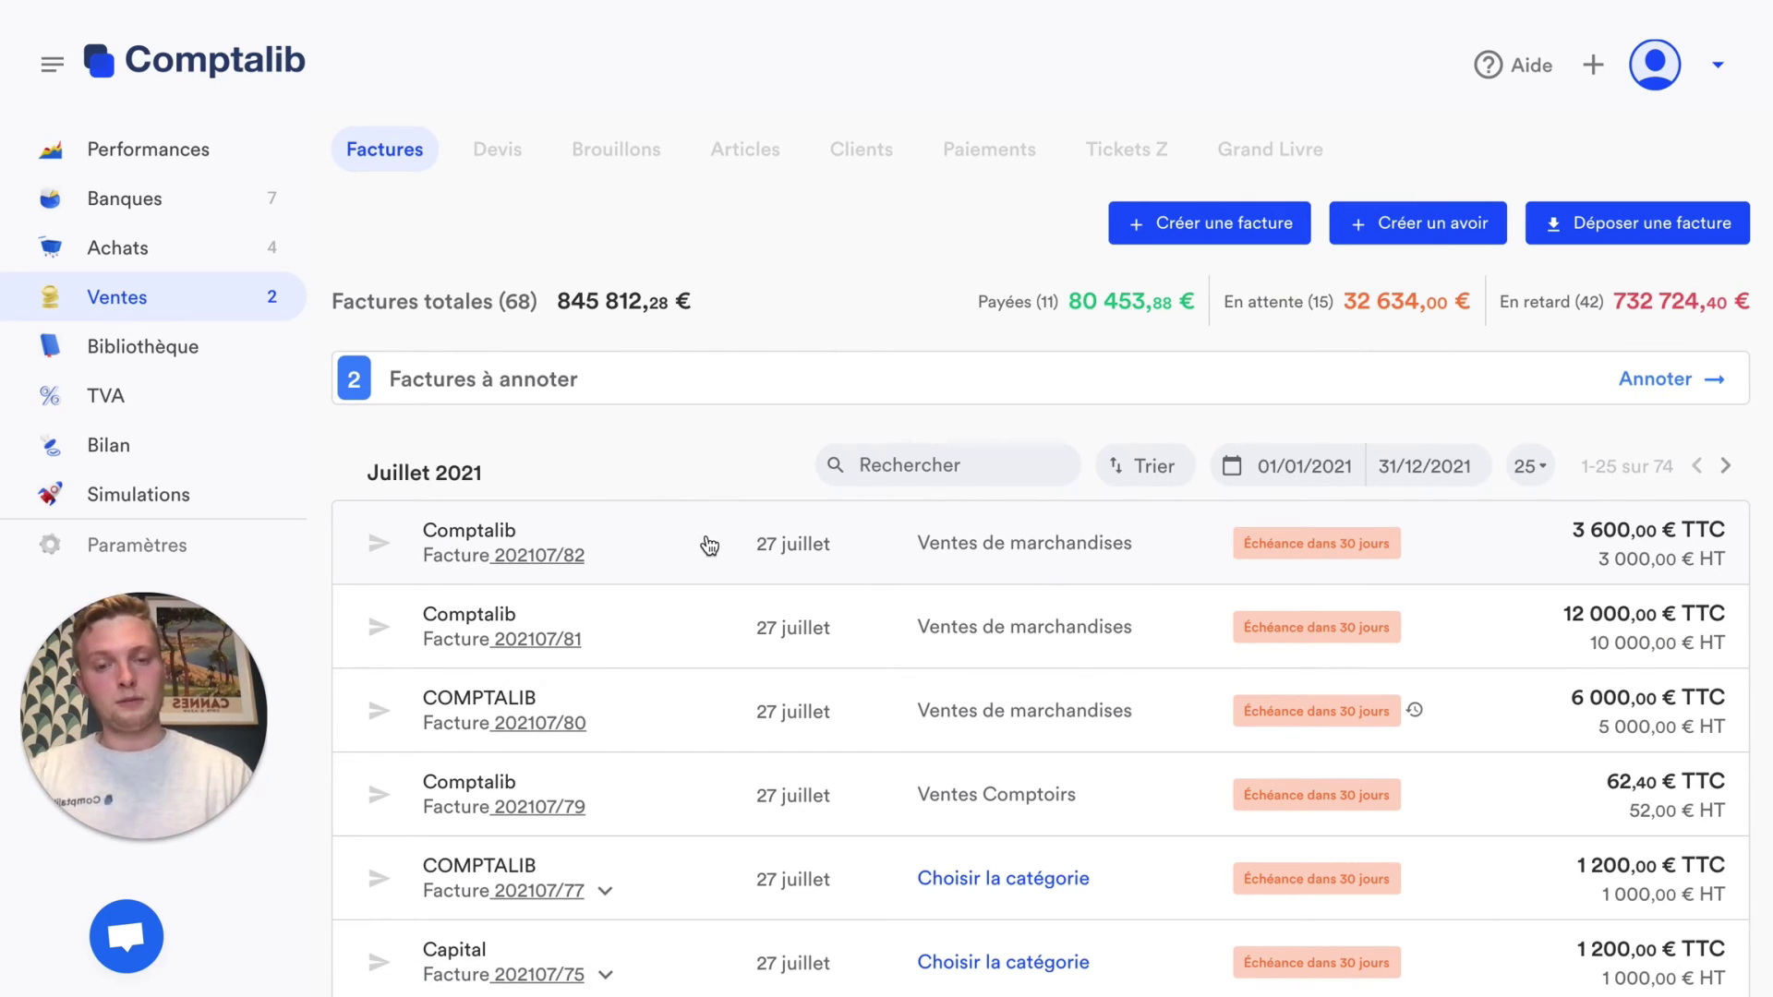
pyautogui.click(710, 547)
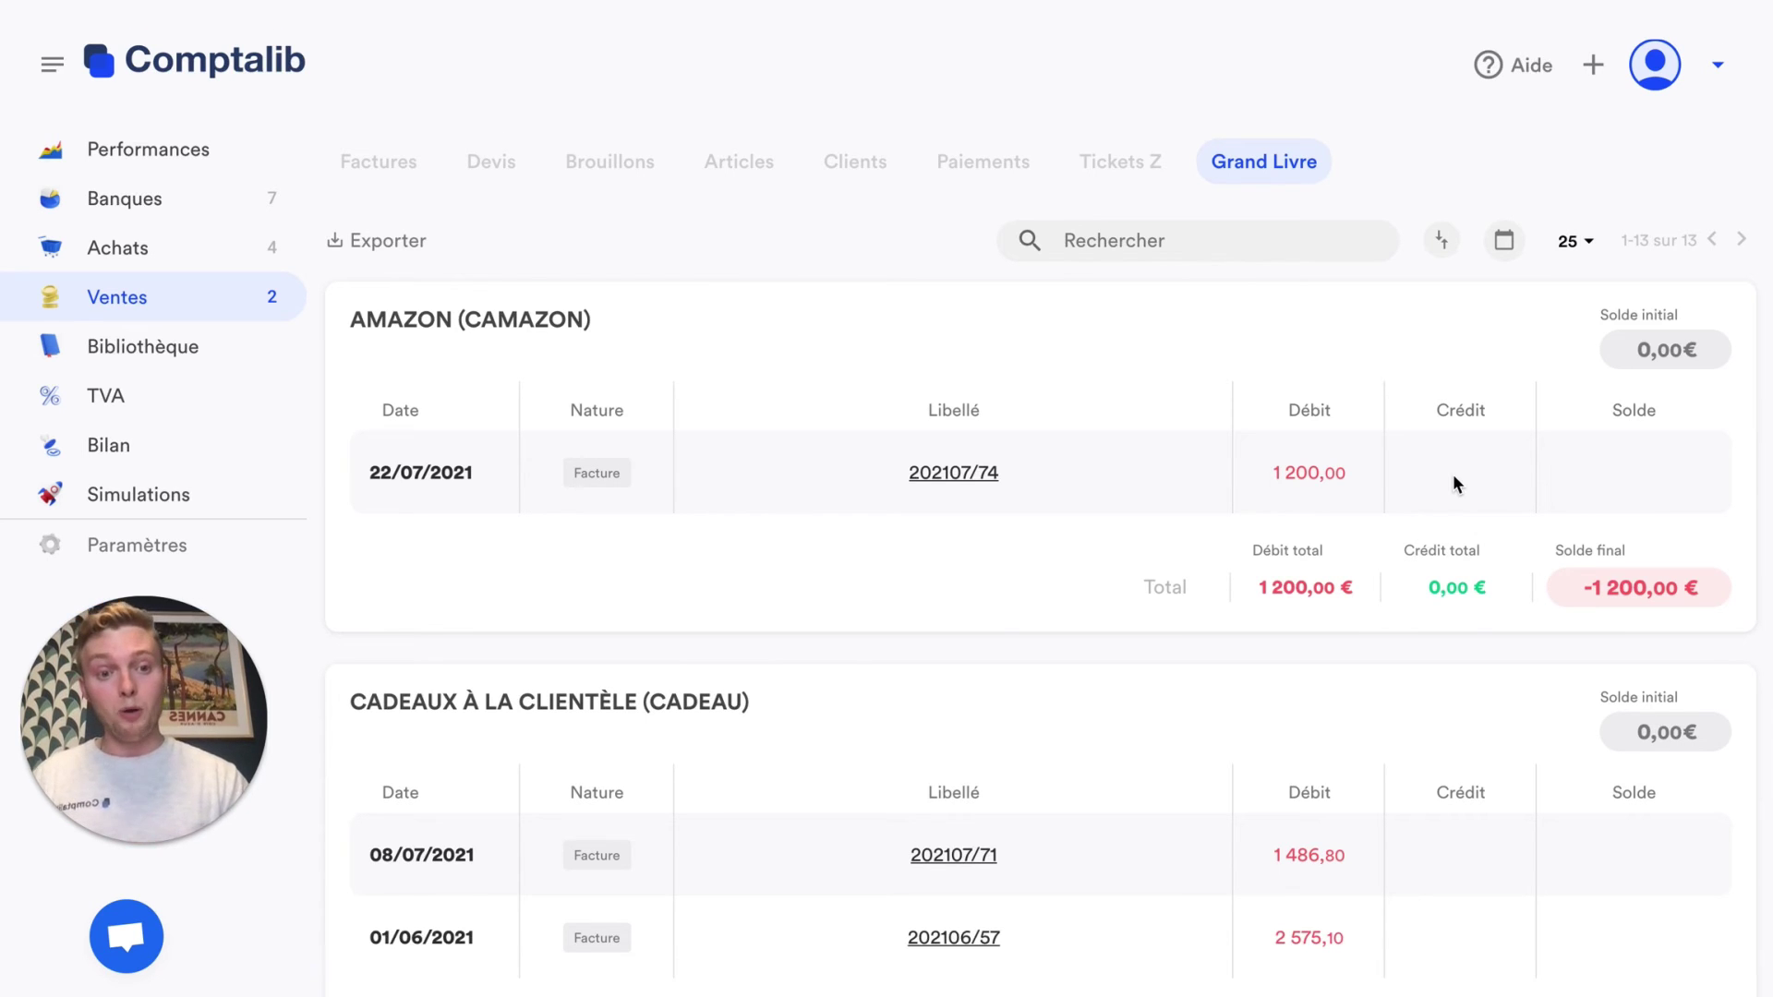
# Search the sales ledger for Comptalib and look through the matching client accounts
pyautogui.click(1232, 238)
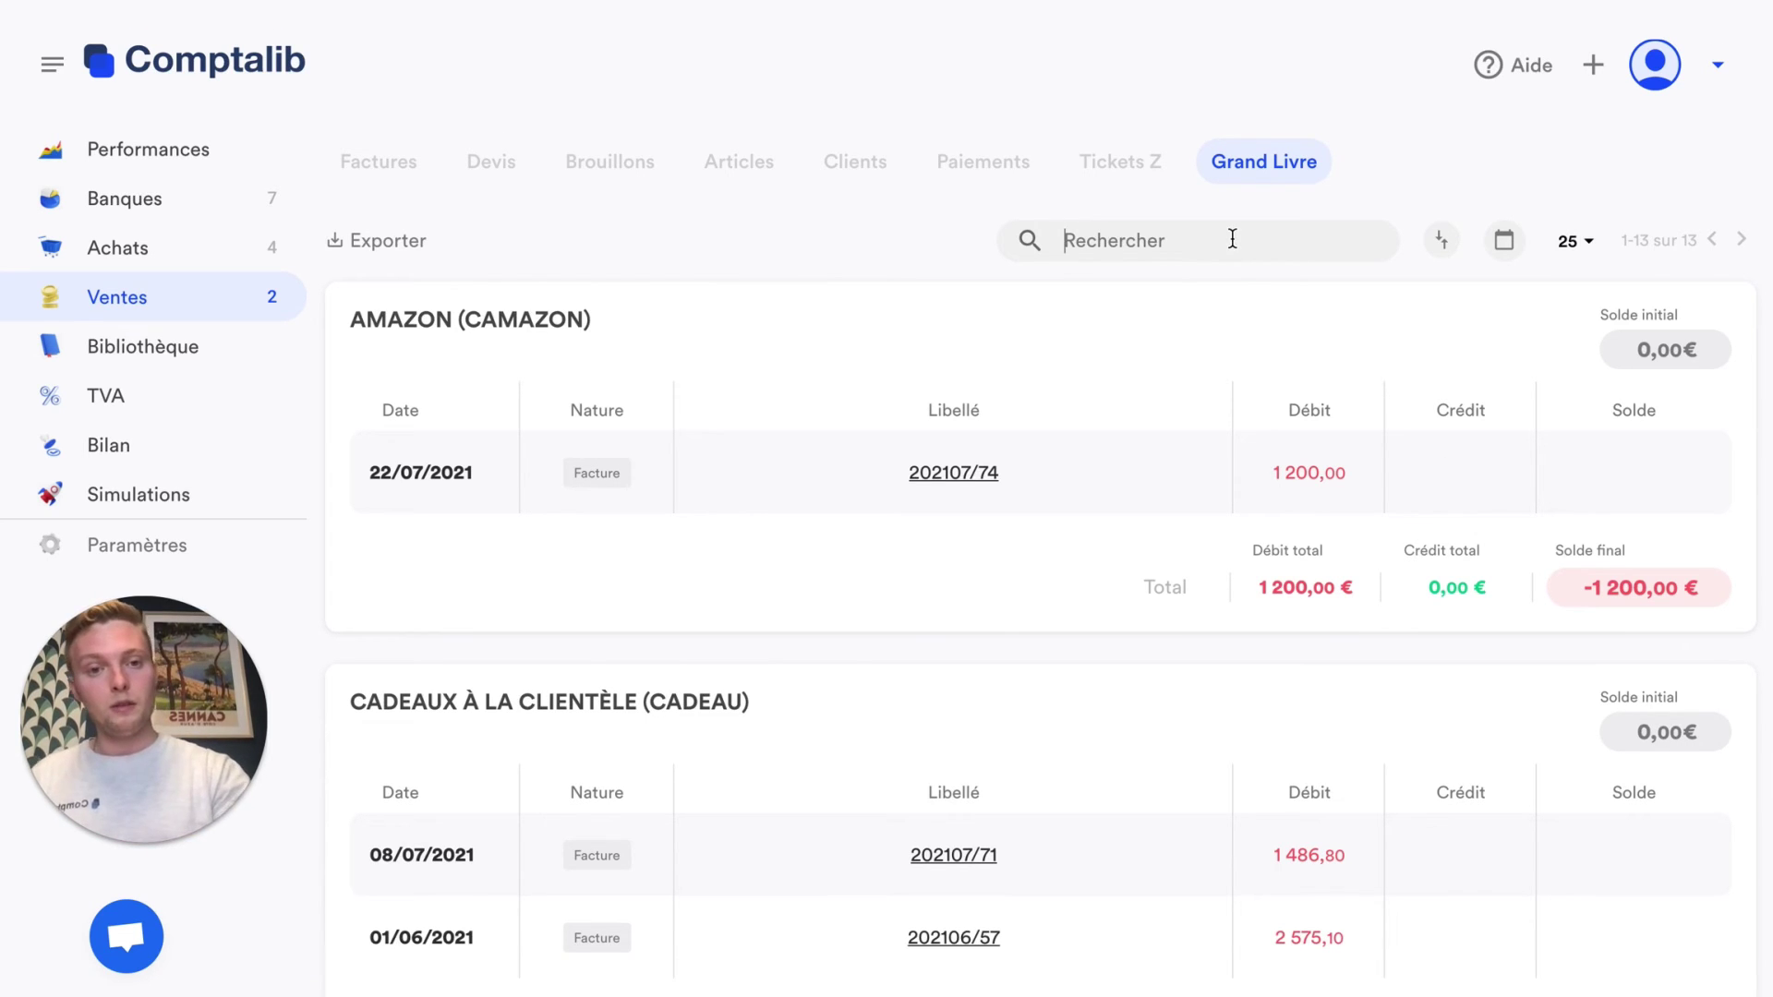
pyautogui.write('Comptalib')
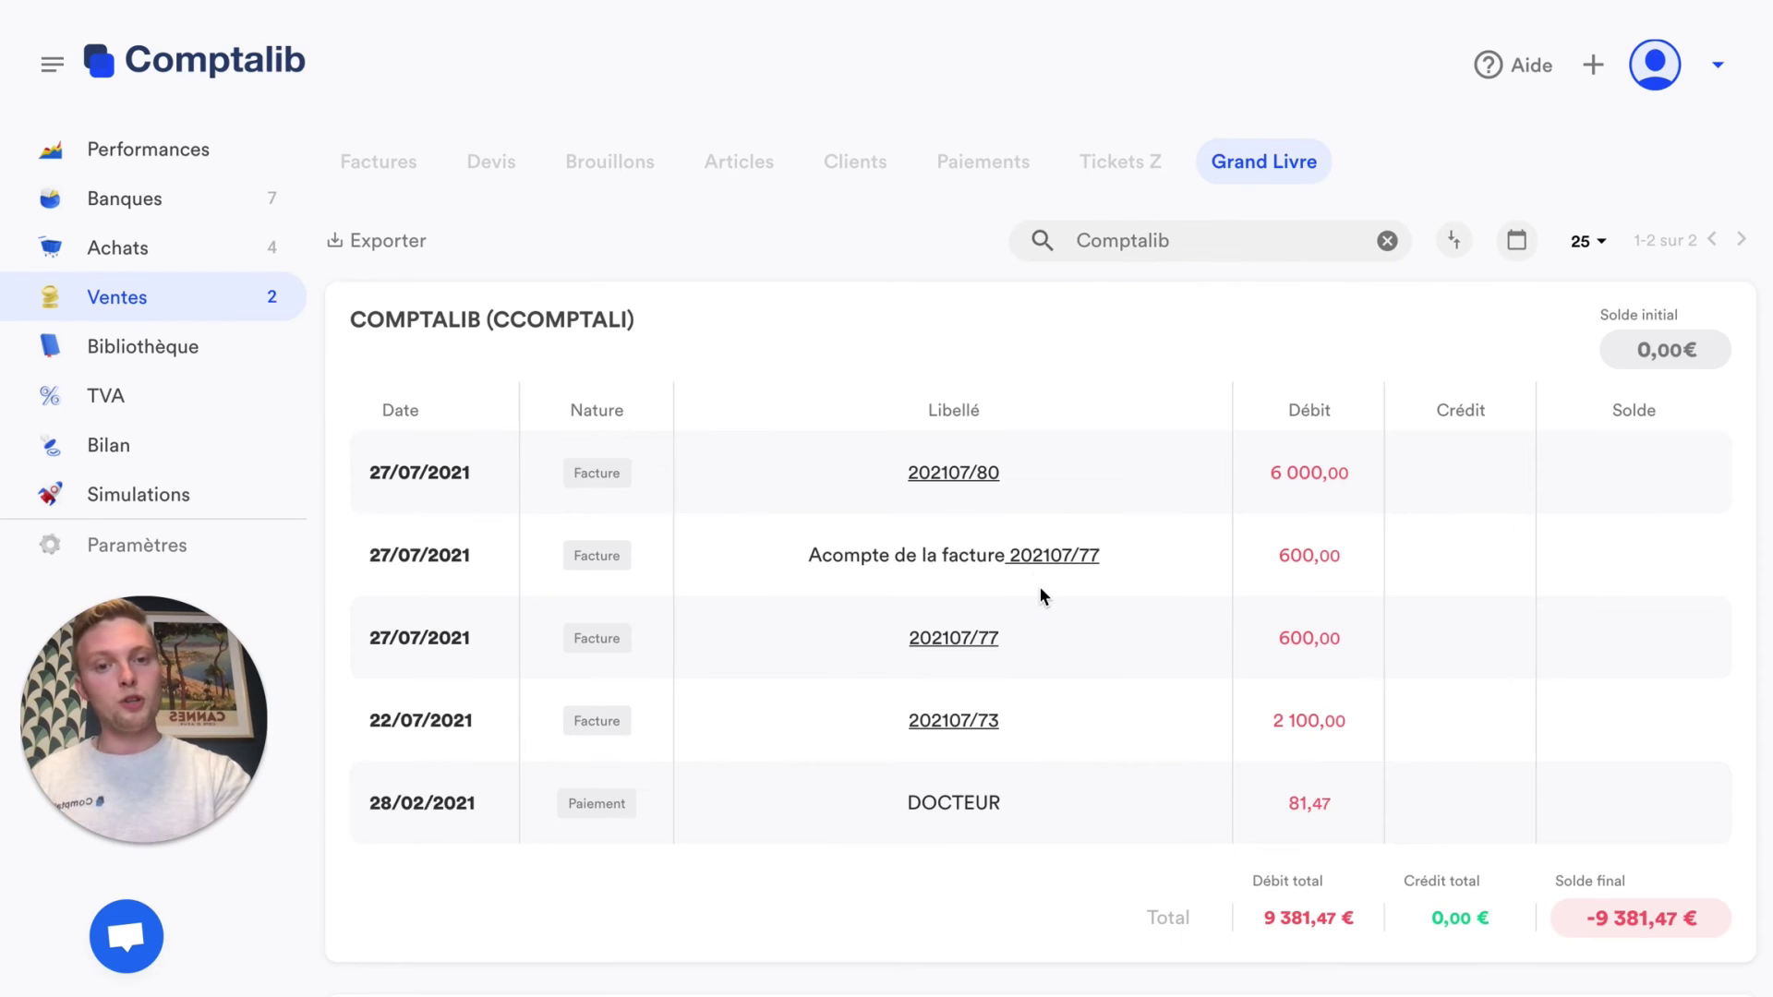
pyautogui.scroll(-10, 1041, 588)
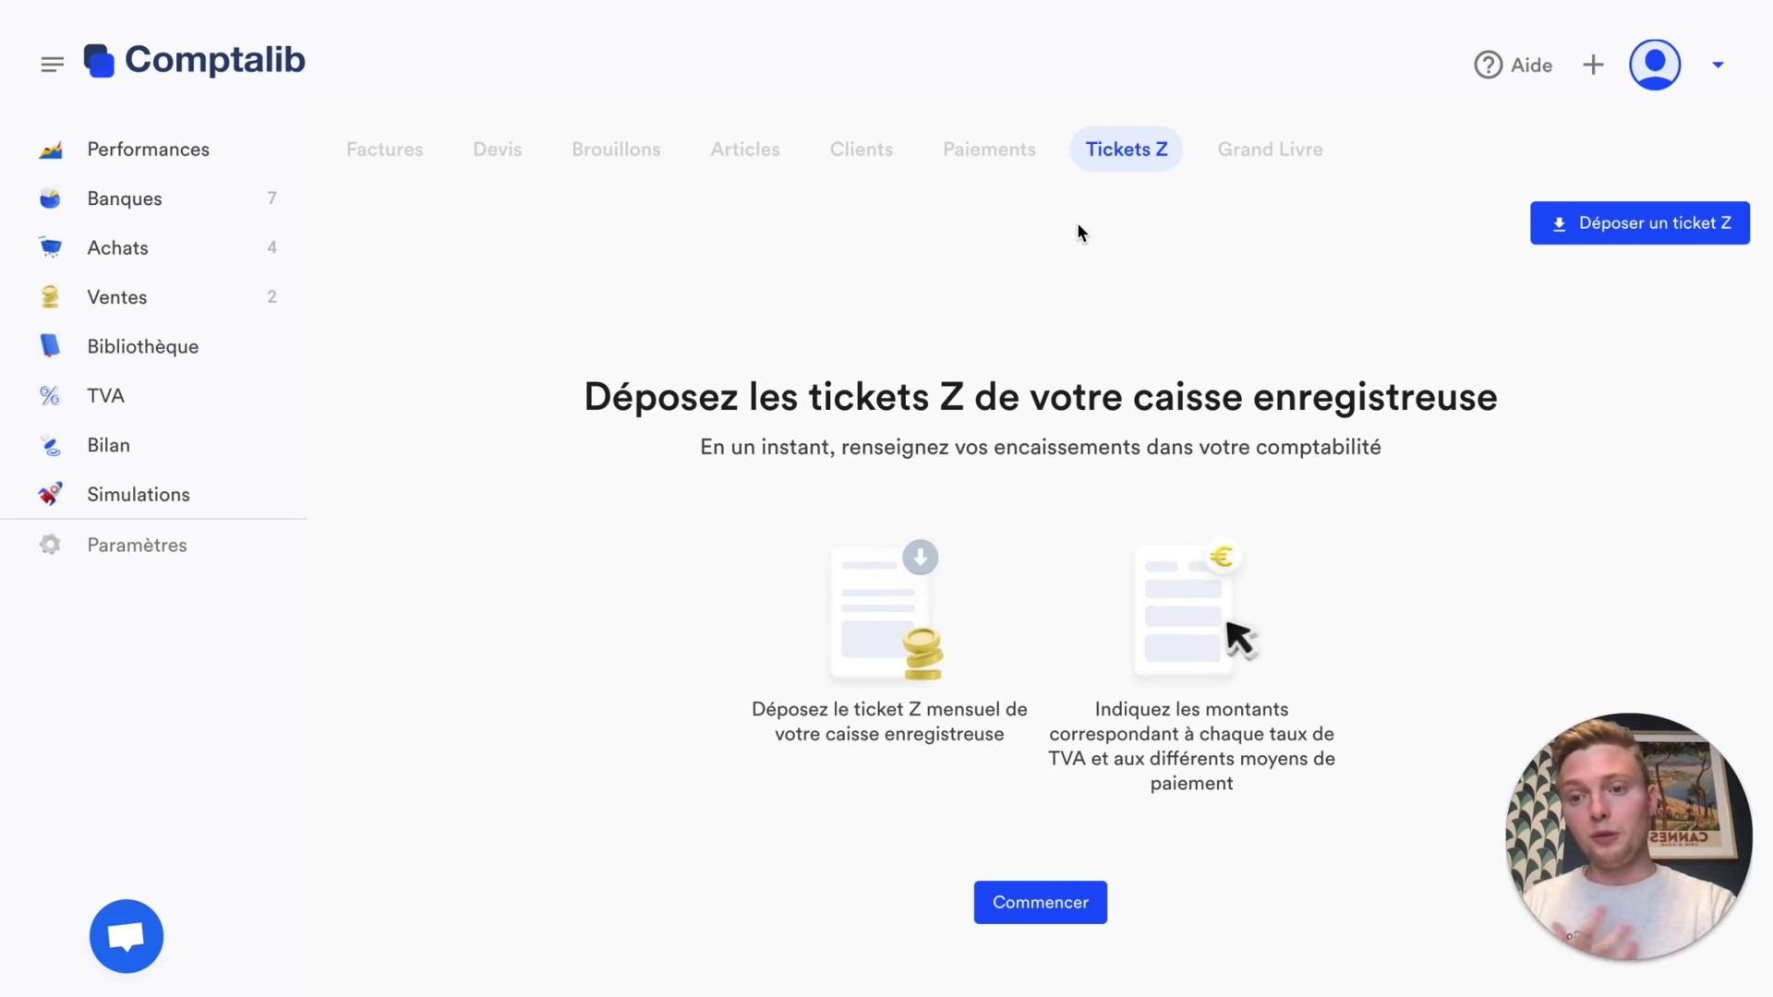
# Start a Z ticket deposit for Juillet 2021 with the file Ticket Z Comptalib.png and continue to the sales amounts
pyautogui.click(1596, 226)
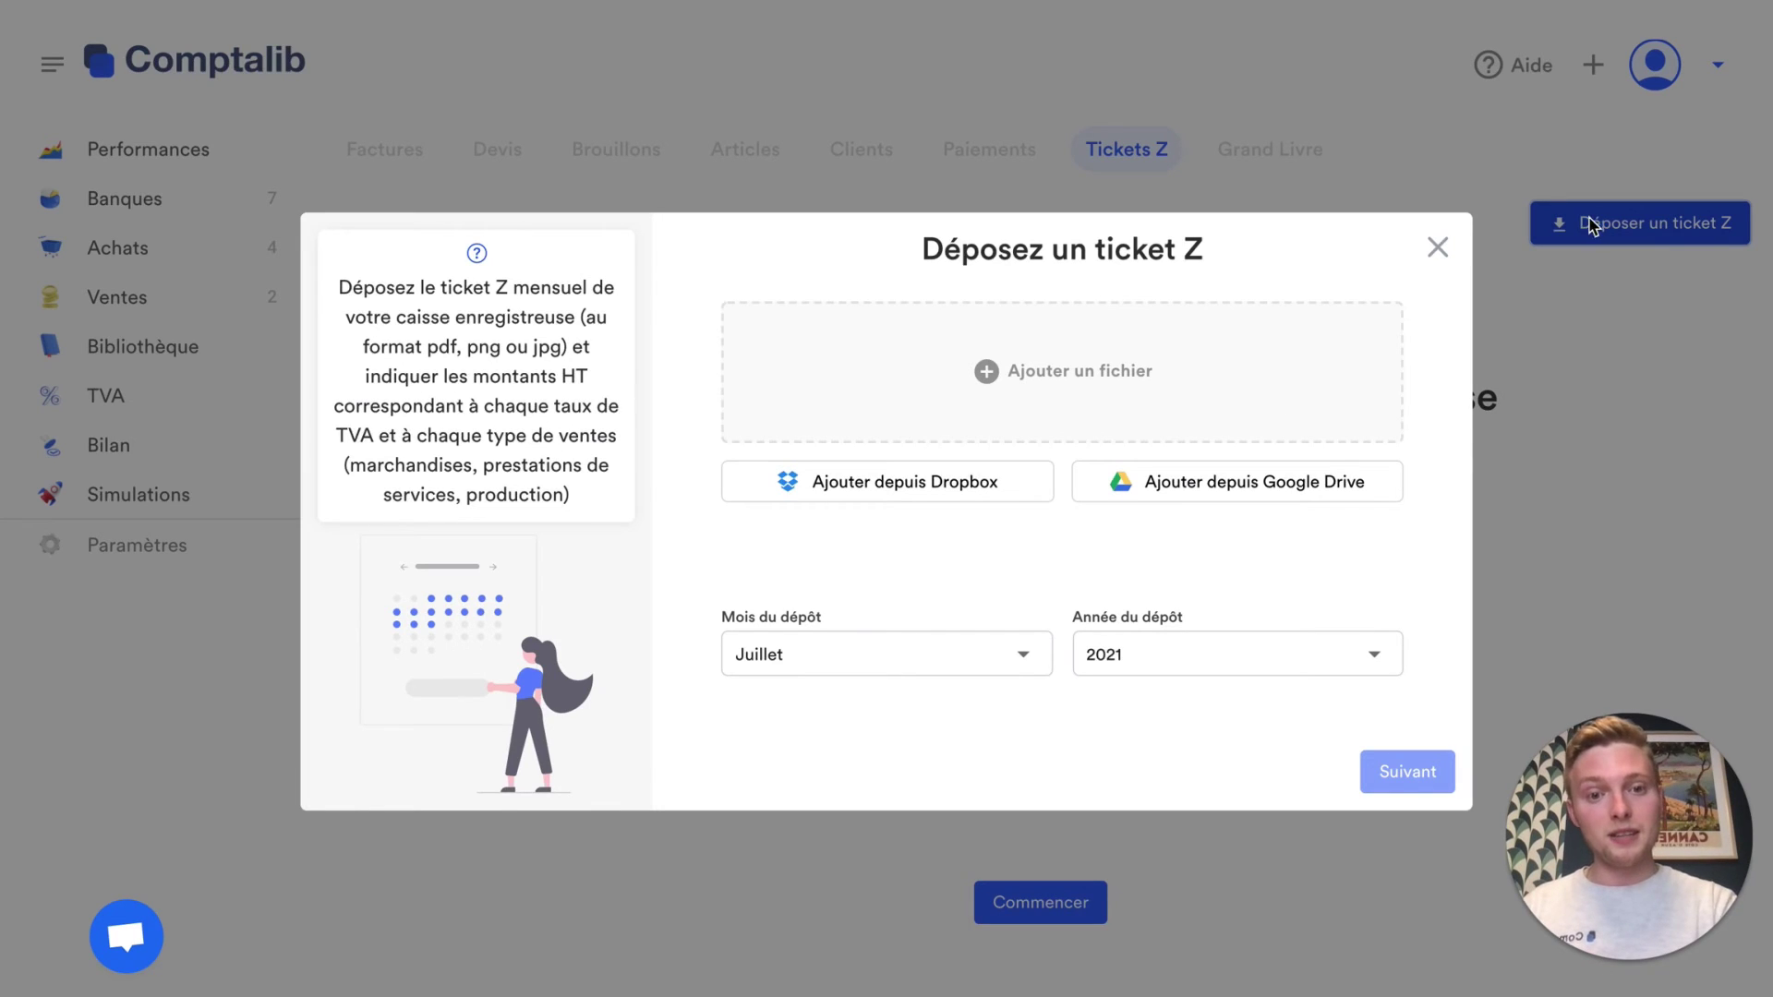
pyautogui.click(1044, 386)
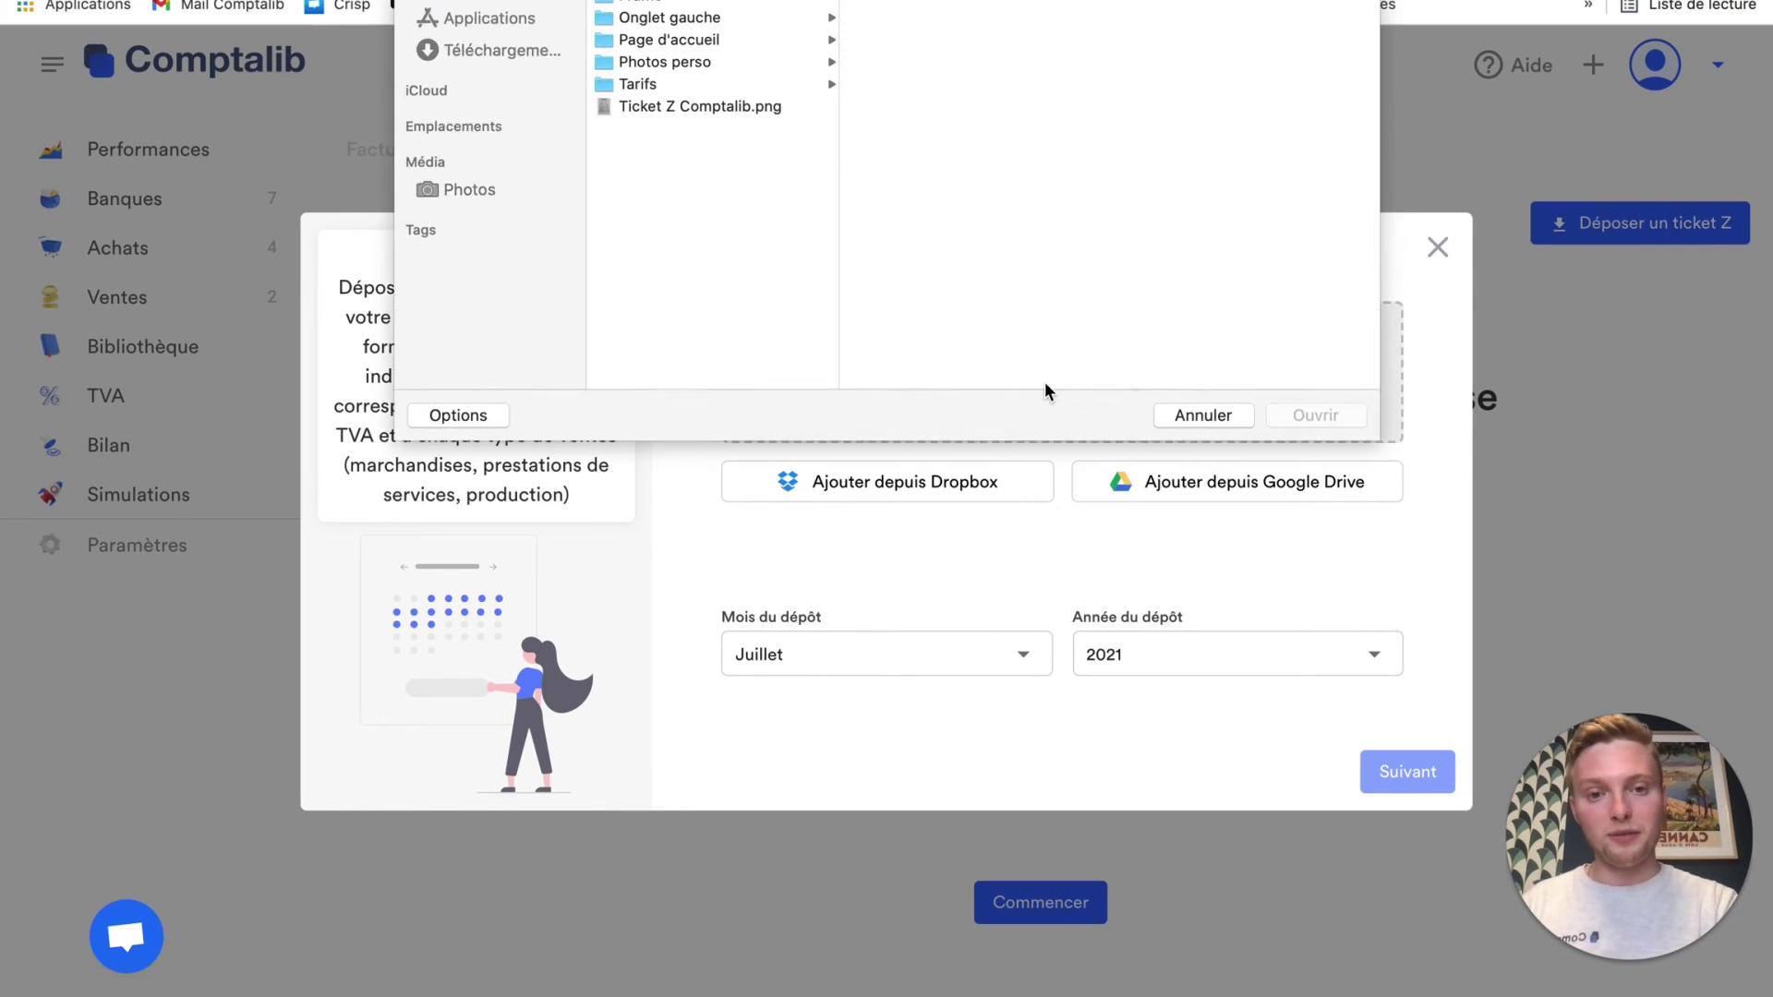
pyautogui.click(739, 109)
pyautogui.click(1306, 421)
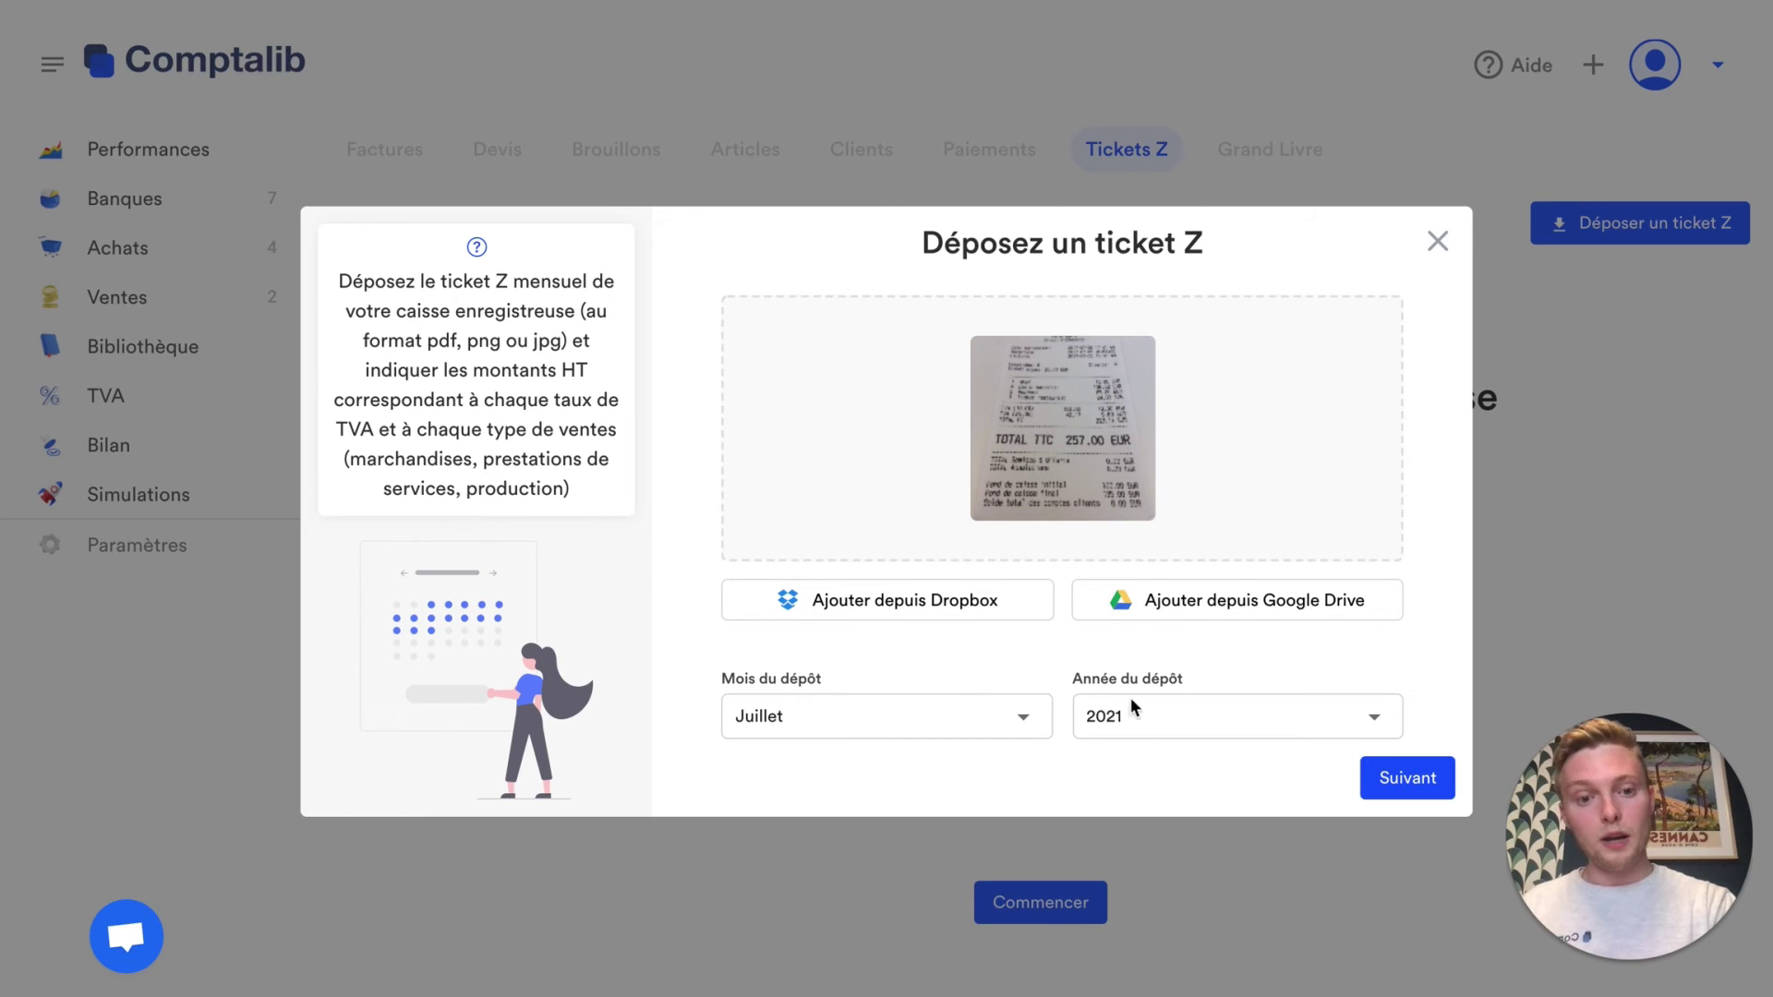
pyautogui.click(1385, 779)
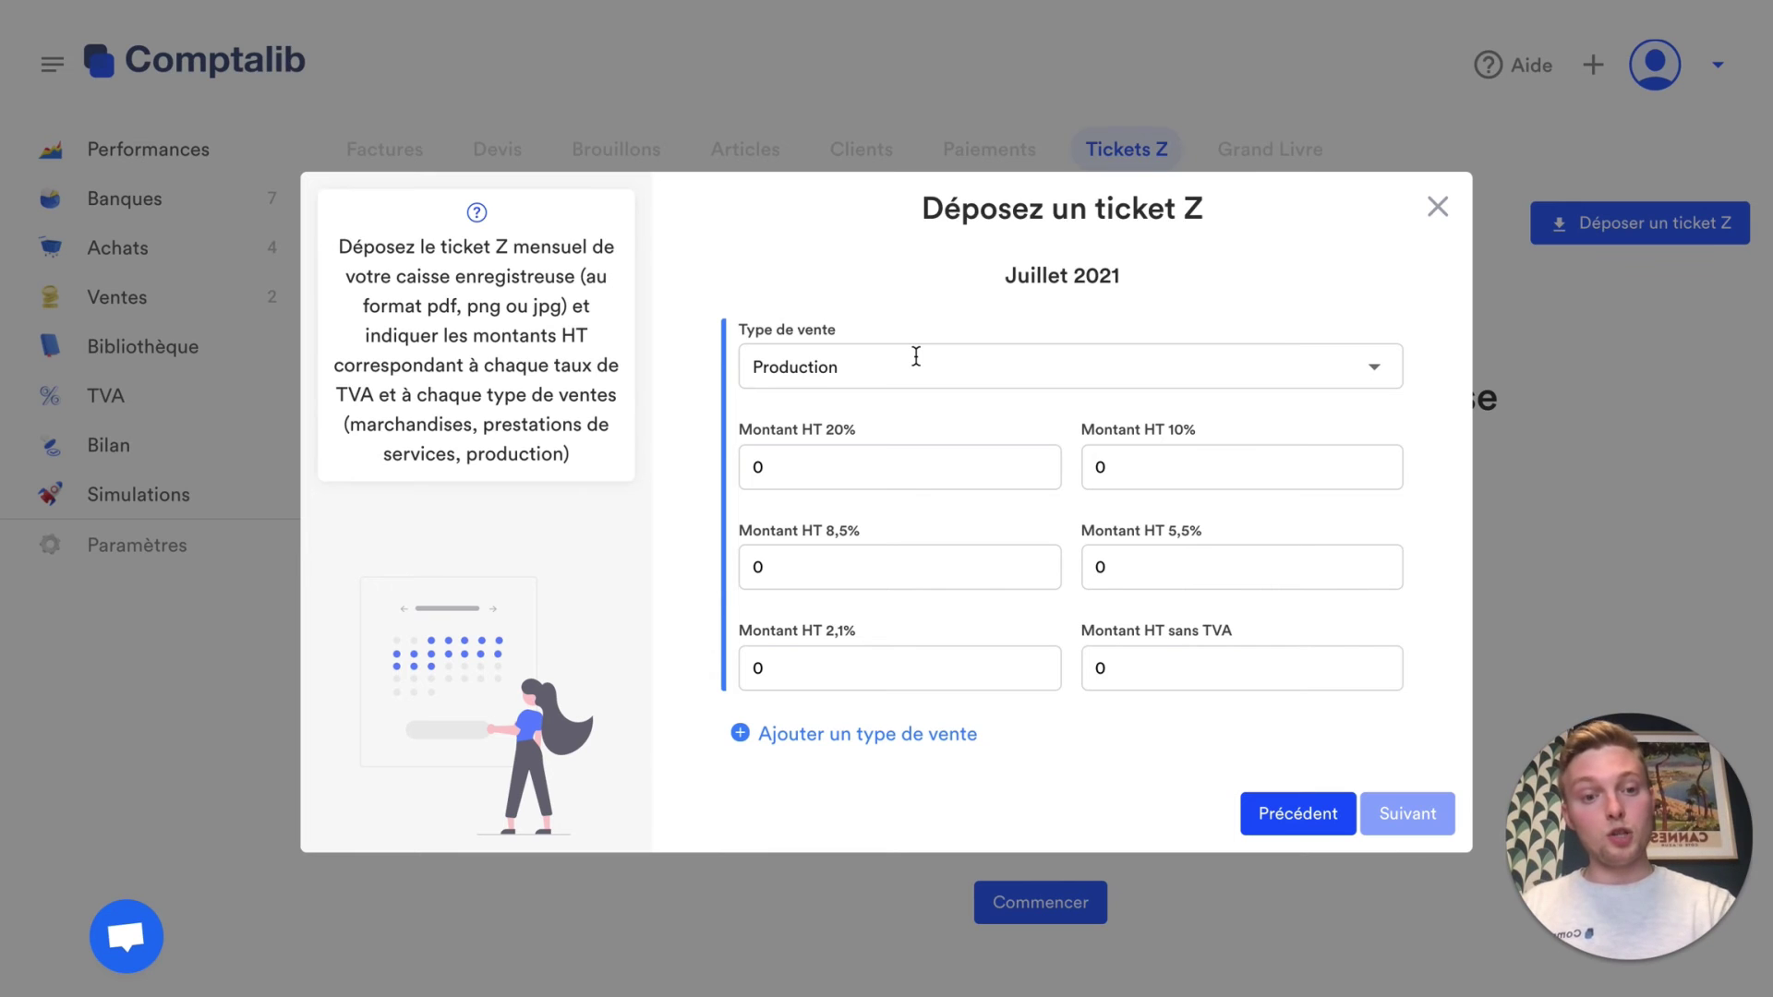
# Keep Production as the sale type, set its pre-tax amount at 20% VAT to 500, and continue to the payment amounts
pyautogui.click(916, 356)
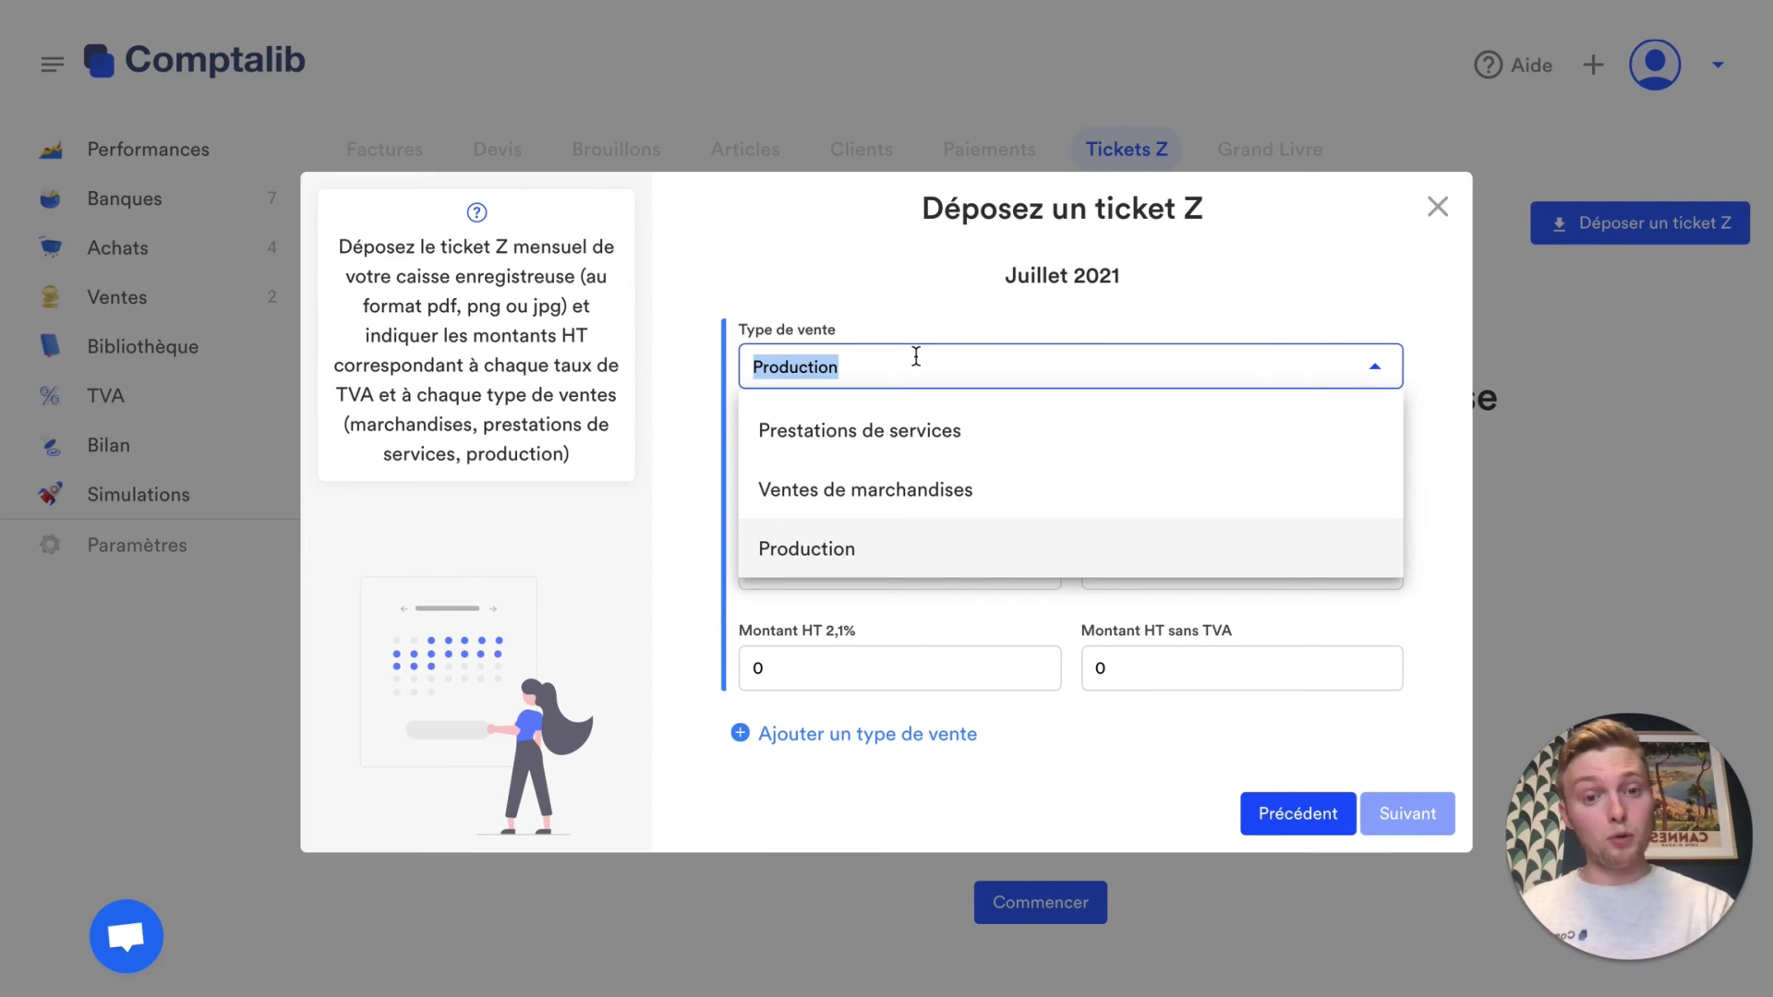
pyautogui.click(894, 297)
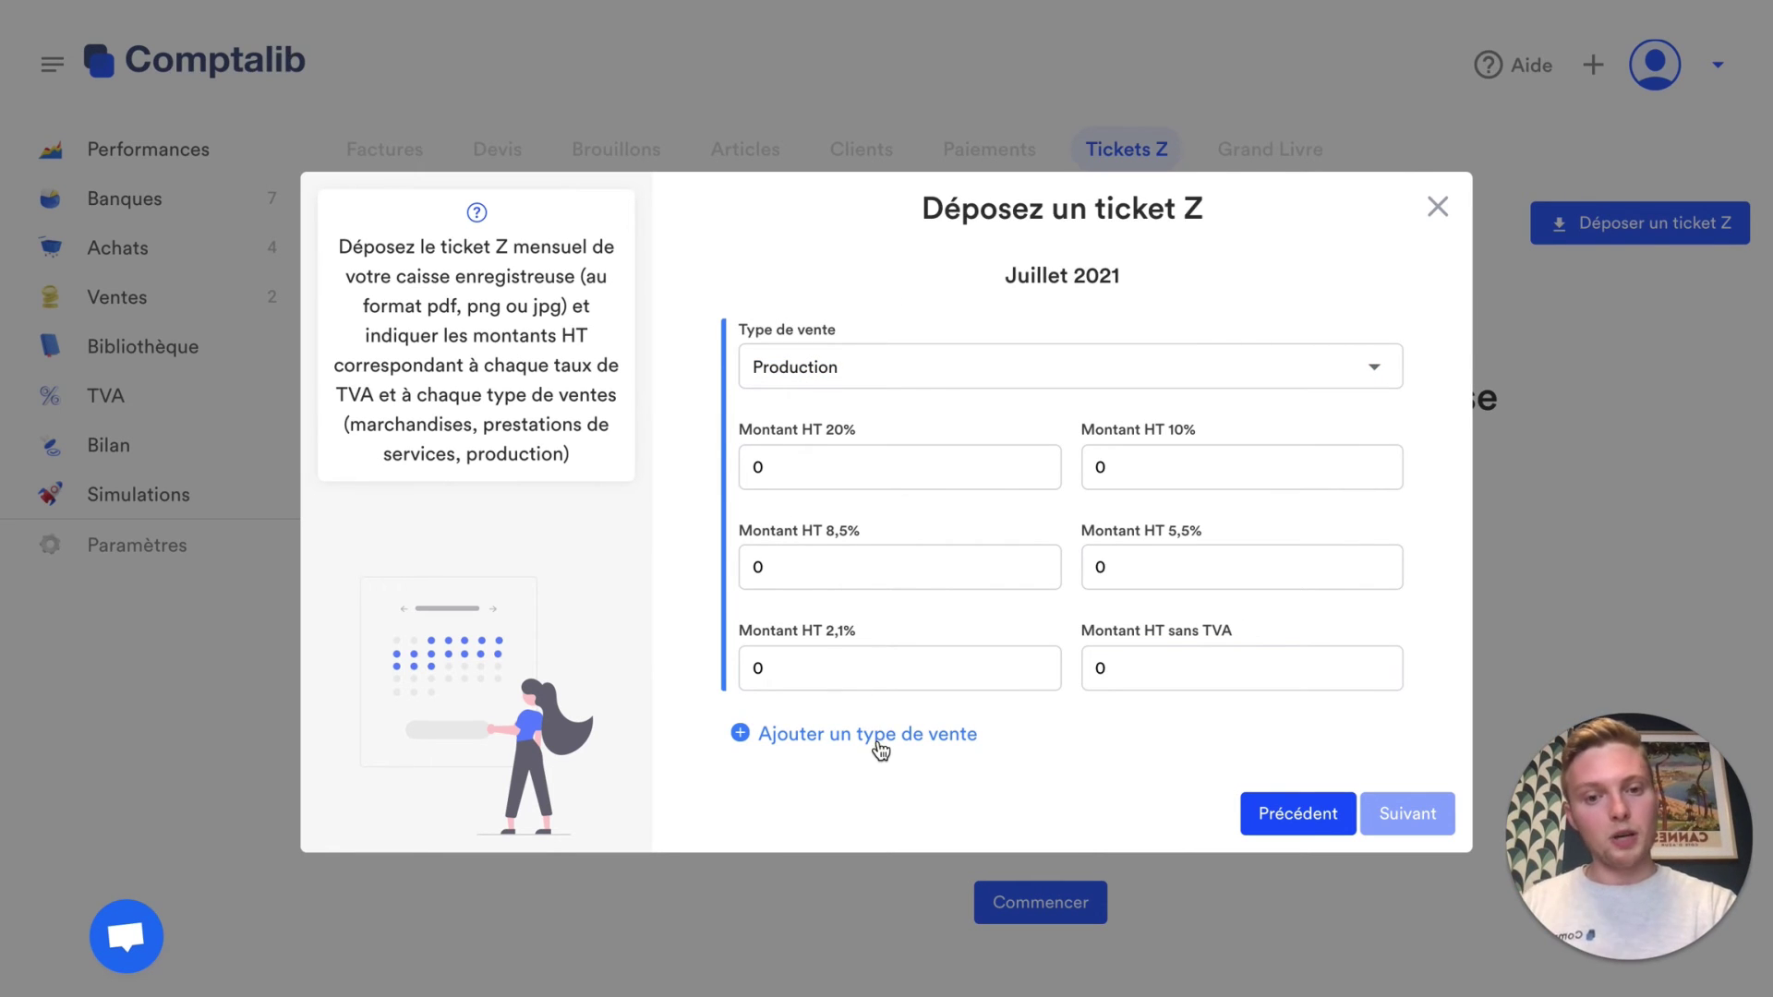
pyautogui.click(816, 468)
pyautogui.press('BackSpace')
pyautogui.write('500')
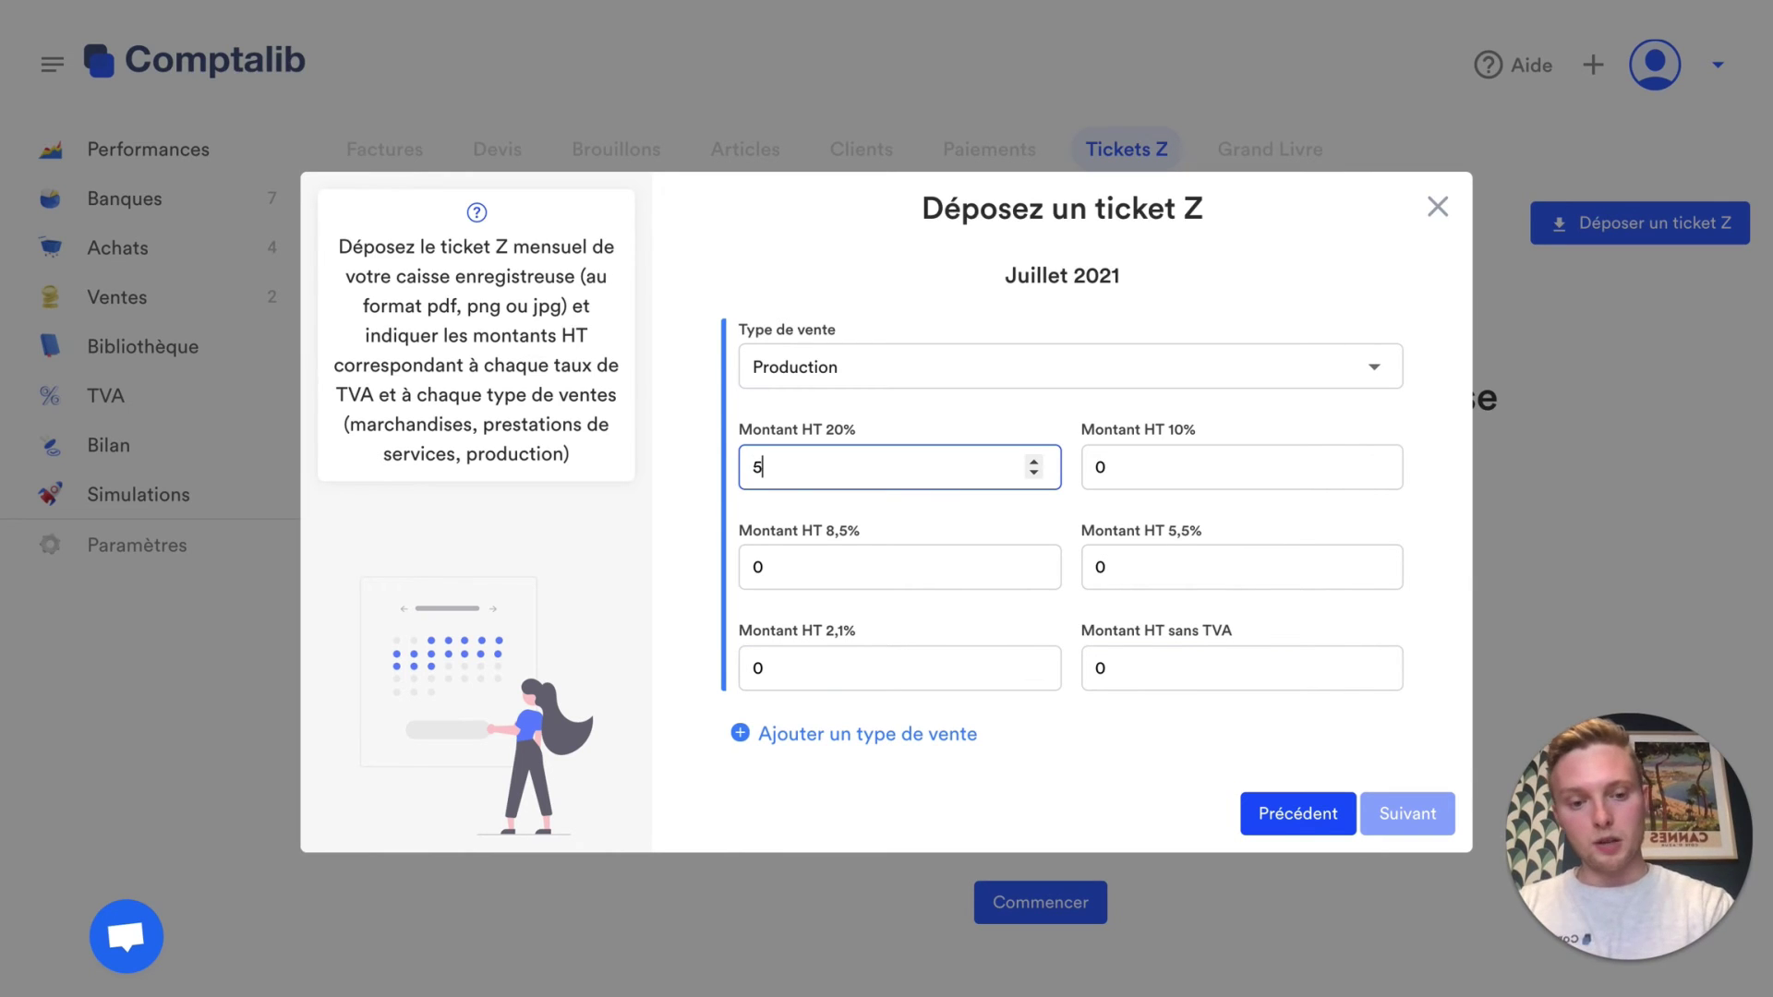
pyautogui.click(1053, 803)
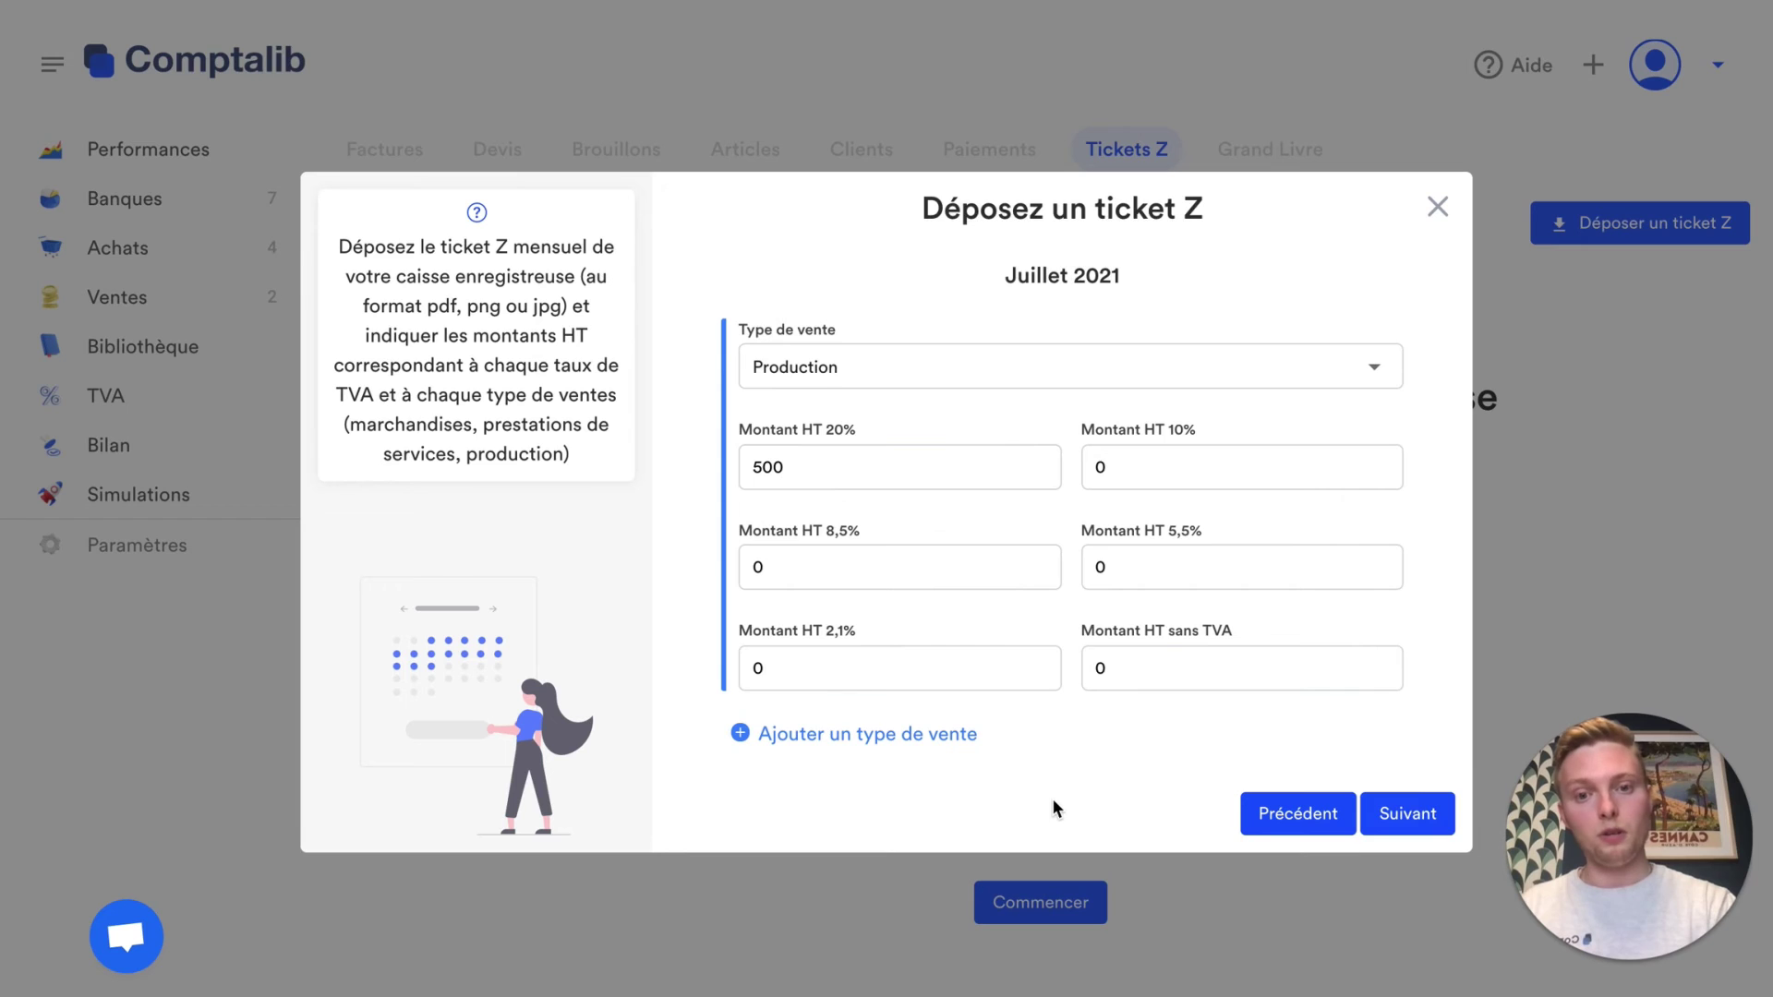
pyautogui.click(1409, 811)
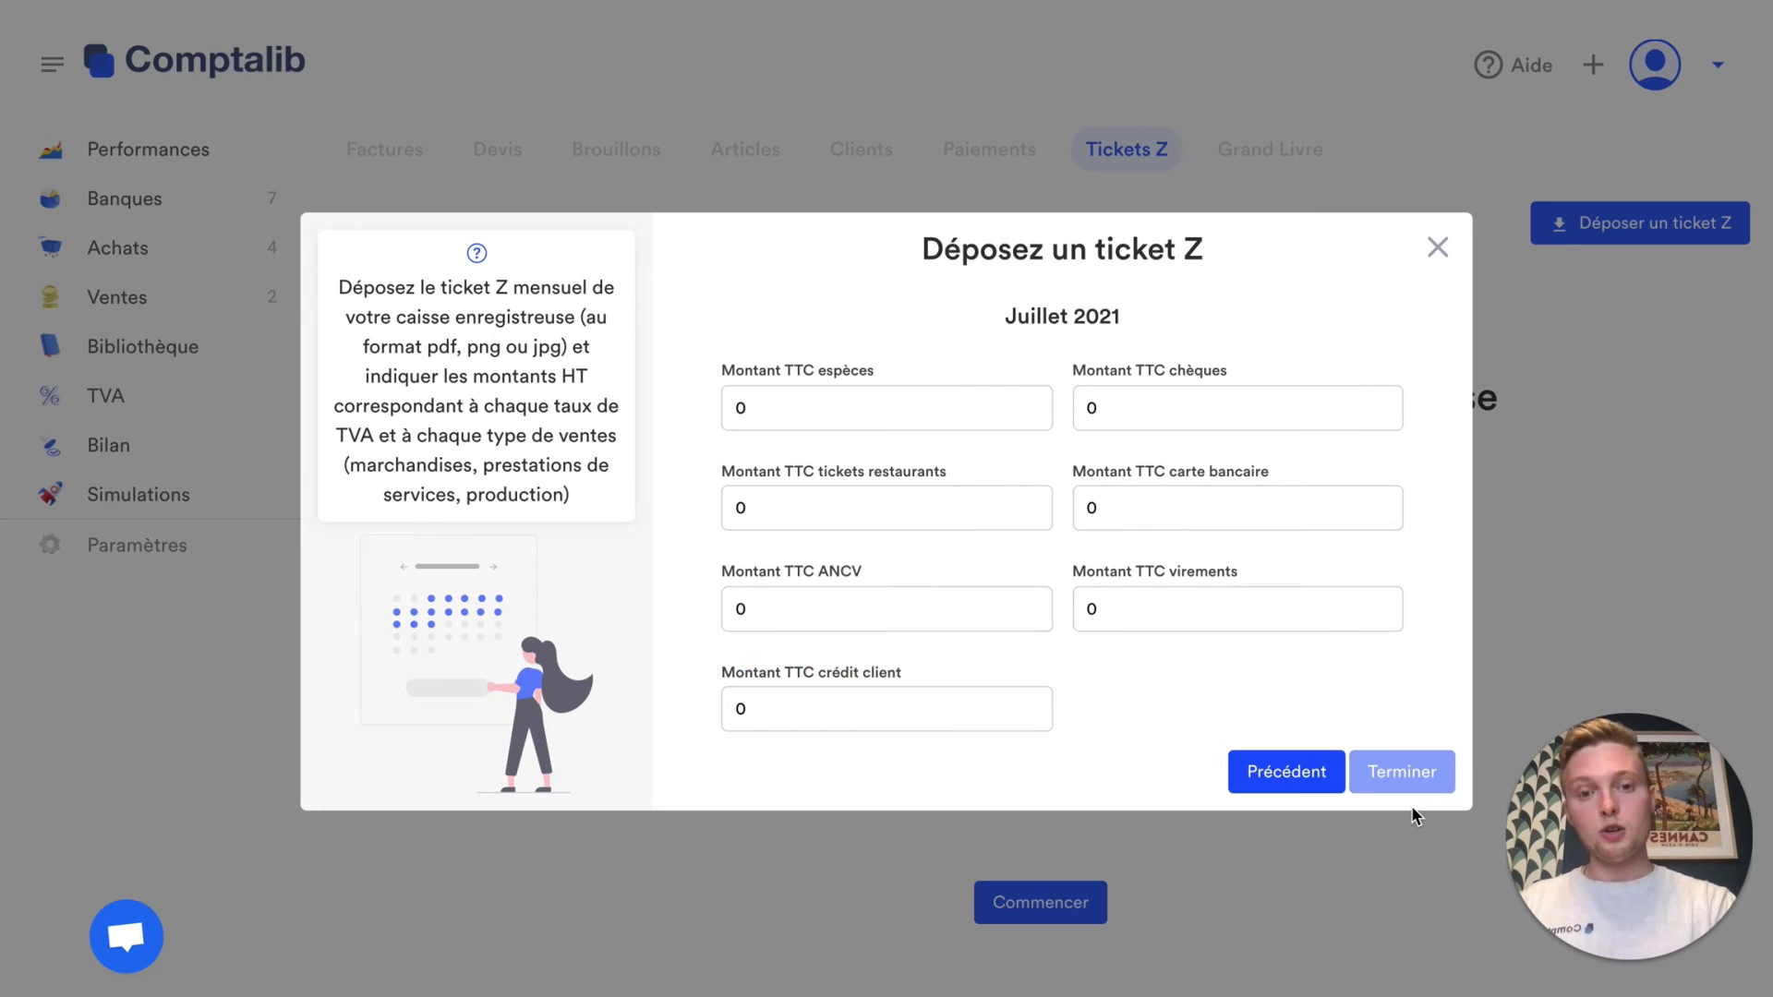
# Set the Z ticket's cash amount to 200 and bank card amount to 400, and finish the deposit
pyautogui.click(868, 411)
pyautogui.press('BackSpace')
pyautogui.write('200')
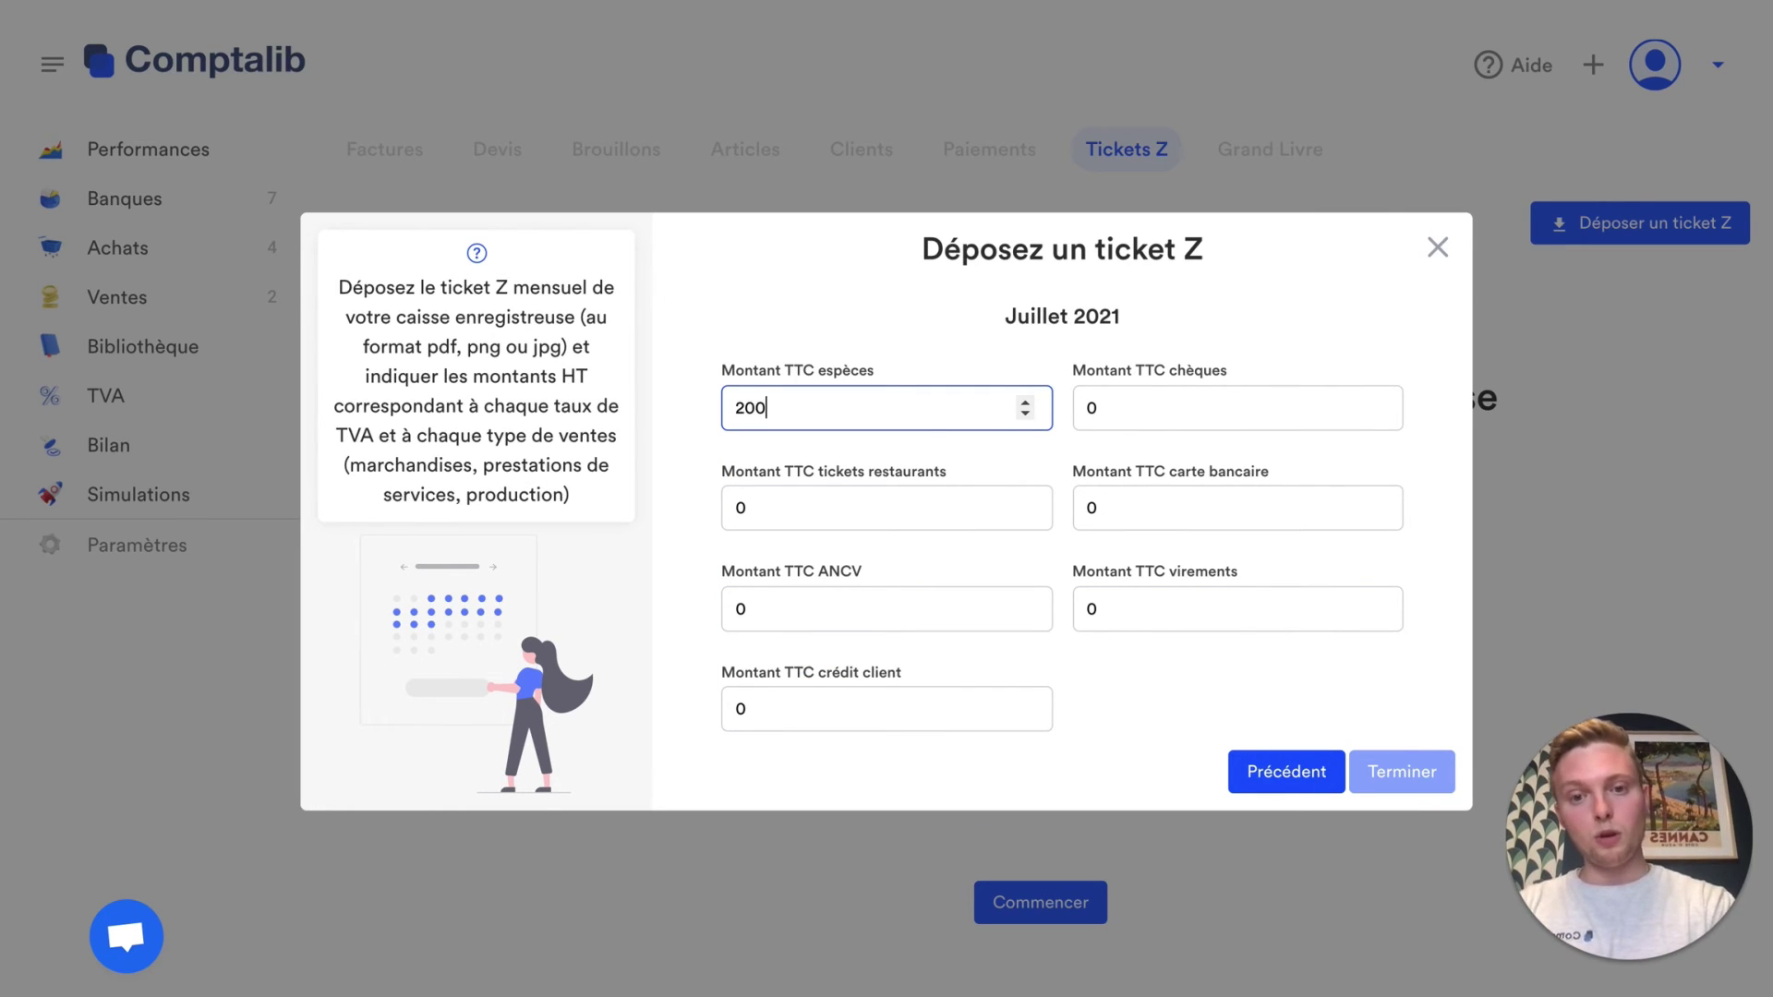
pyautogui.click(1169, 502)
pyautogui.press('BackSpace')
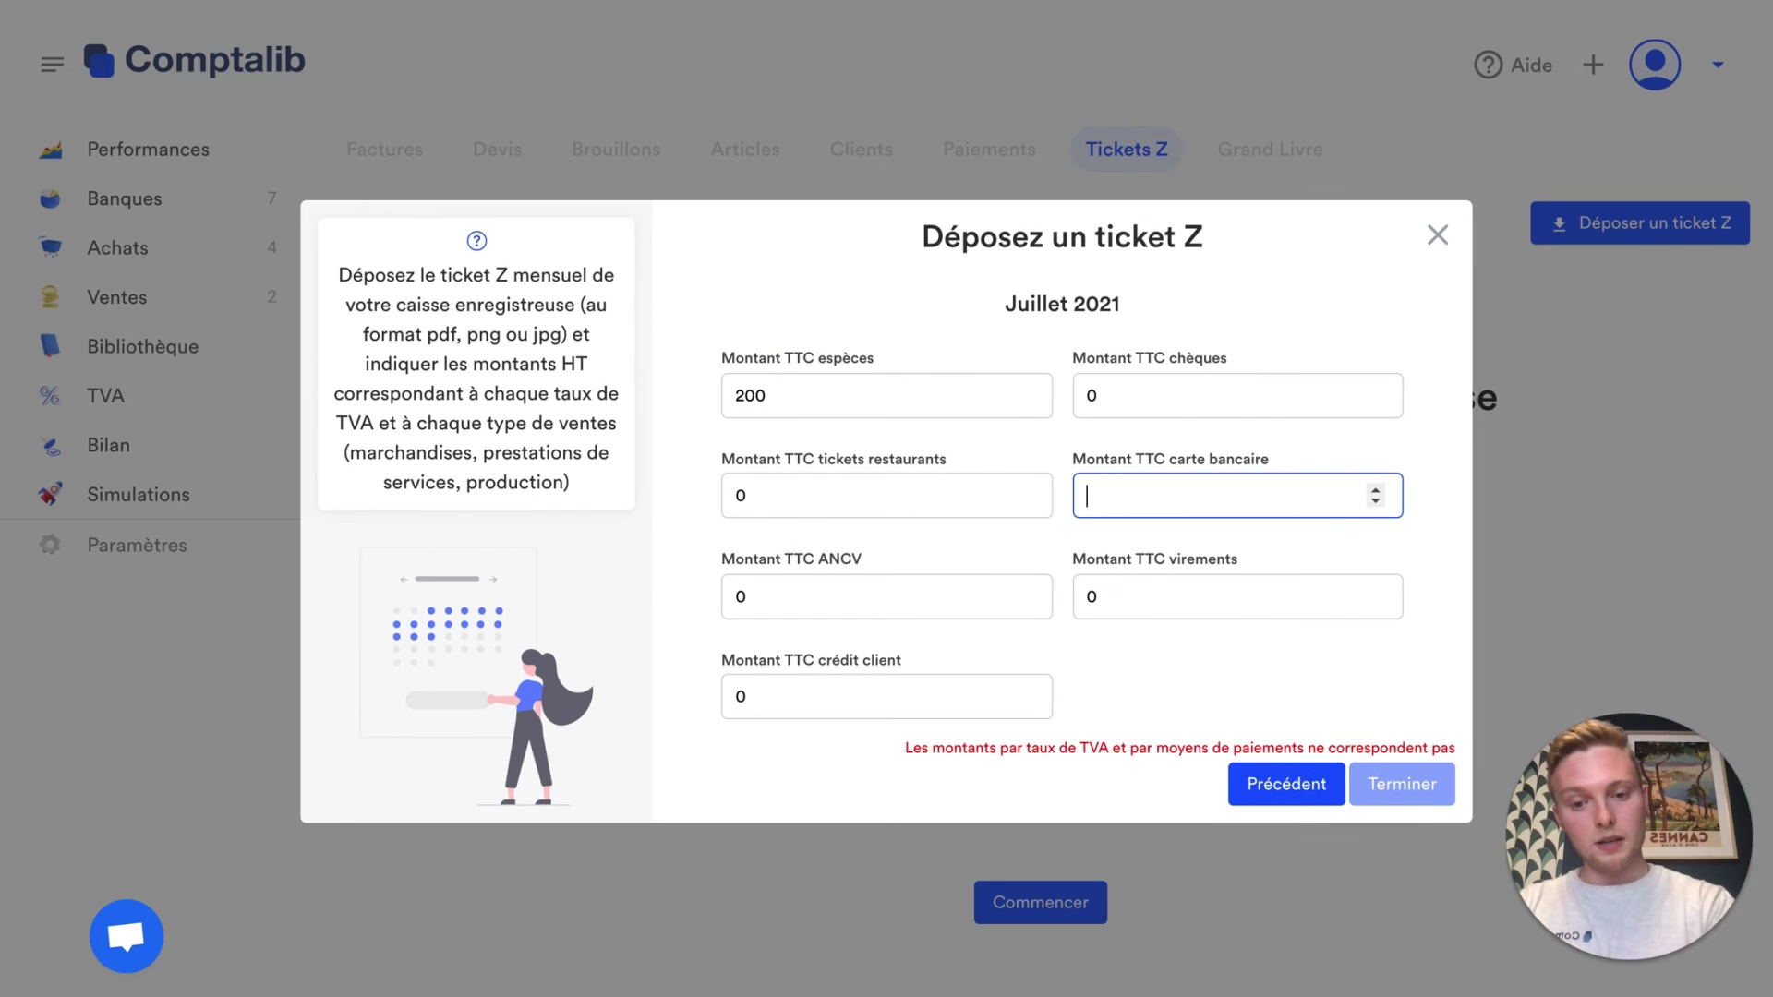
pyautogui.write('400')
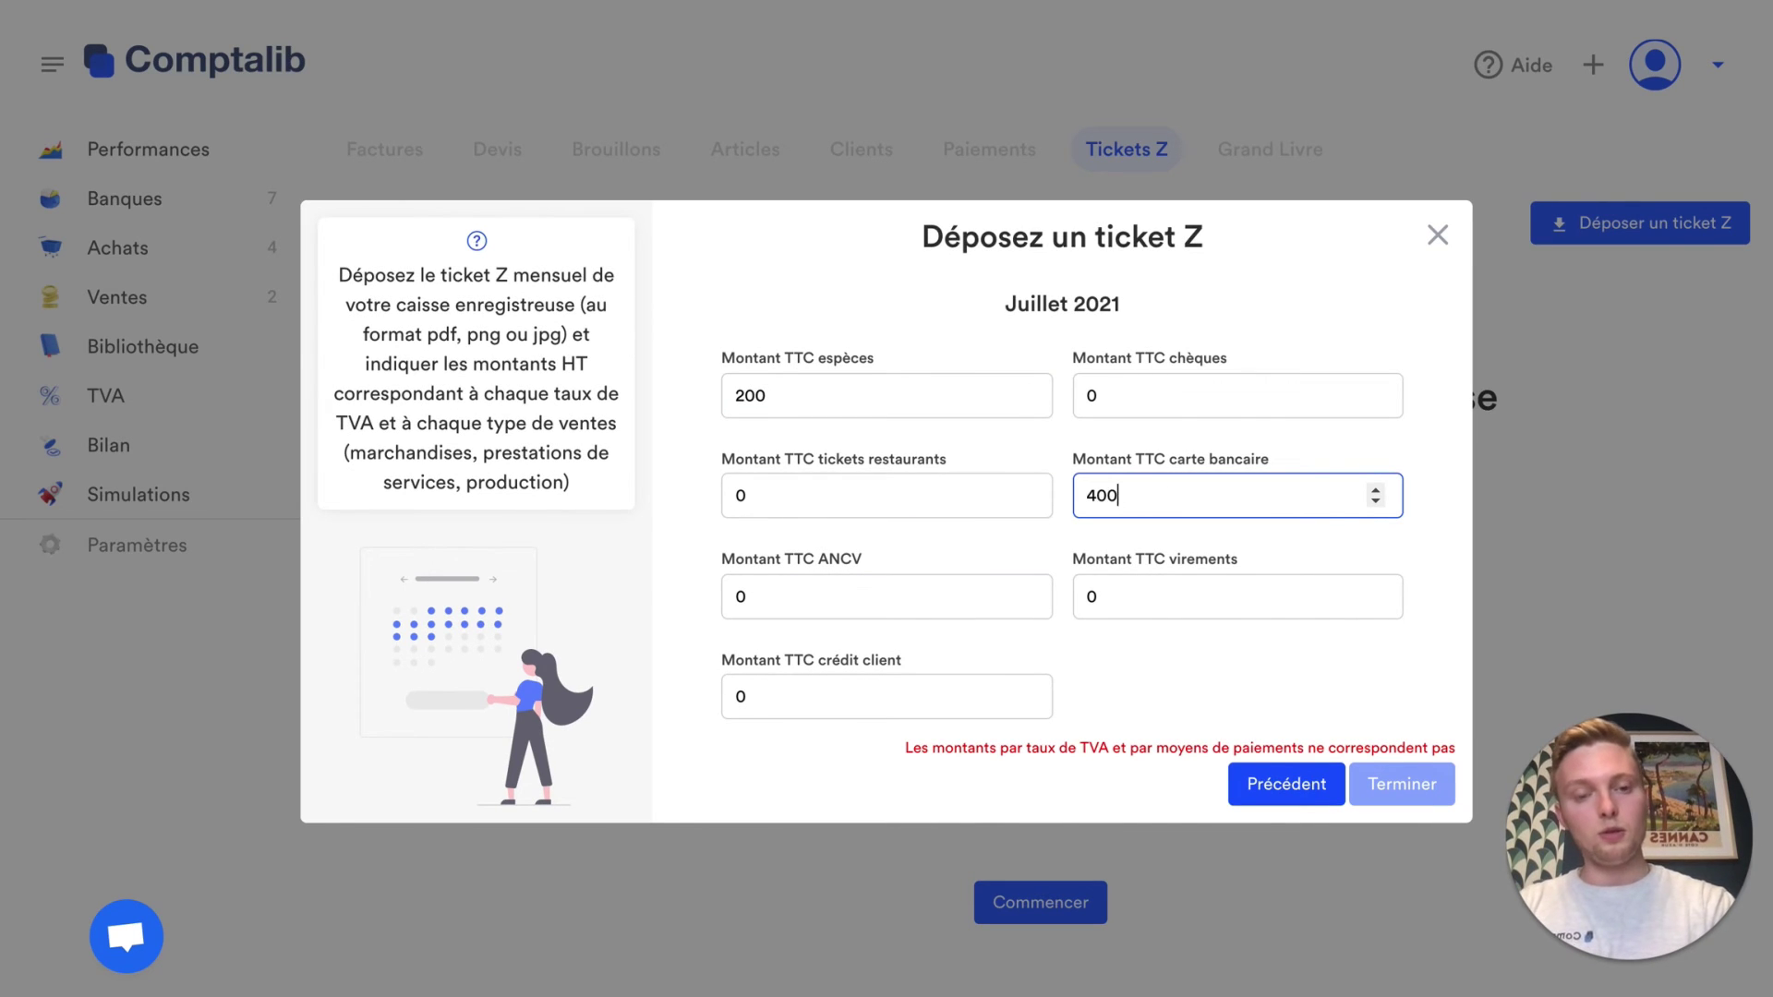
pyautogui.click(1143, 685)
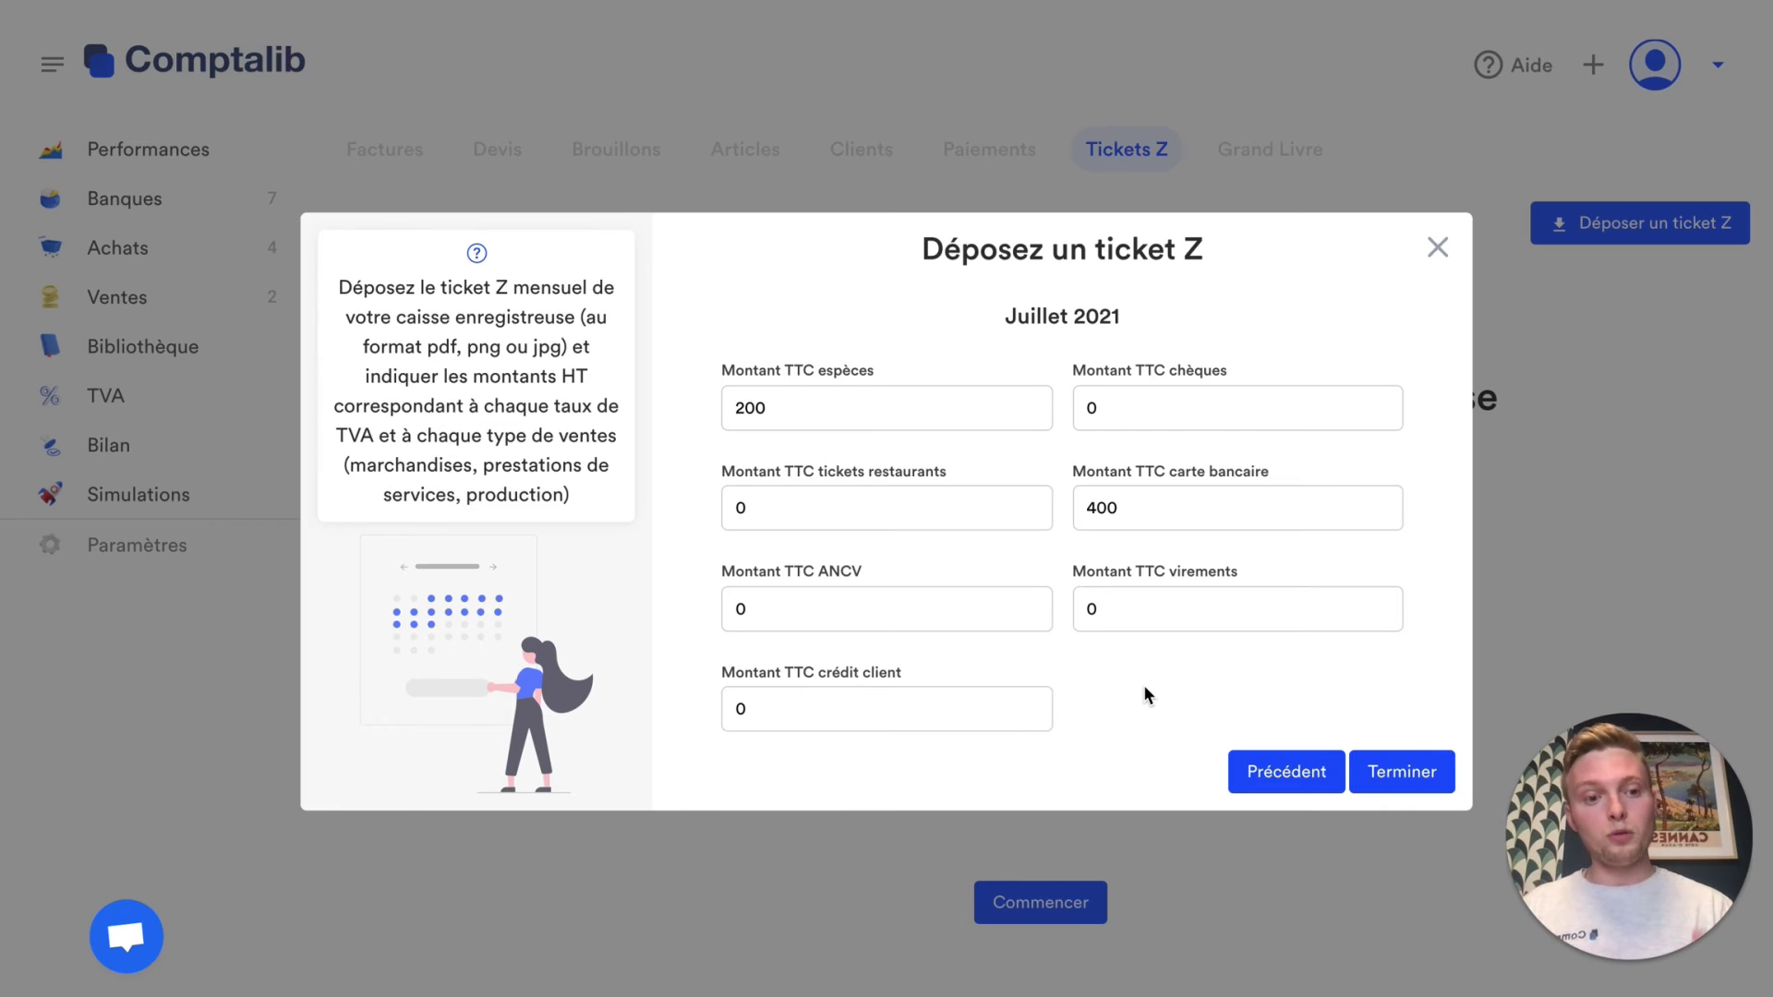
pyautogui.click(1429, 787)
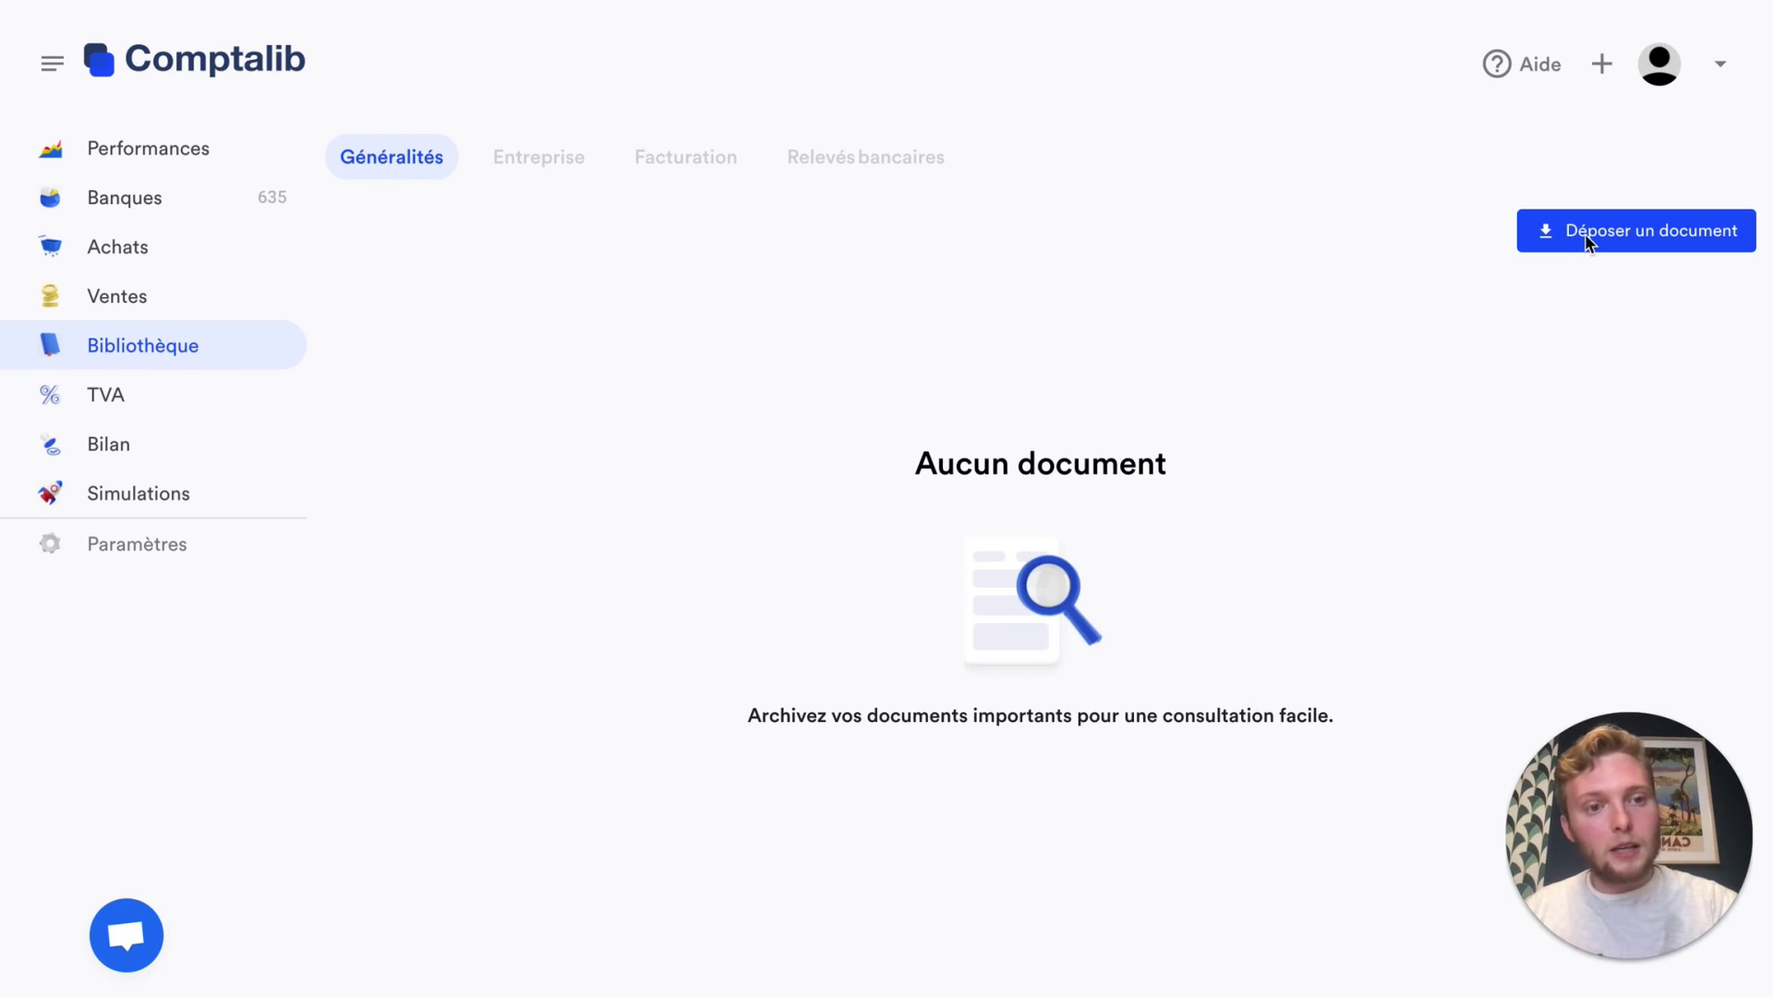
# Open the document deposit form in the library's Généralités section
pyautogui.click(1549, 239)
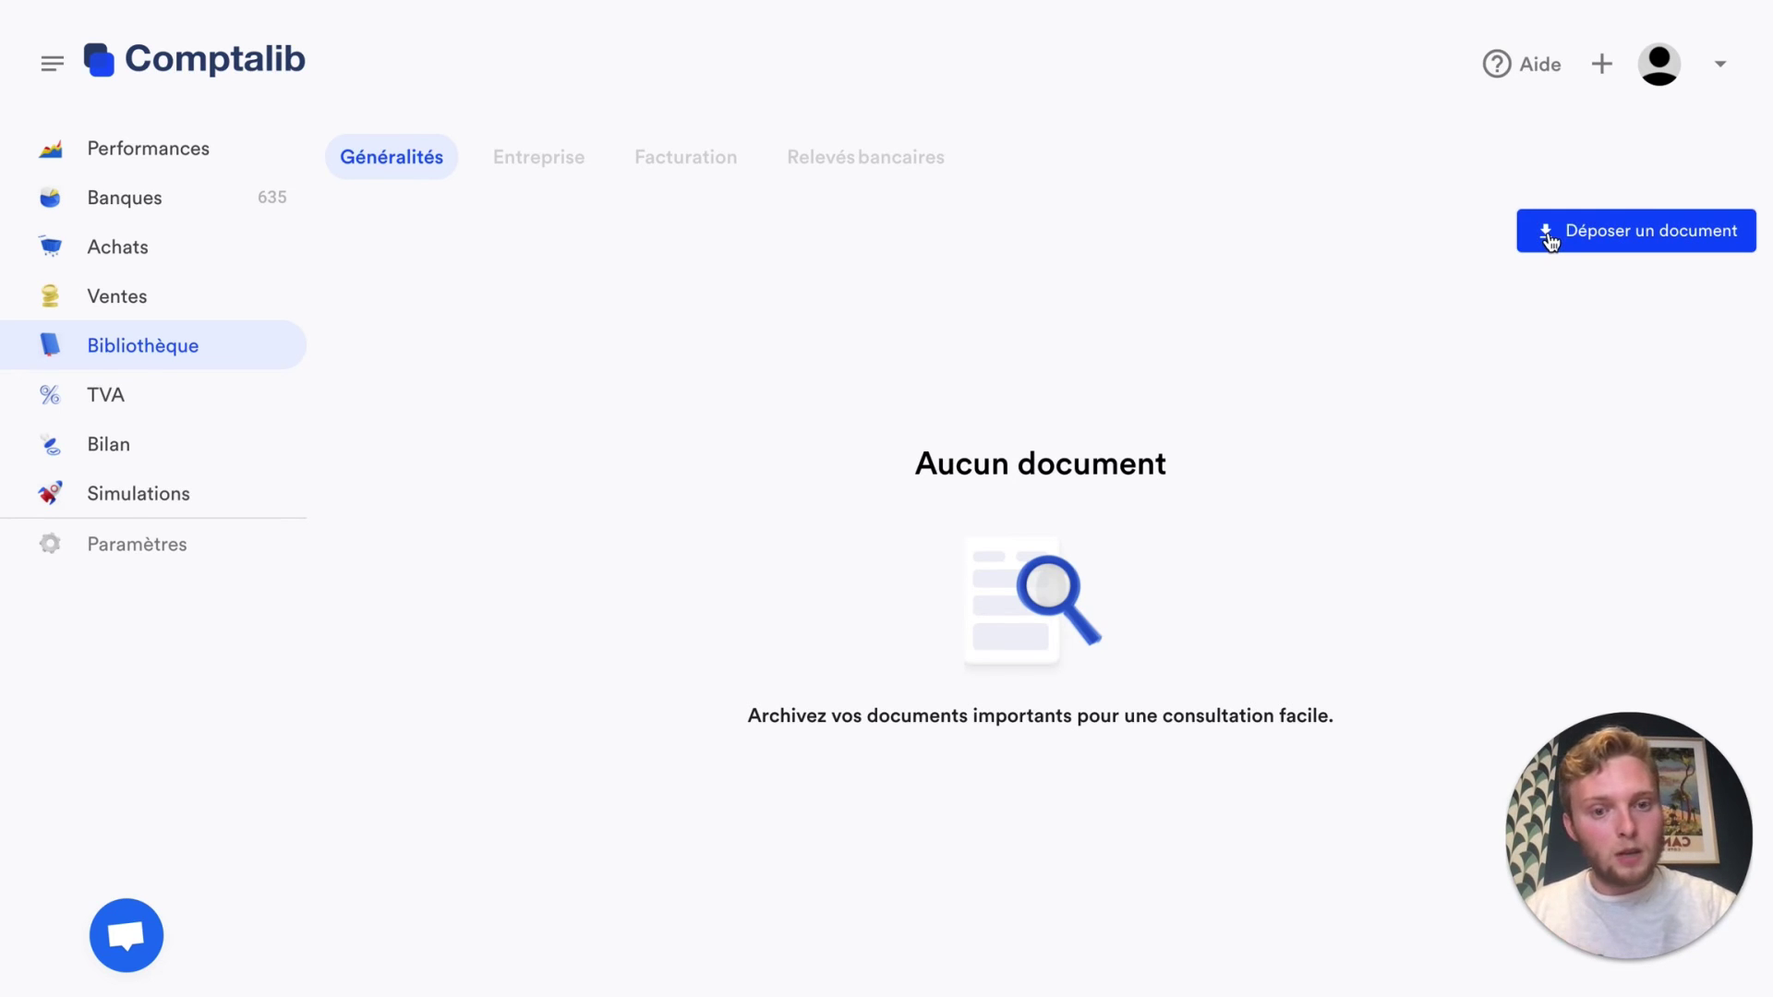
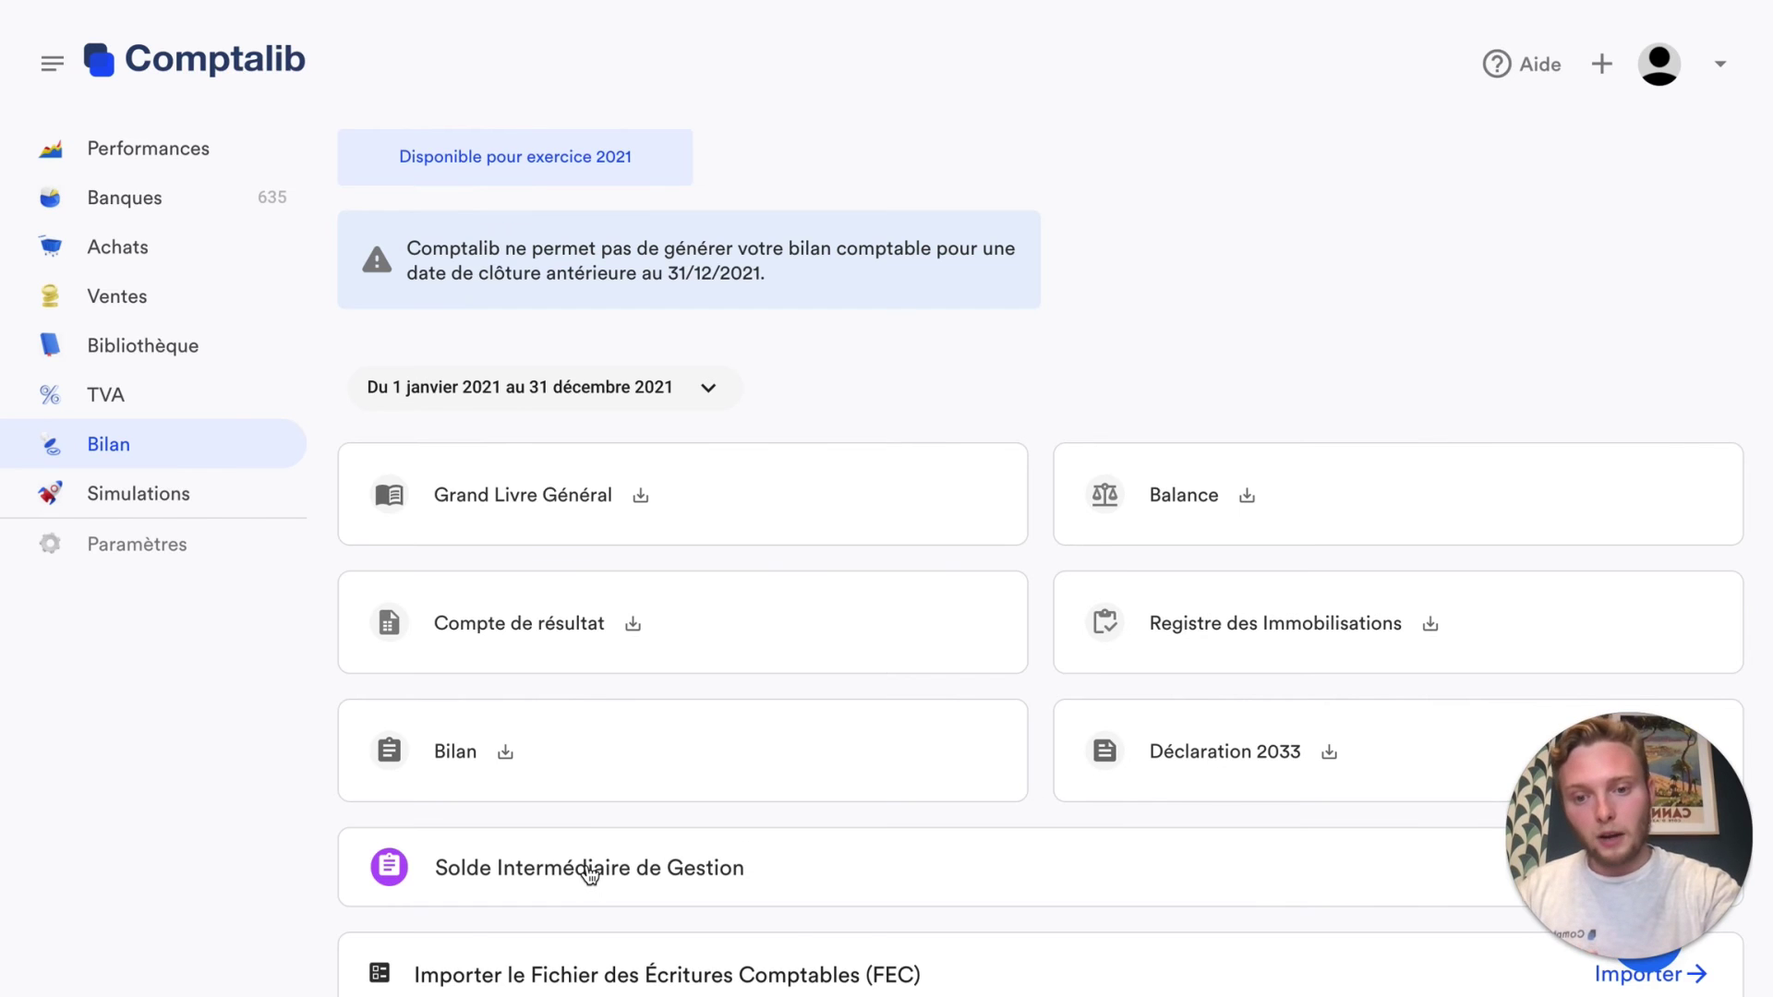
# Look through the Bilan page's accounting documents and examine the FEC import form without importing a file
pyautogui.scroll(-2, 587, 870)
pyautogui.scroll(-2, 589, 873)
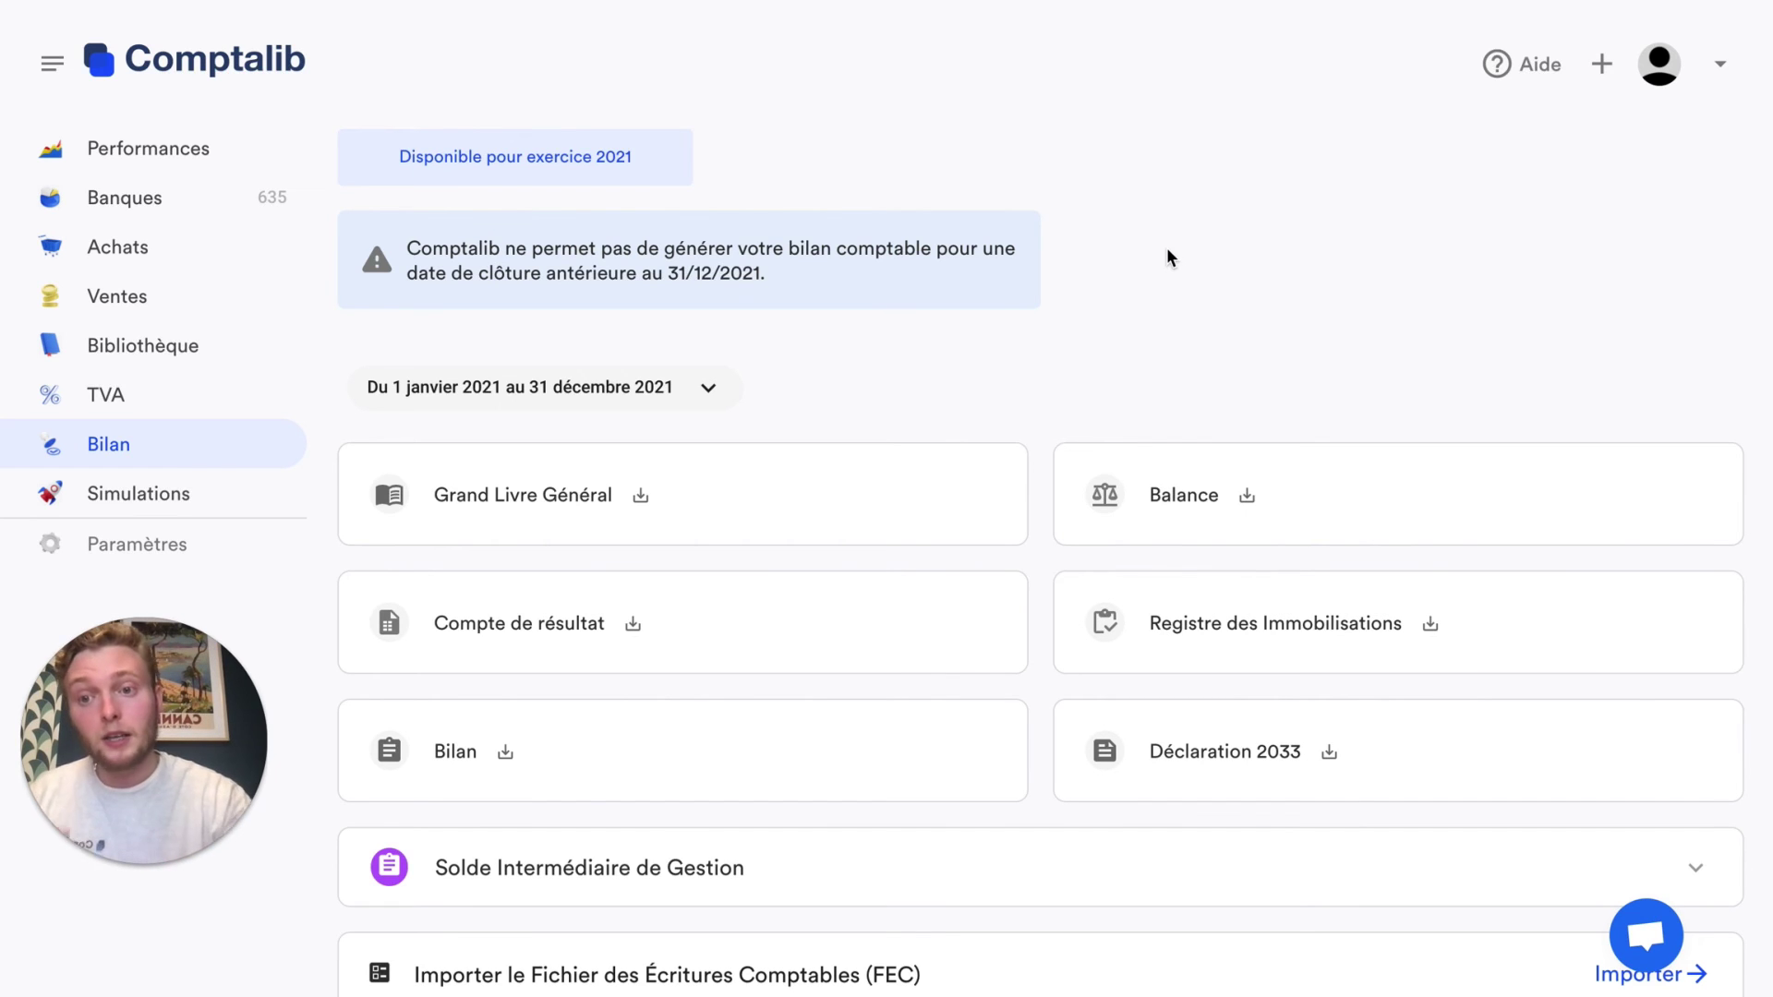
pyautogui.scroll(-1, 1117, 369)
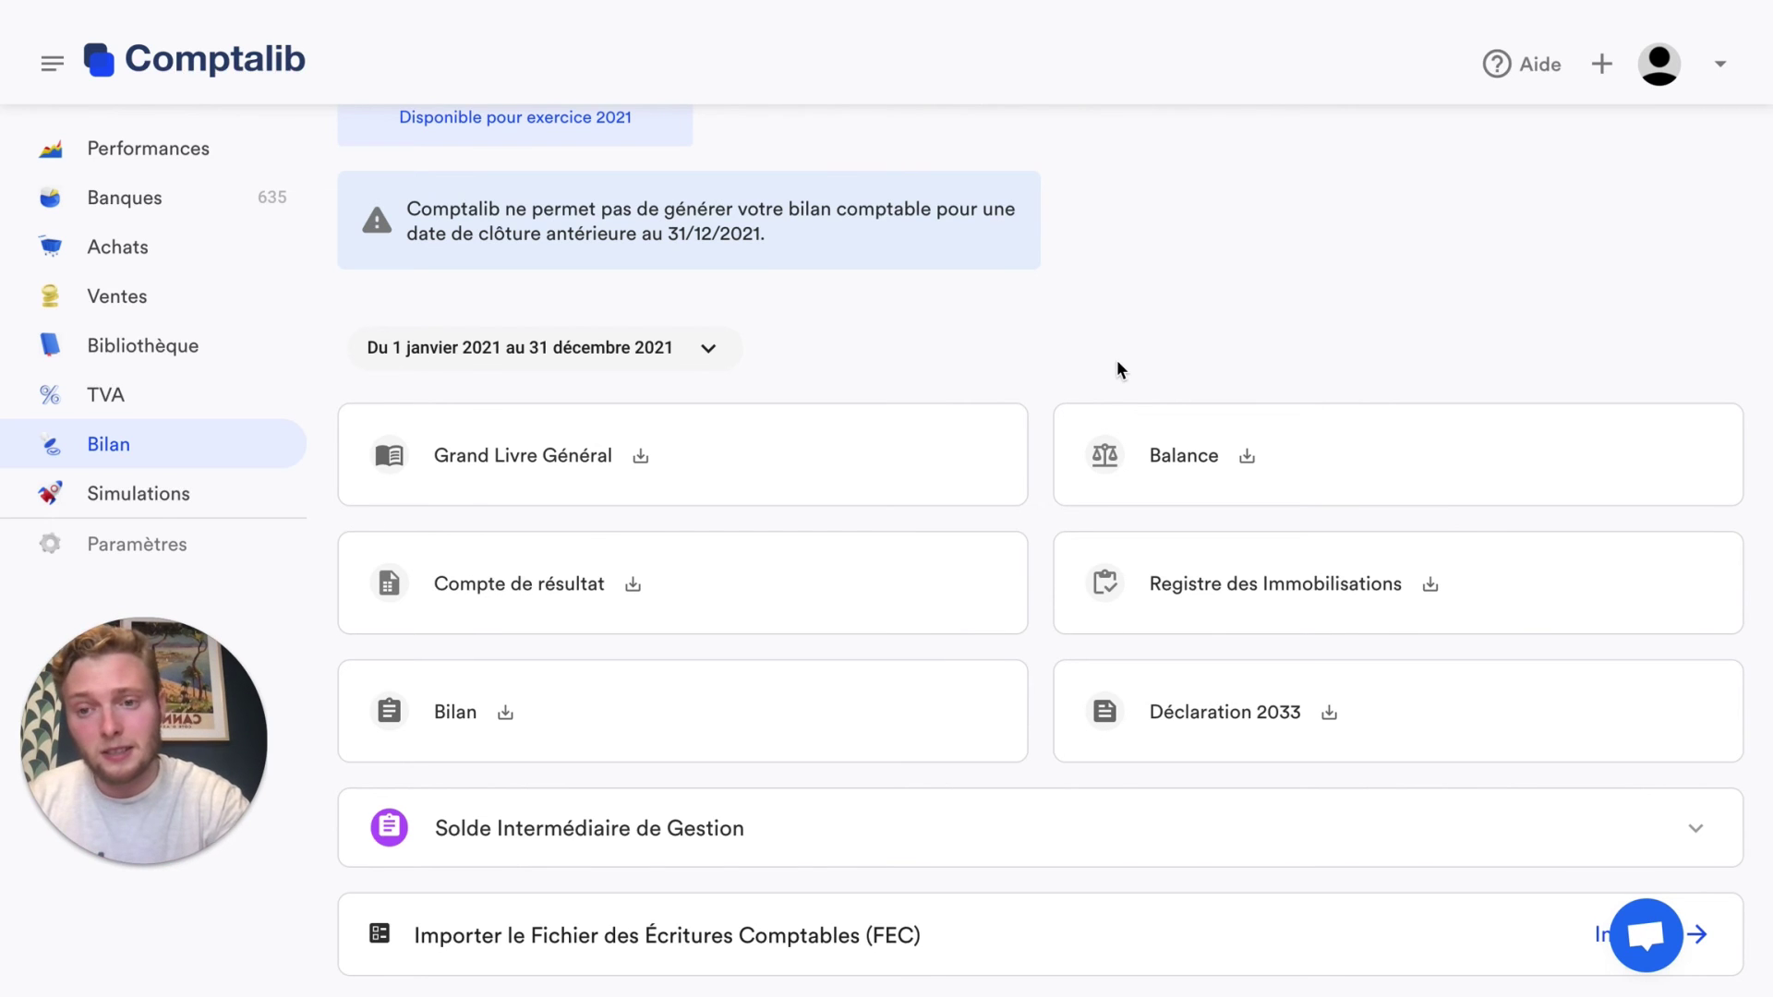
pyautogui.scroll(-3, 1117, 362)
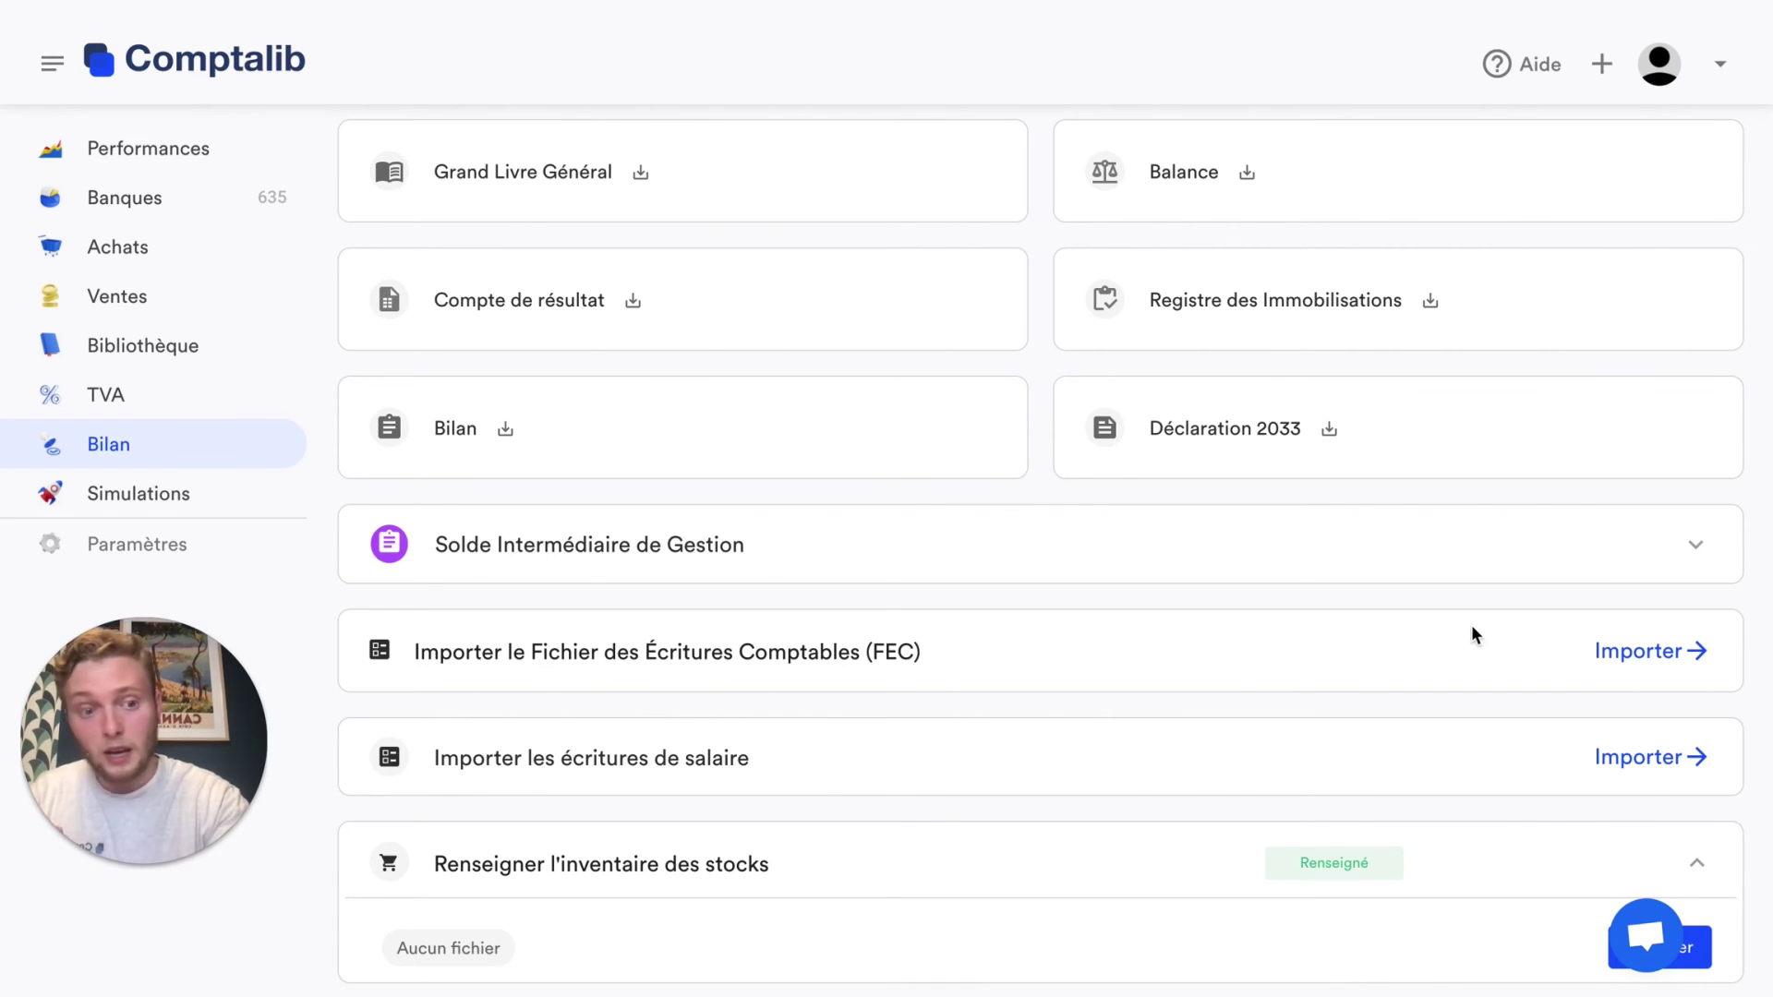
pyautogui.click(1641, 651)
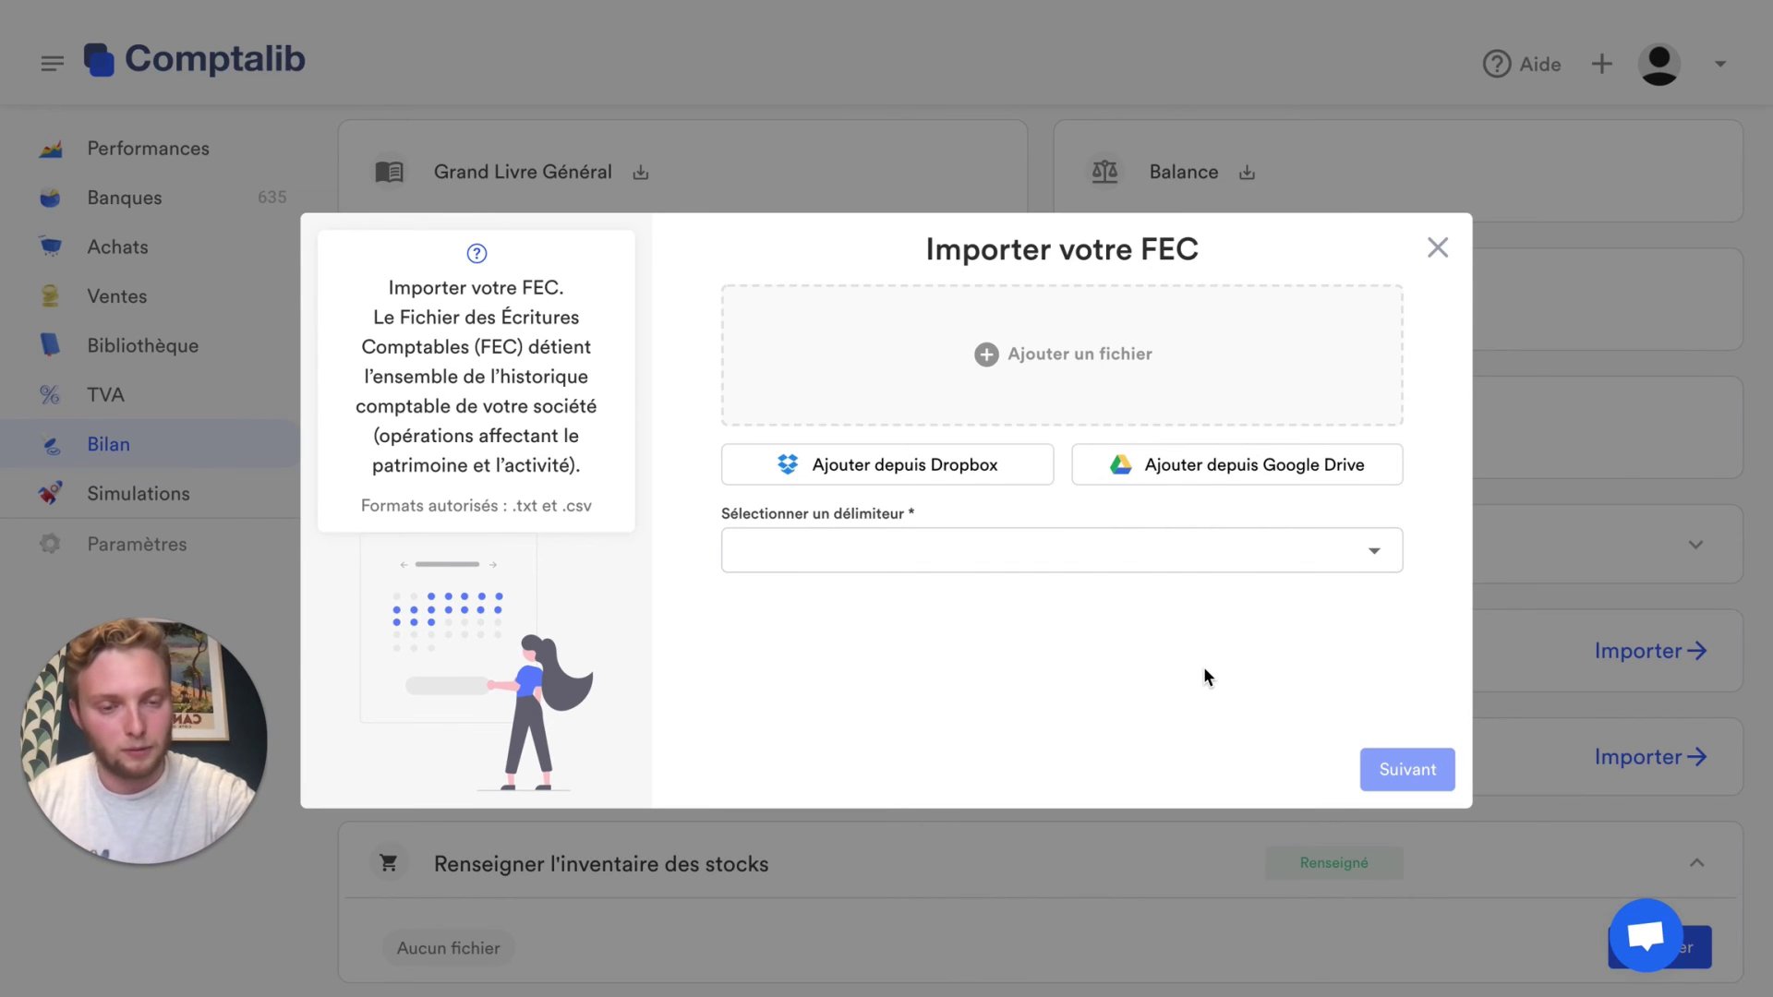
pyautogui.click(1436, 245)
# Examine the import form for salary entries and close it without adding a file
pyautogui.scroll(-2, 1153, 416)
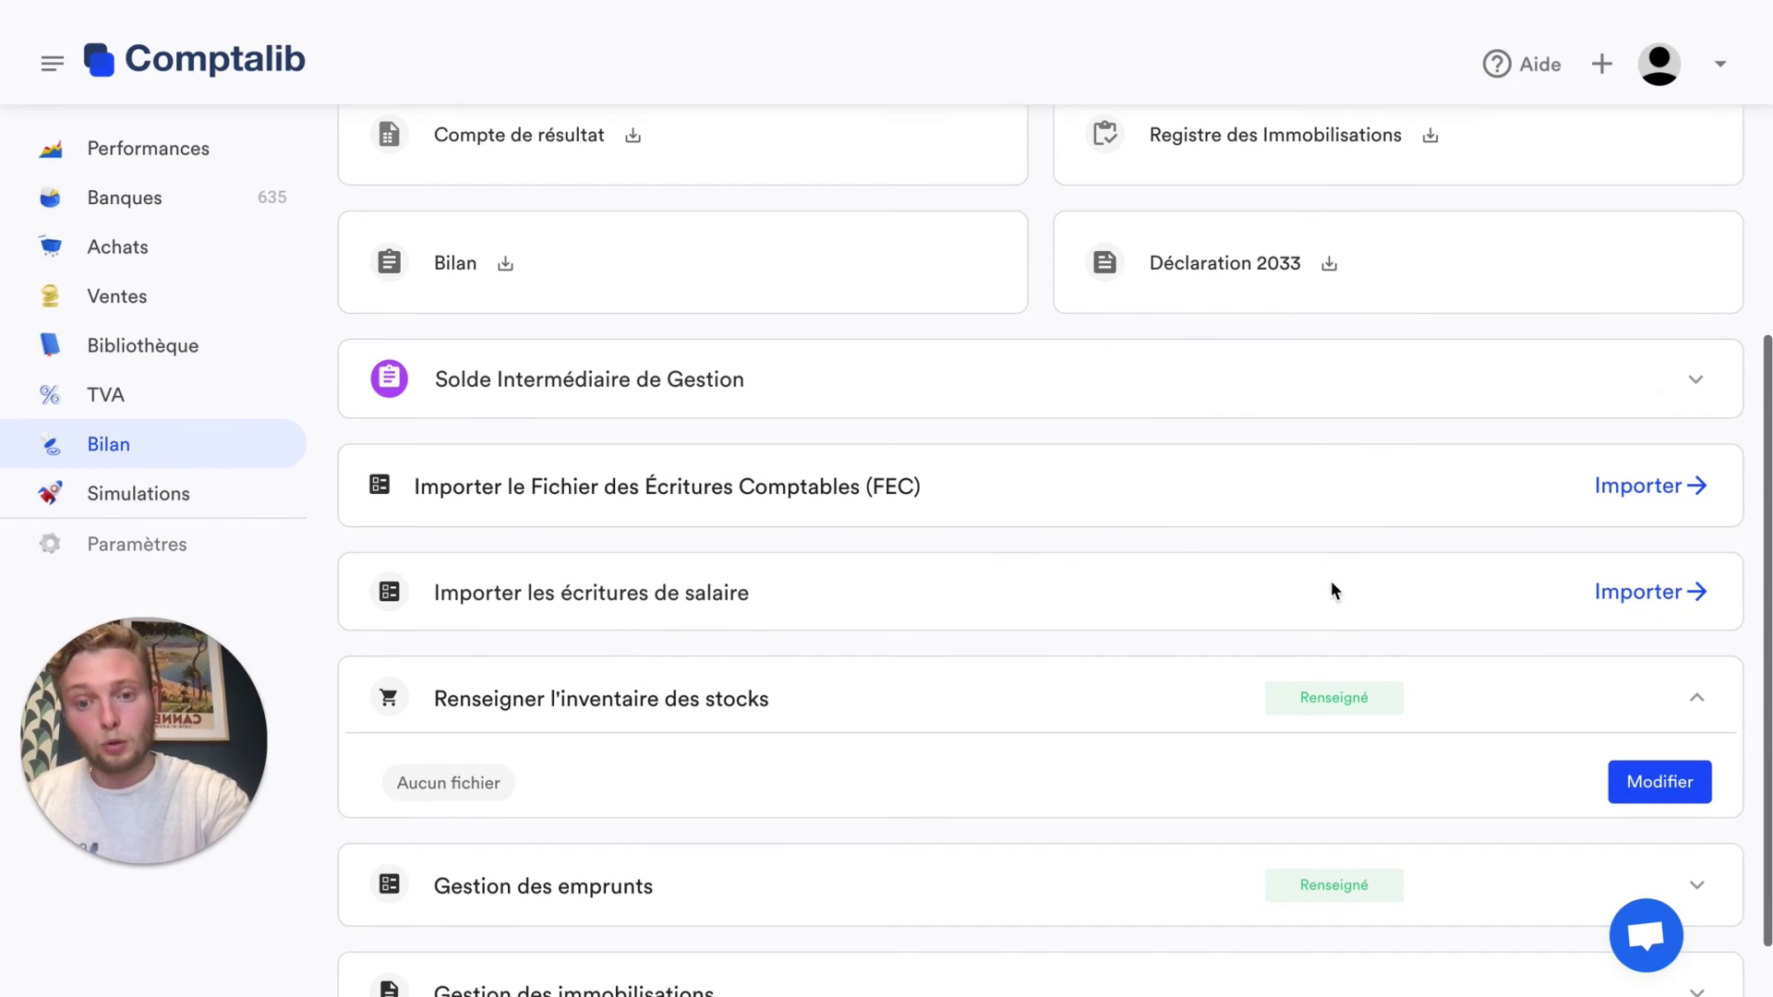
pyautogui.click(1637, 597)
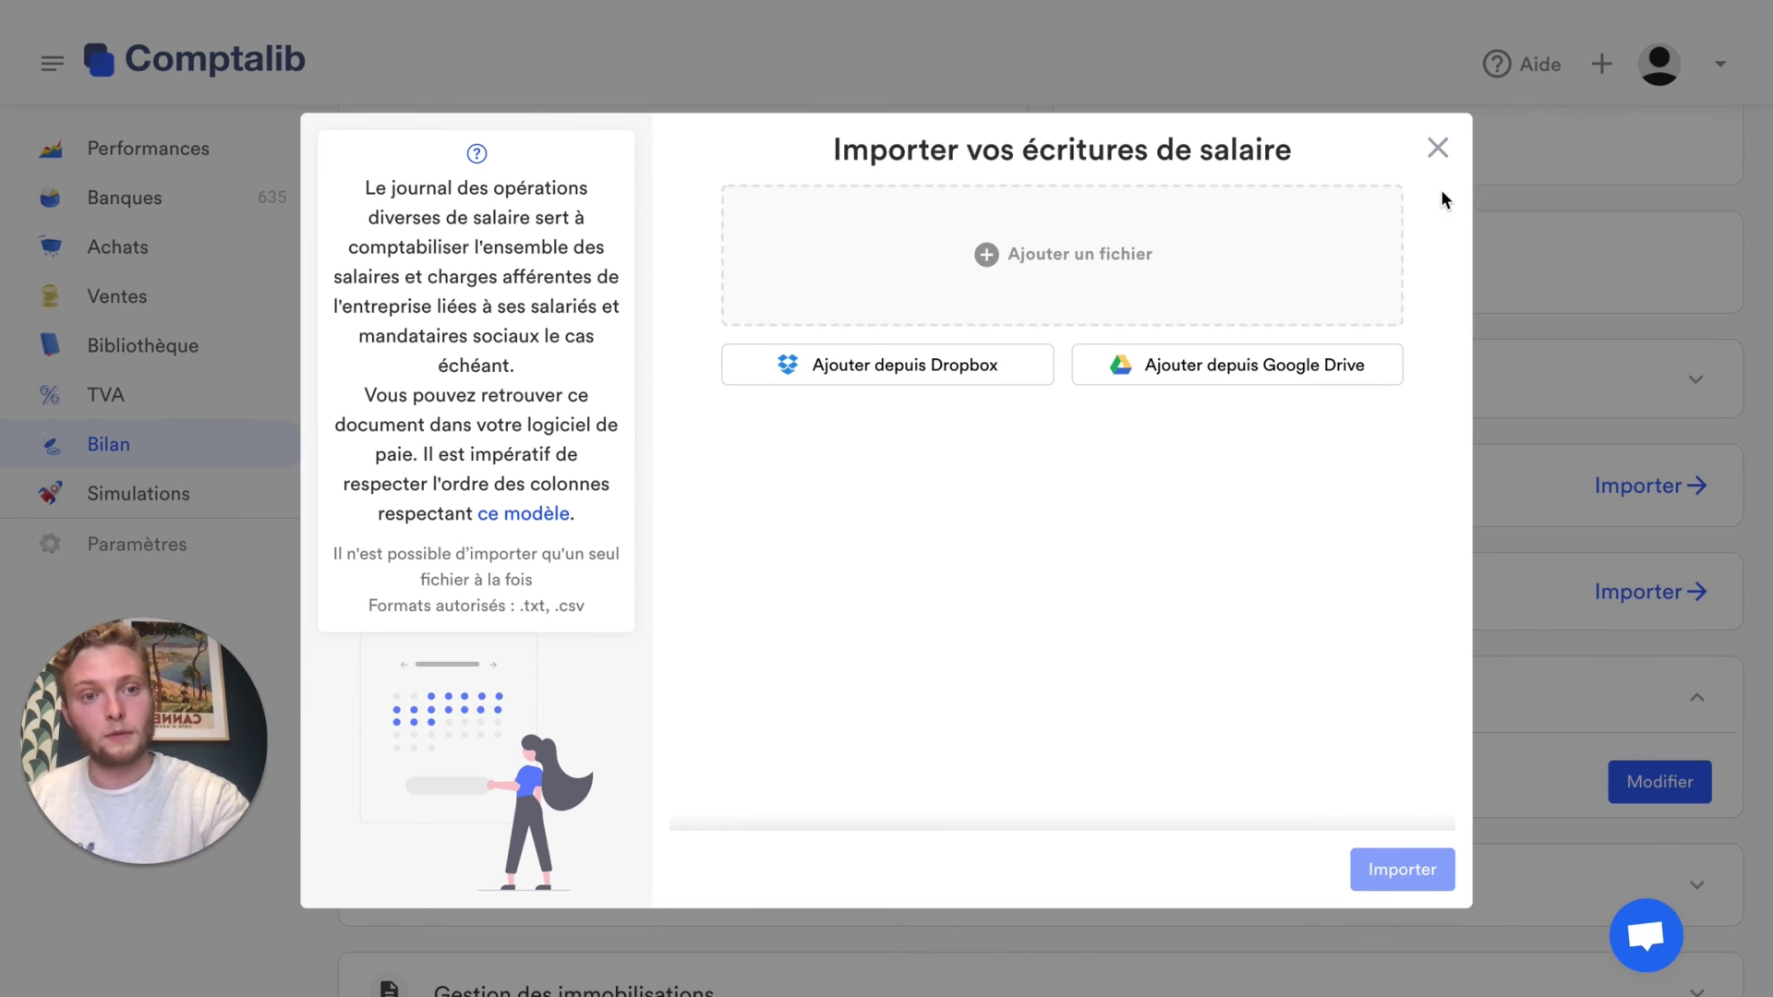
pyautogui.click(1440, 150)
# Open the stock inventory for editing and examine its stock and depreciation categories
pyautogui.scroll(-1, 1305, 462)
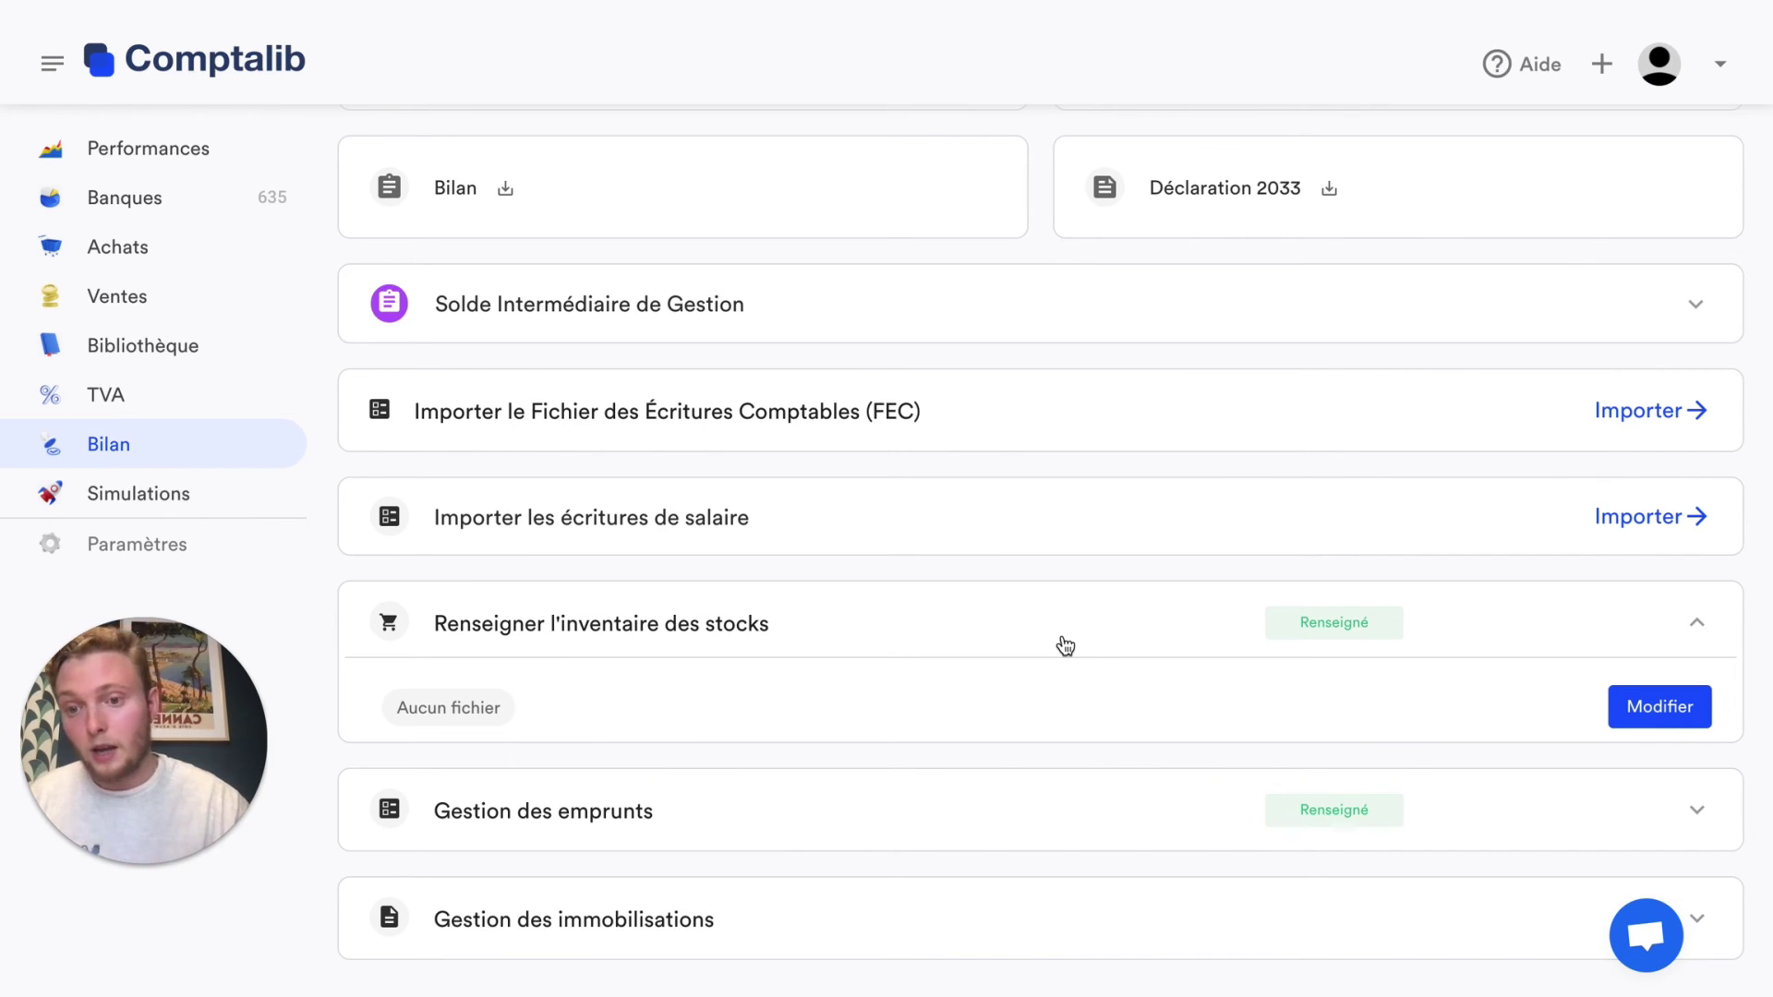
pyautogui.click(1694, 717)
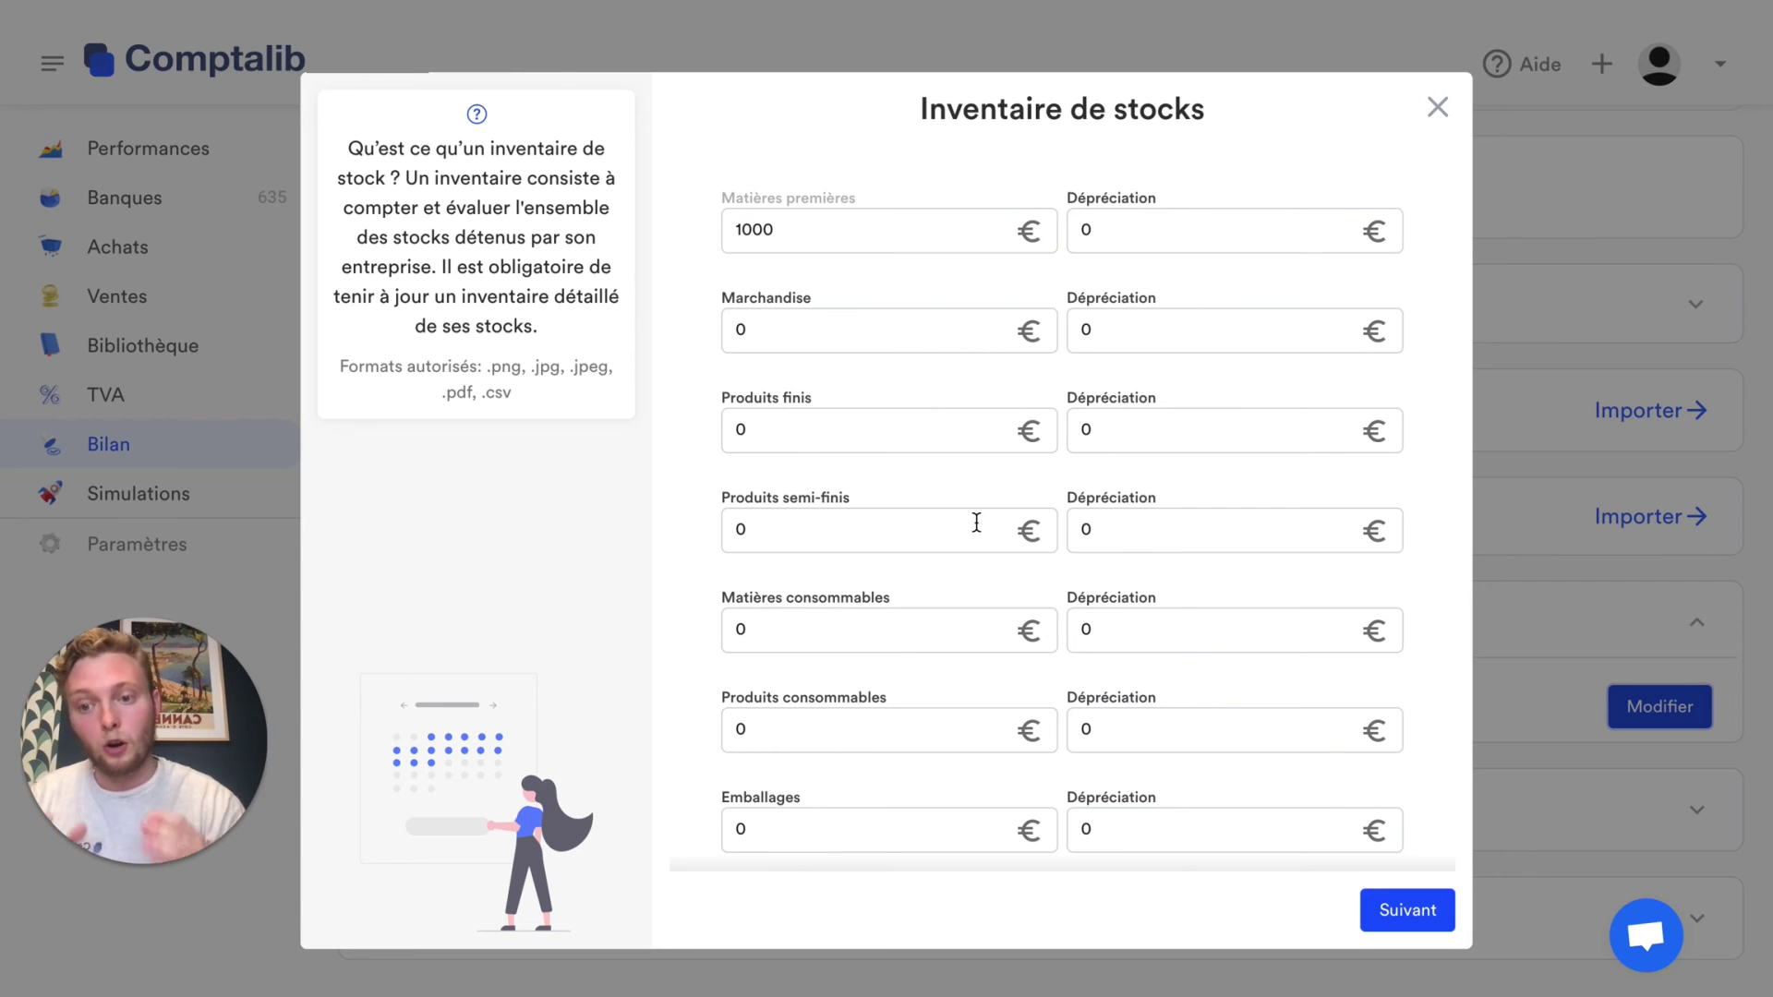
# Leave the stock inventory, expand the loan management section and examine the Emprunts form without adding a loan
pyautogui.click(1438, 108)
pyautogui.click(949, 809)
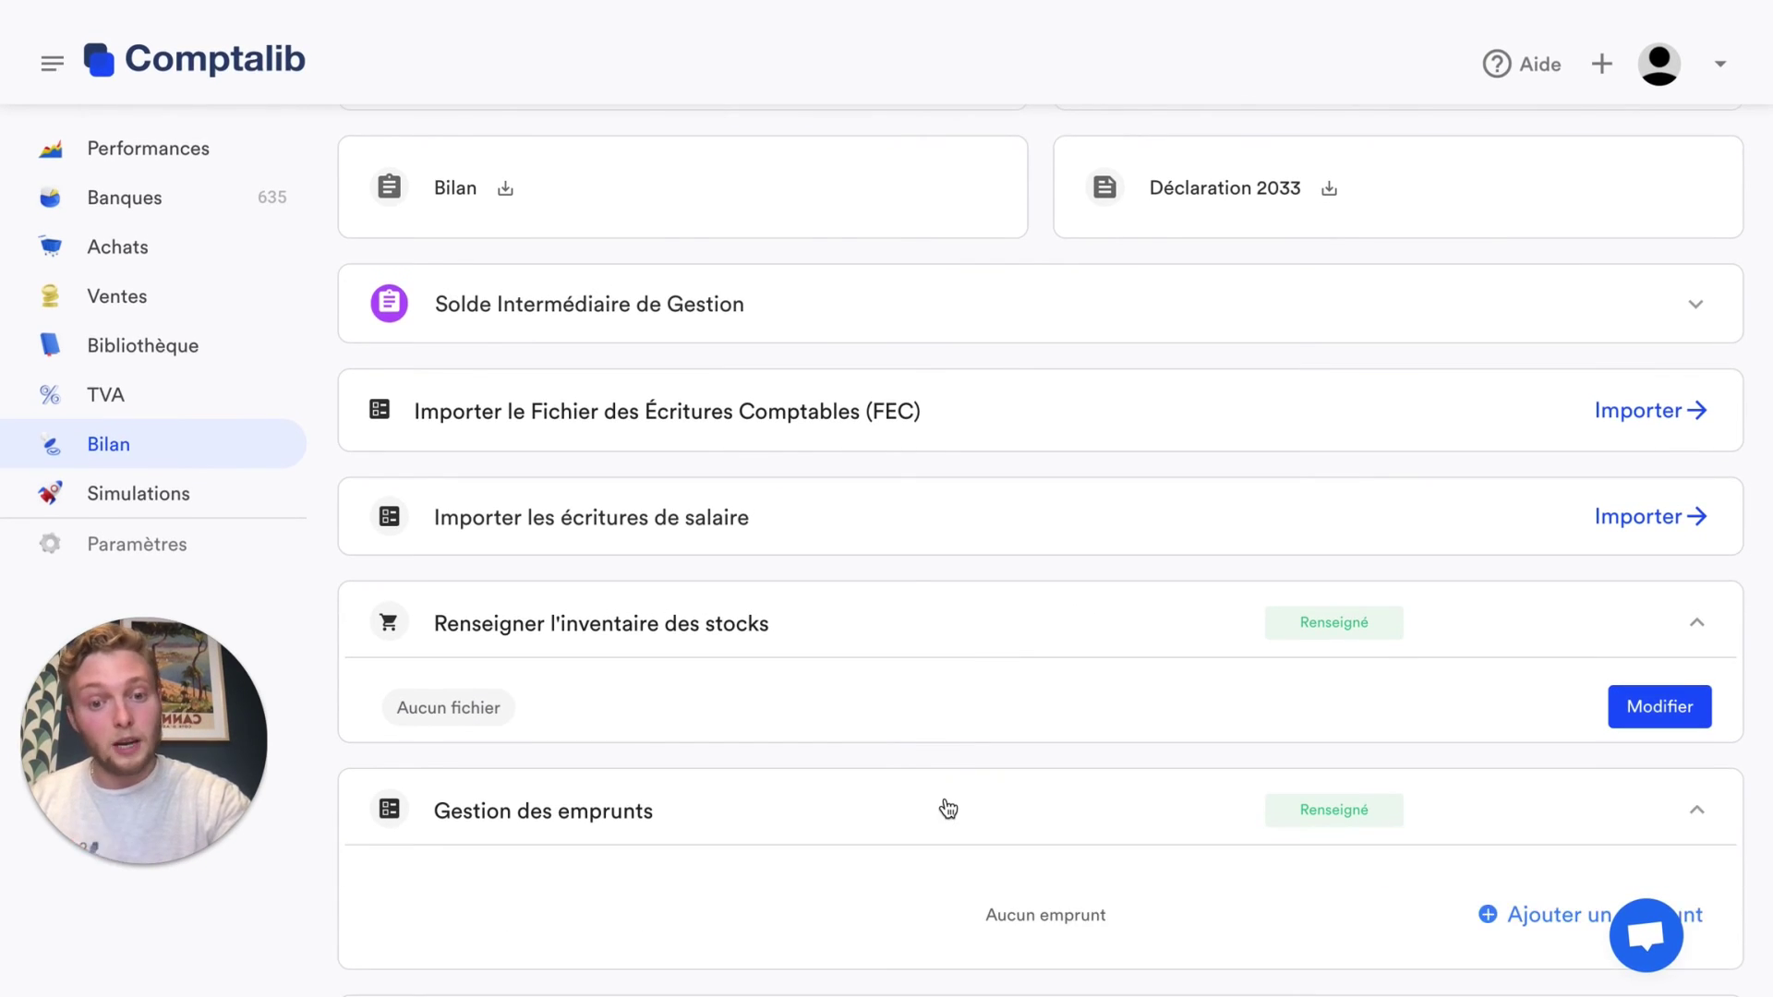
pyautogui.scroll(-2, 957, 711)
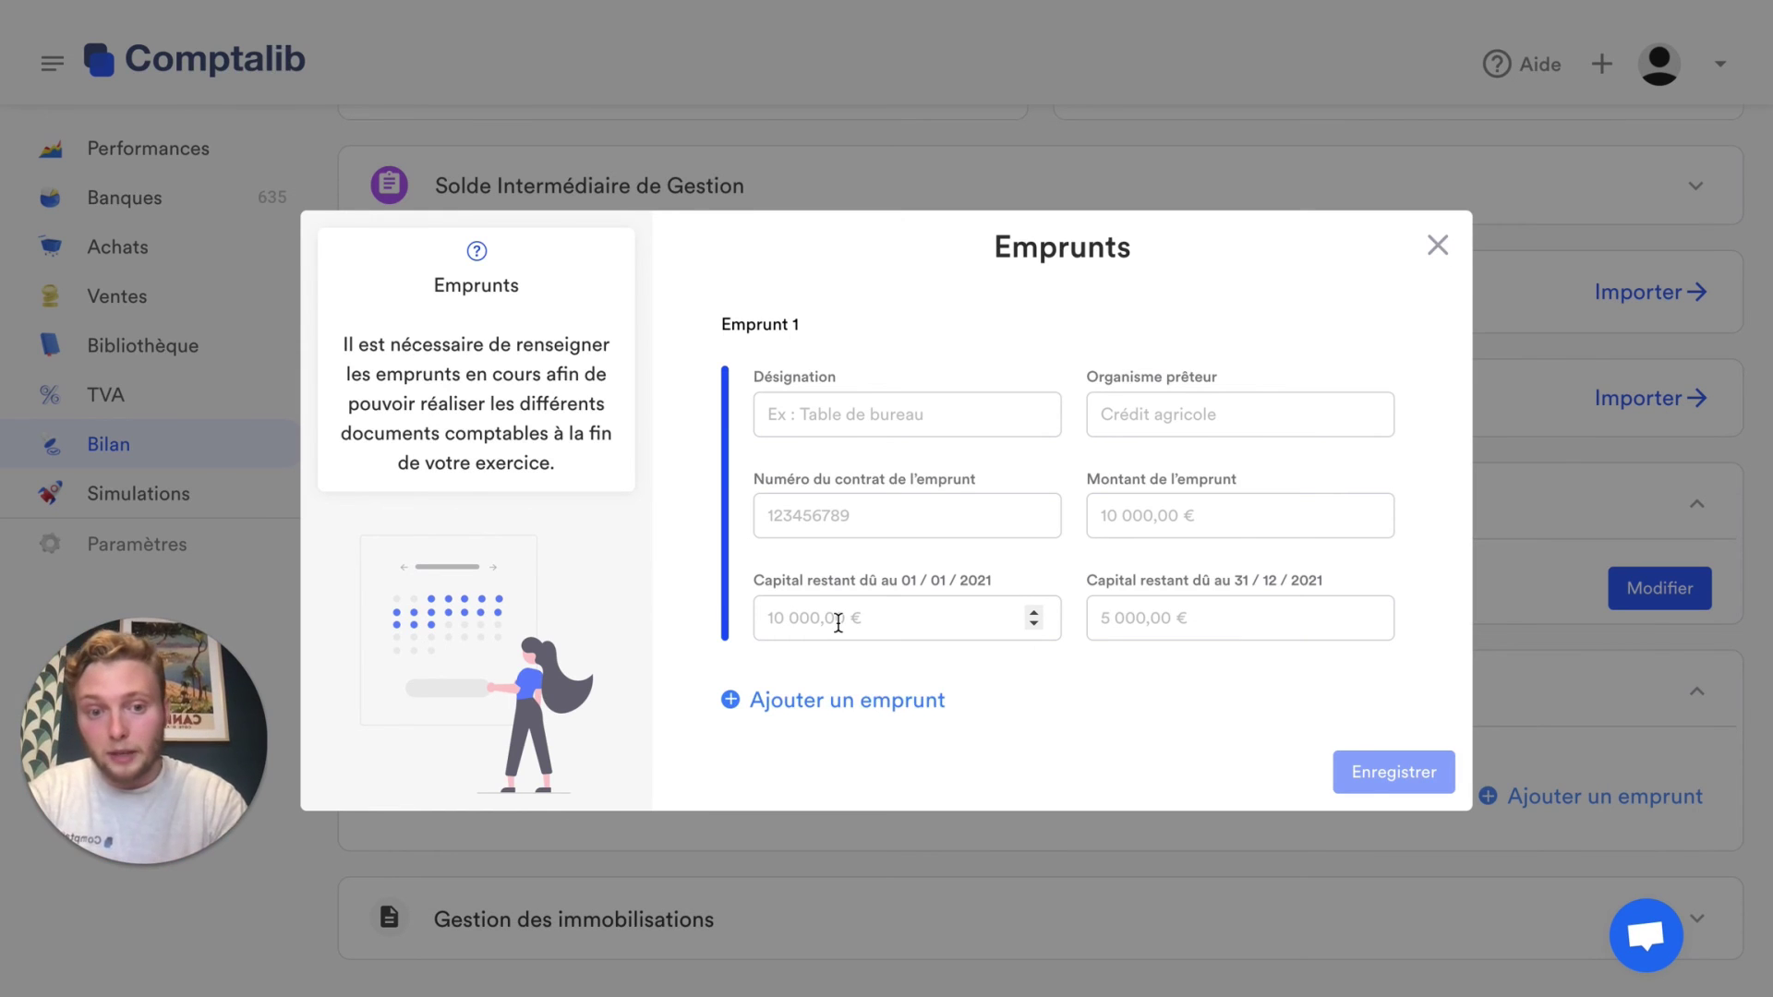
pyautogui.click(1438, 246)
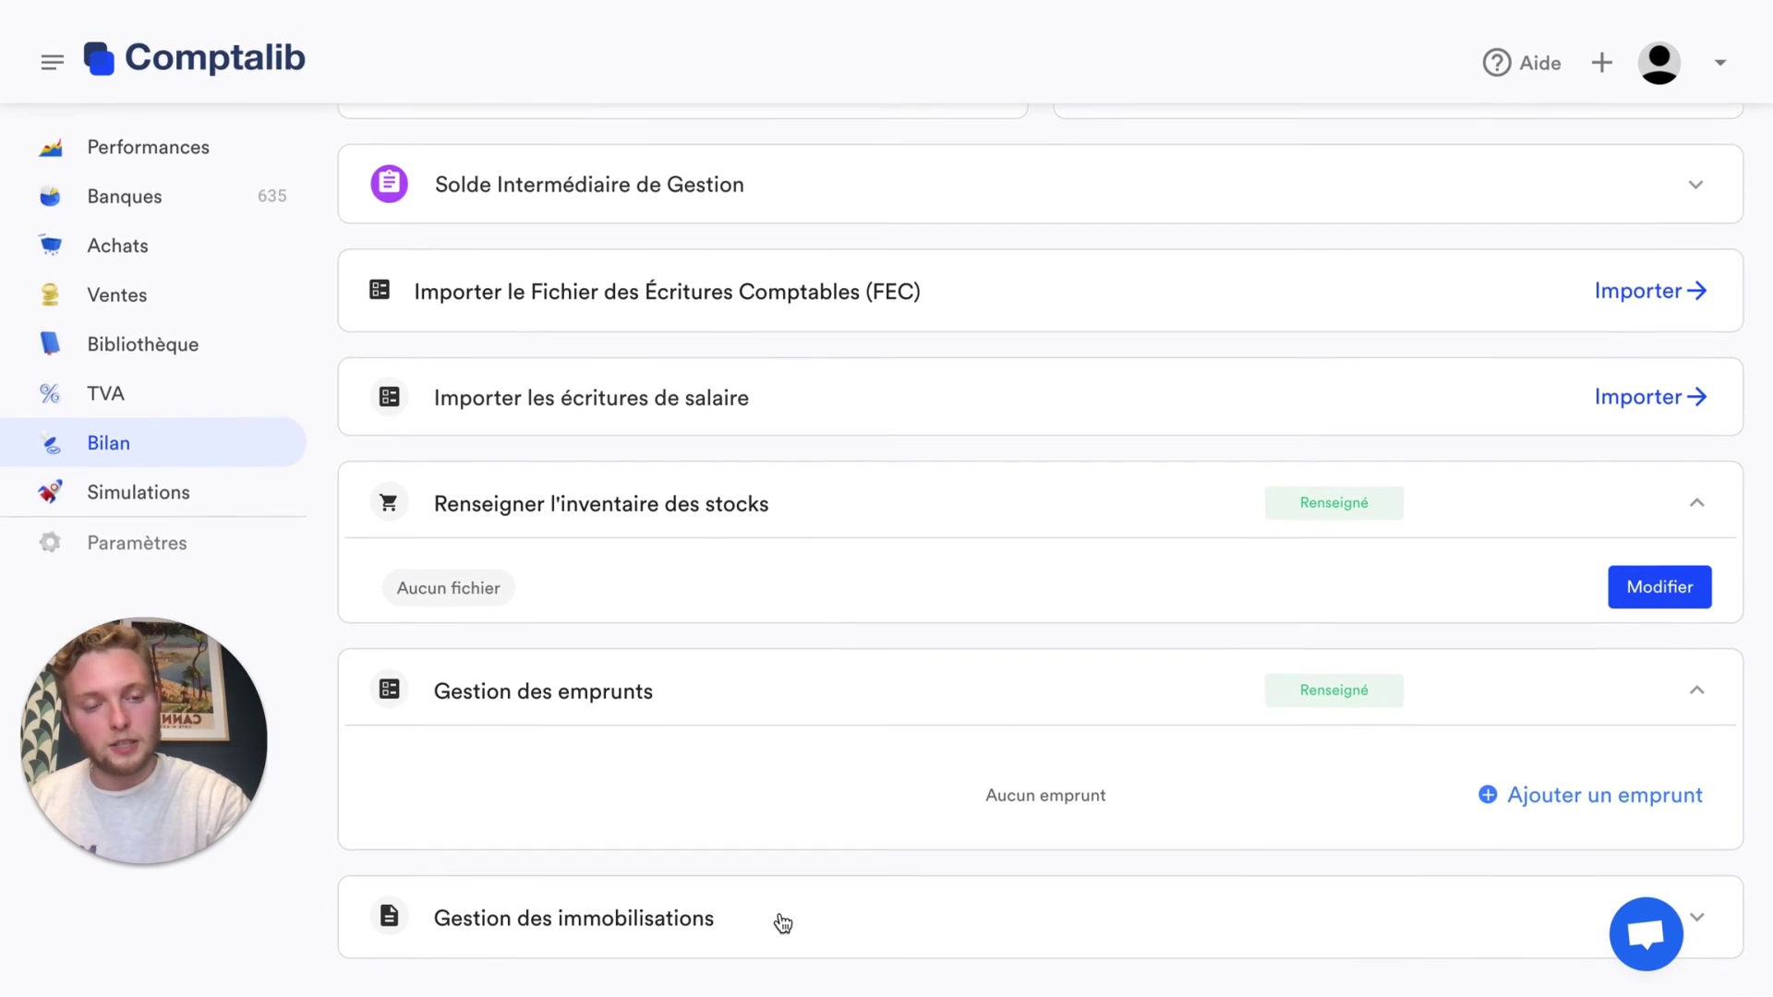
# Expand the fixed asset management section and examine the form for previous years' assets without adding one
pyautogui.click(904, 917)
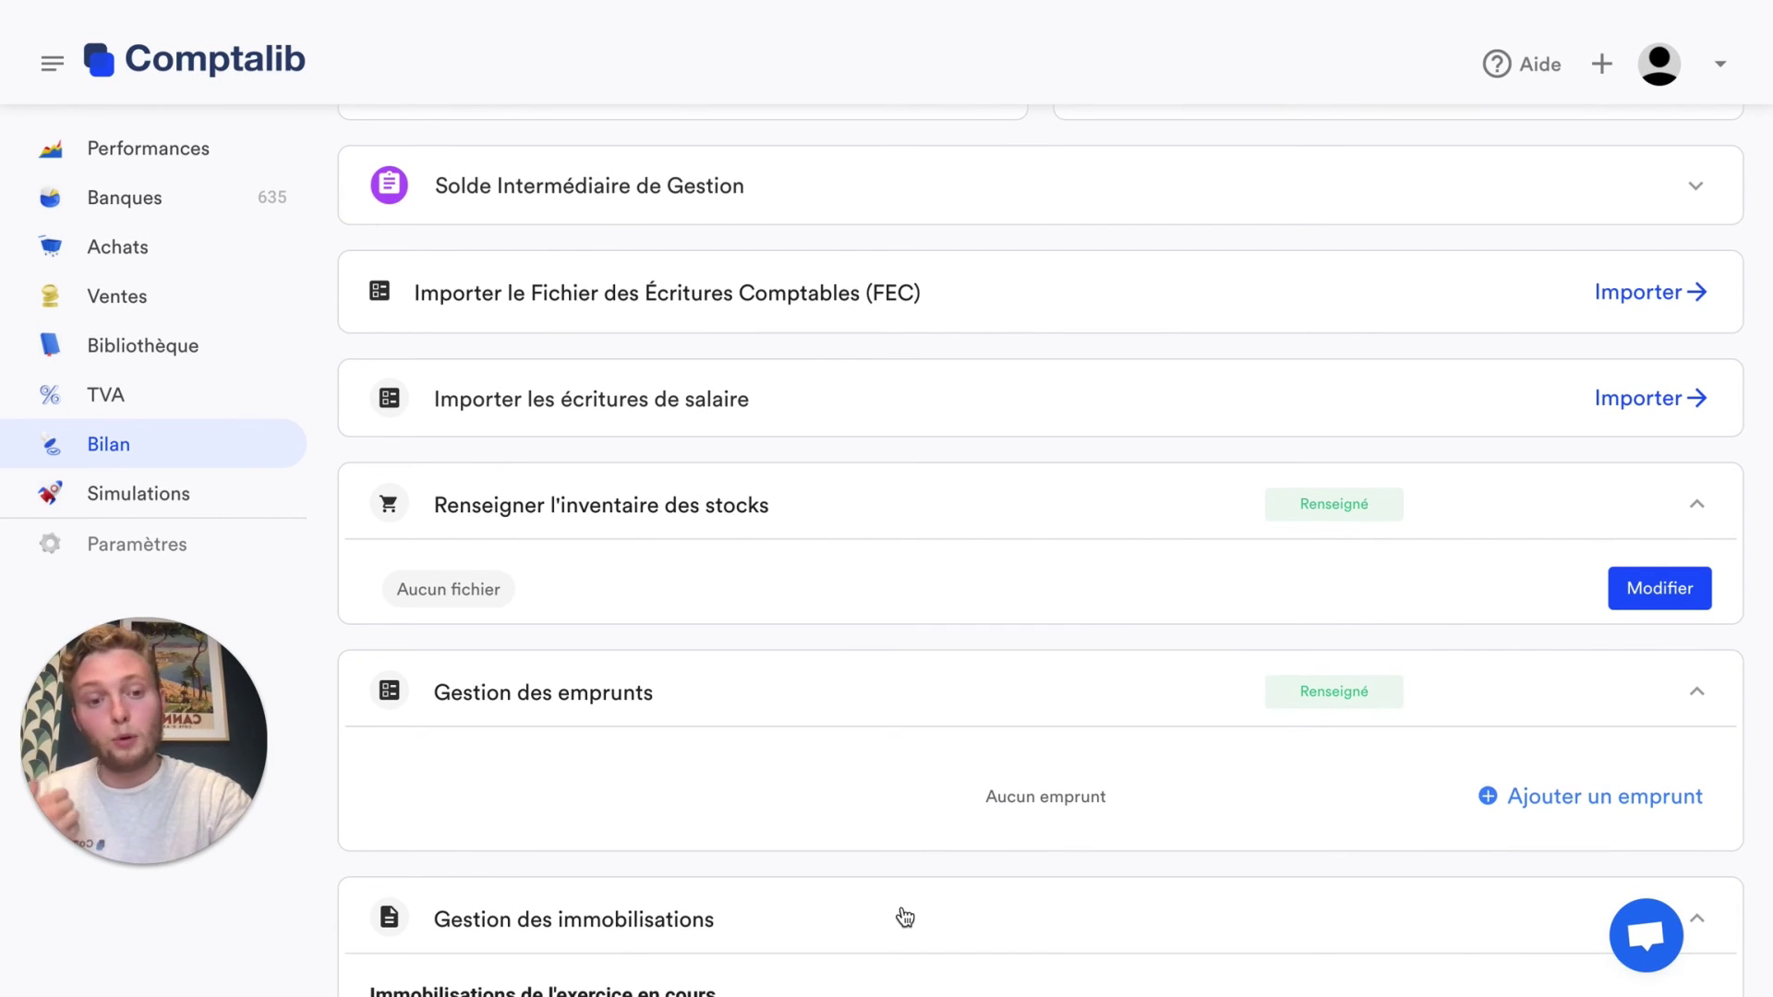
pyautogui.scroll(-5, 905, 917)
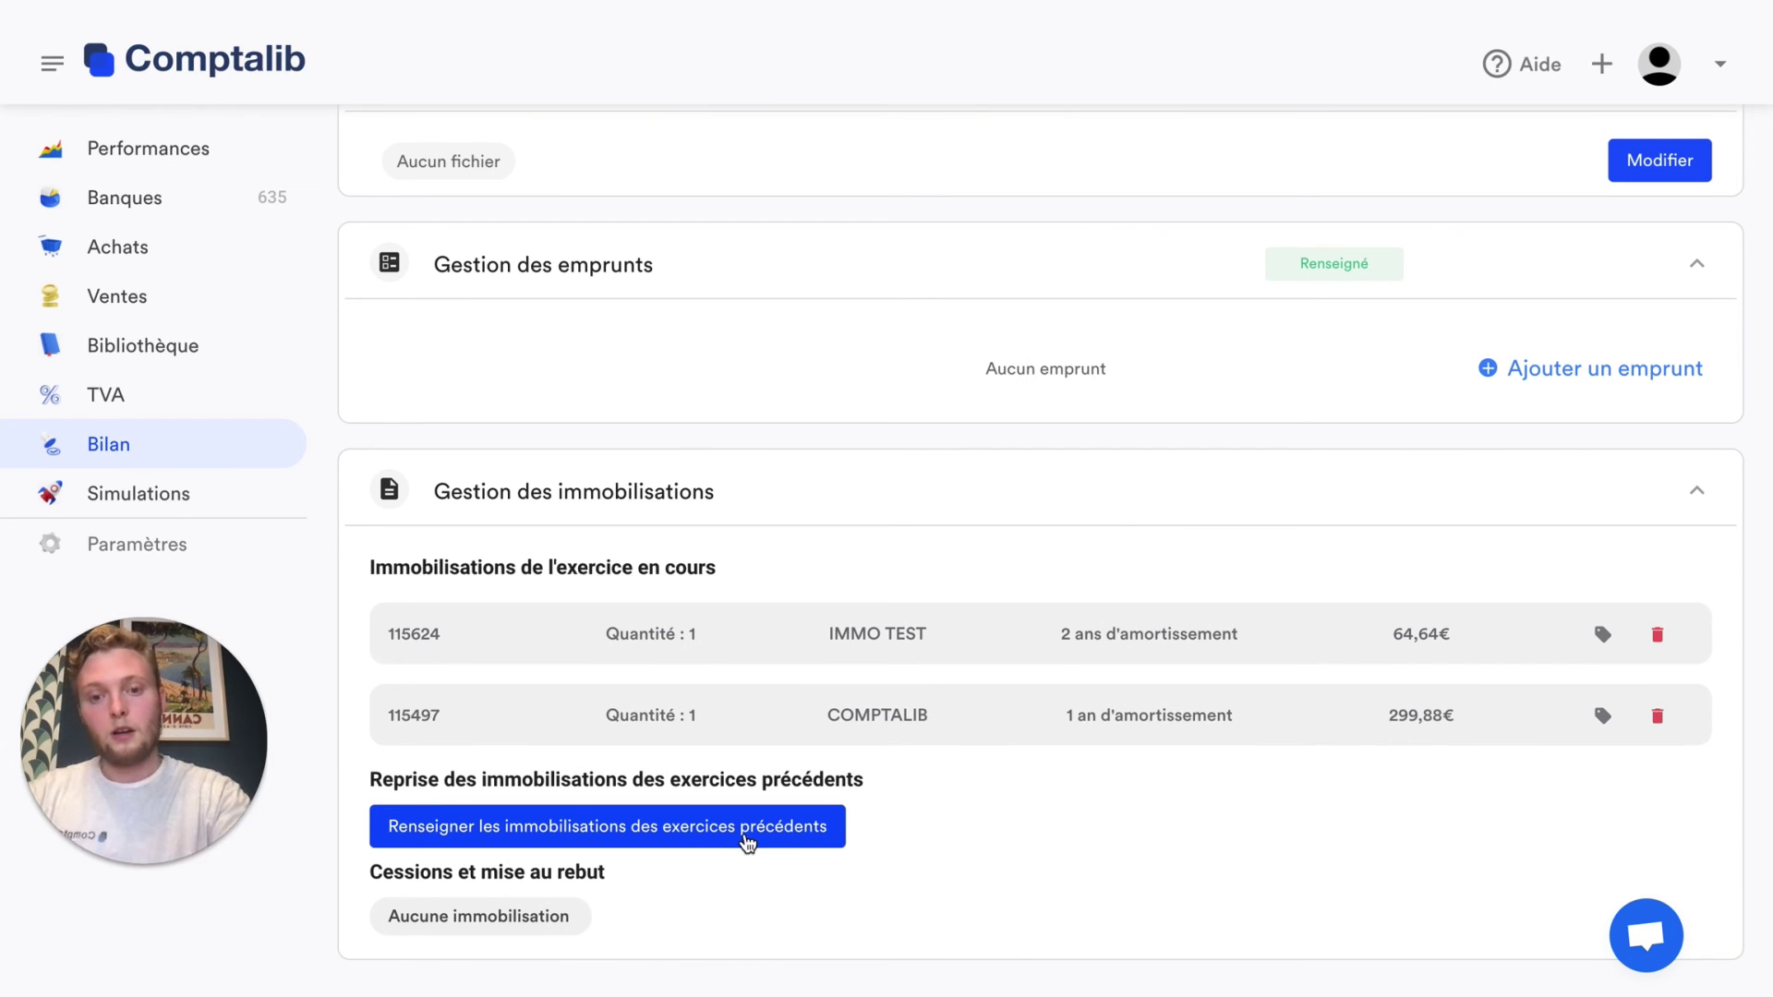
pyautogui.click(748, 844)
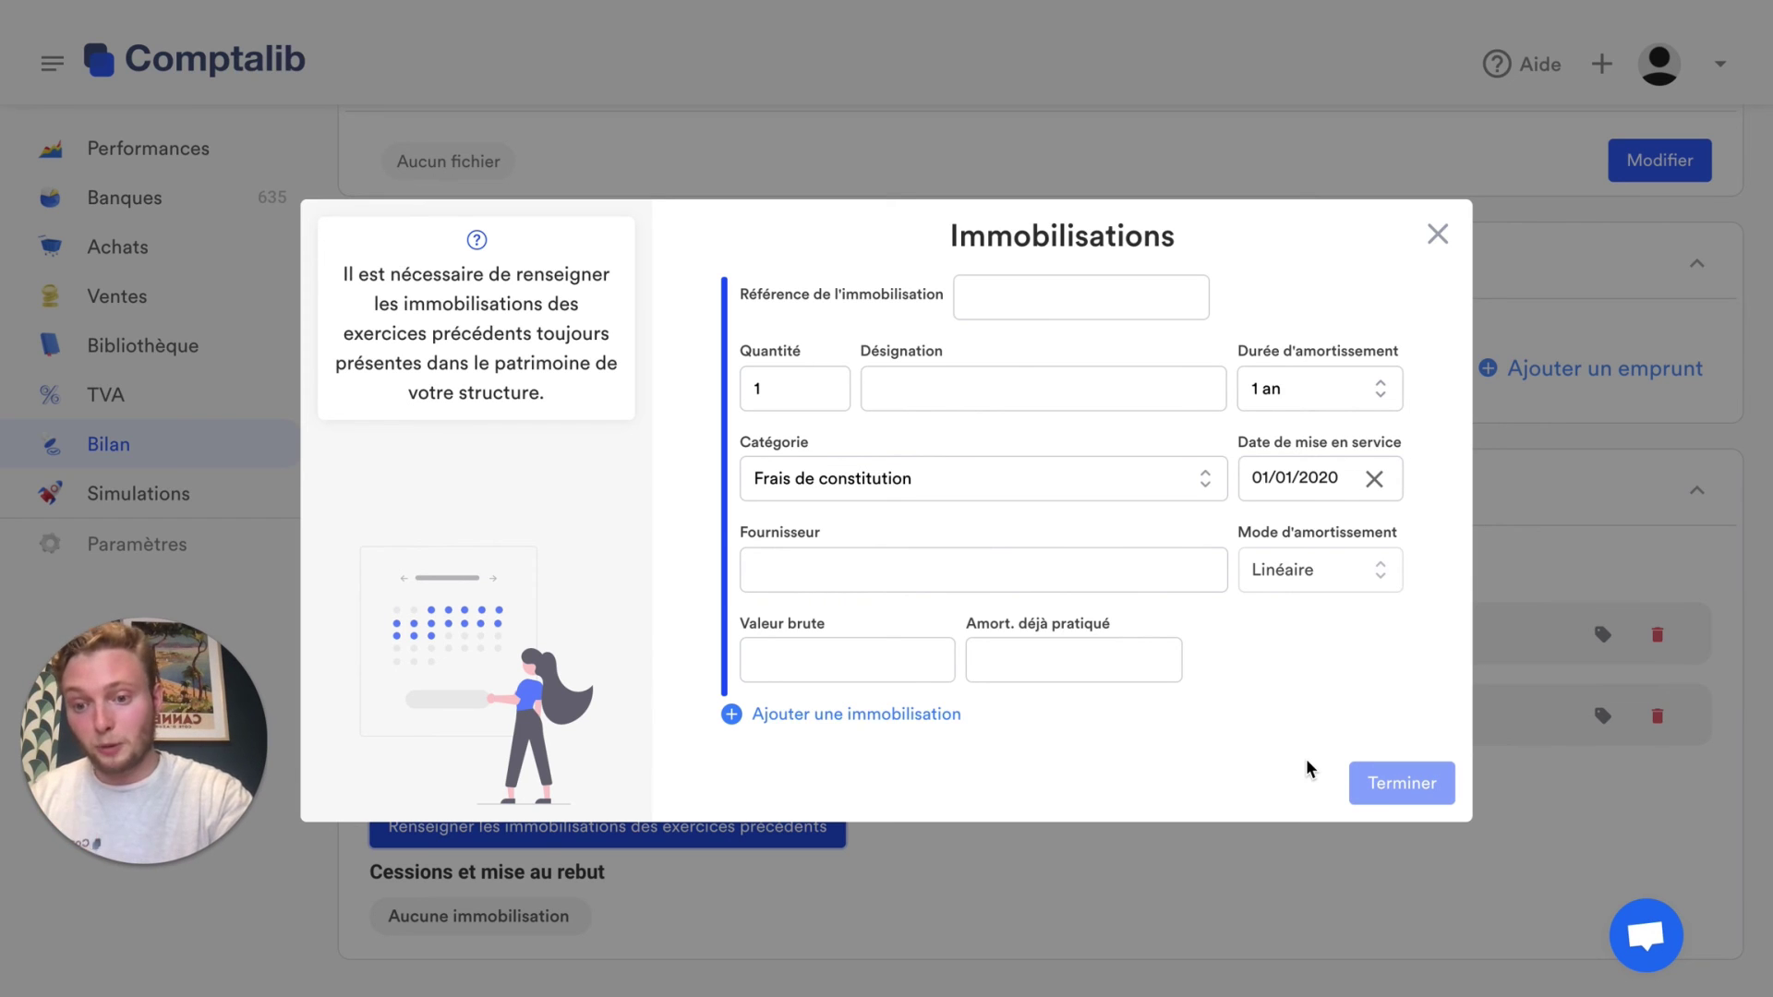
pyautogui.click(1438, 234)
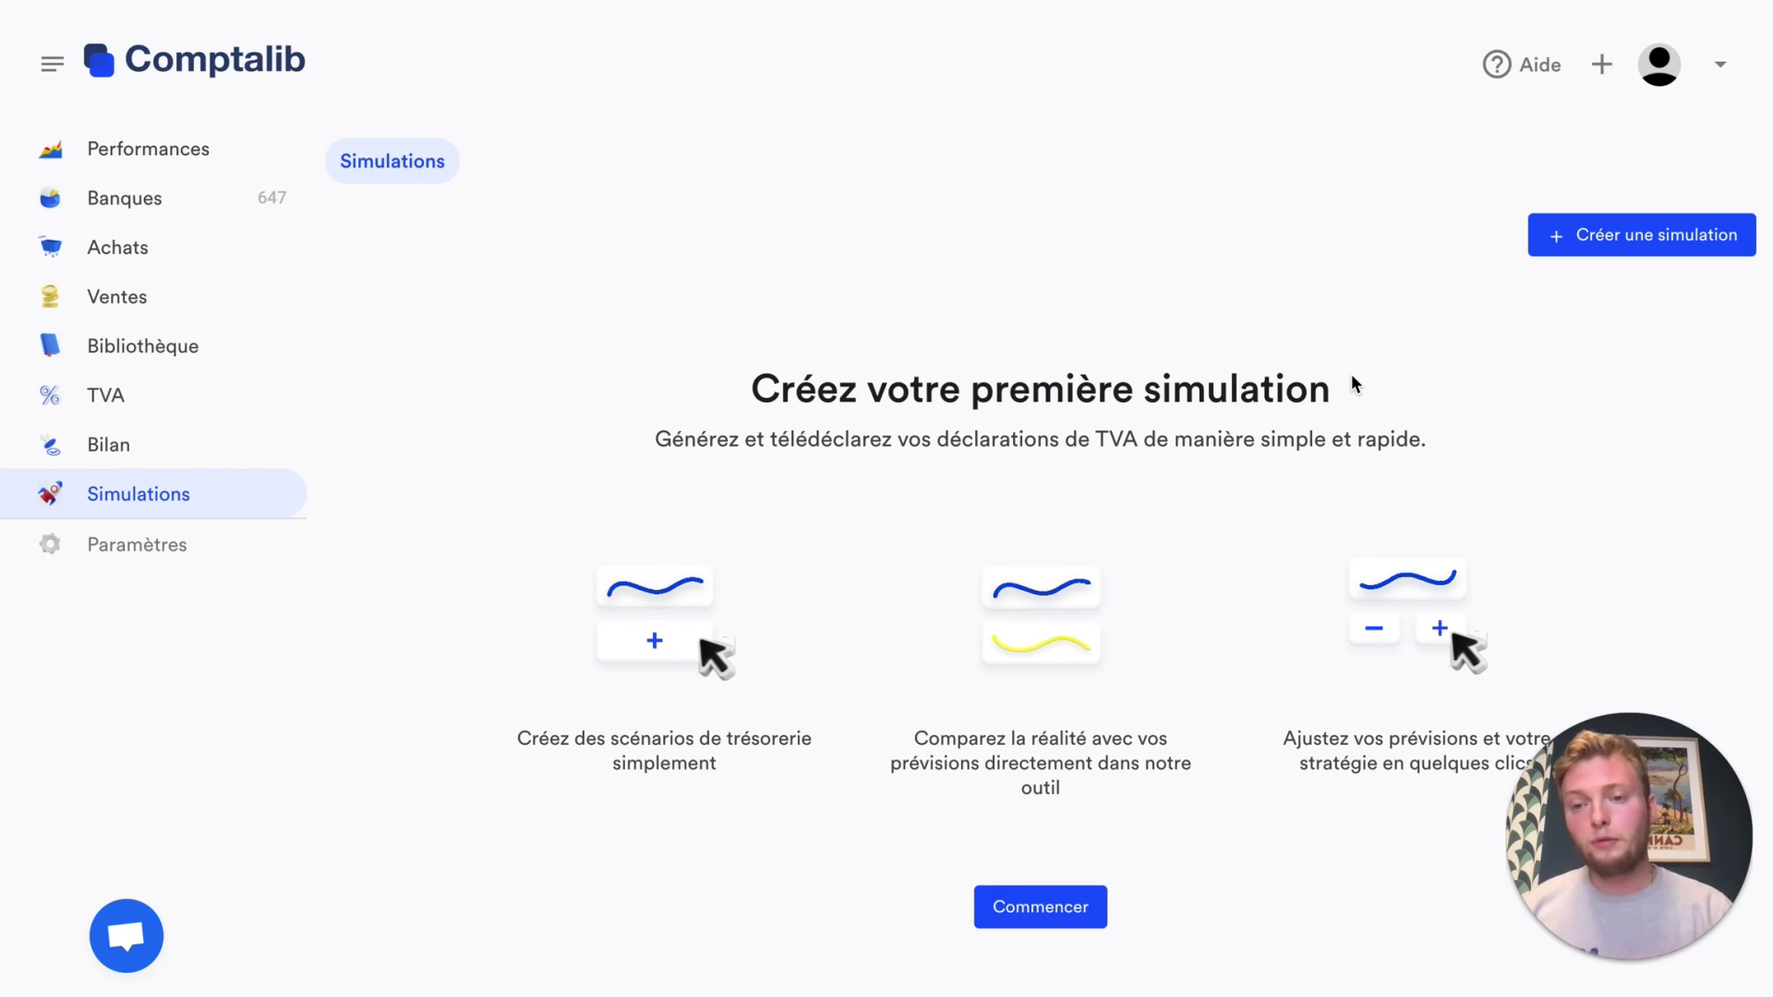
# Open the cash-flow simulation creation form and examine its name, comment, bank account and import options
pyautogui.click(1629, 233)
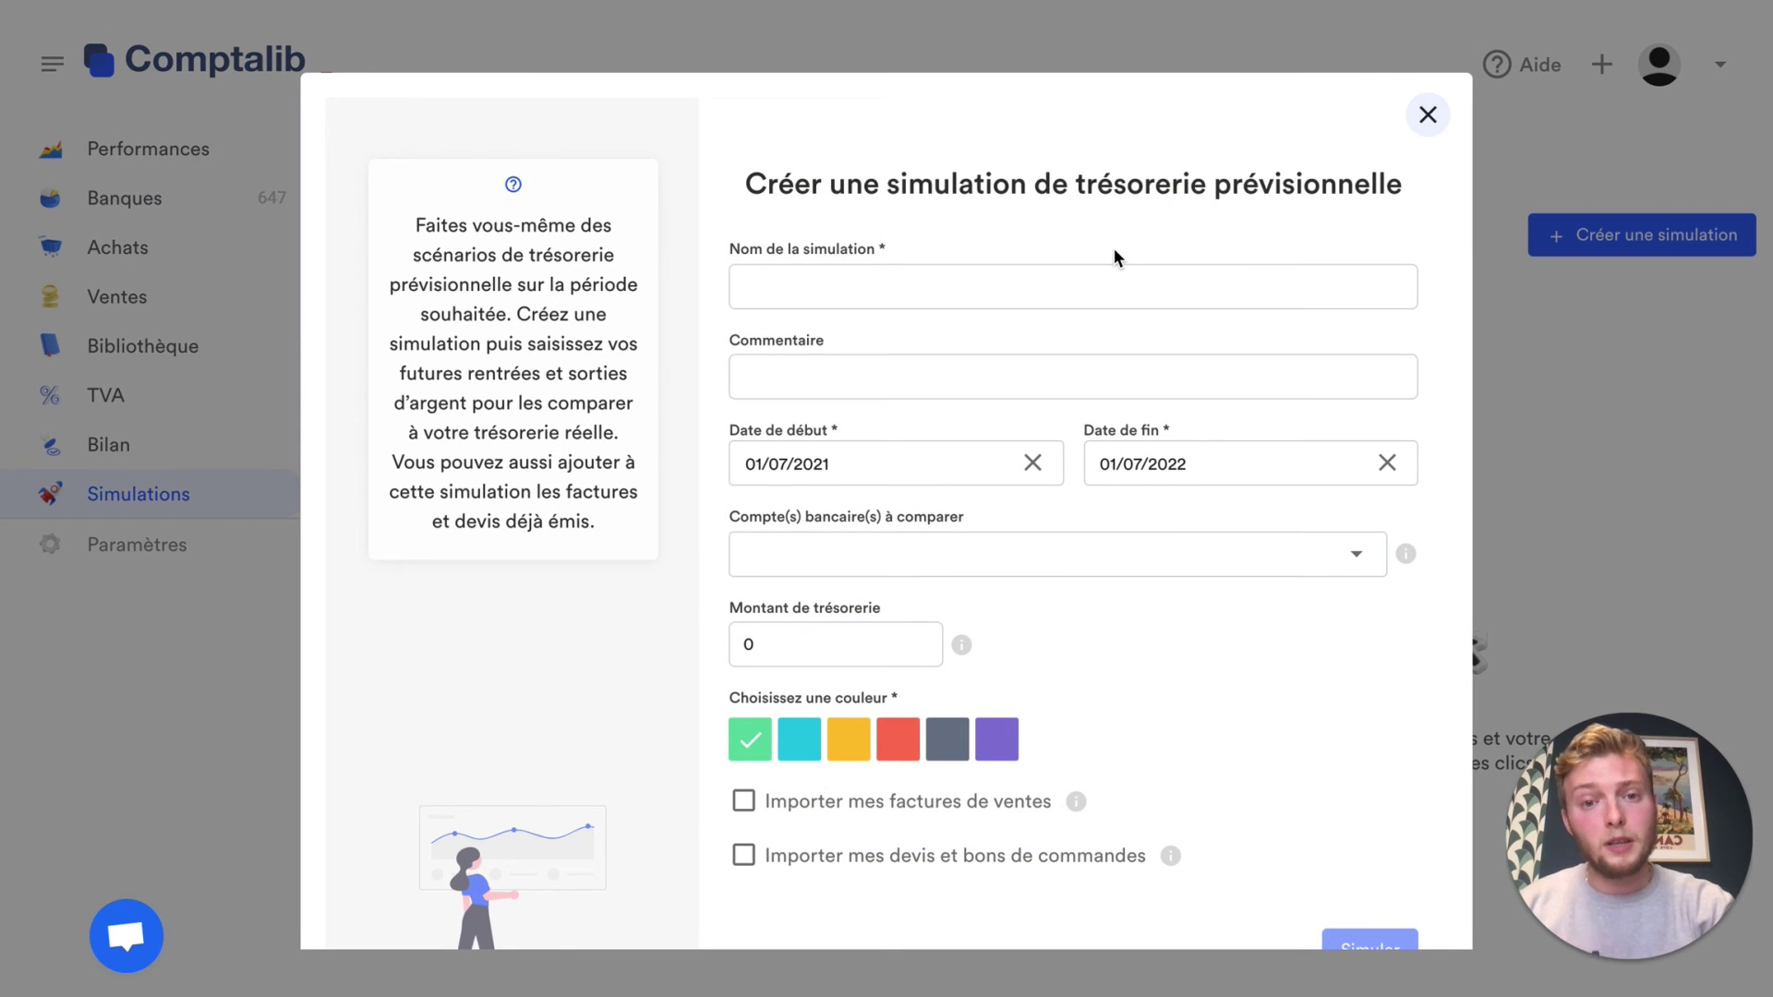
pyautogui.click(861, 287)
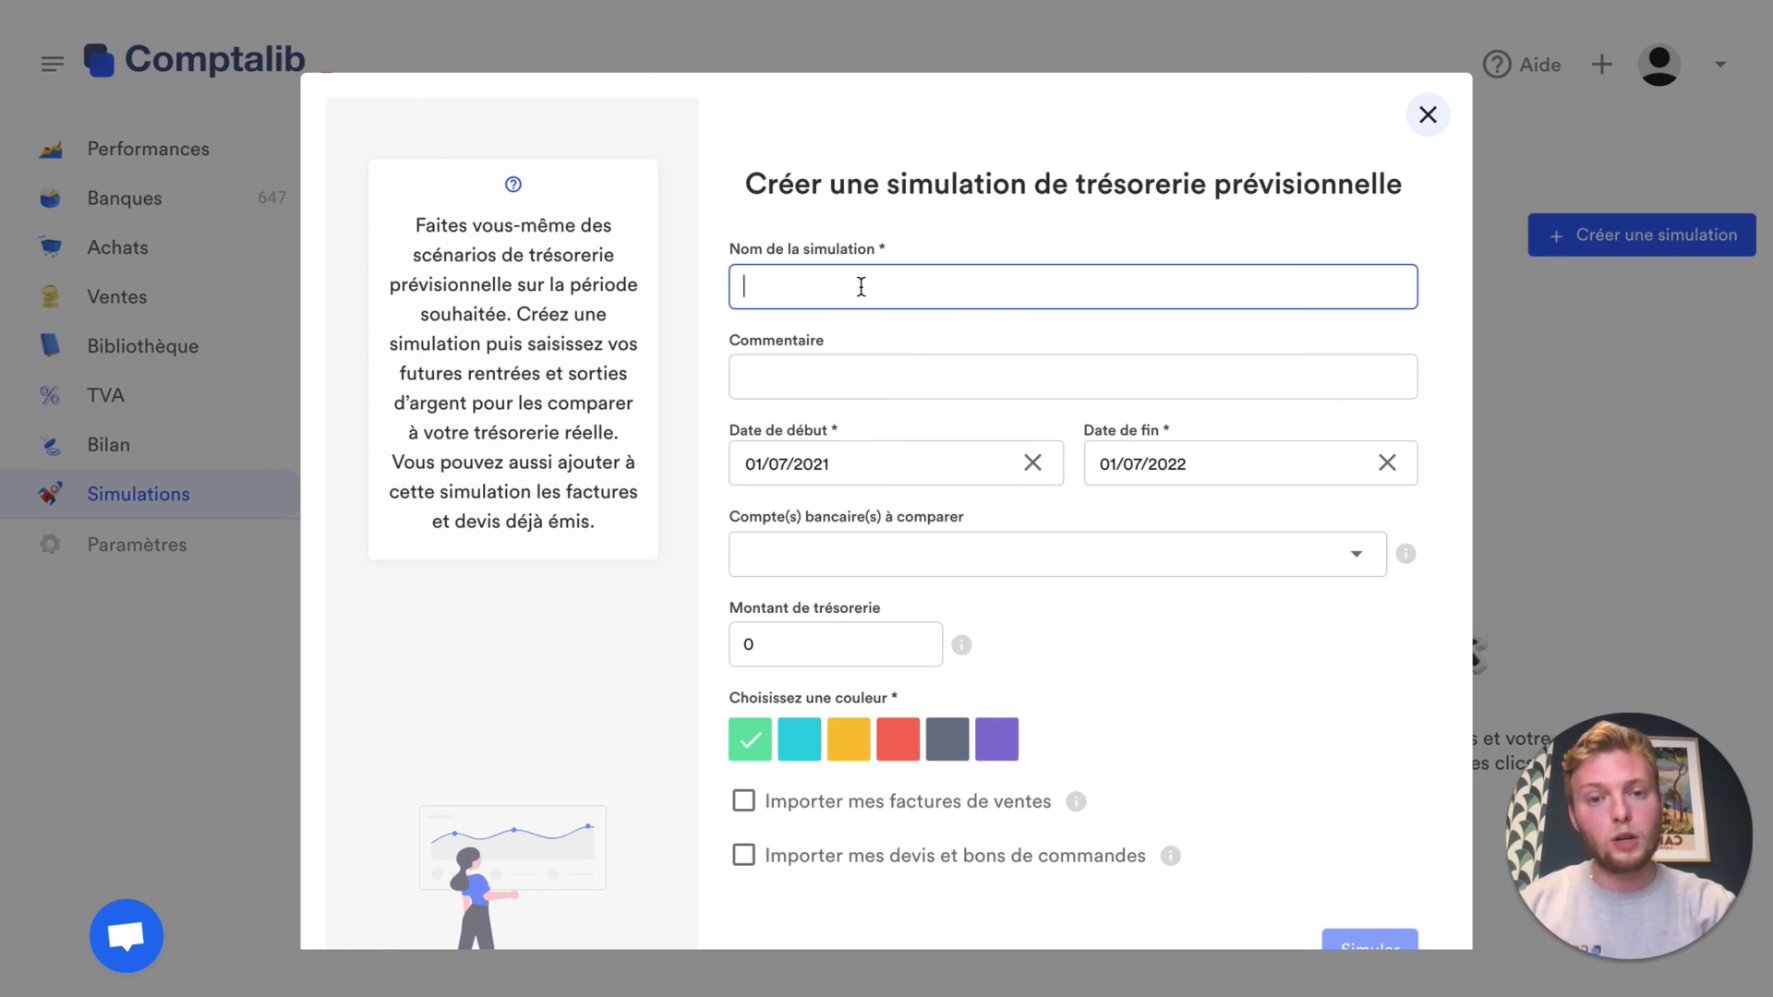
pyautogui.click(865, 374)
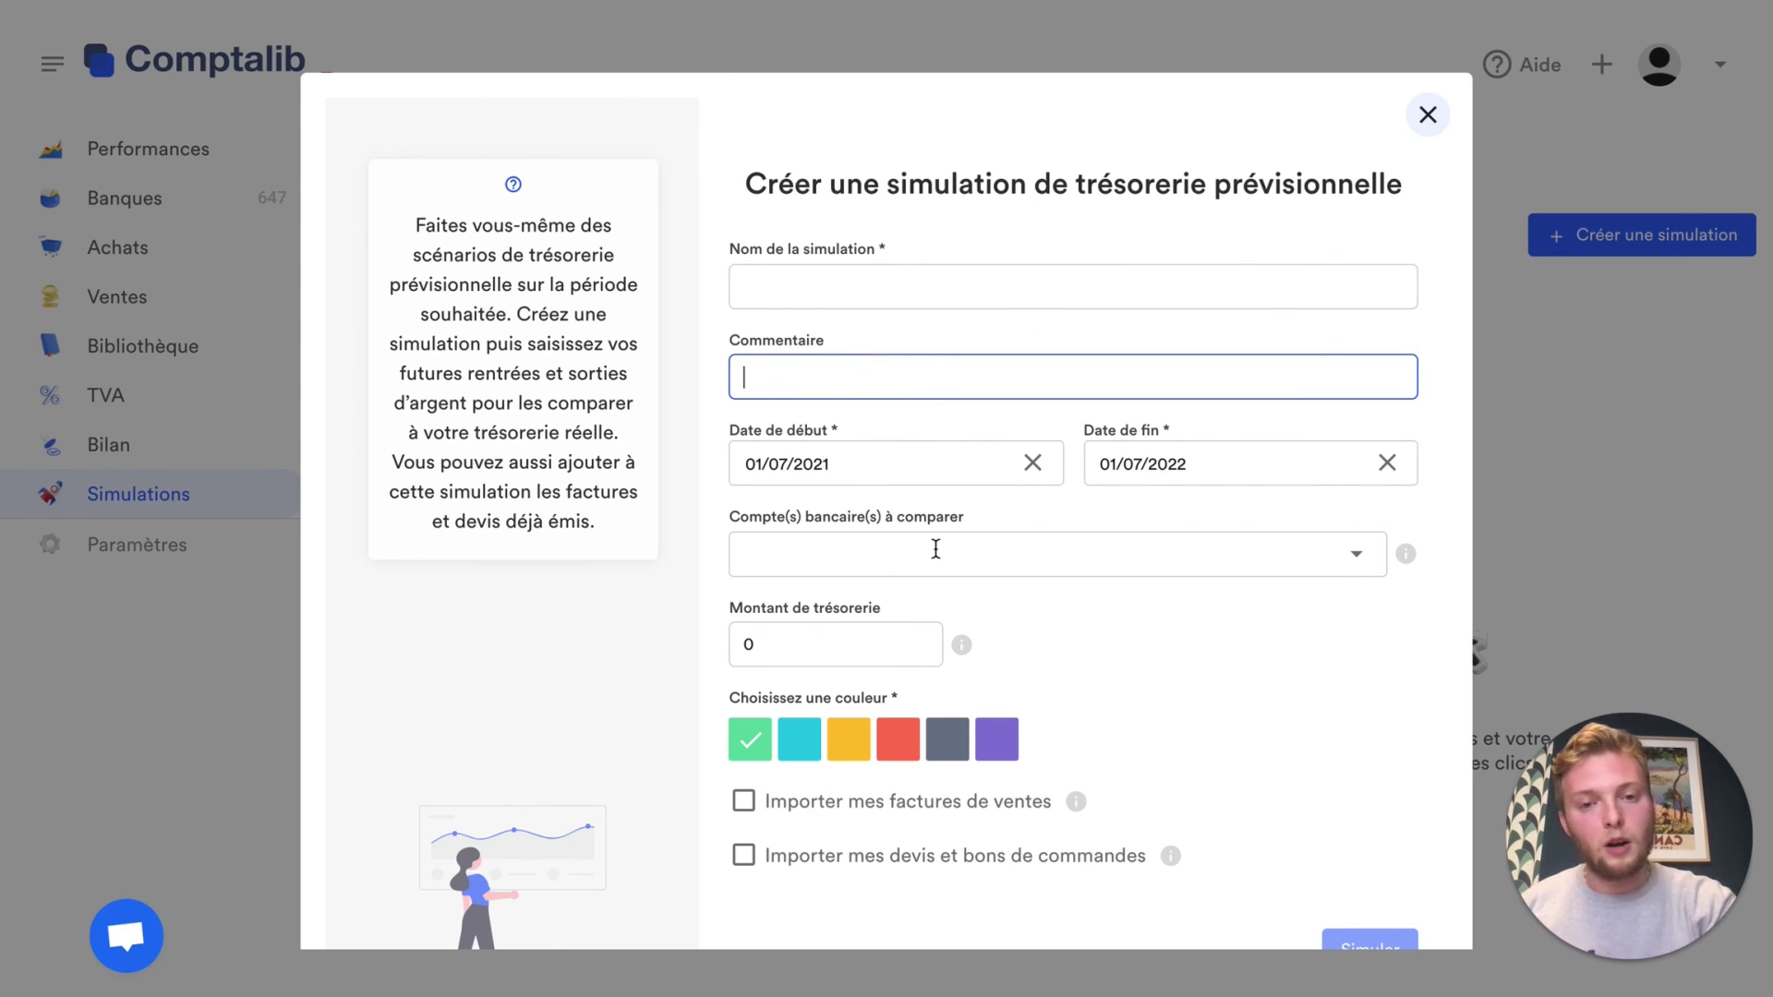
pyautogui.click(989, 566)
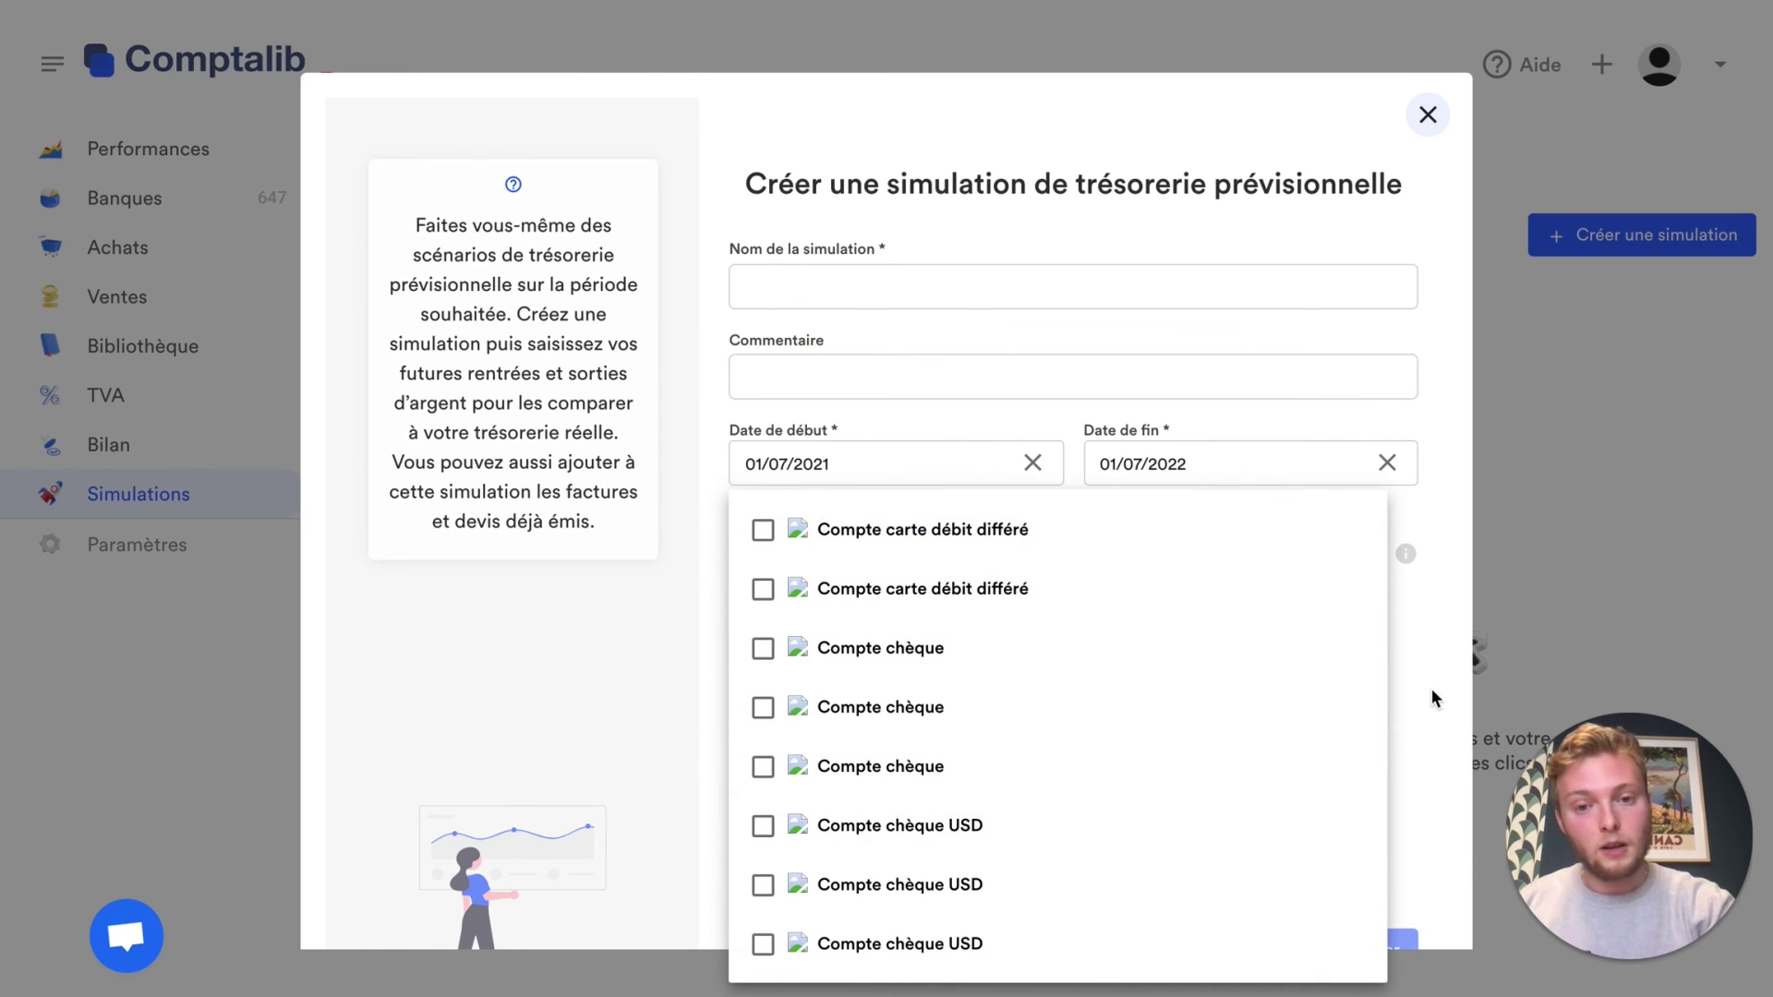
pyautogui.press('Escape')
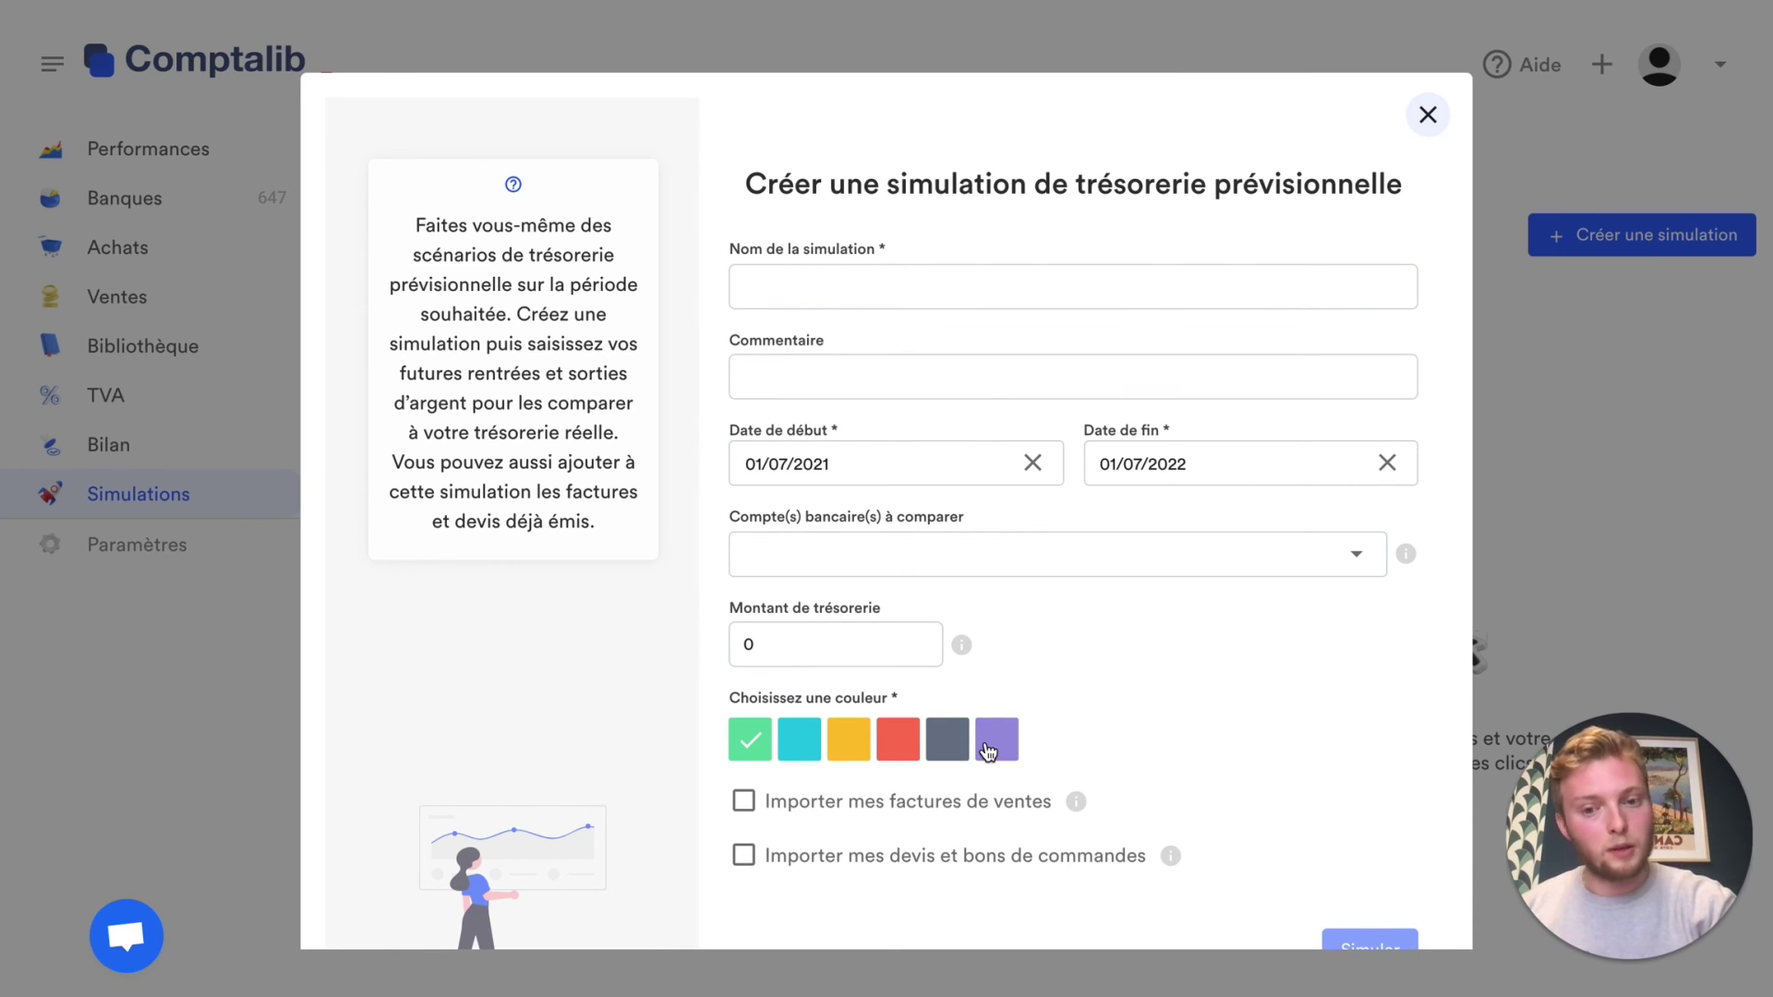
pyautogui.scroll(-1, 854, 816)
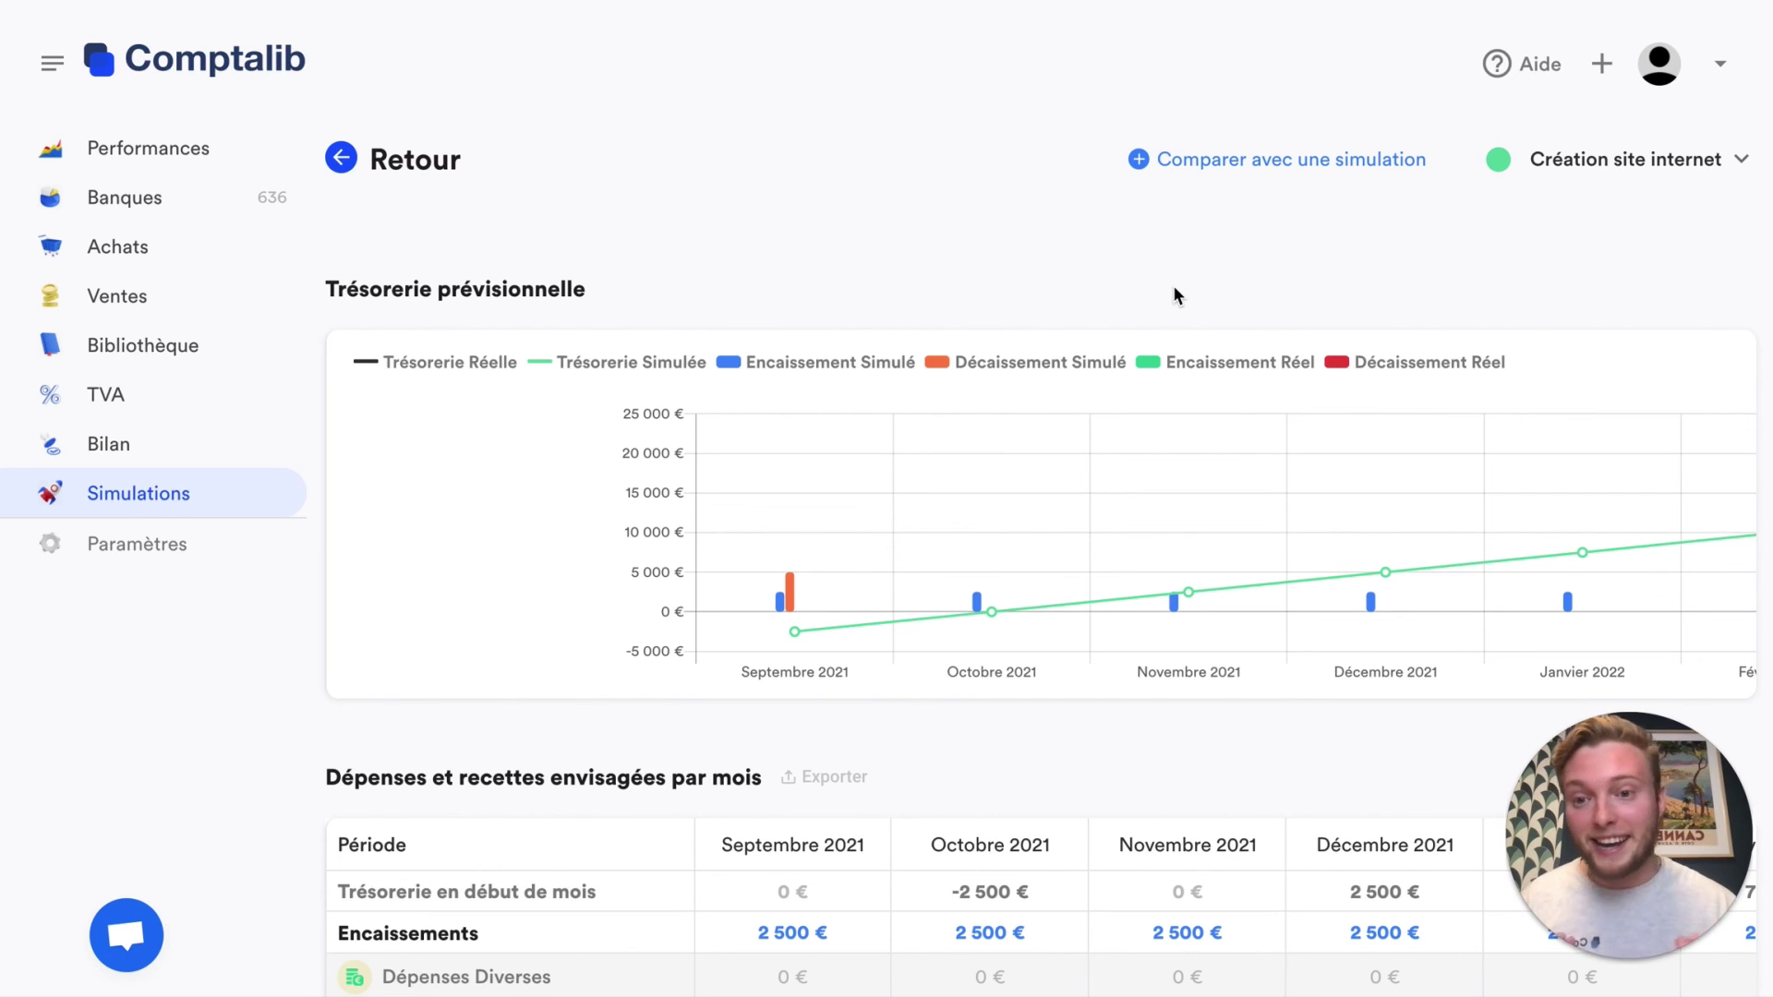
# Examine the Création site internet forecast and its September 2021 Recettes Production entries, and close them without adding data
pyautogui.moveTo(974, 557)
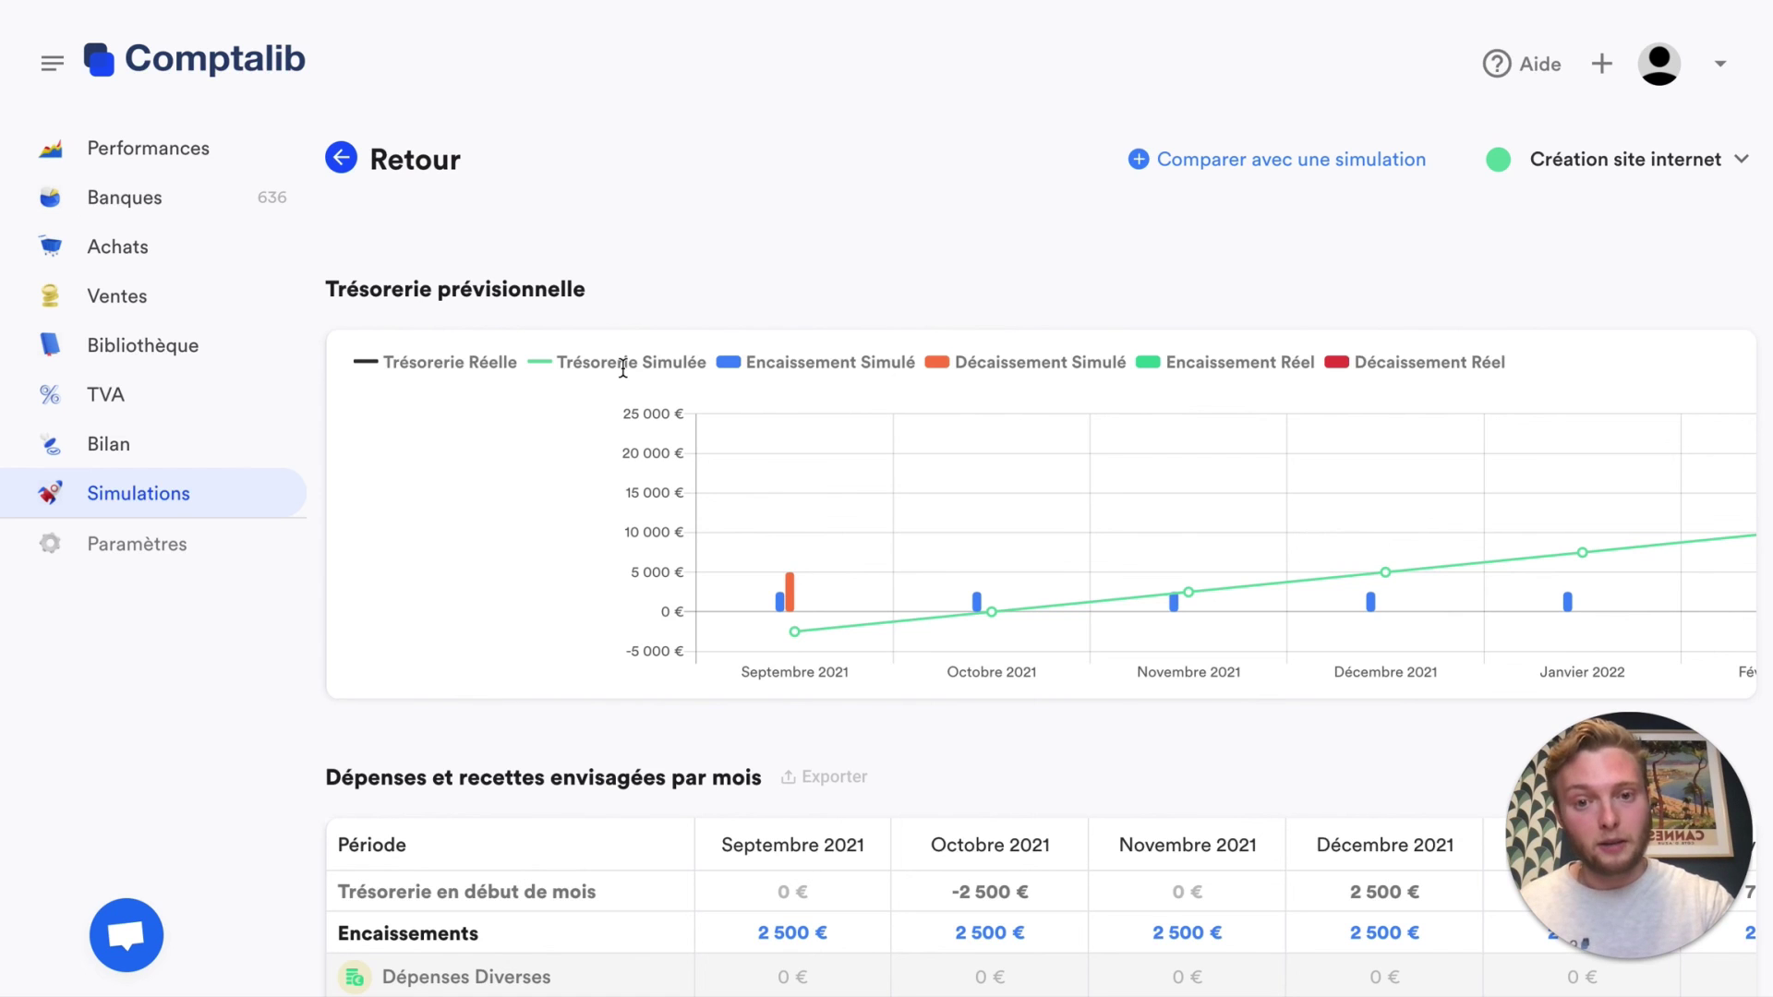
pyautogui.scroll(-3, 791, 607)
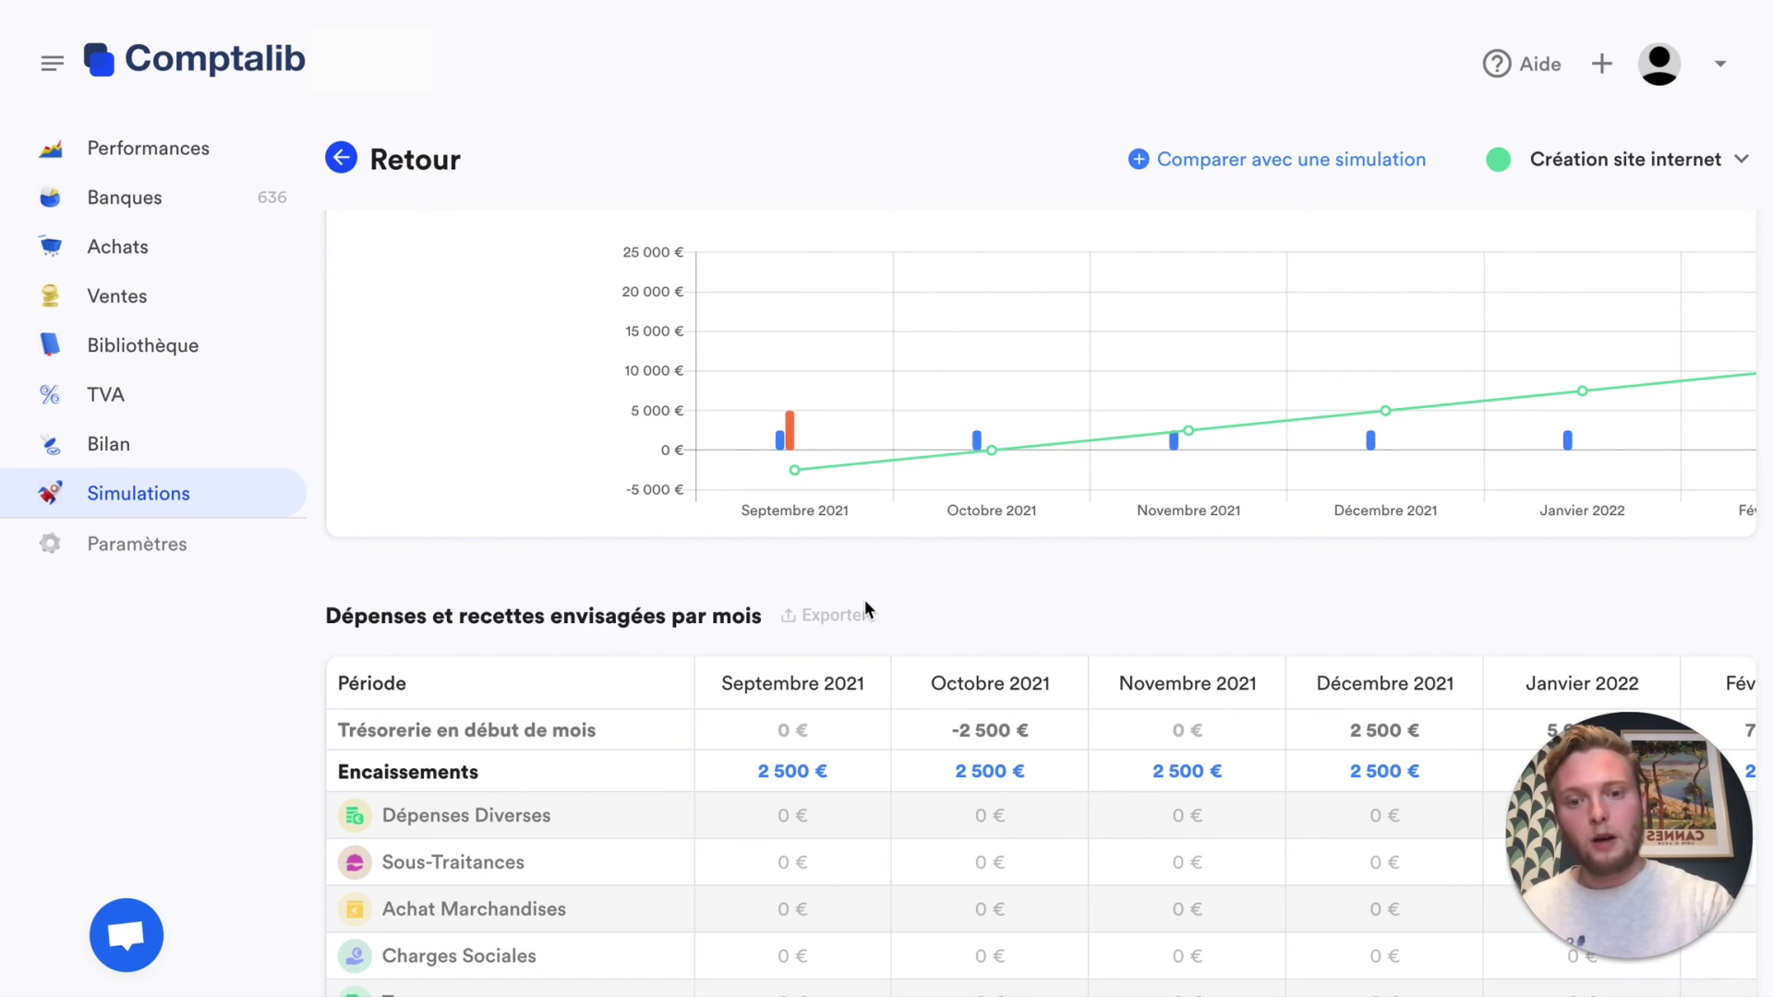
pyautogui.scroll(-4, 898, 765)
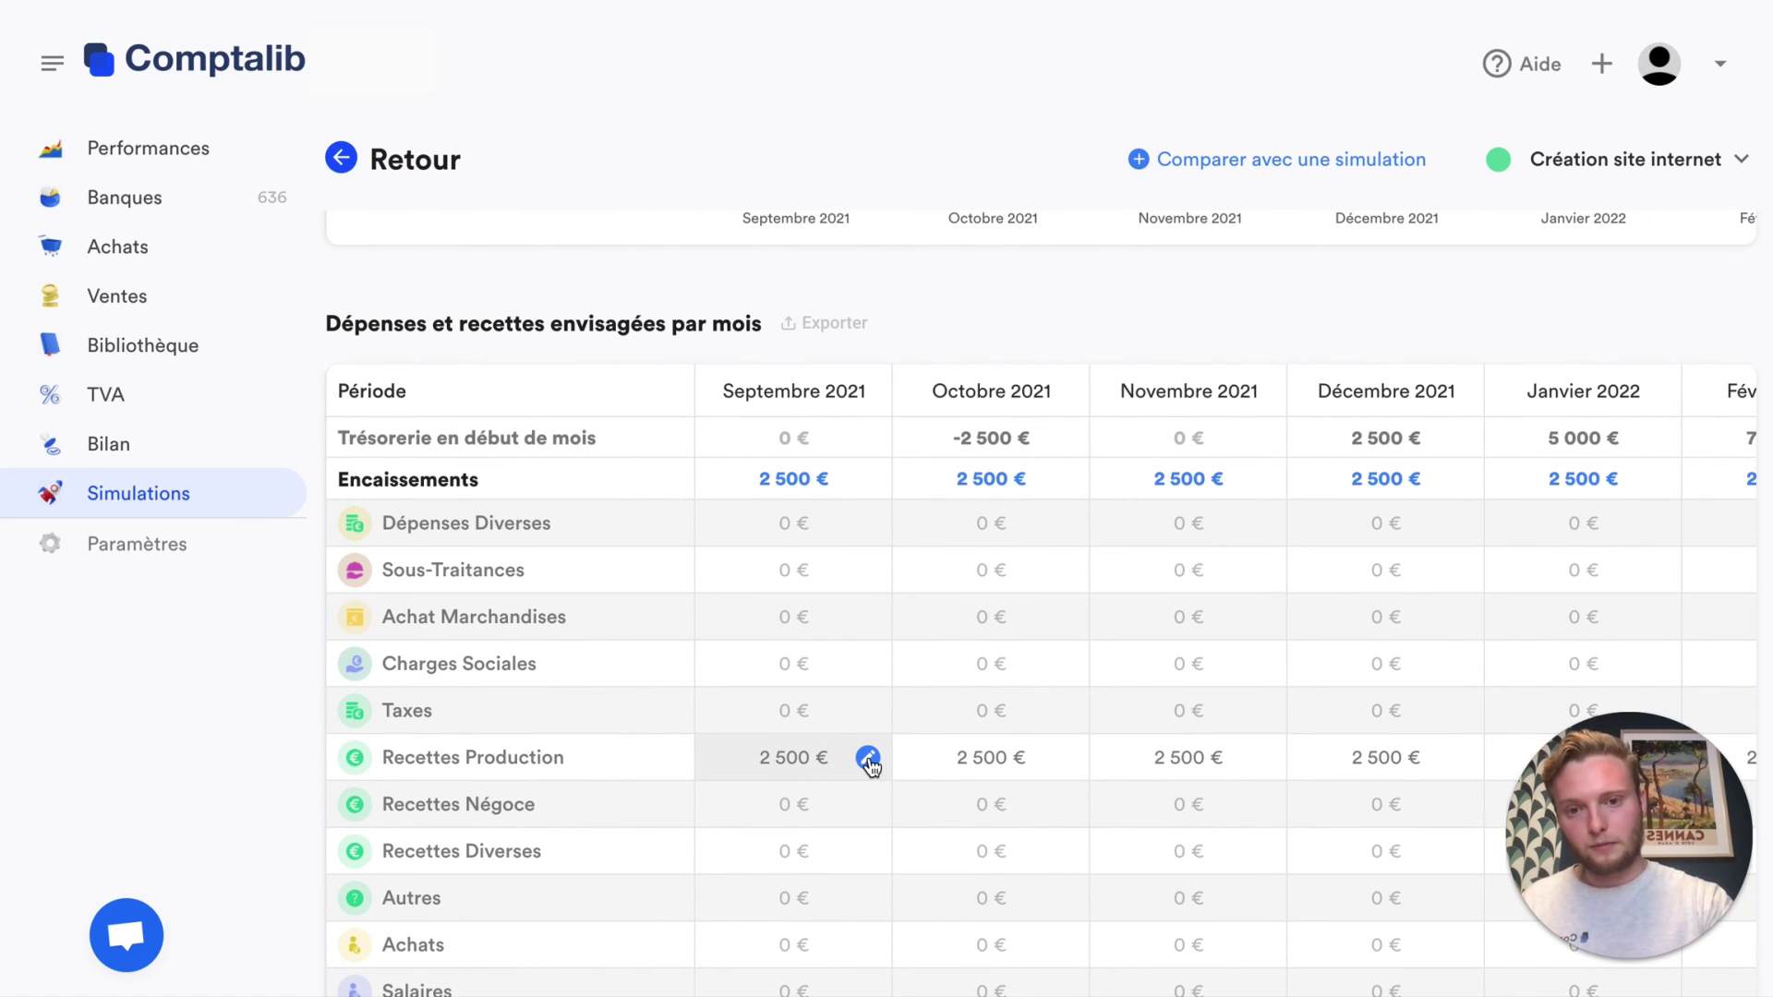
pyautogui.click(868, 759)
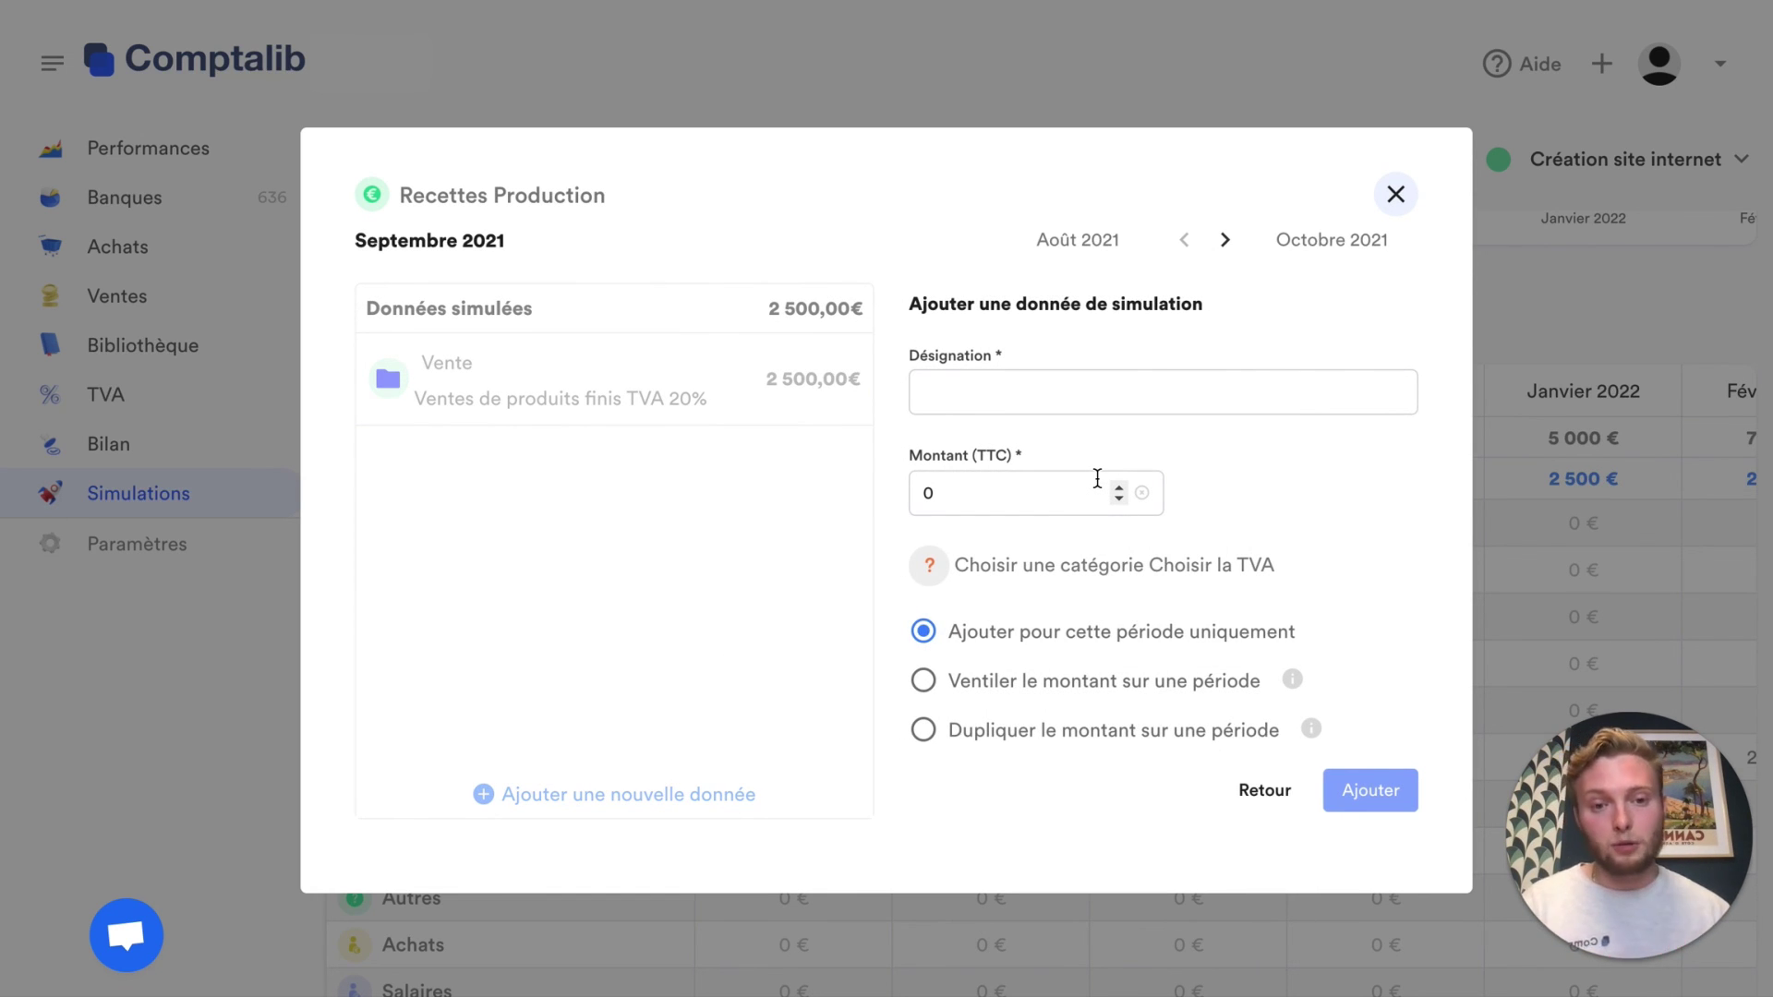
pyautogui.click(1025, 394)
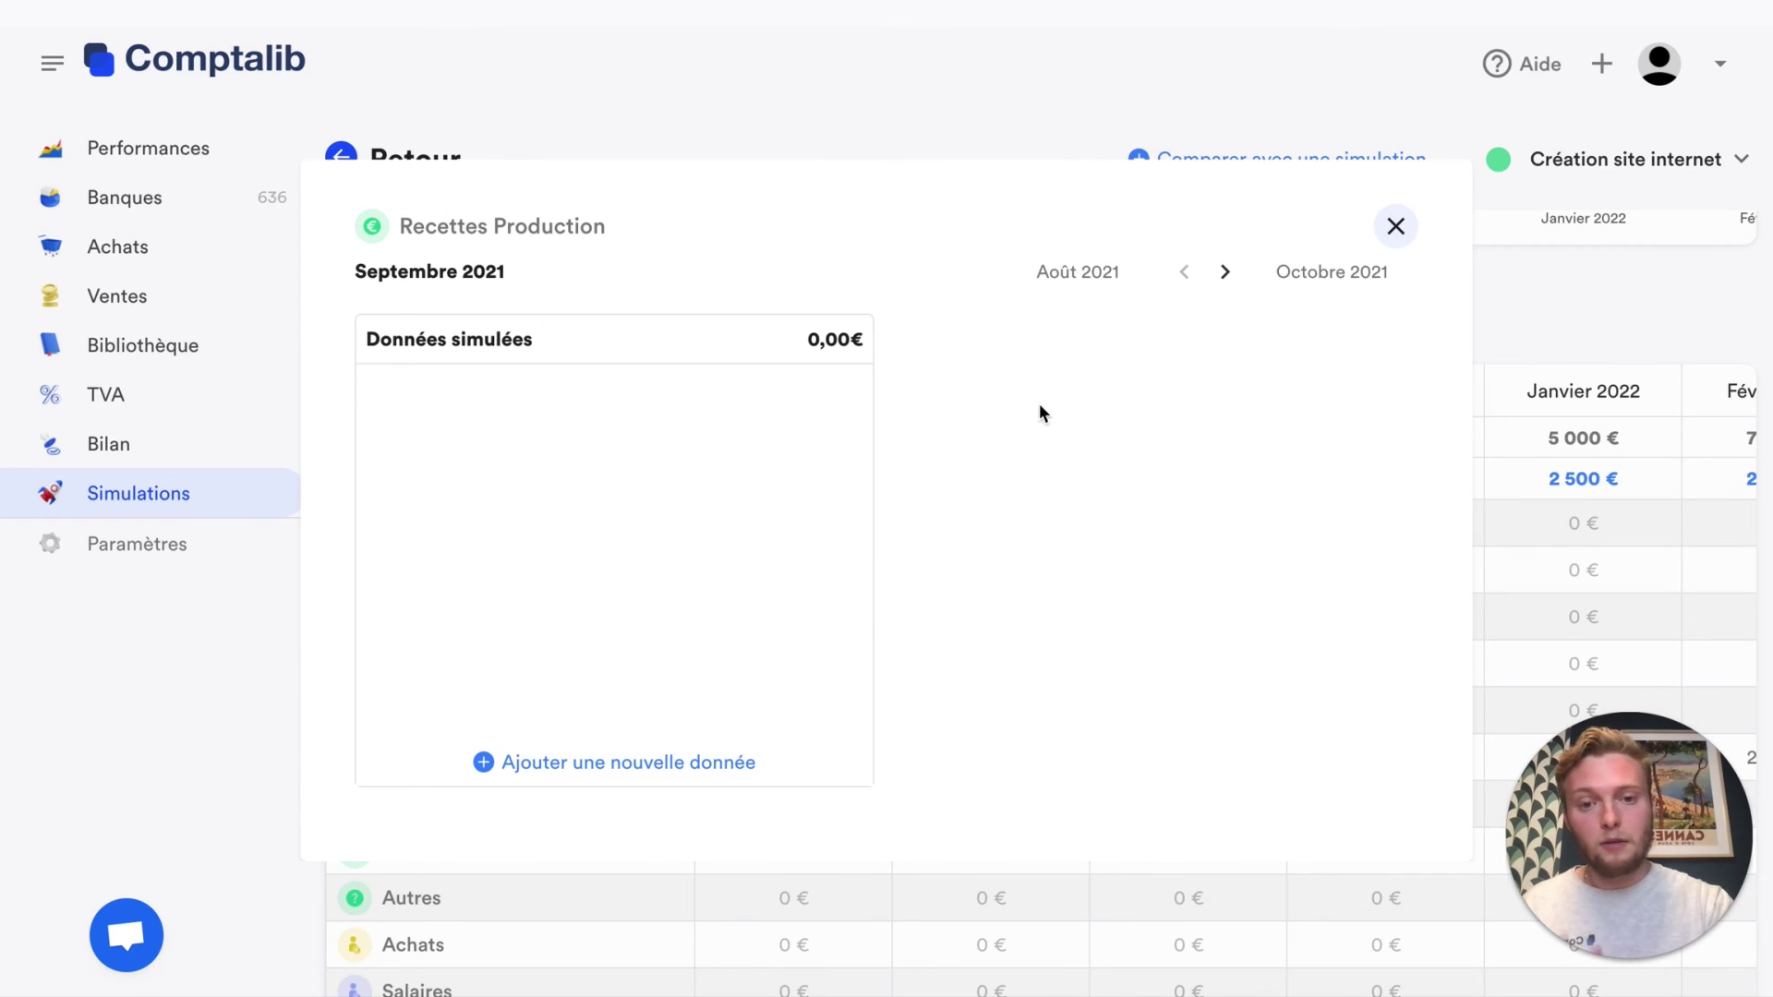
pyautogui.press('Escape')
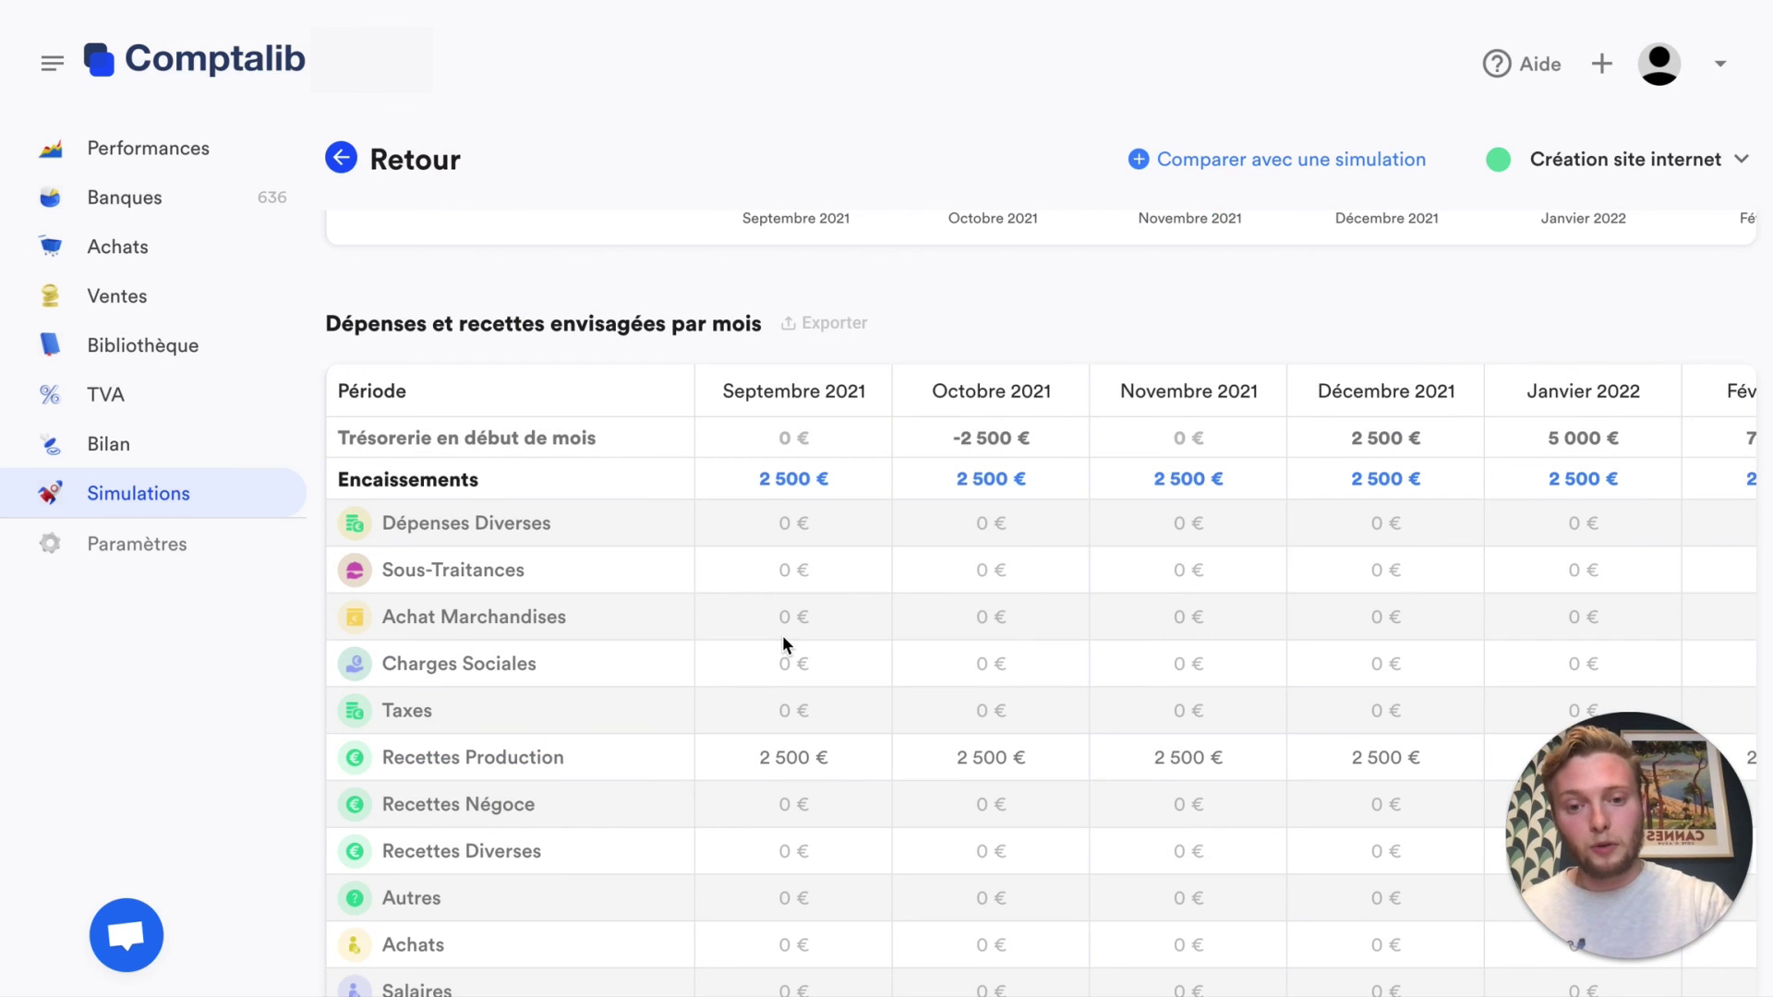
# Look through the monthly Encaissements and Décaissements categories in the simulation's table of planned expenses and income
pyautogui.scroll(-1, 783, 644)
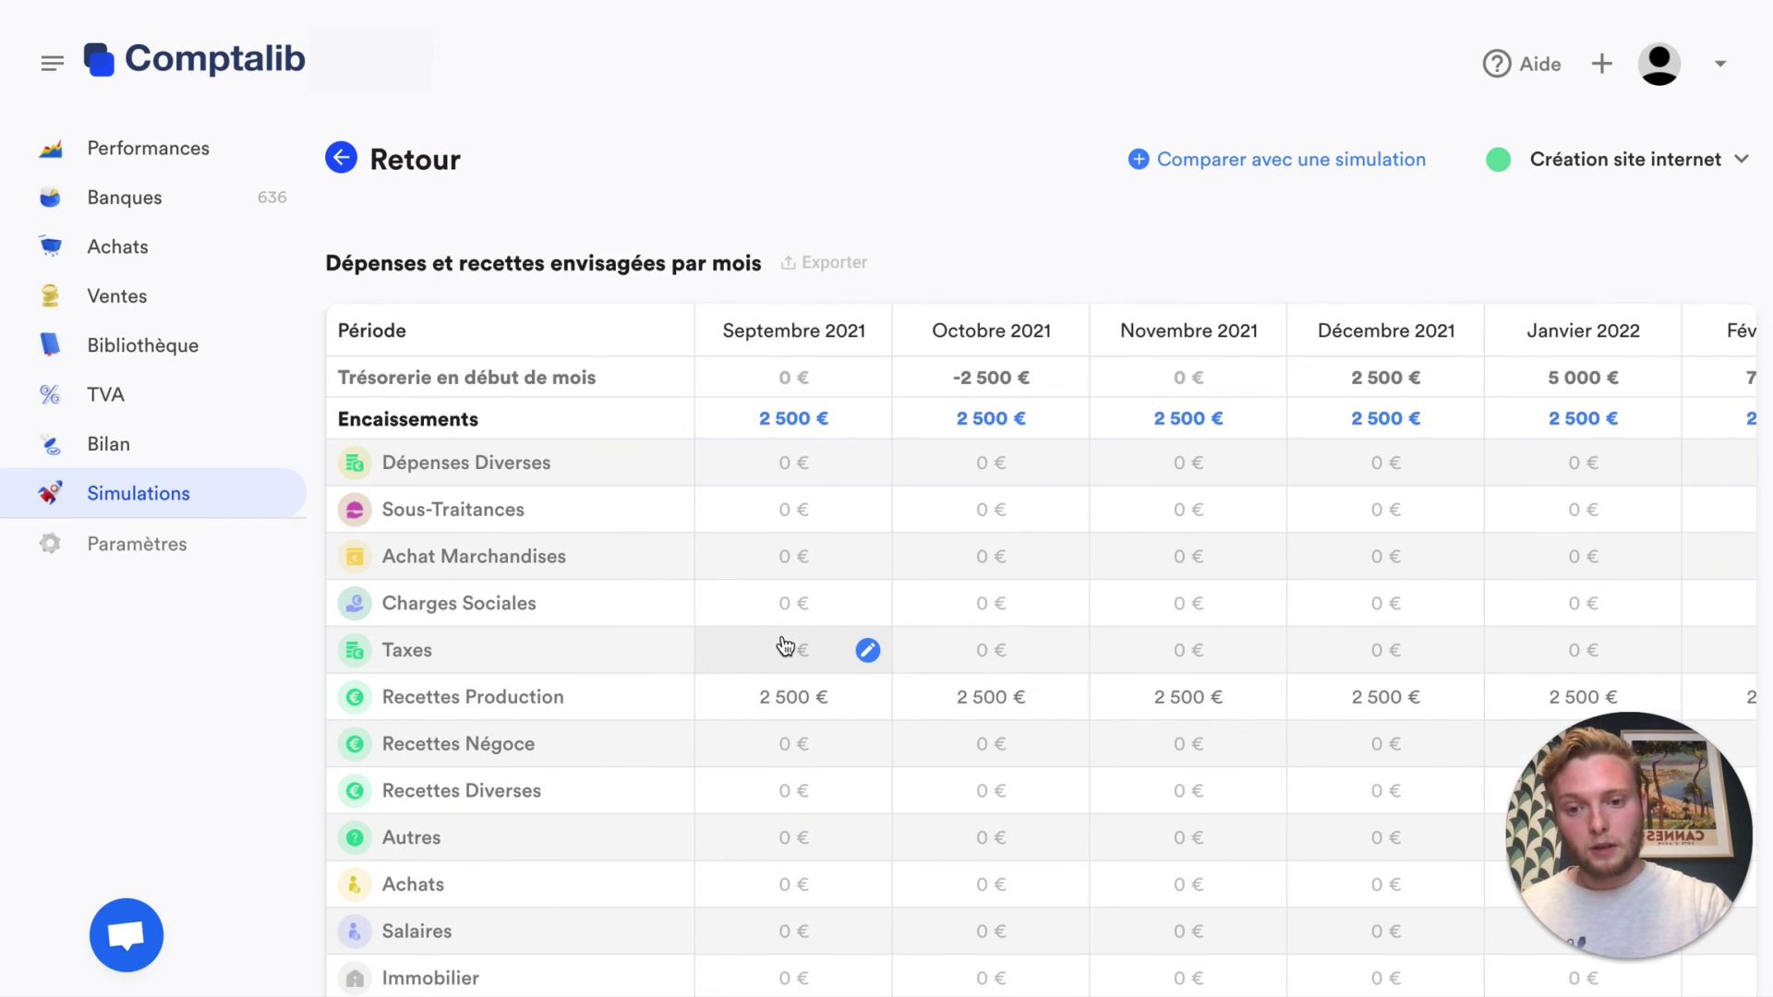
pyautogui.scroll(-3, 785, 645)
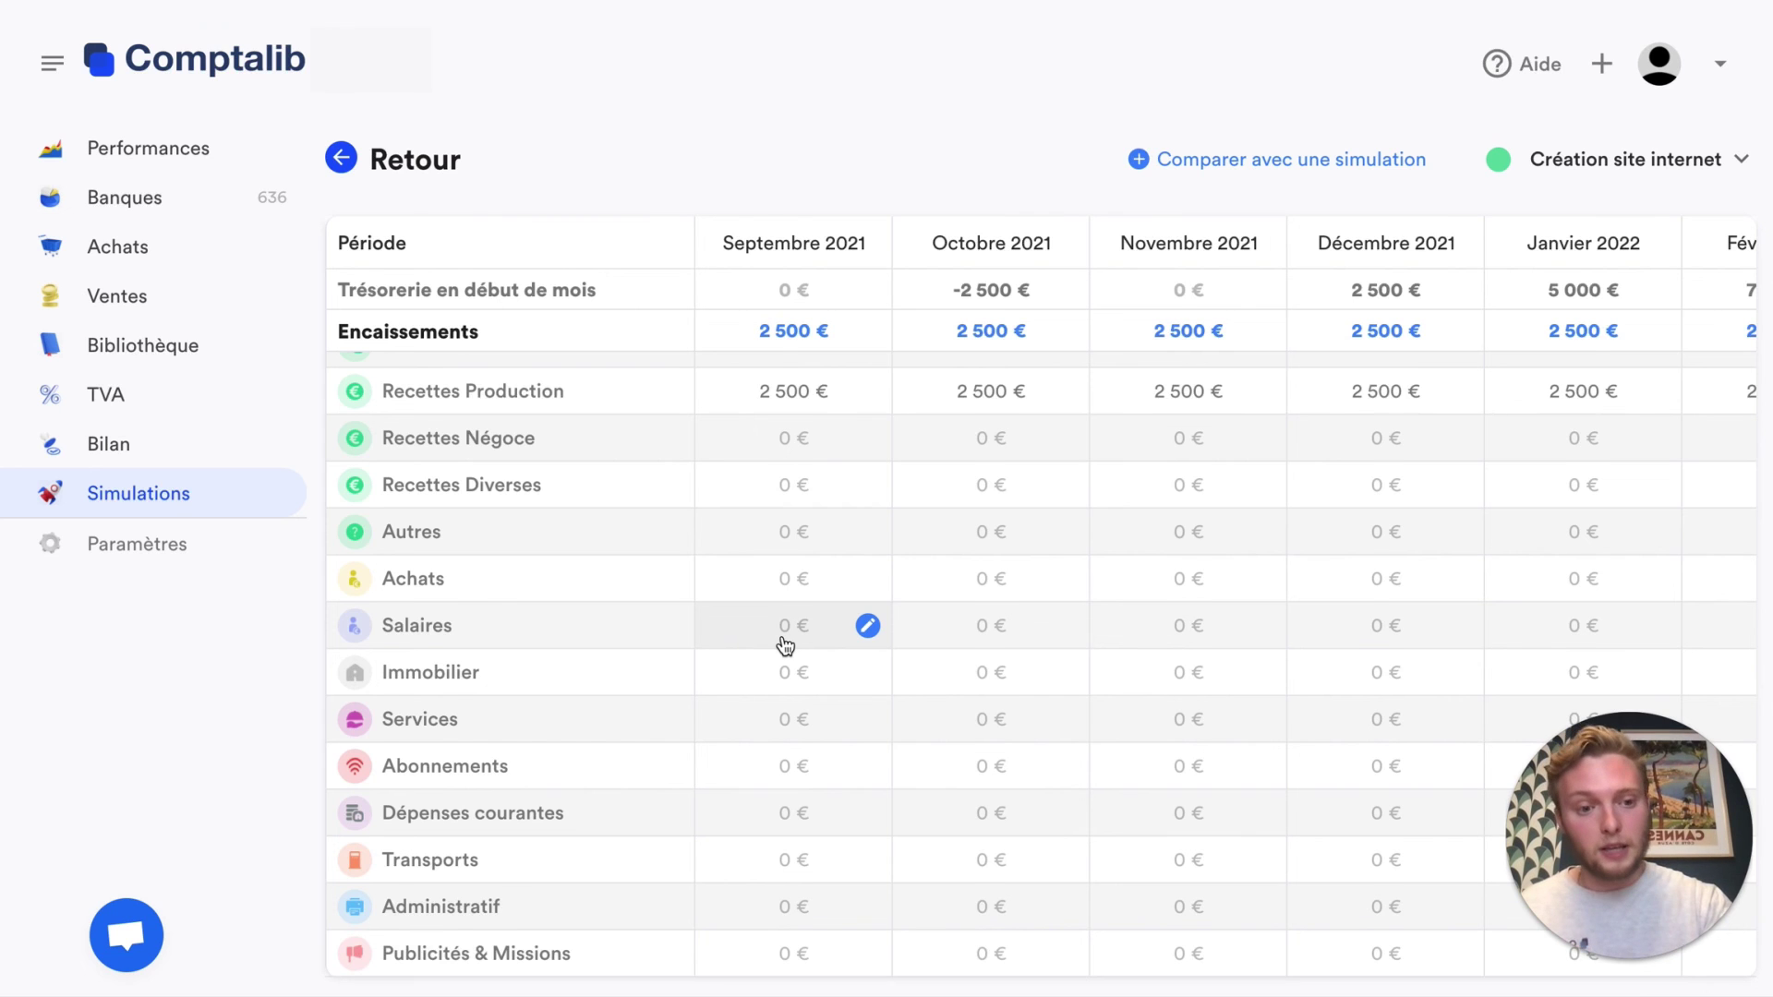
pyautogui.scroll(-2, 785, 644)
pyautogui.scroll(3, 824, 779)
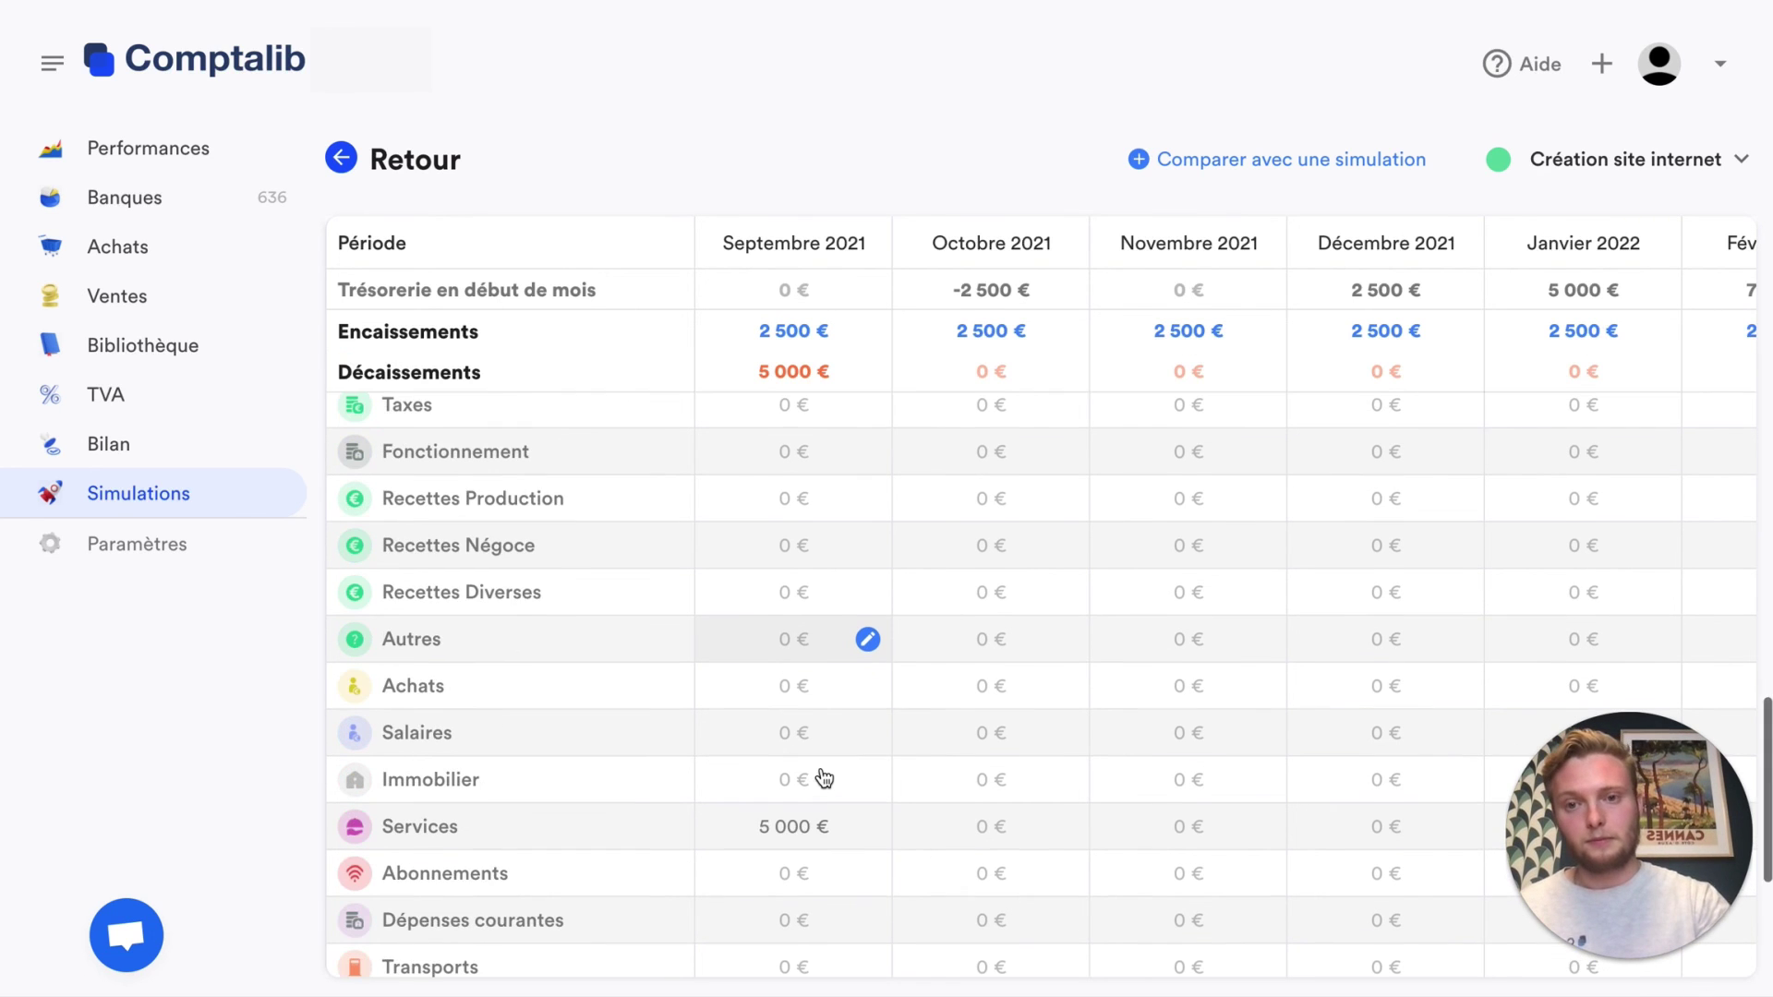
pyautogui.scroll(-4, 824, 778)
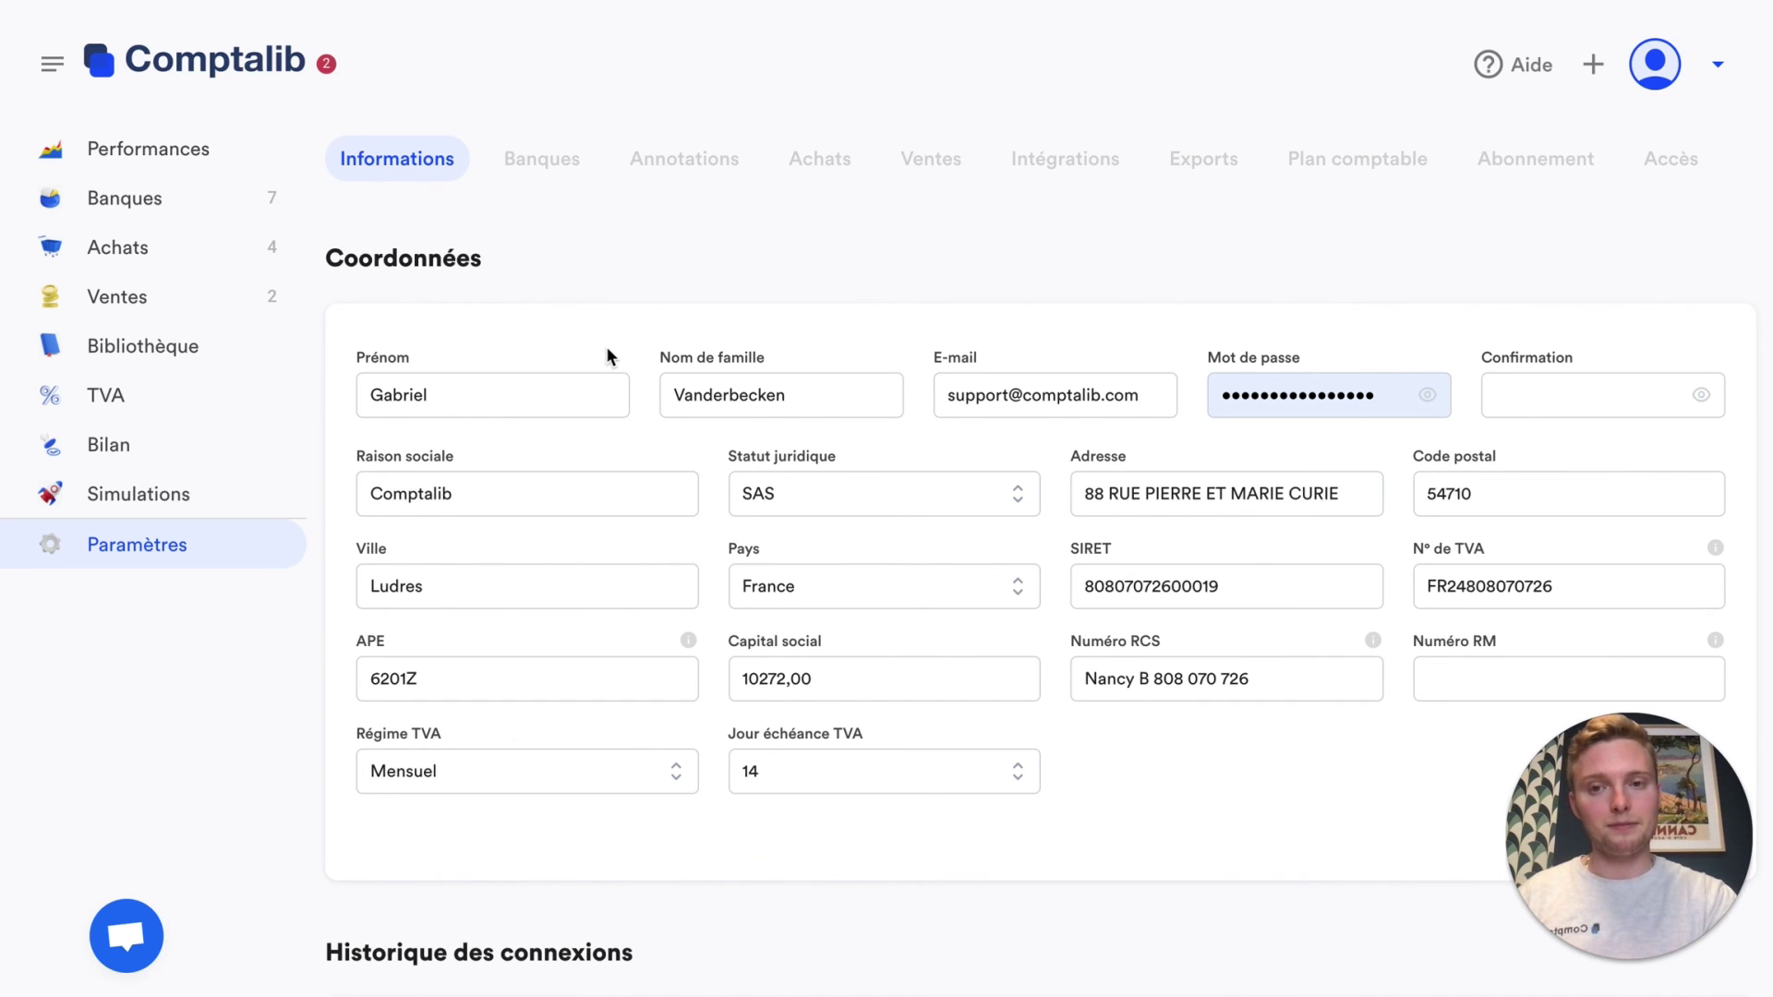
# Review the bank account settings and examine the automatic annotation form for TABAC DE LA REY PARIS without saving
pyautogui.click(543, 169)
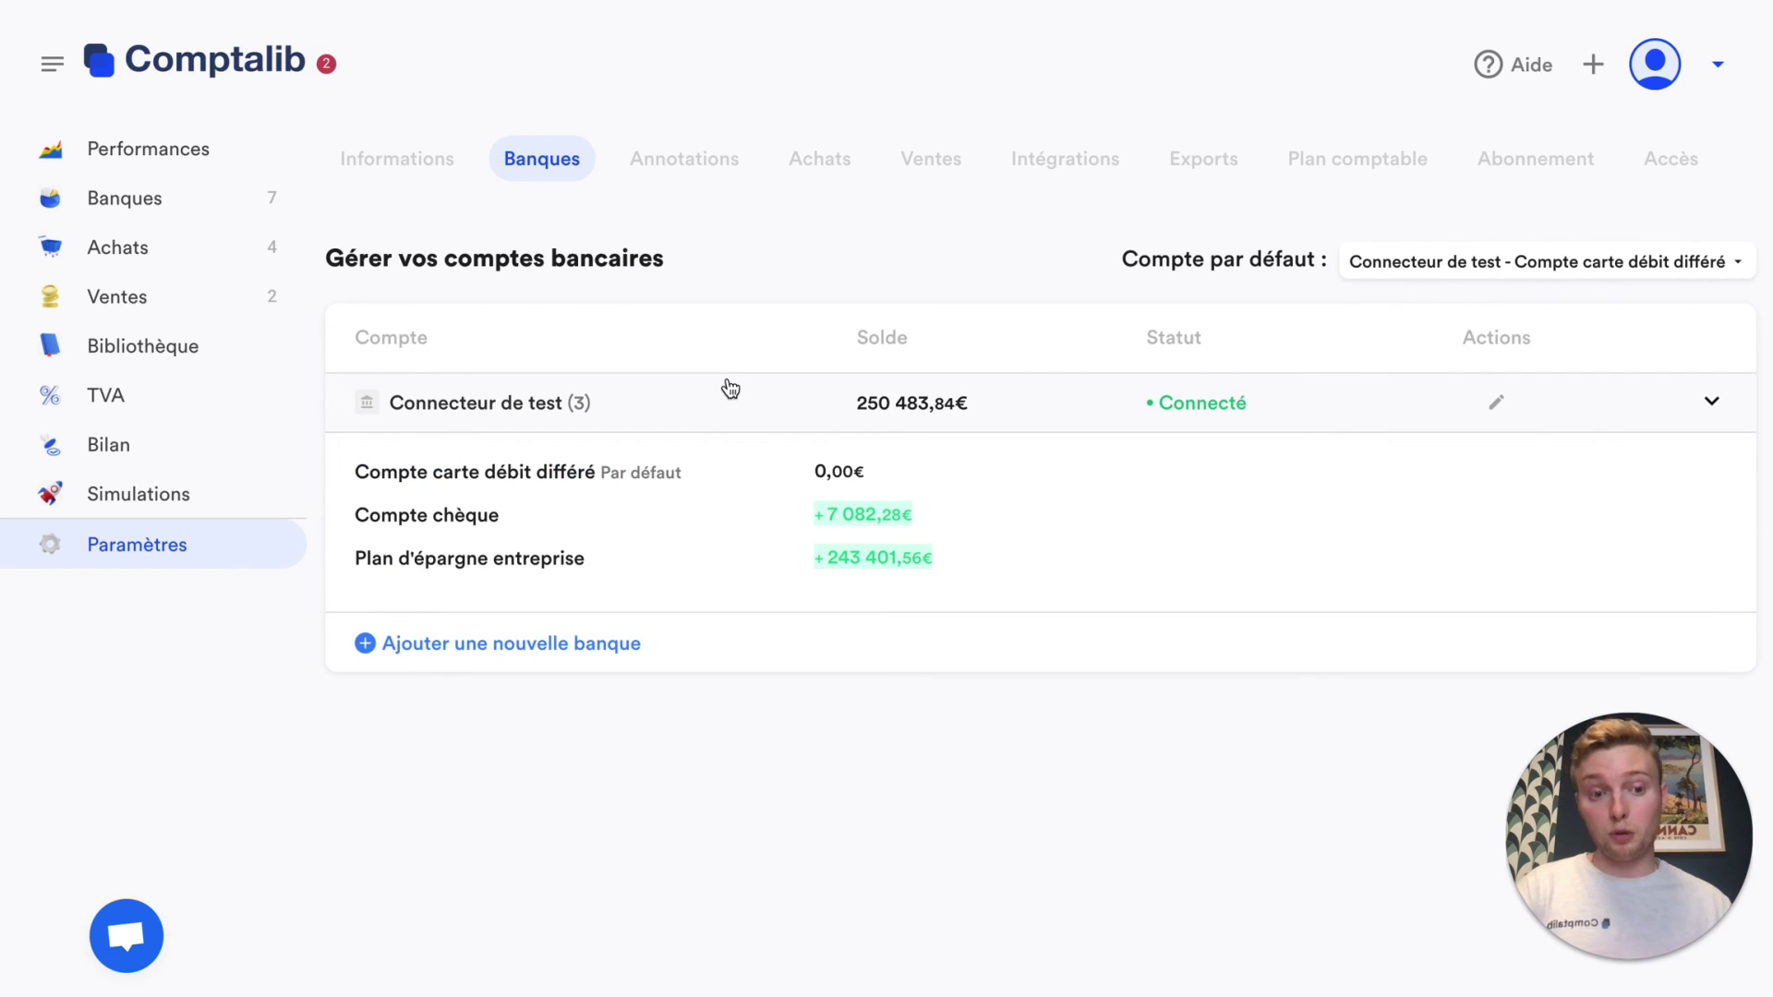
pyautogui.click(675, 154)
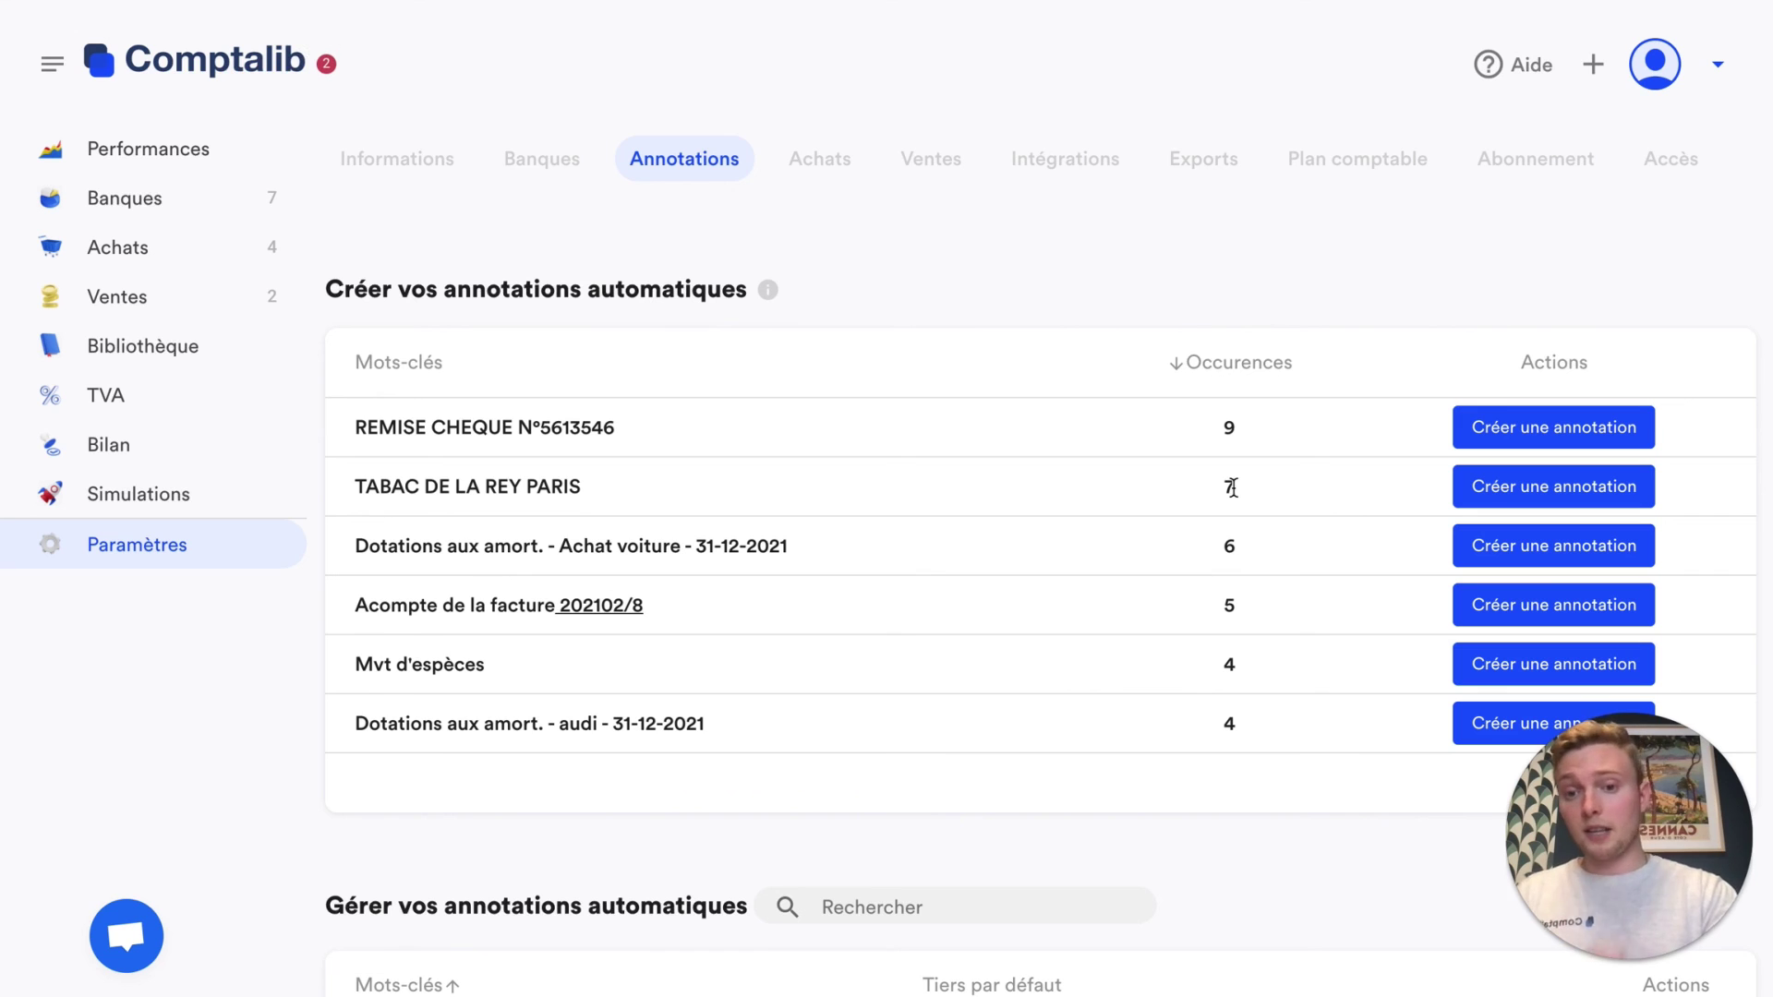
pyautogui.click(1527, 495)
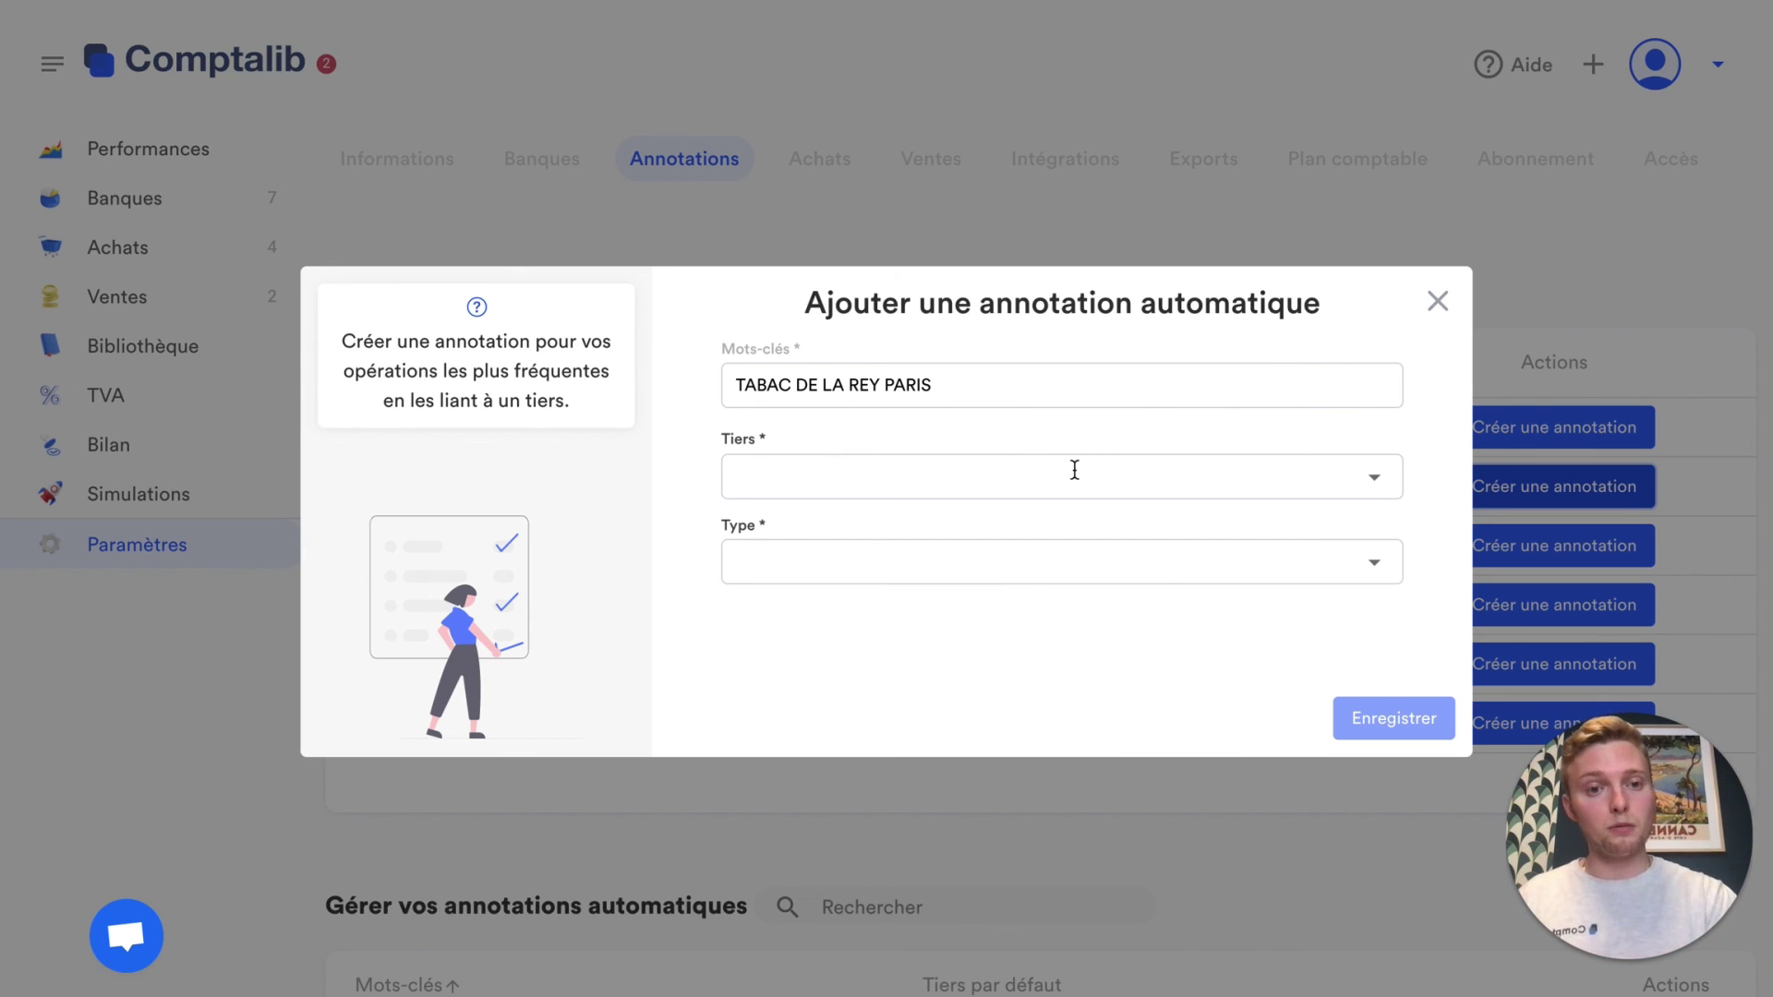
pyautogui.click(1438, 302)
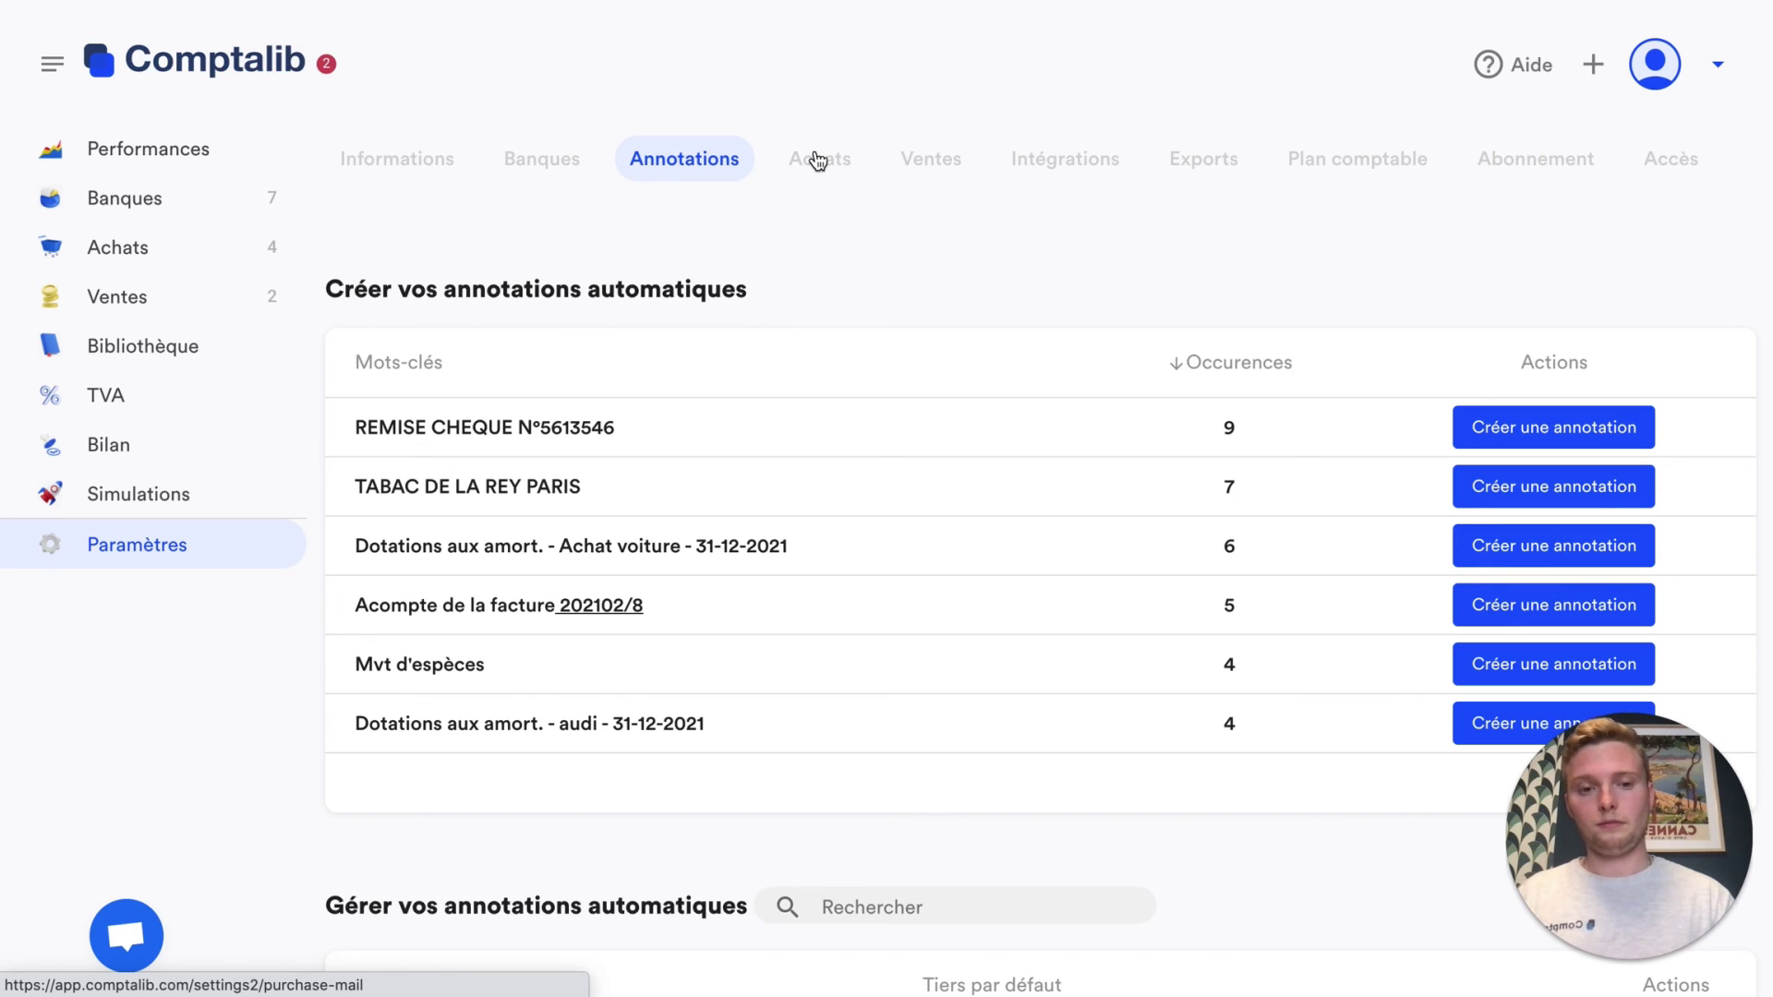
# Look through the Achats settings, covering the purchase invoice e-mail, collaborators and vehicles
pyautogui.click(817, 161)
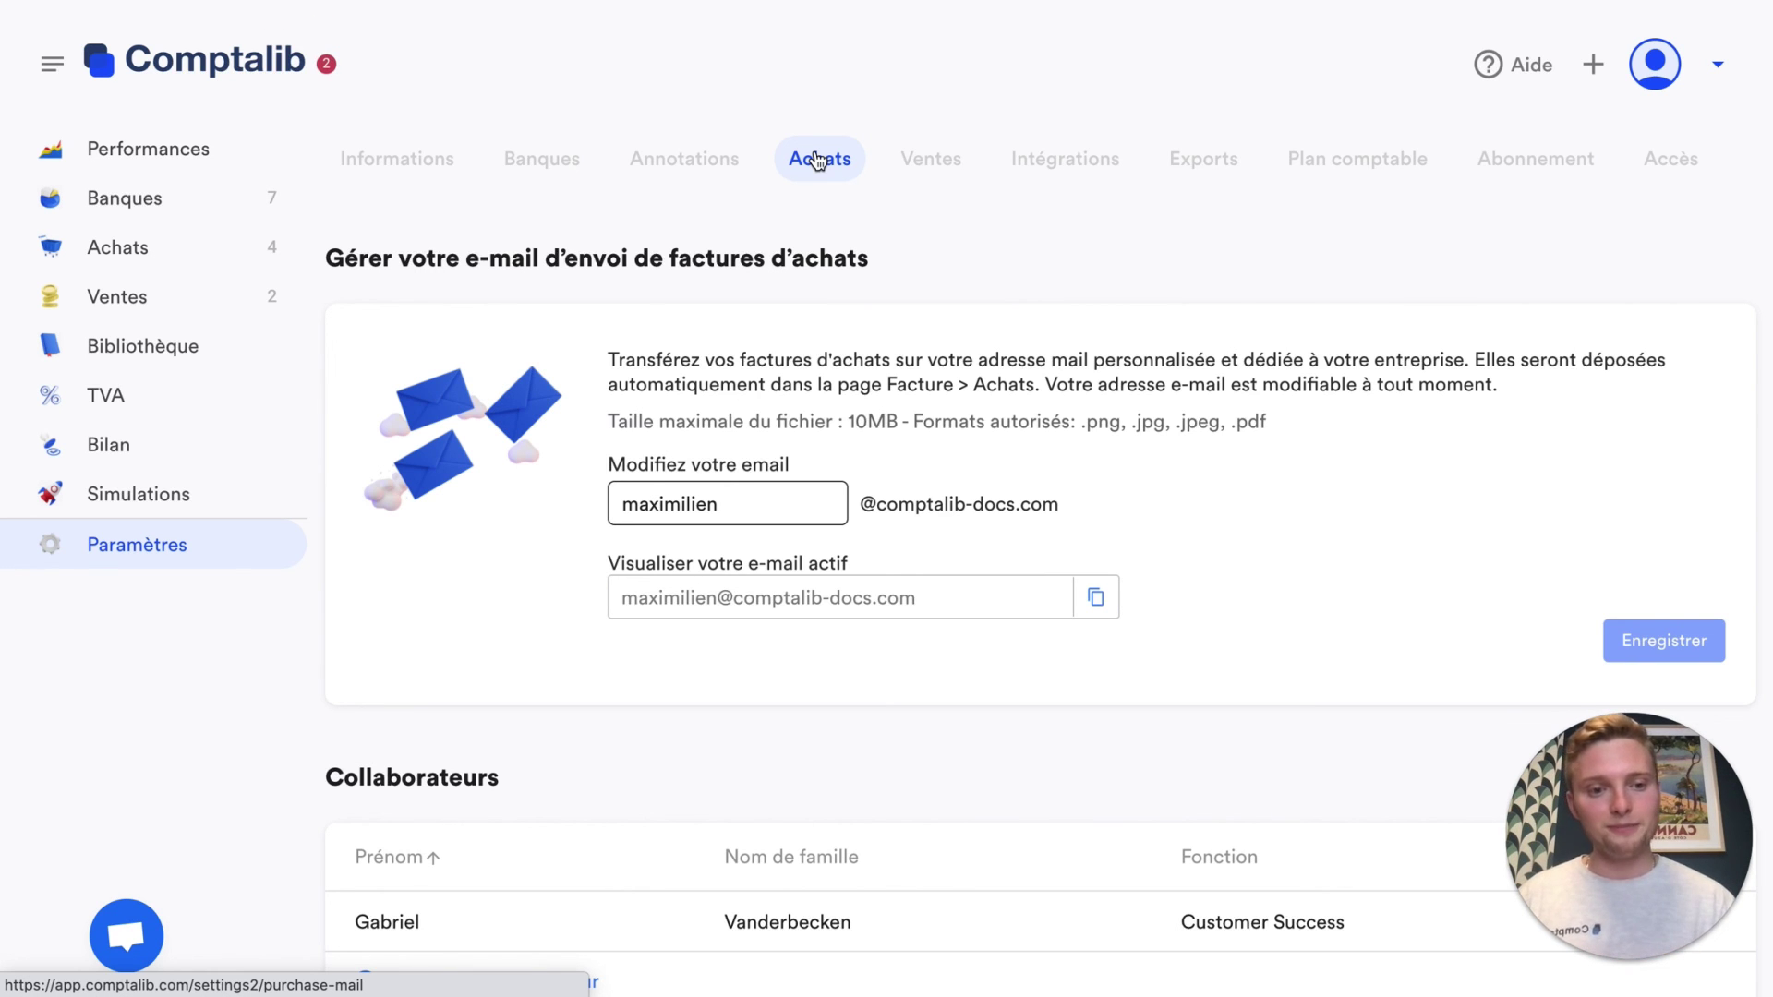
pyautogui.scroll(-3, 818, 161)
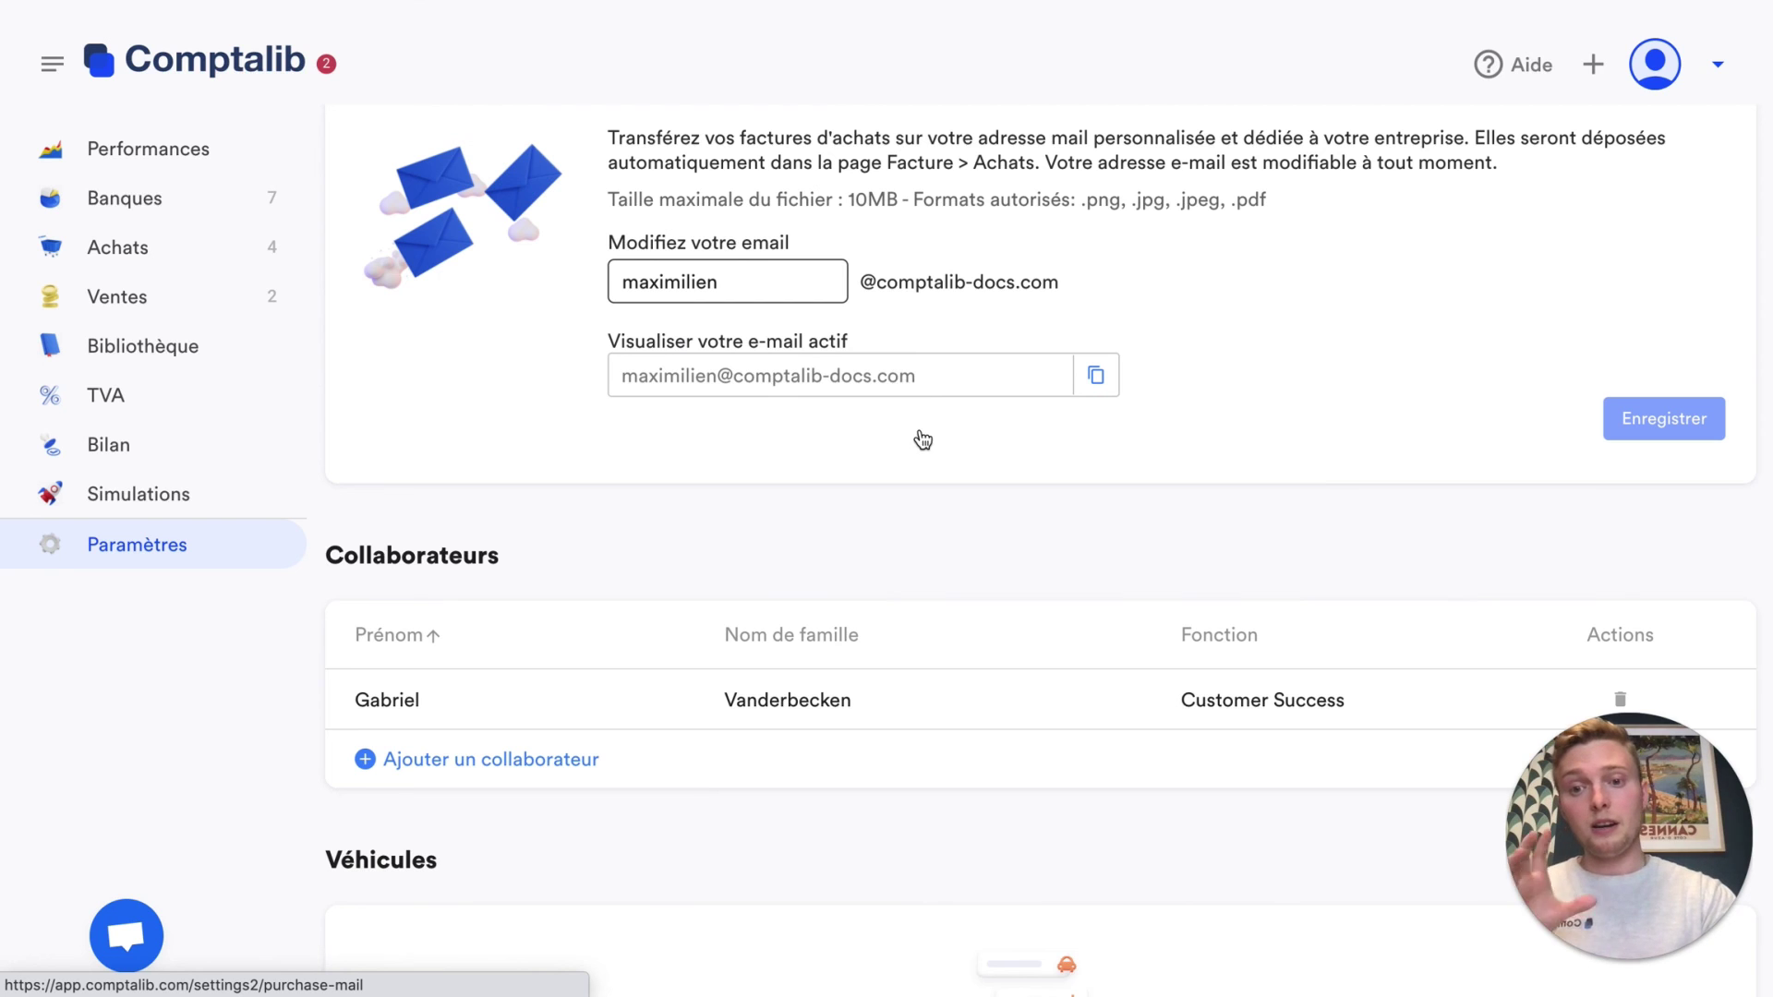
pyautogui.scroll(-1, 923, 453)
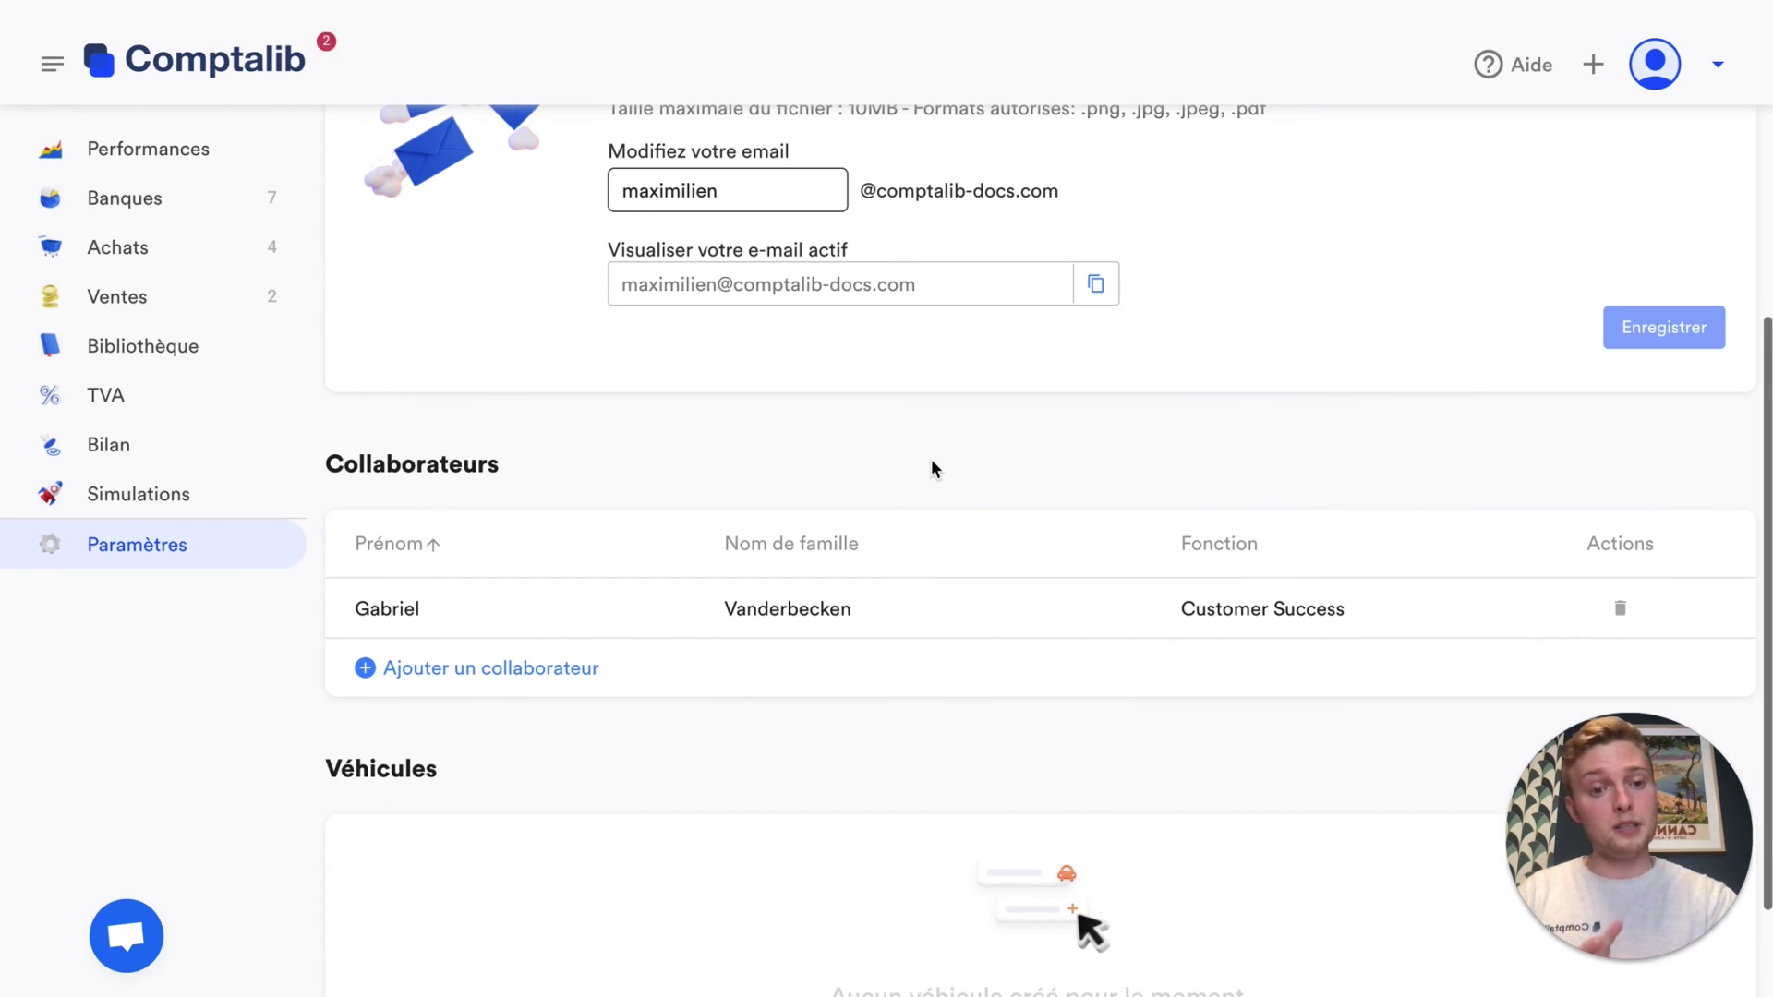
pyautogui.scroll(-2, 931, 466)
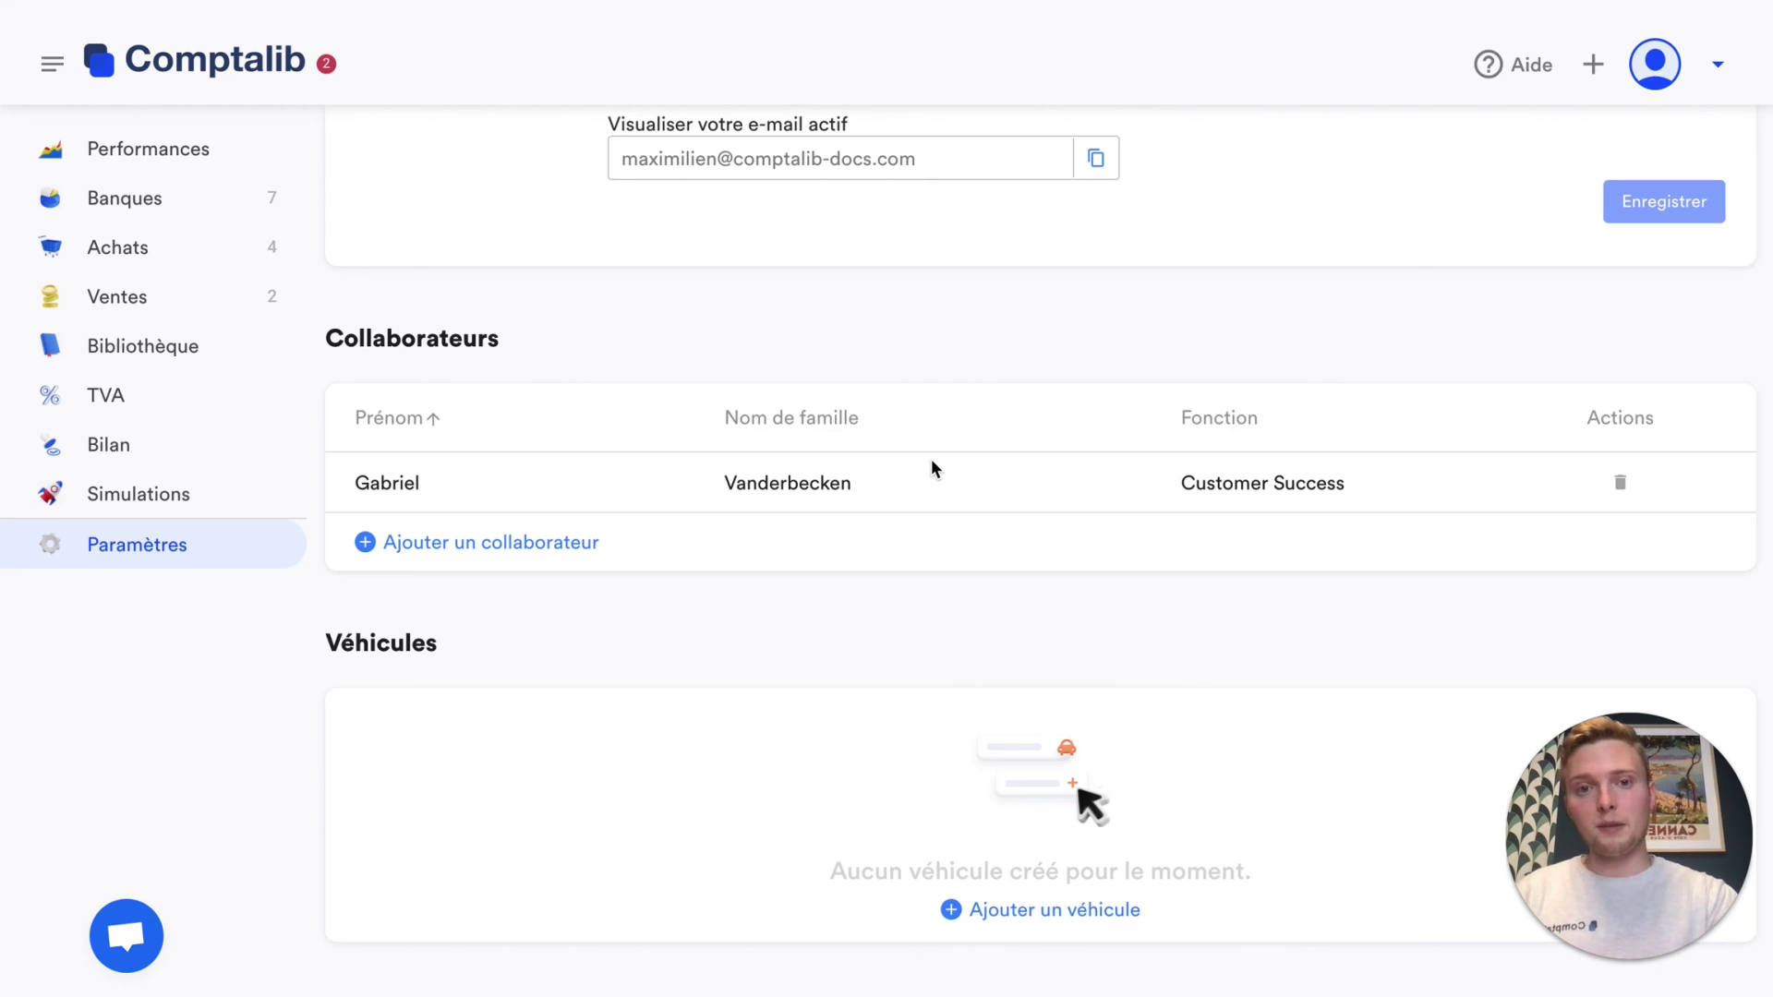
pyautogui.scroll(5, 931, 458)
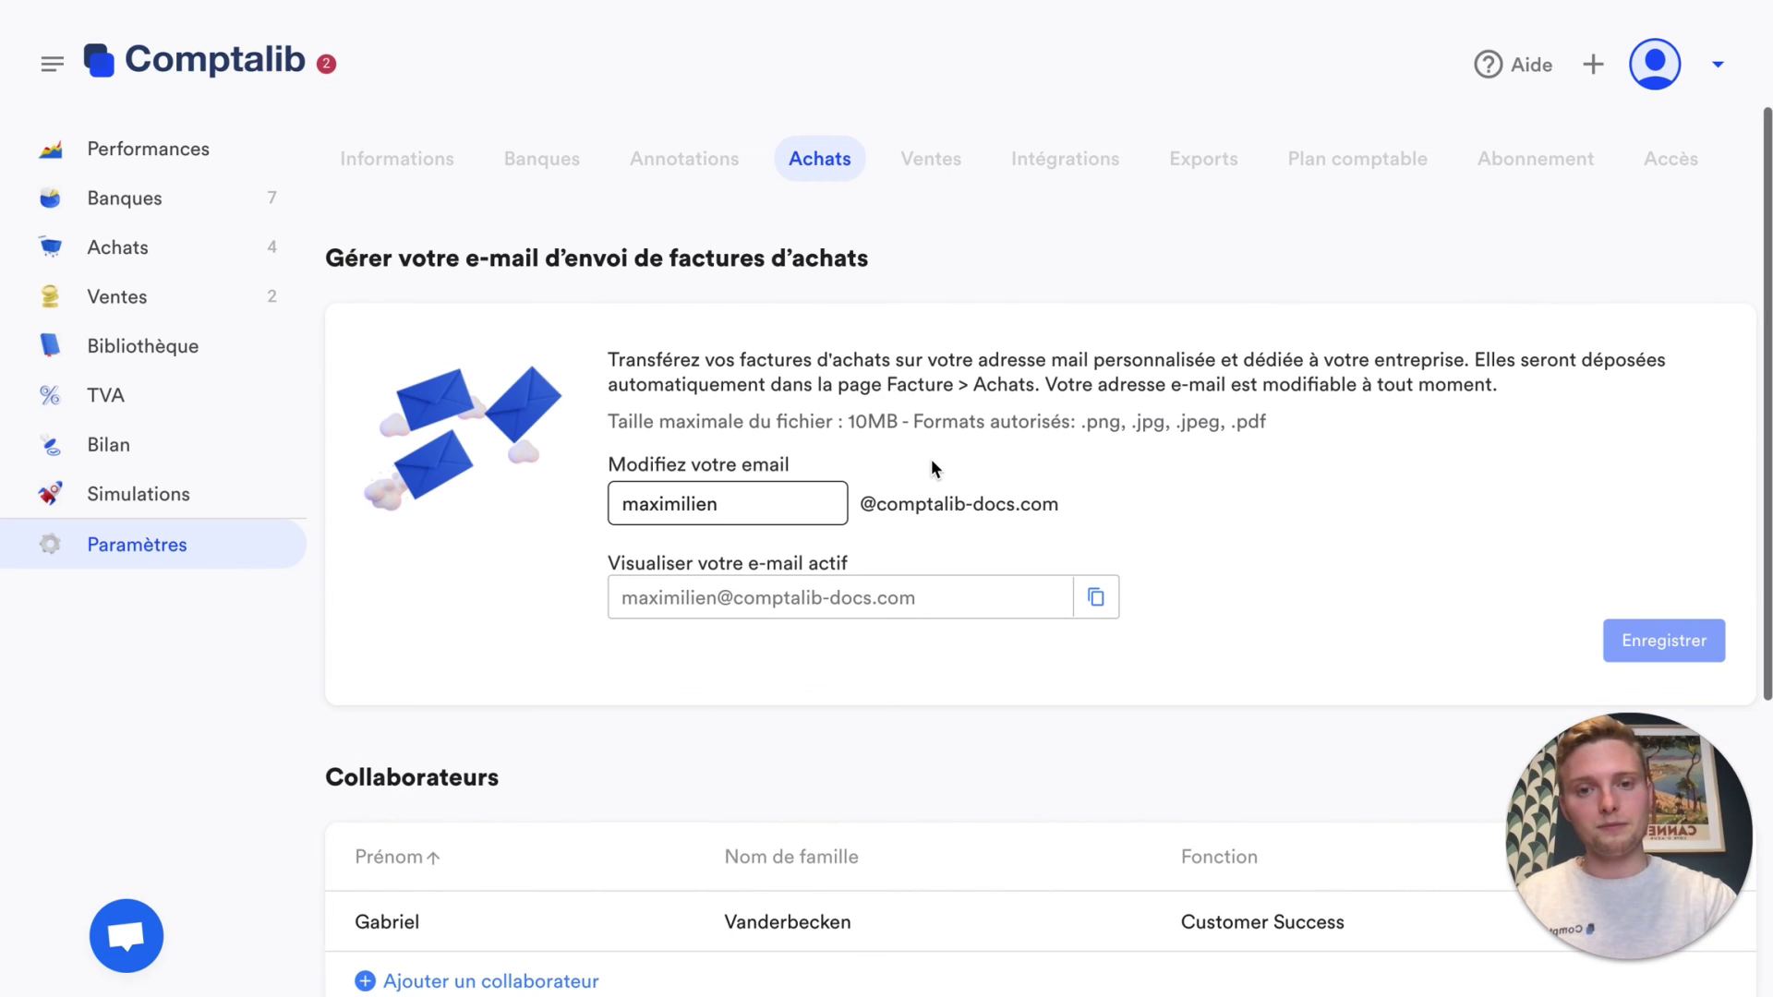
# Look through the Ventes payment link settings, the Intégrations settings and the Plan comptable settings
pyautogui.click(930, 169)
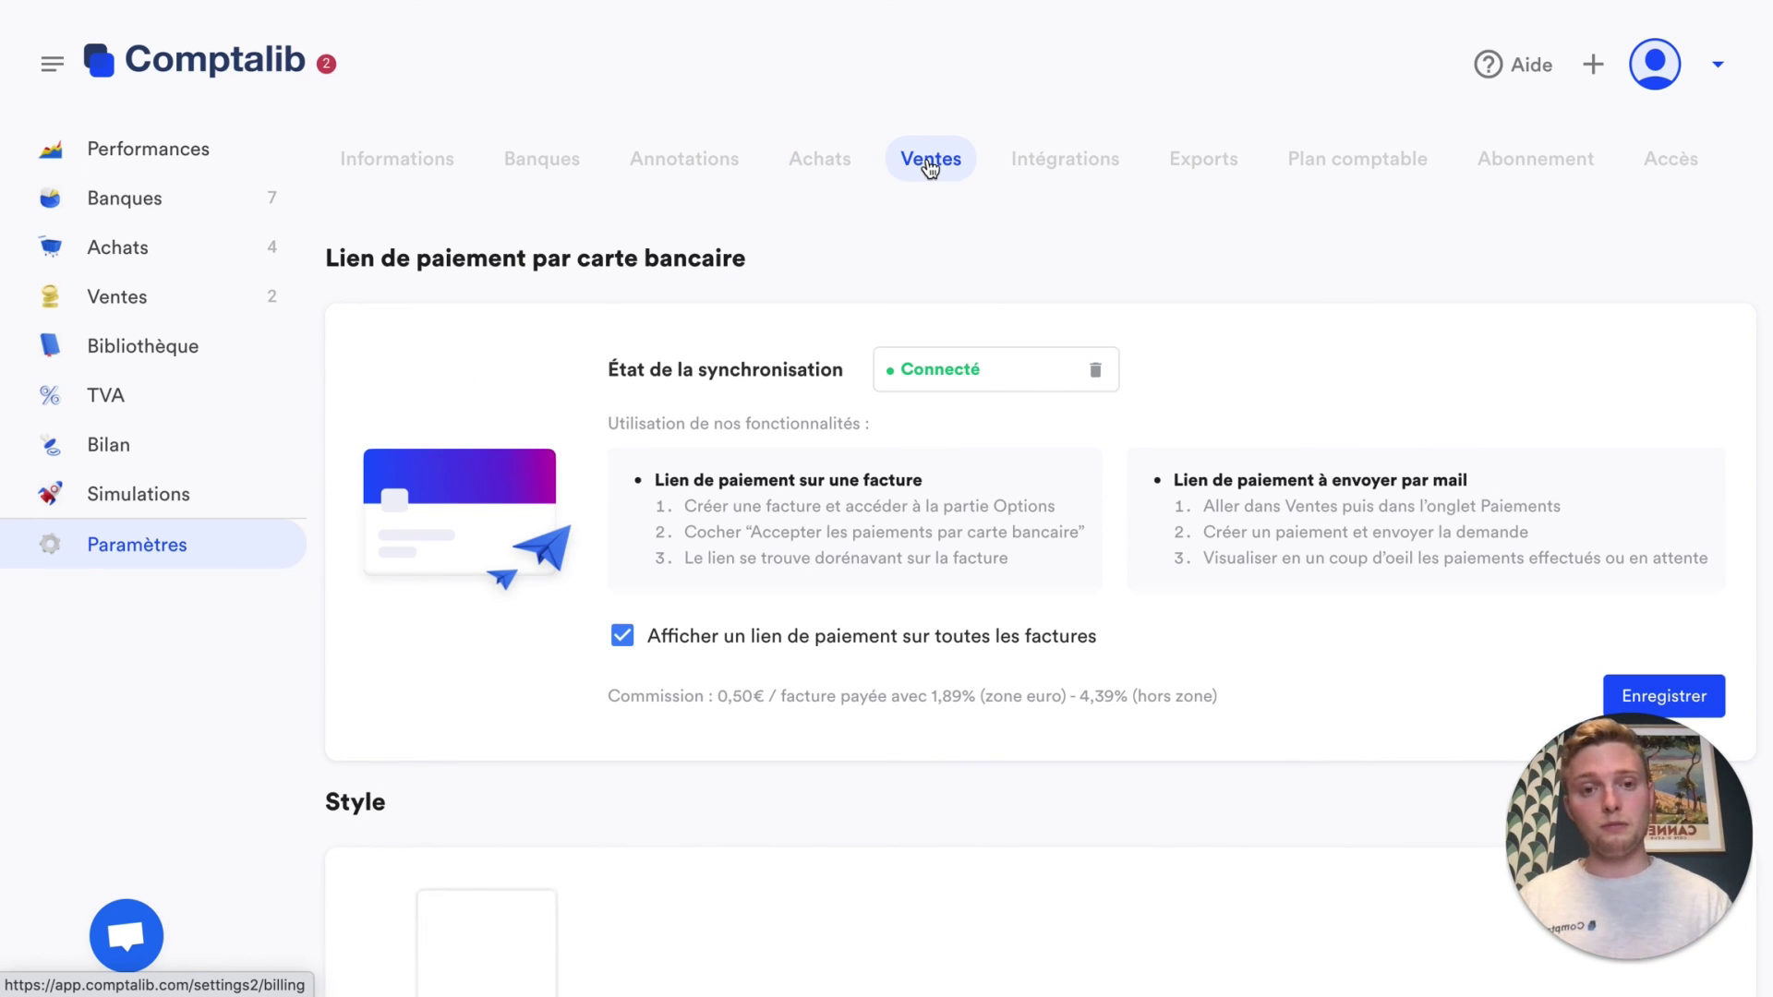
pyautogui.click(1047, 164)
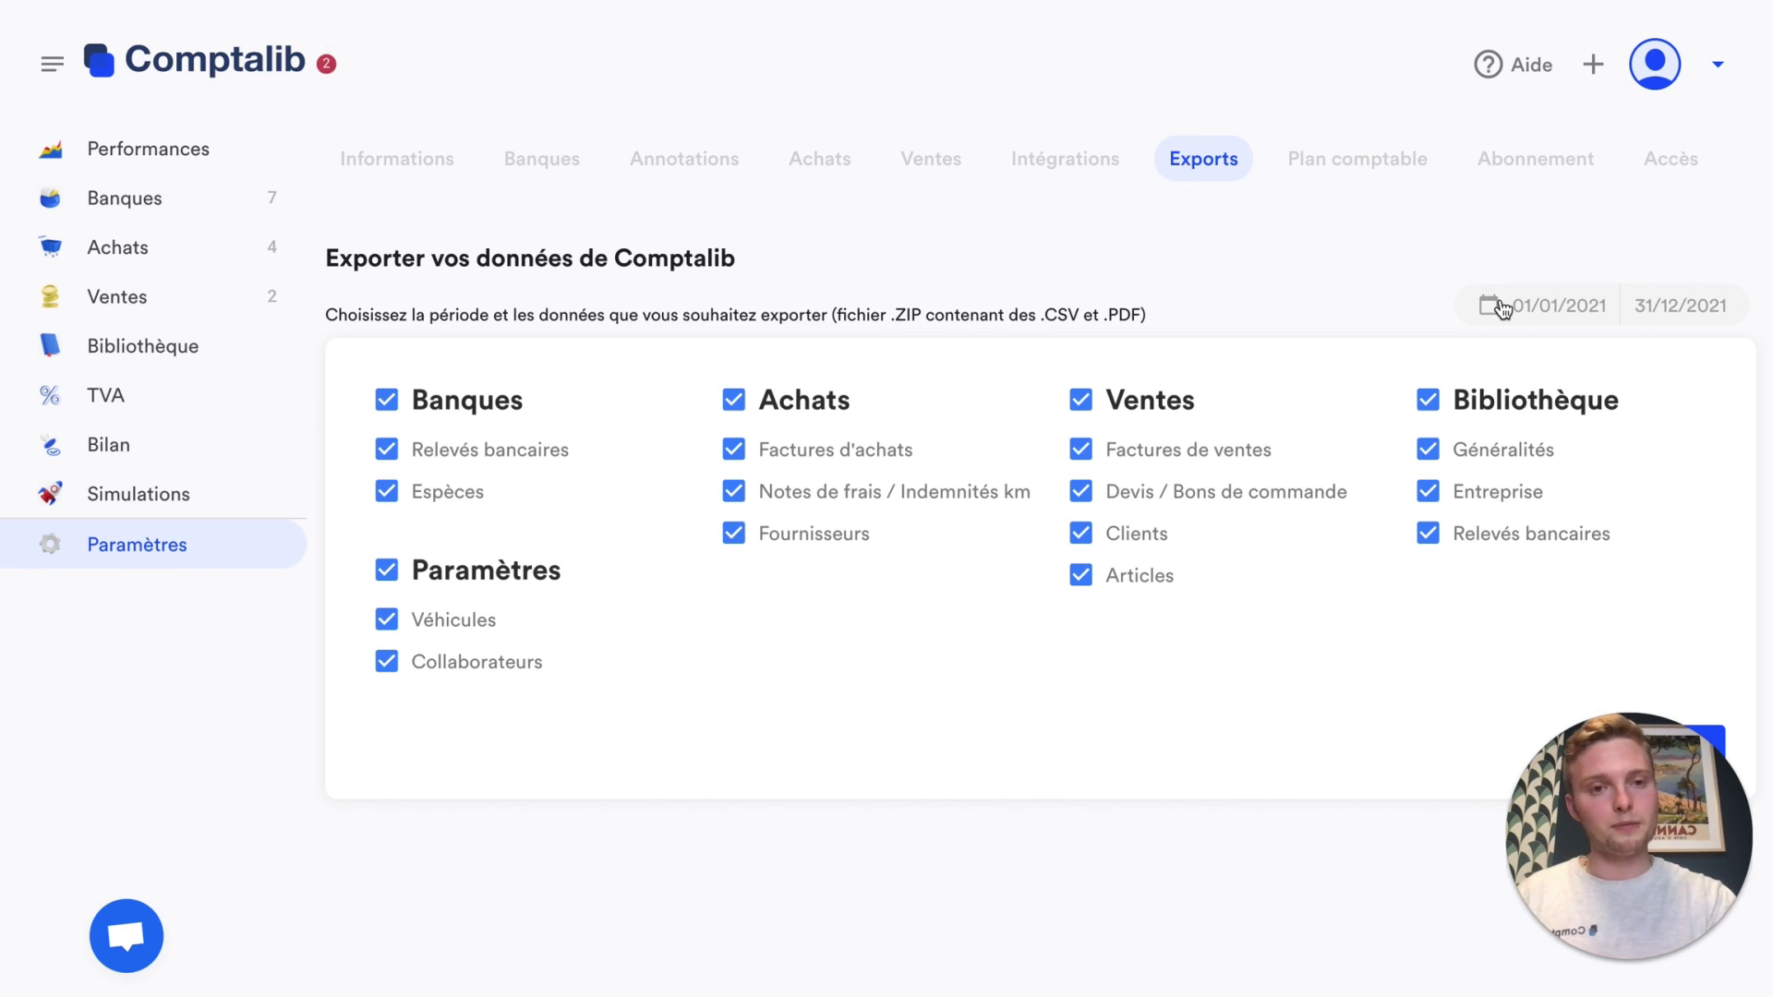
pyautogui.click(1364, 166)
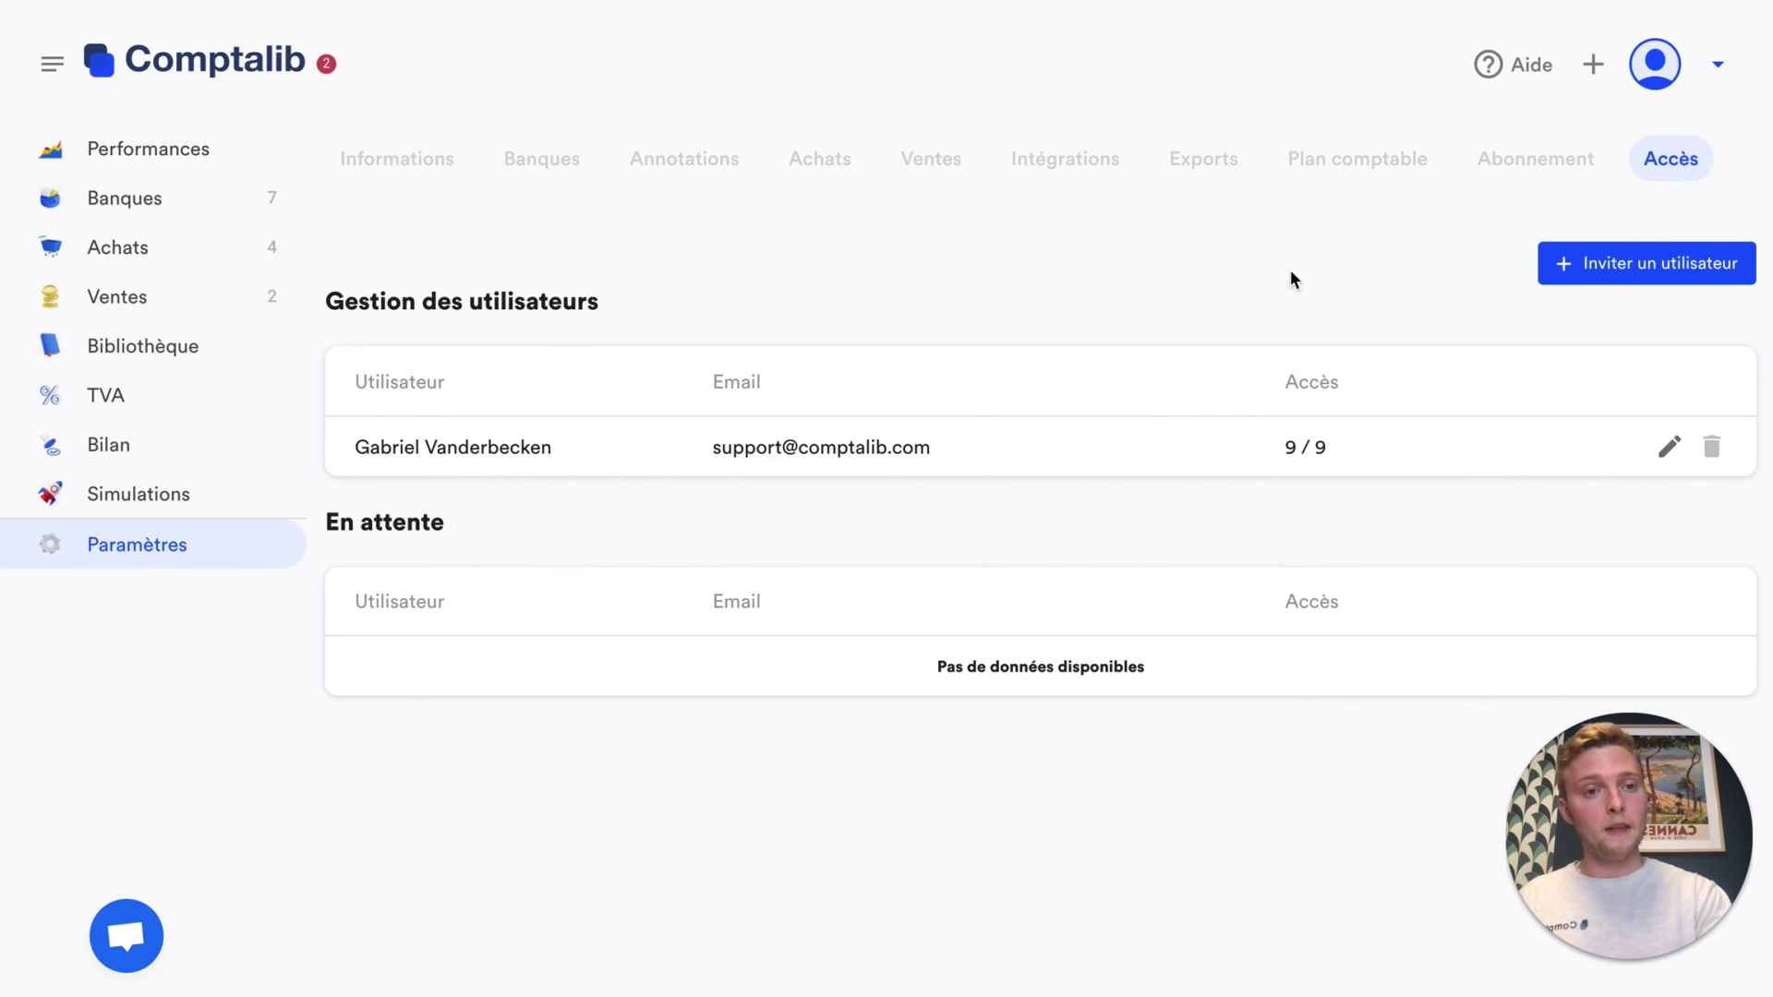
# Open the user invitation form in the Accès settings
pyautogui.click(1621, 268)
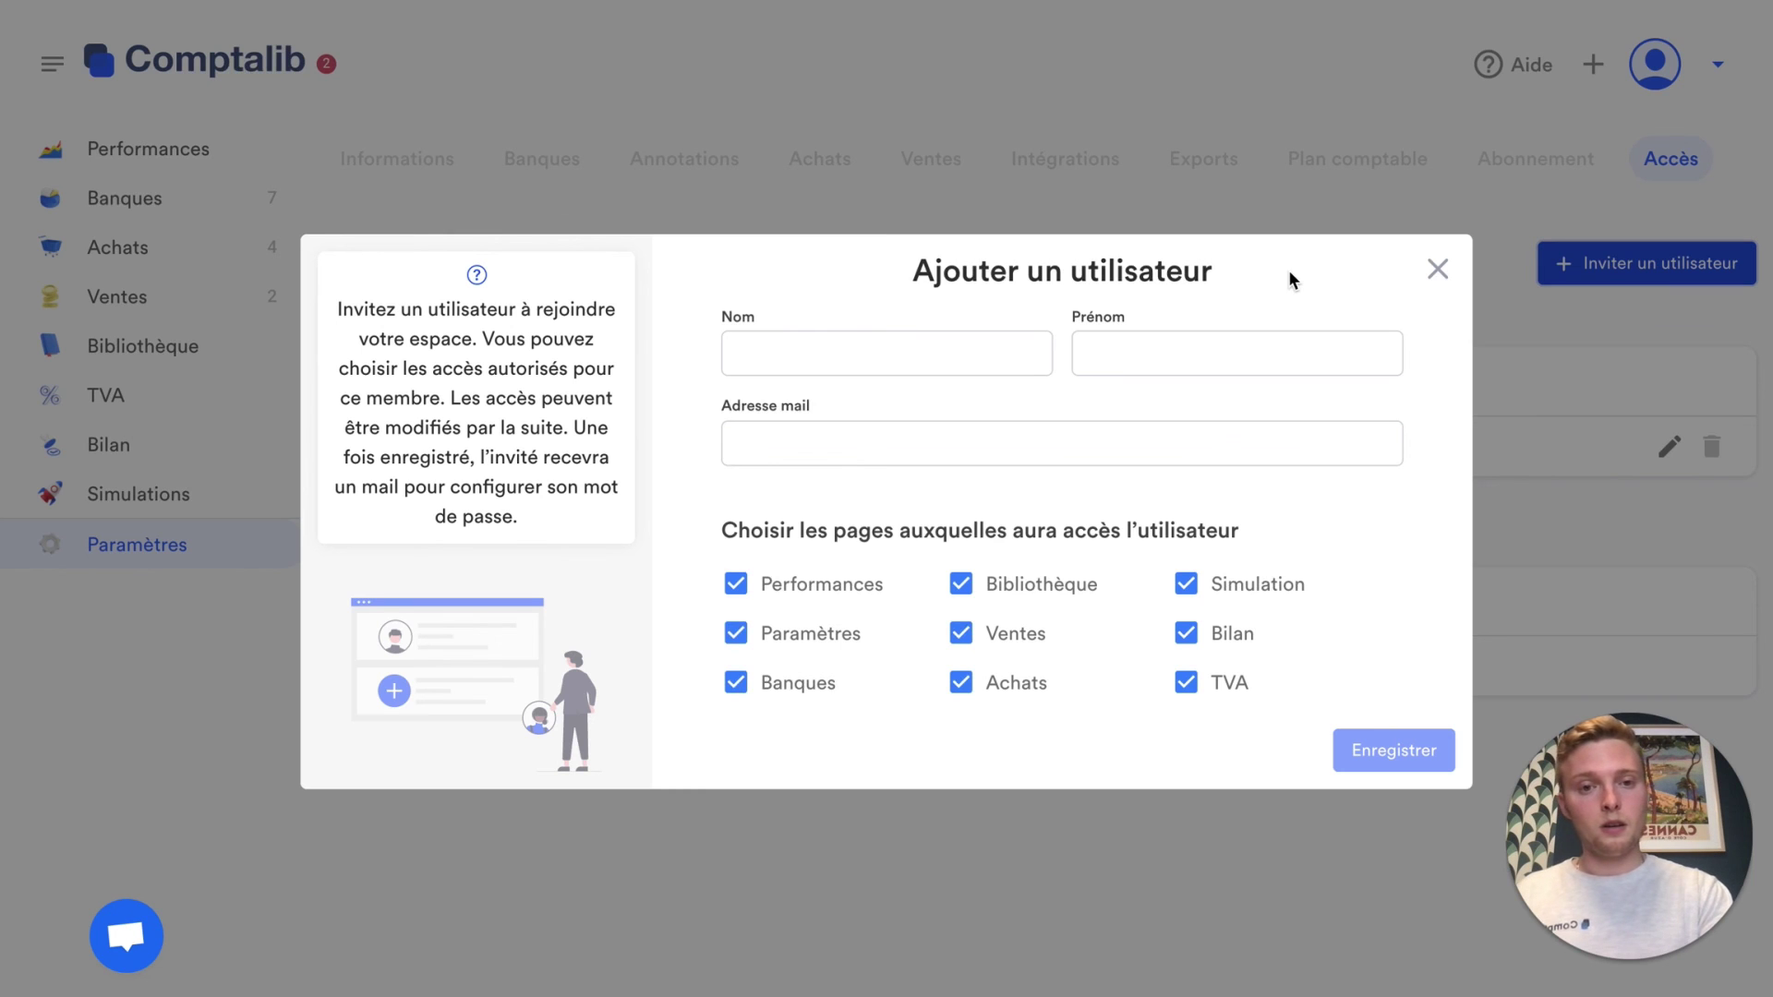